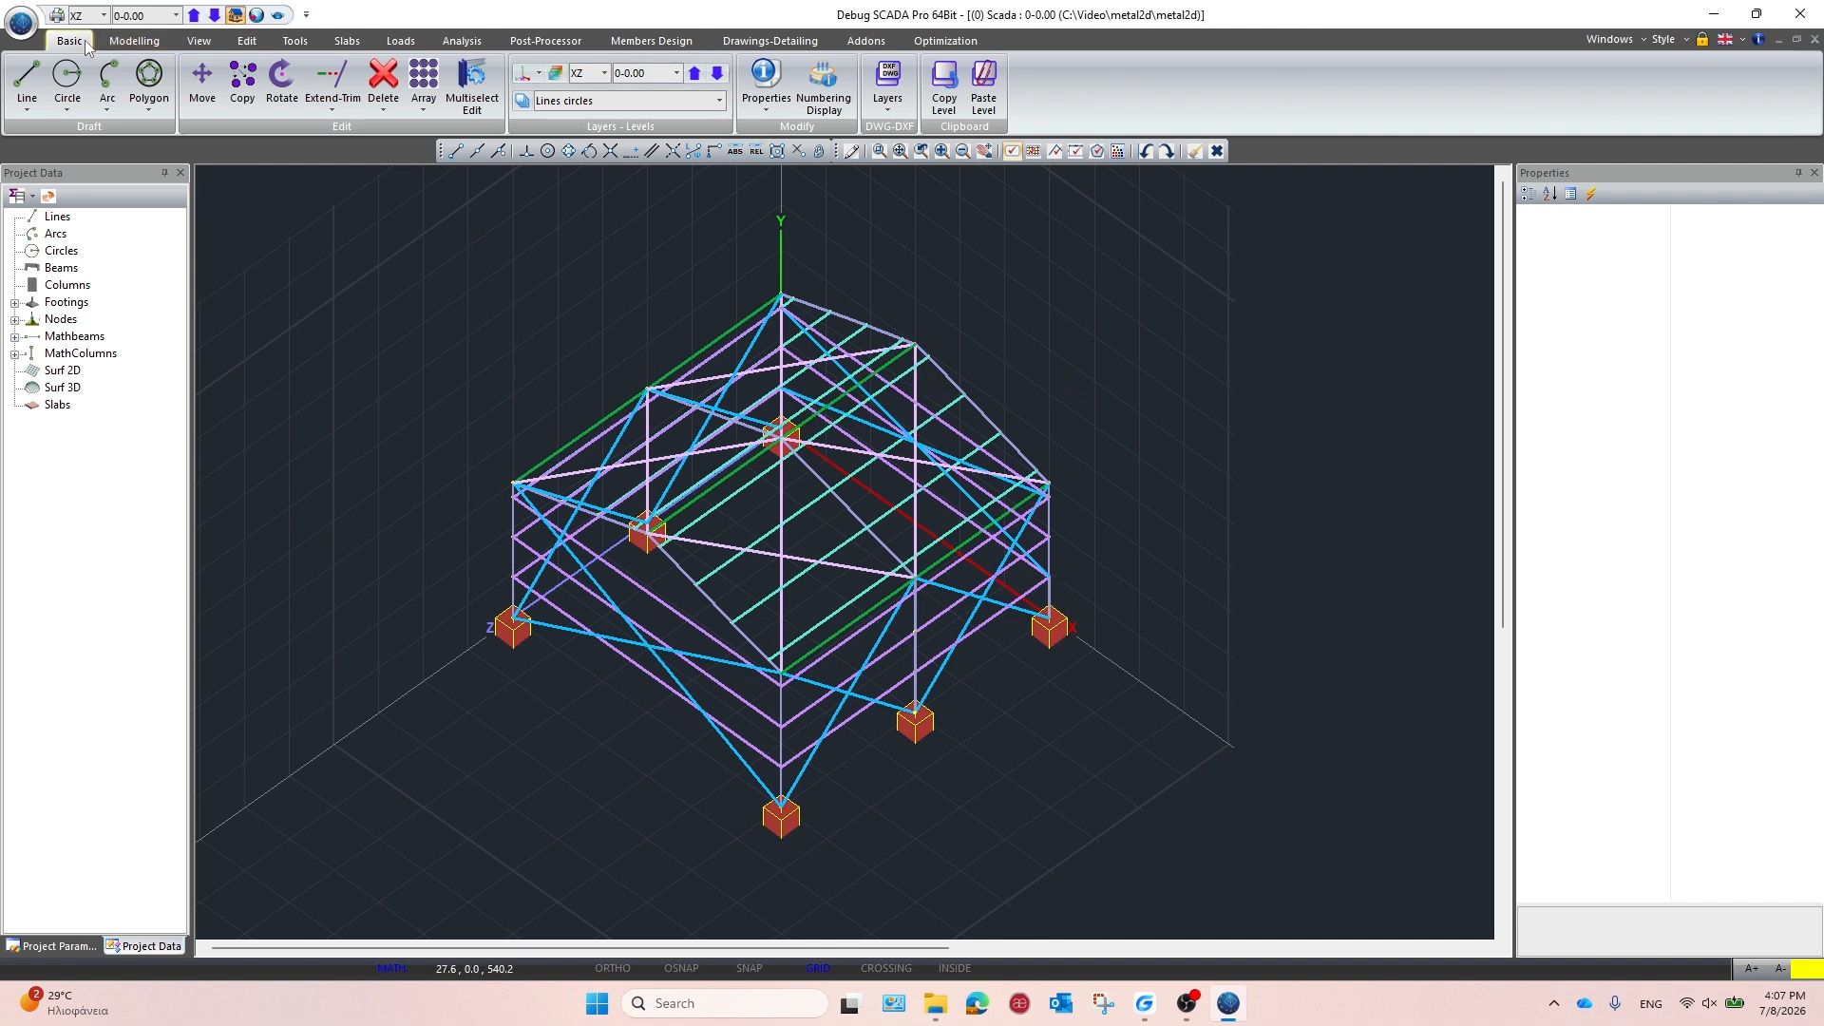
Check the levels defined for the XY plane and for the YZ plane, accepting both level tables
left_click(540, 76)
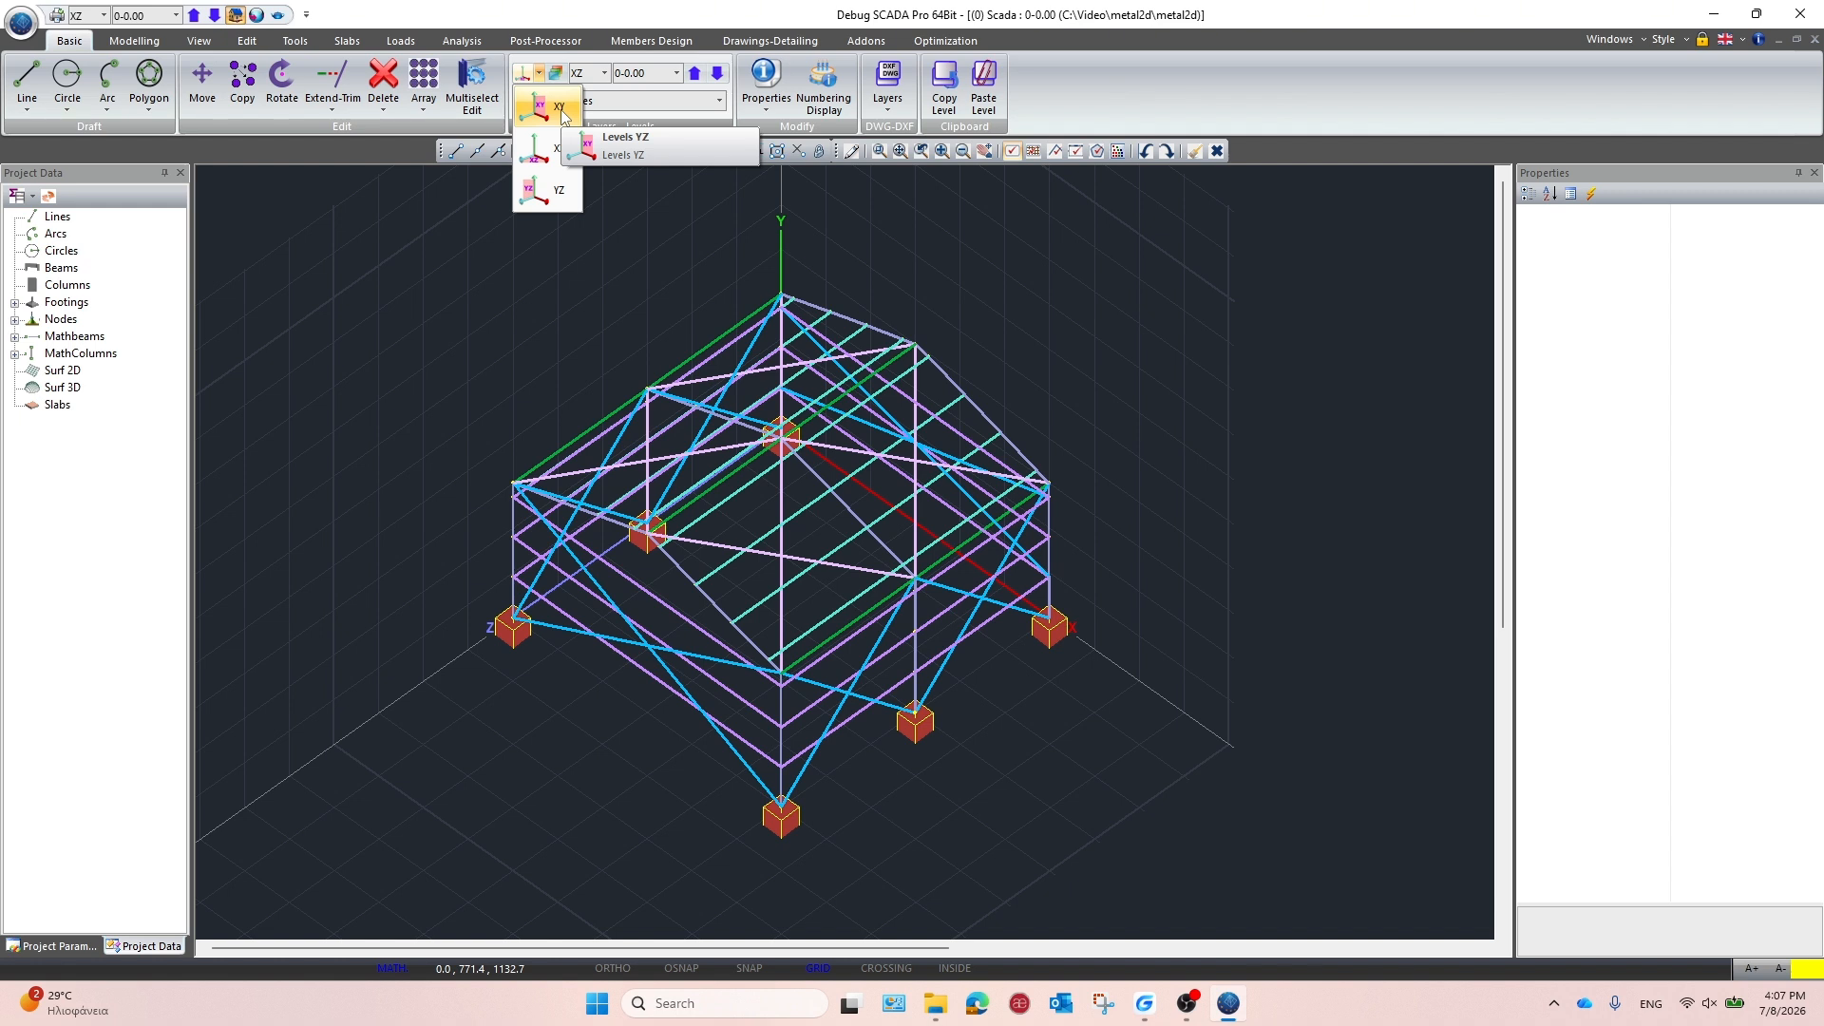
left_click(560, 109)
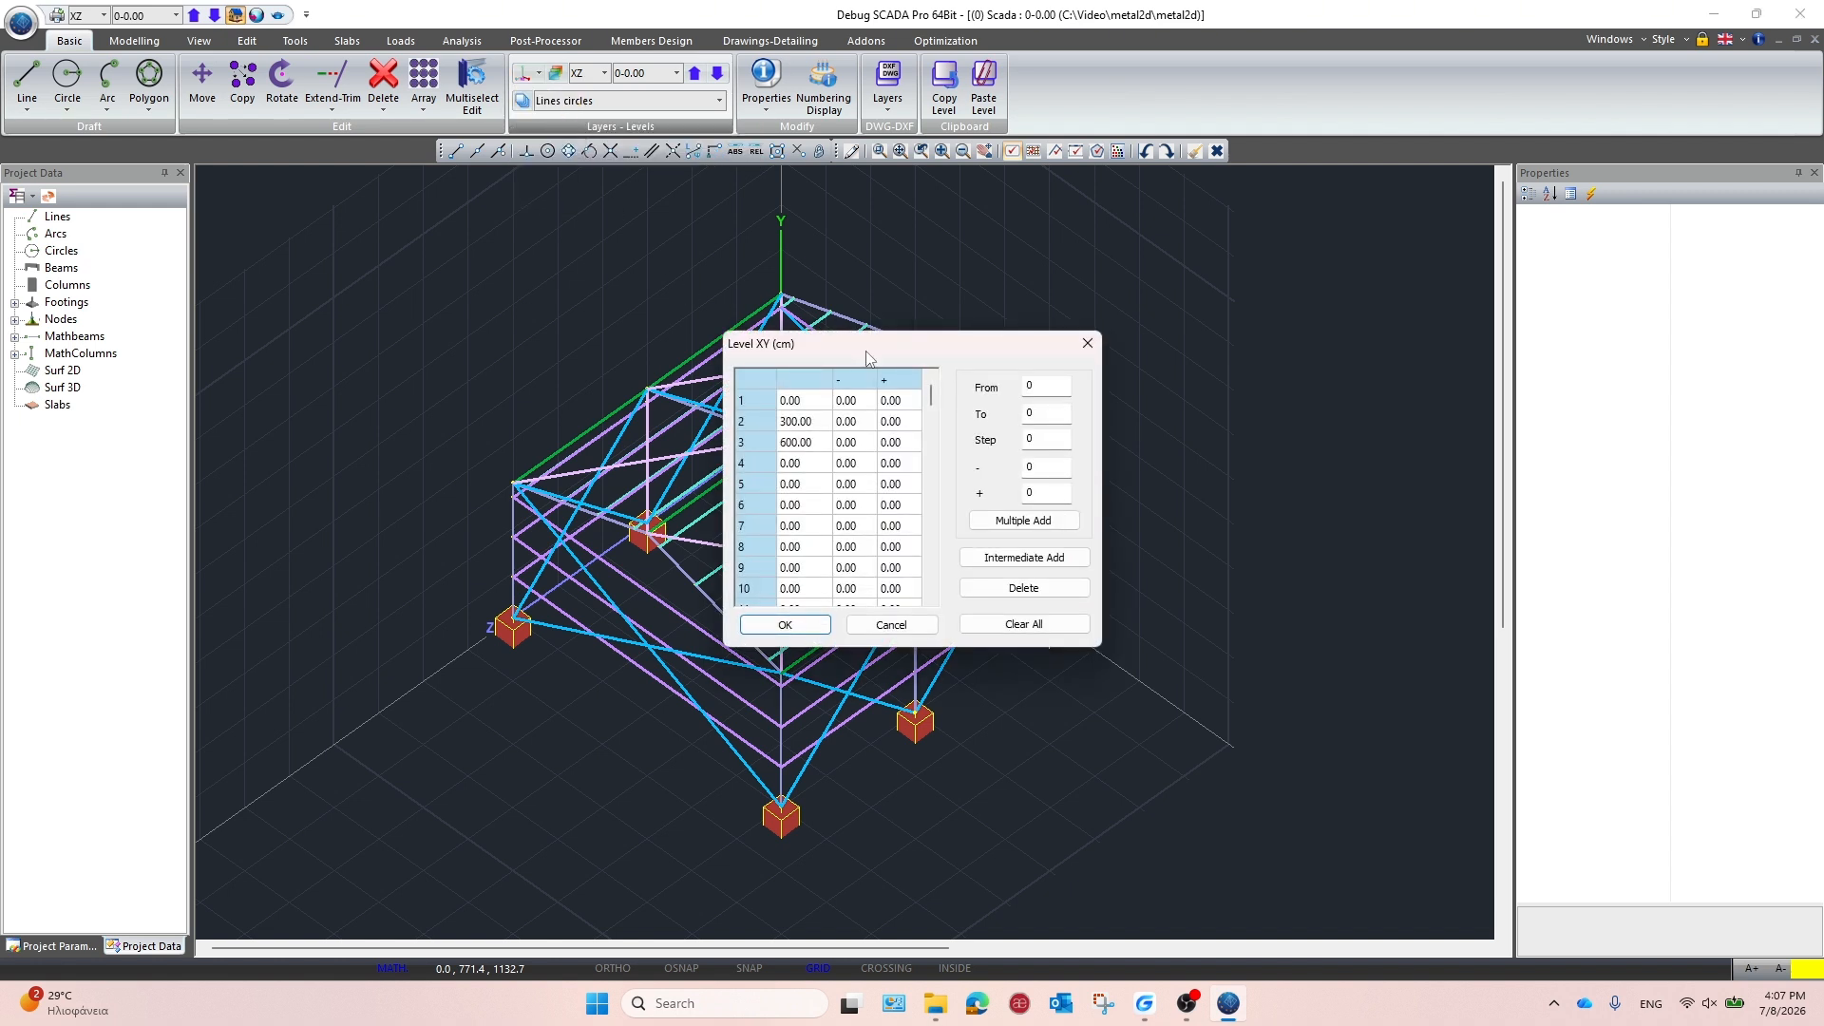
left_click(794, 421)
left_click(798, 441)
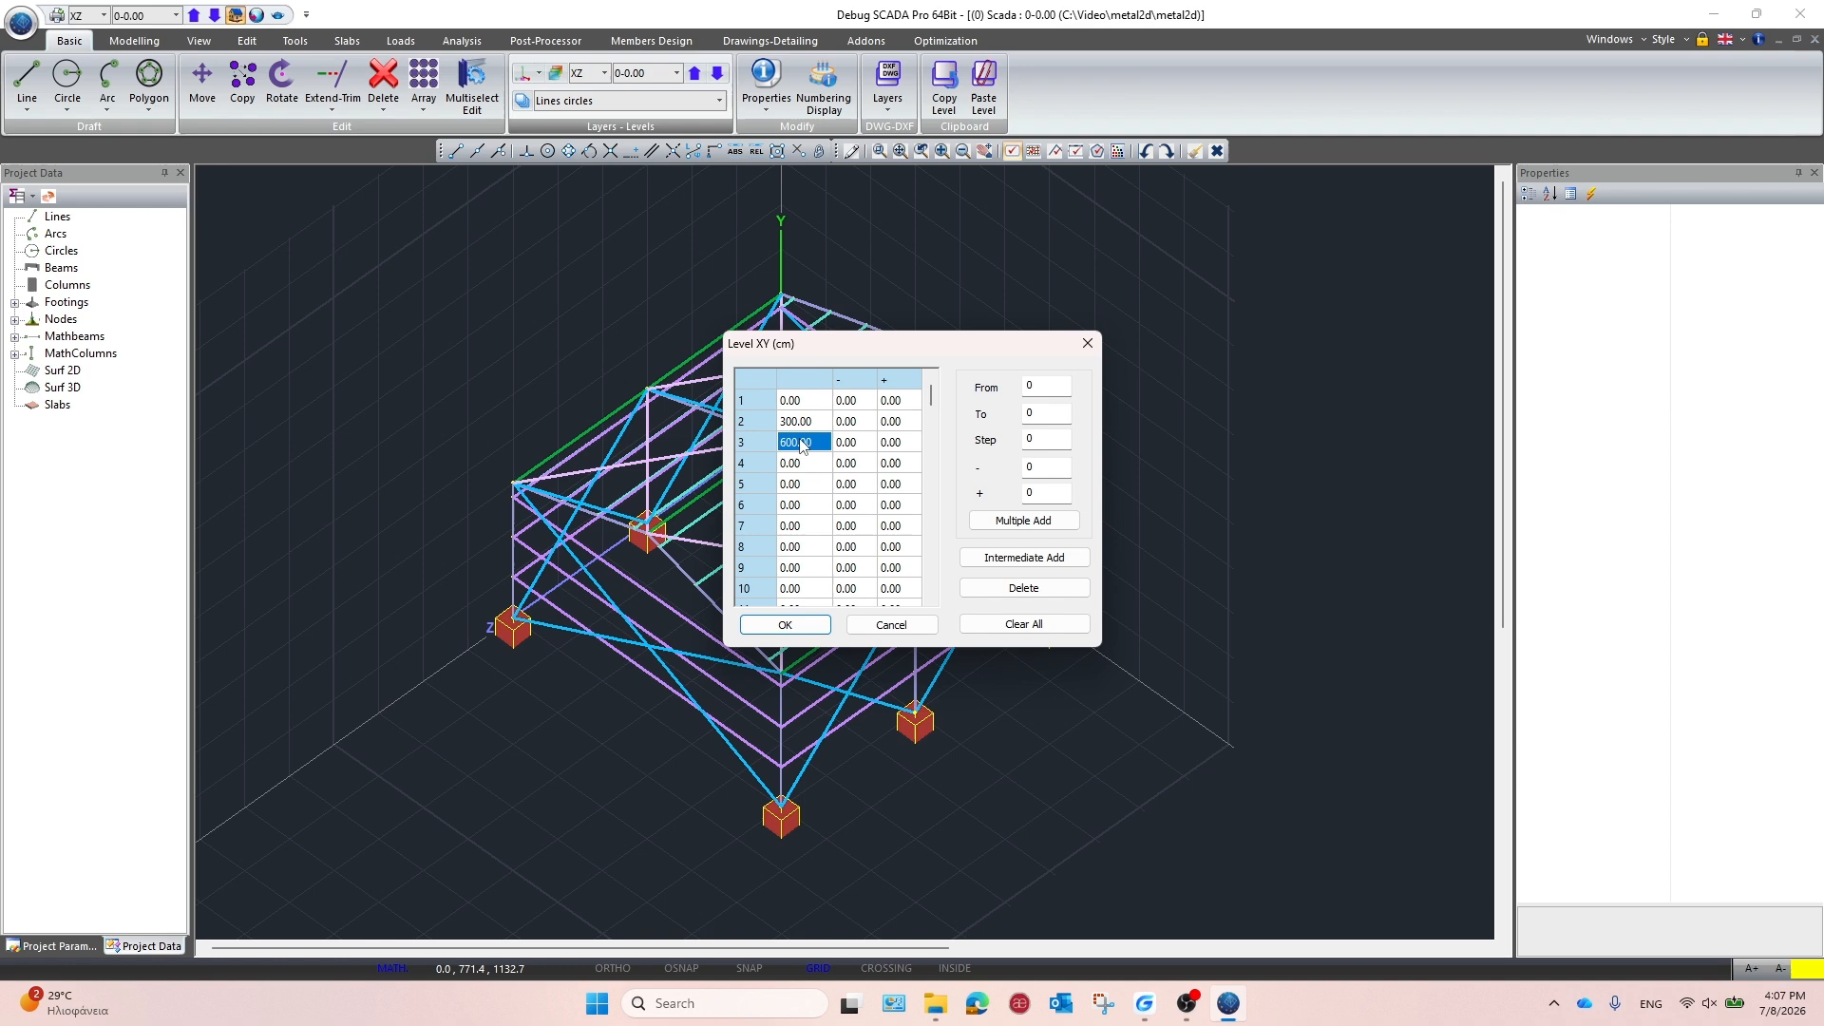
left_click(786, 624)
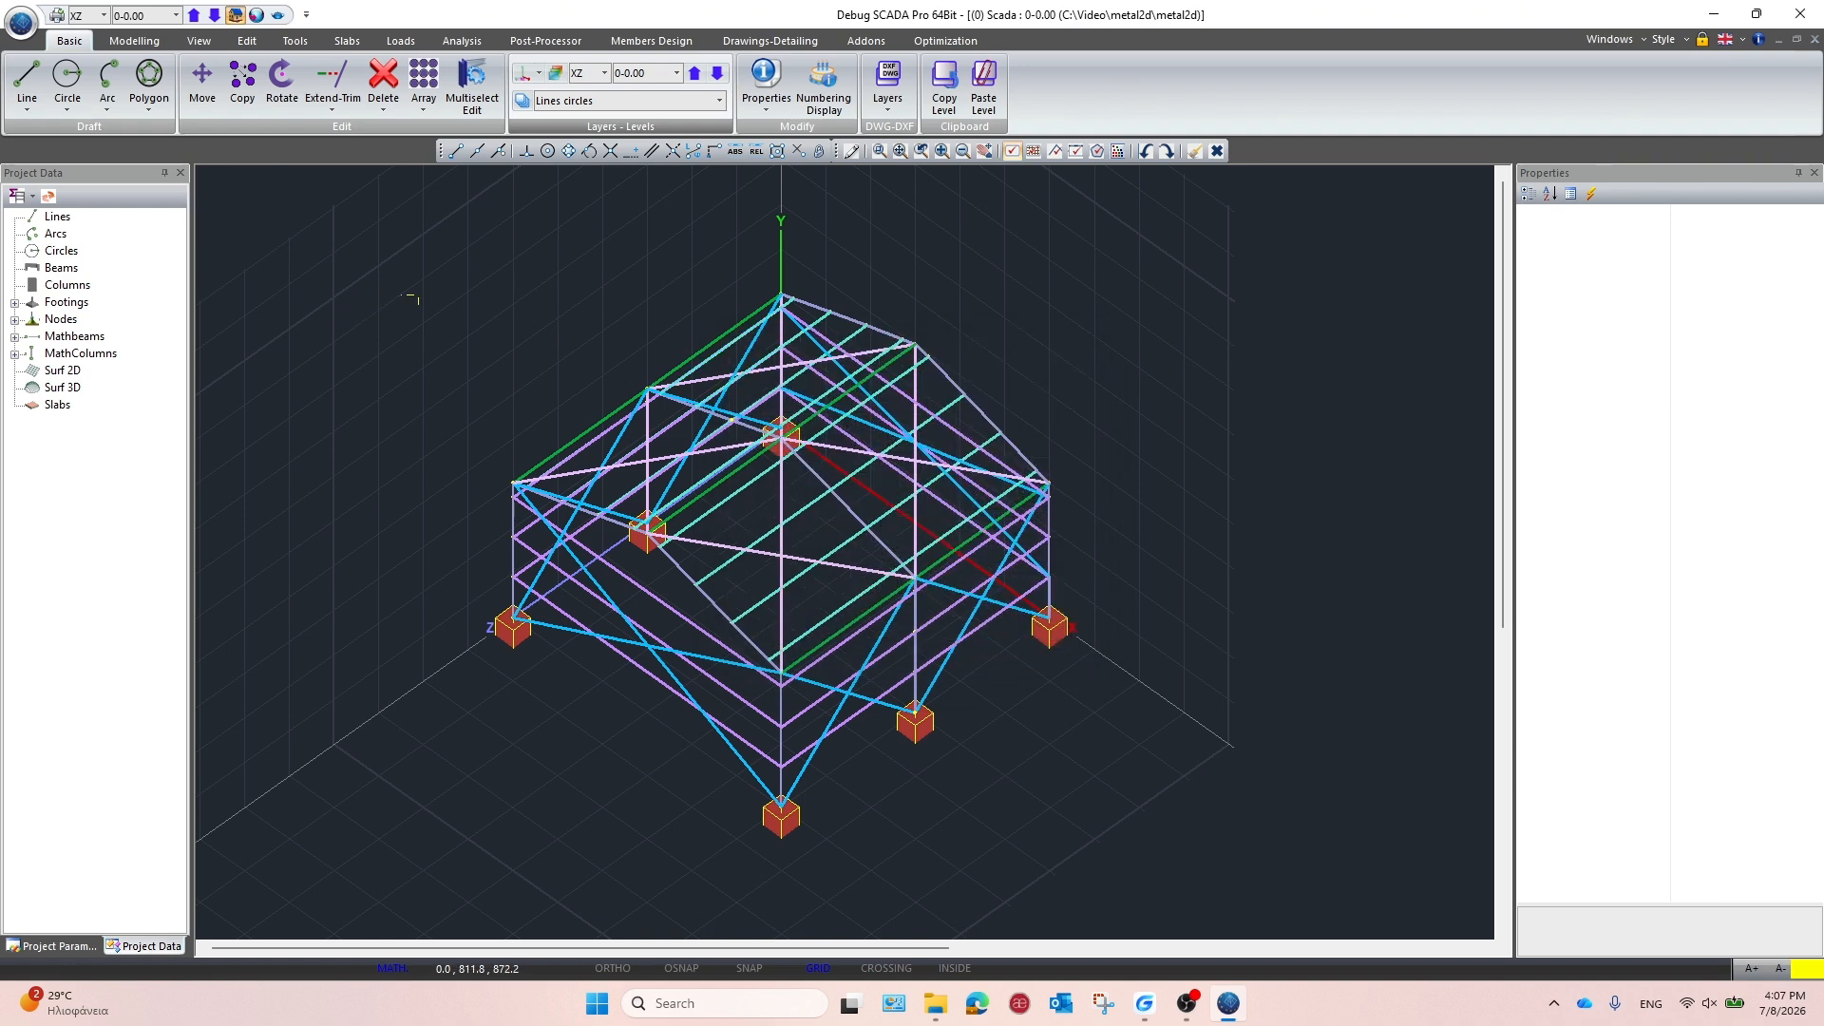
left_click(539, 73)
left_click(573, 197)
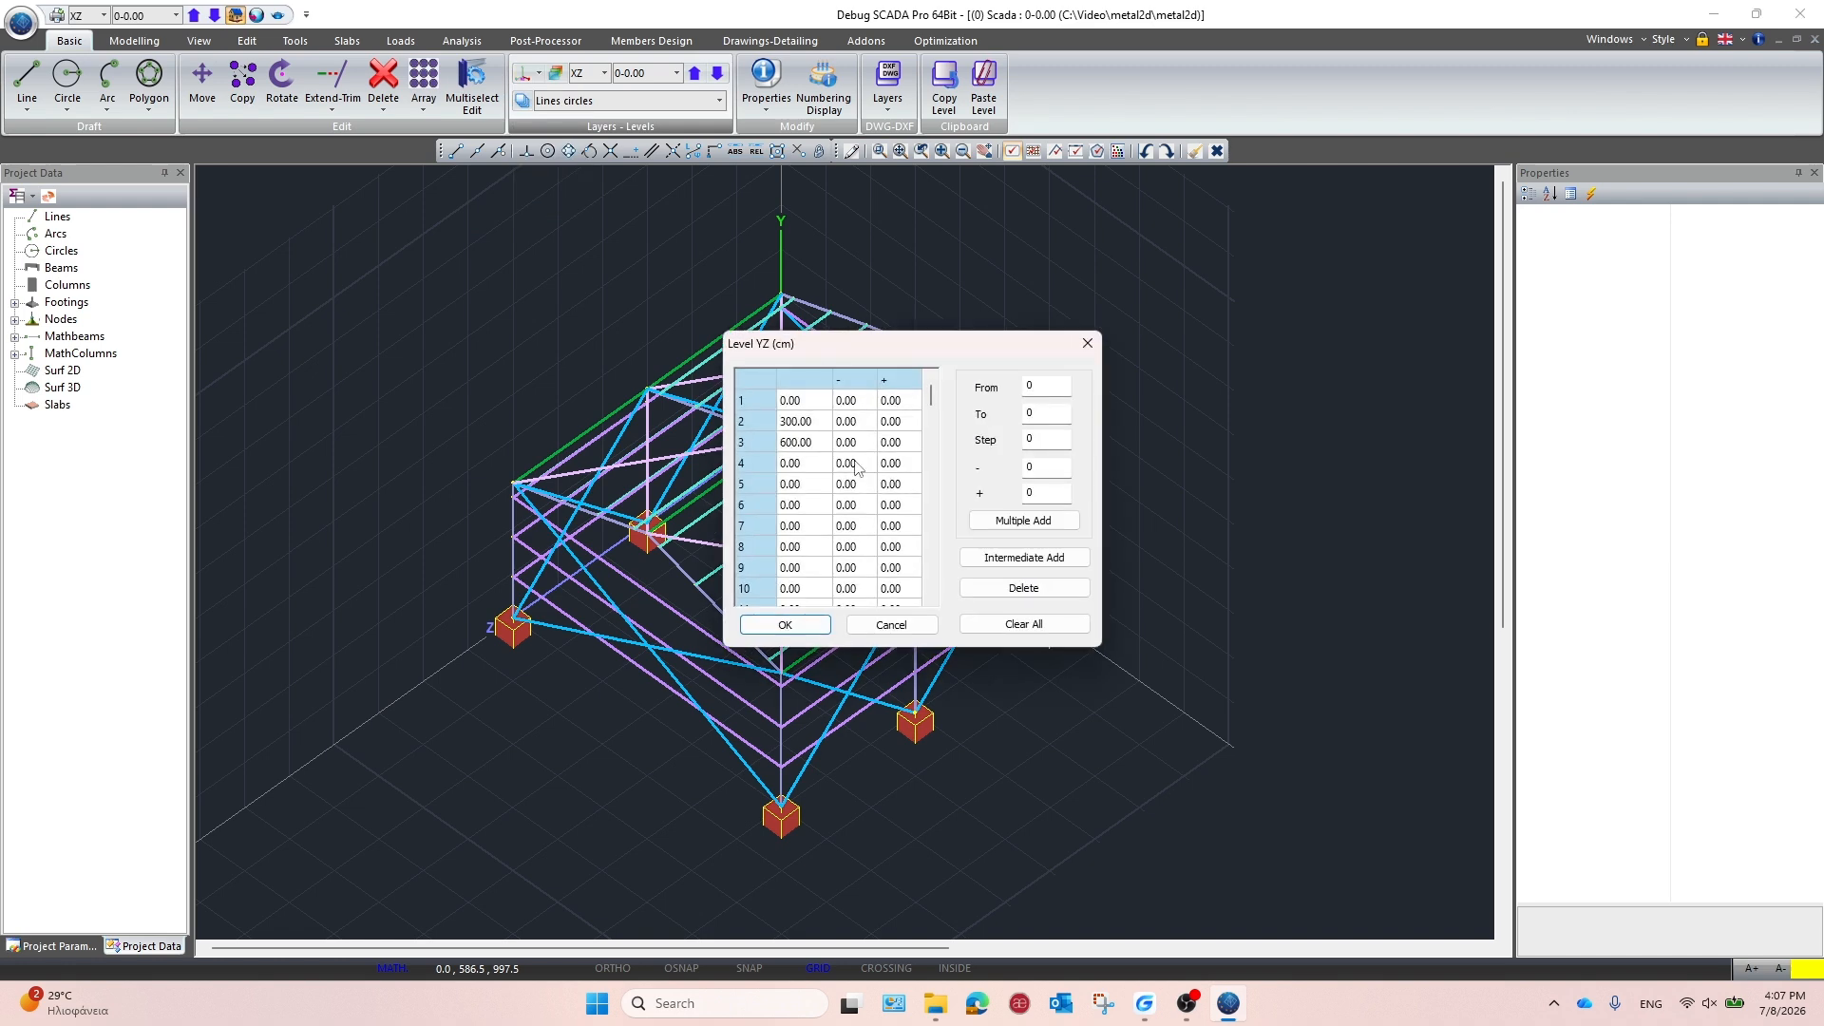
left_click(810, 420)
left_click(805, 443)
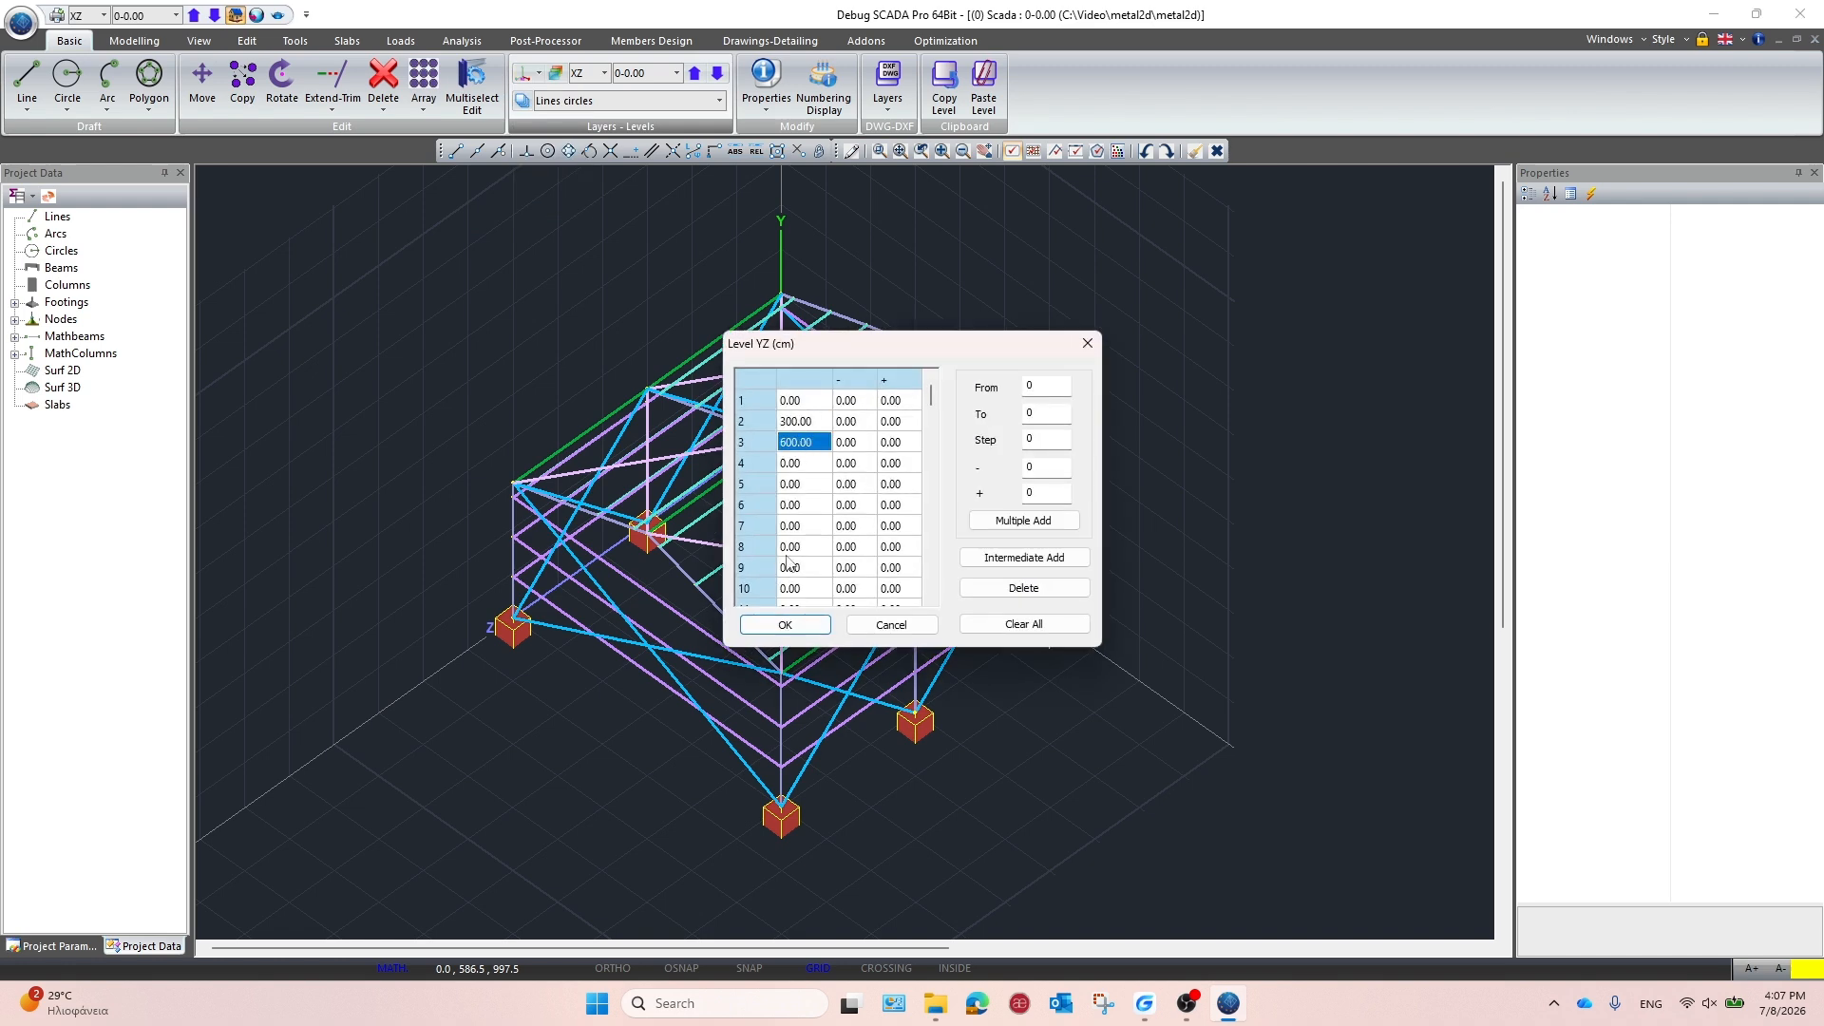
left_click(785, 624)
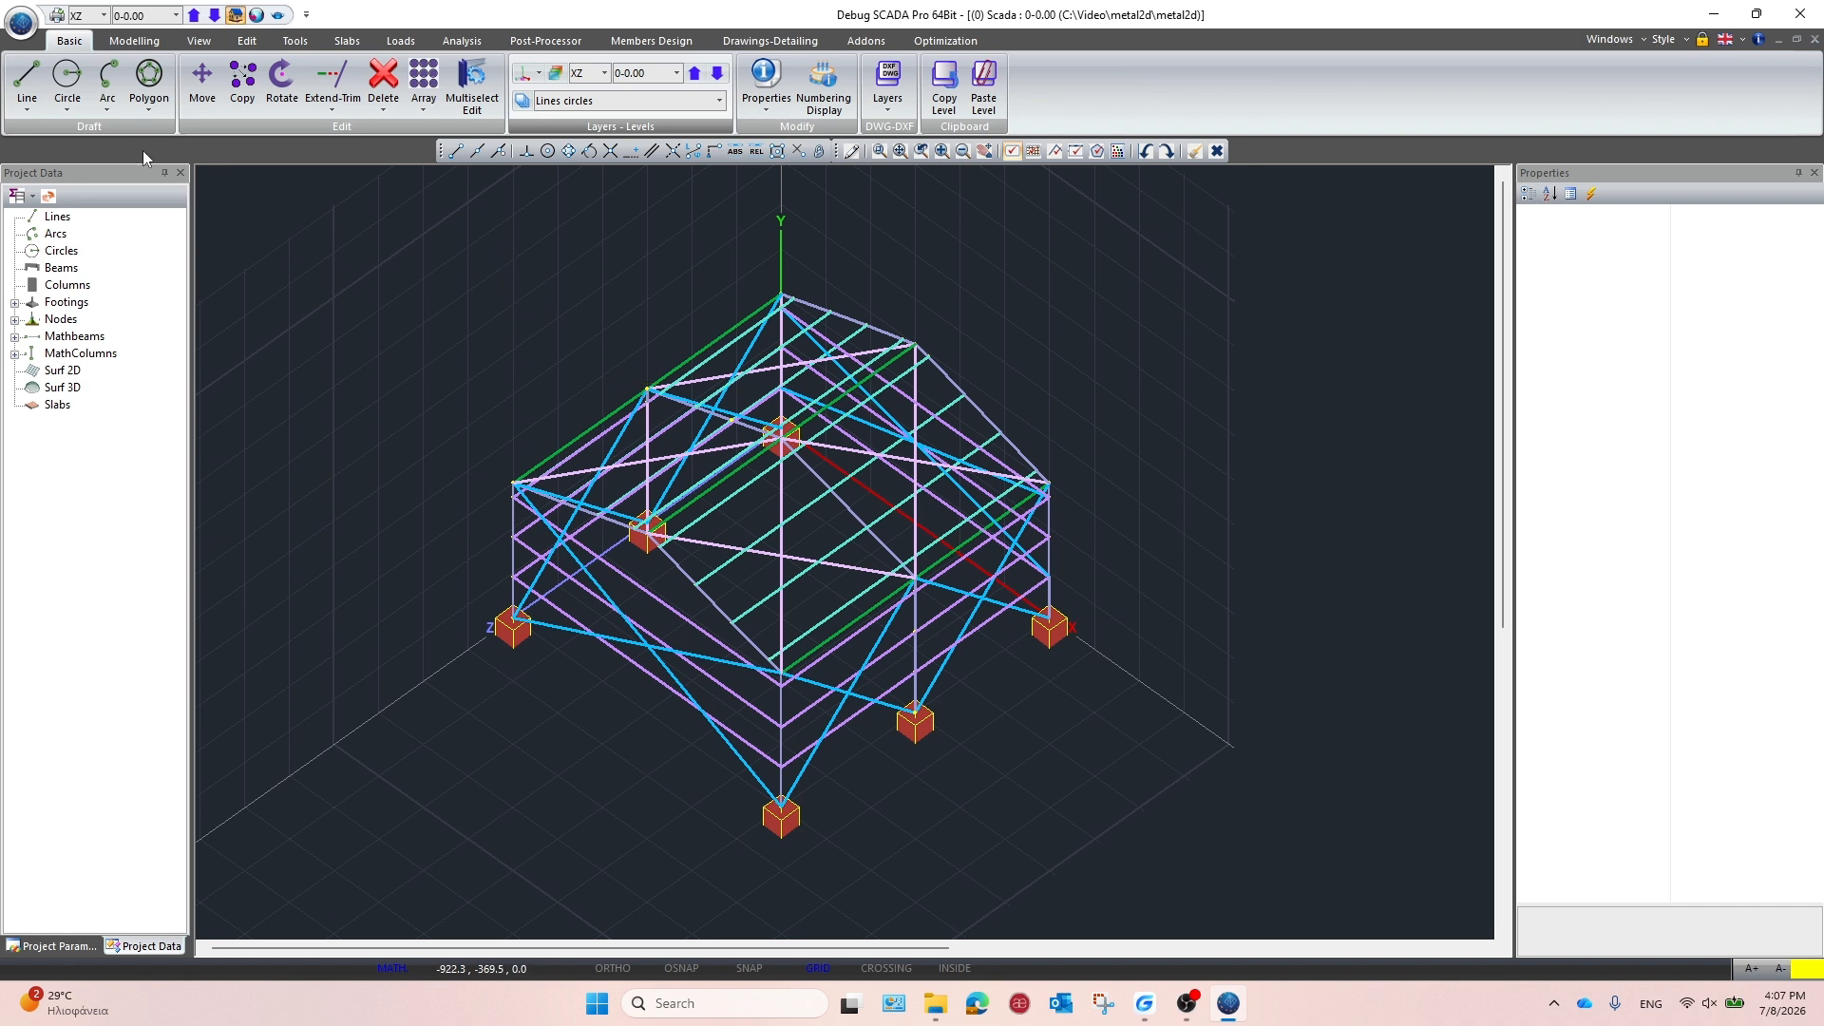
Export the model's planes as DWG drawings and open the project's metal2d\DWG_PLANE folder in File Explorer
left_click(26, 33)
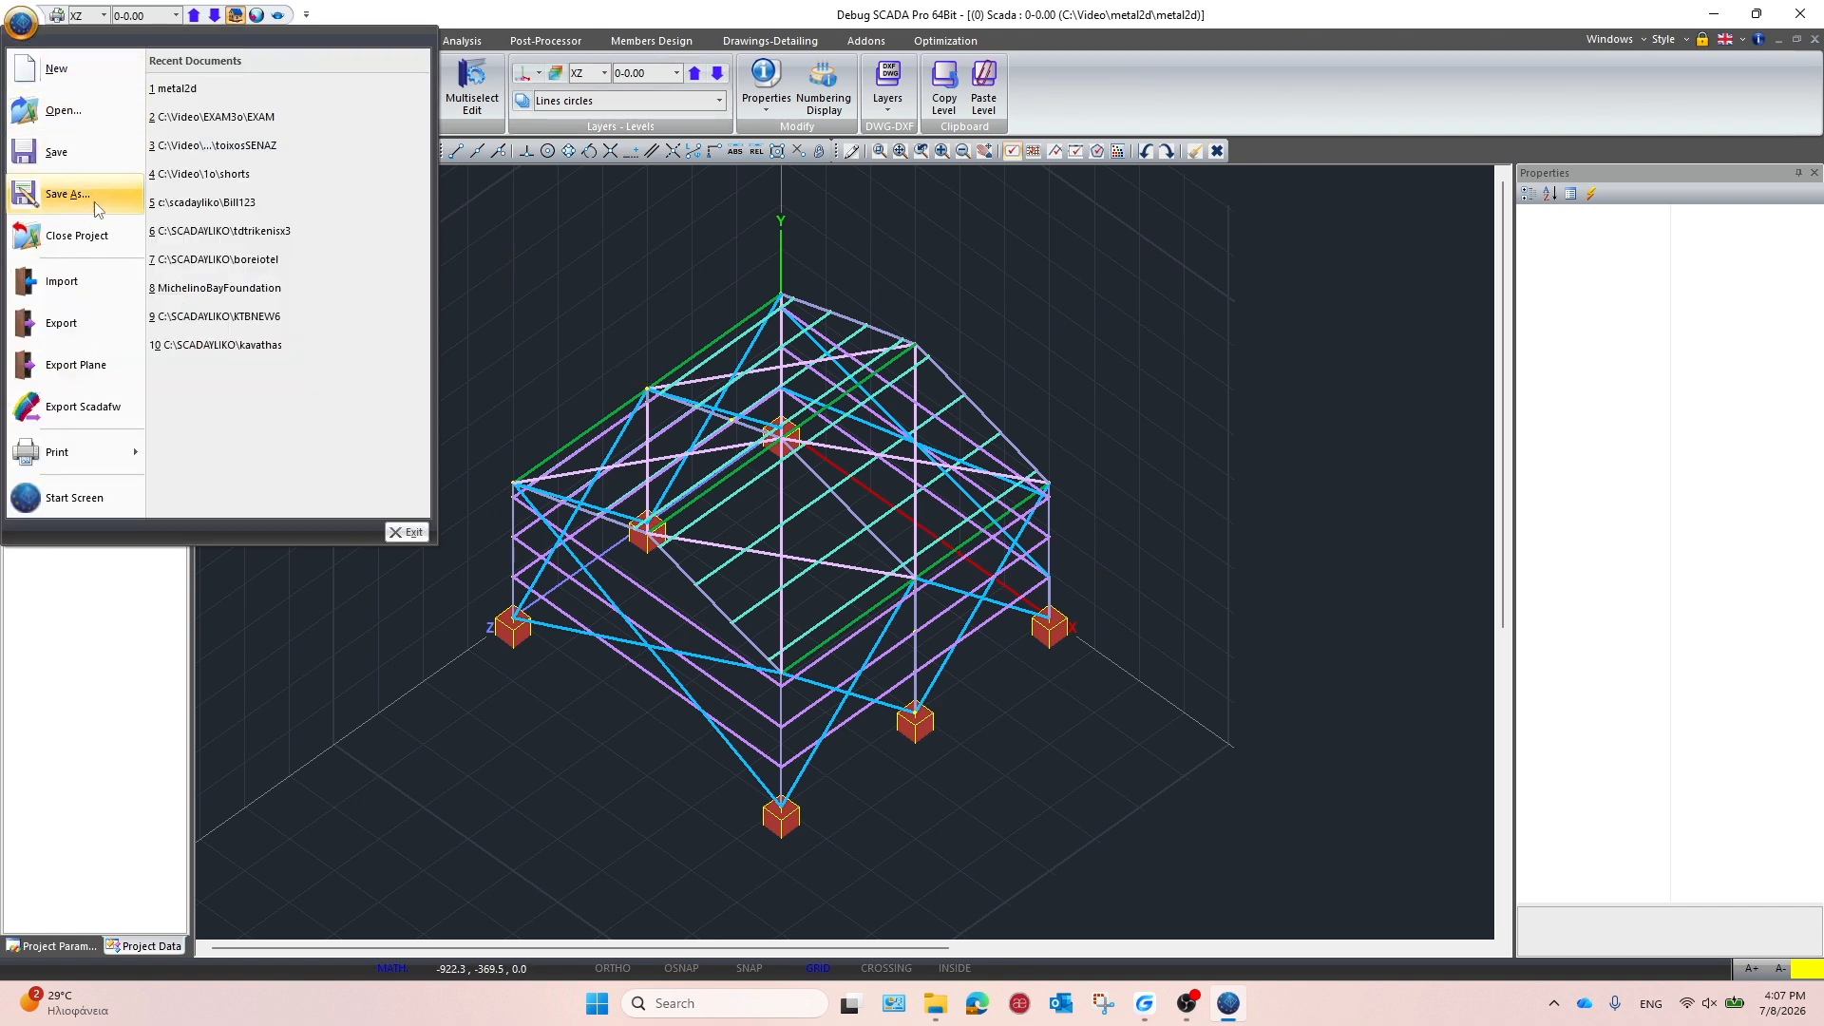
left_click(88, 362)
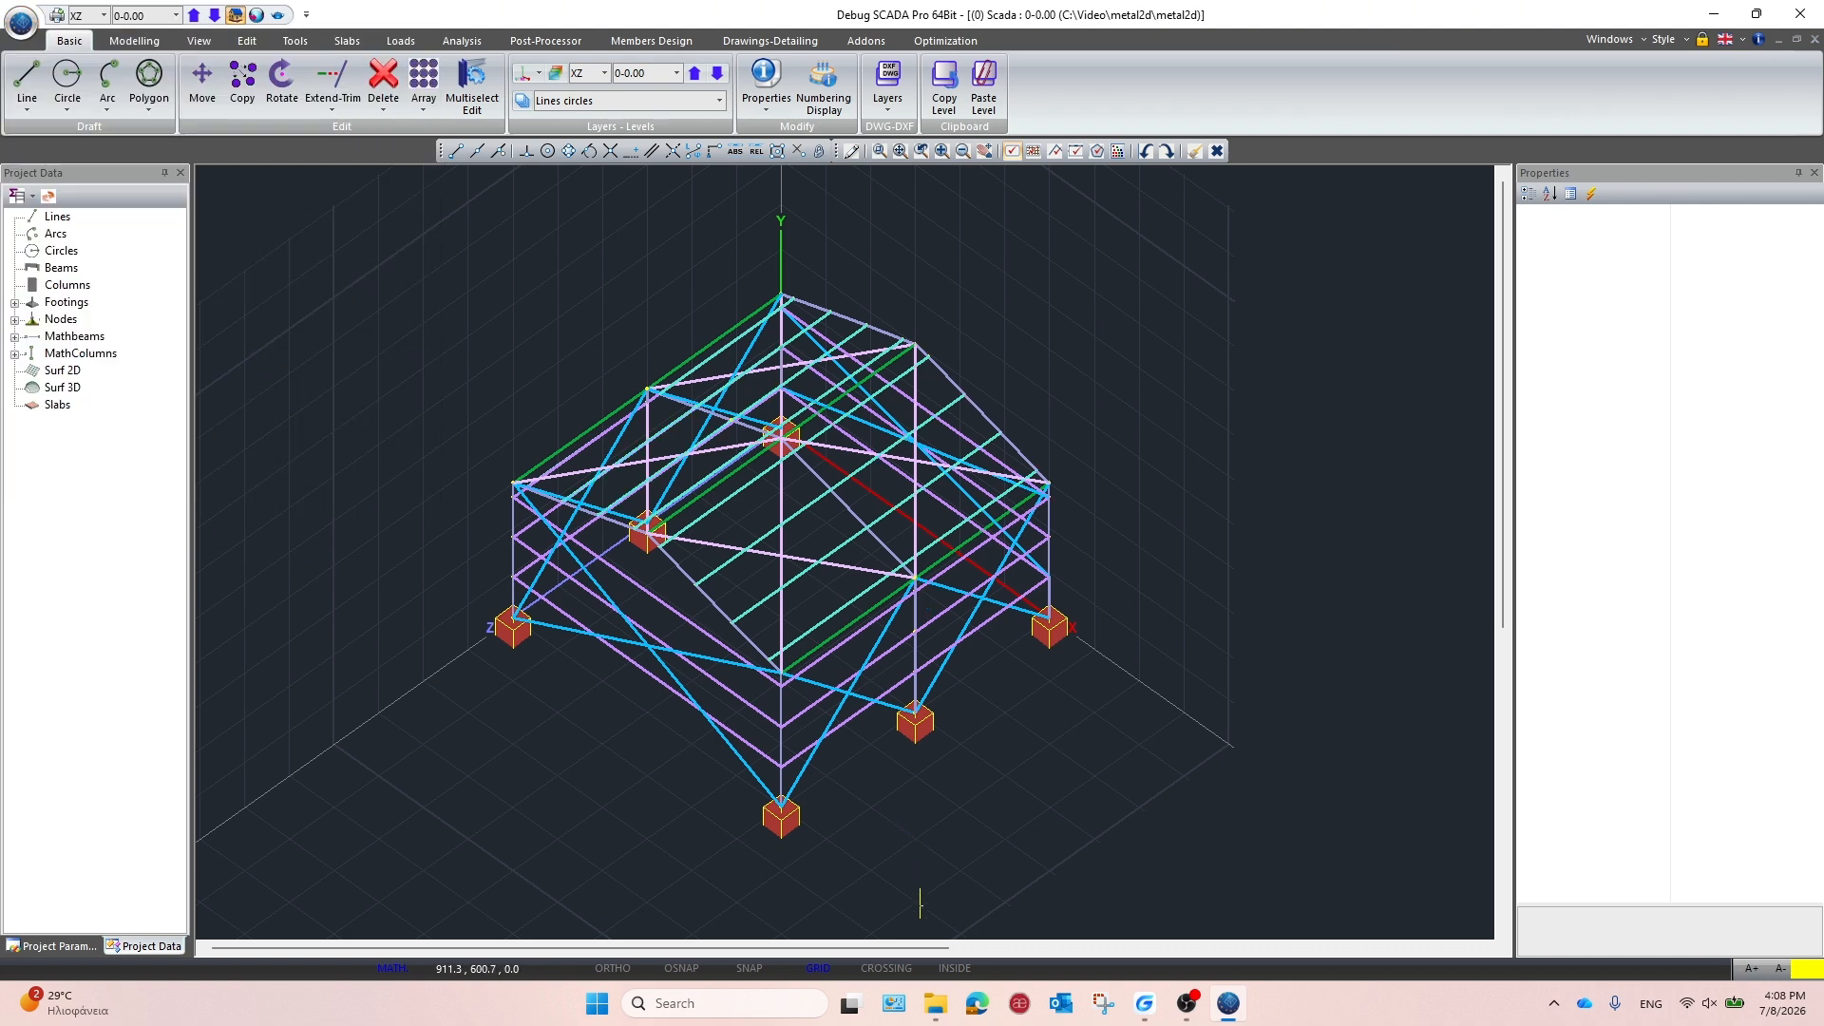
left_click(936, 1003)
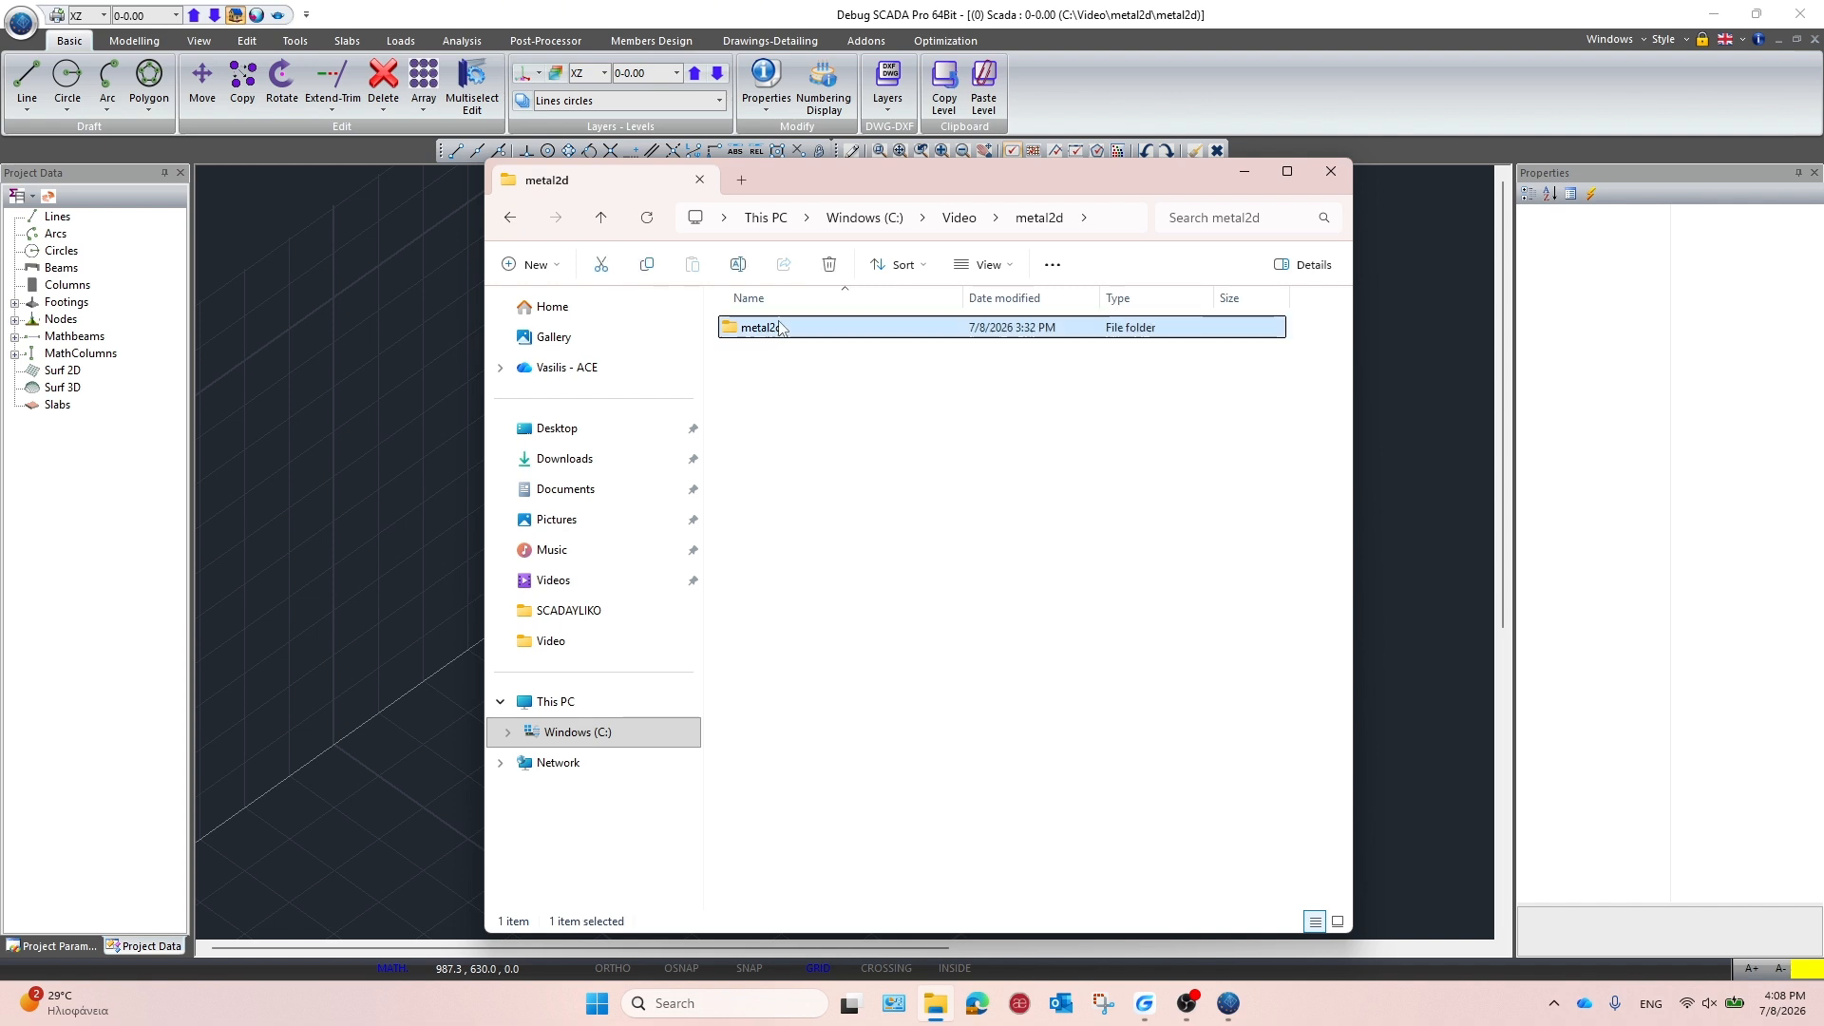
double_click(810, 332)
left_click(813, 331)
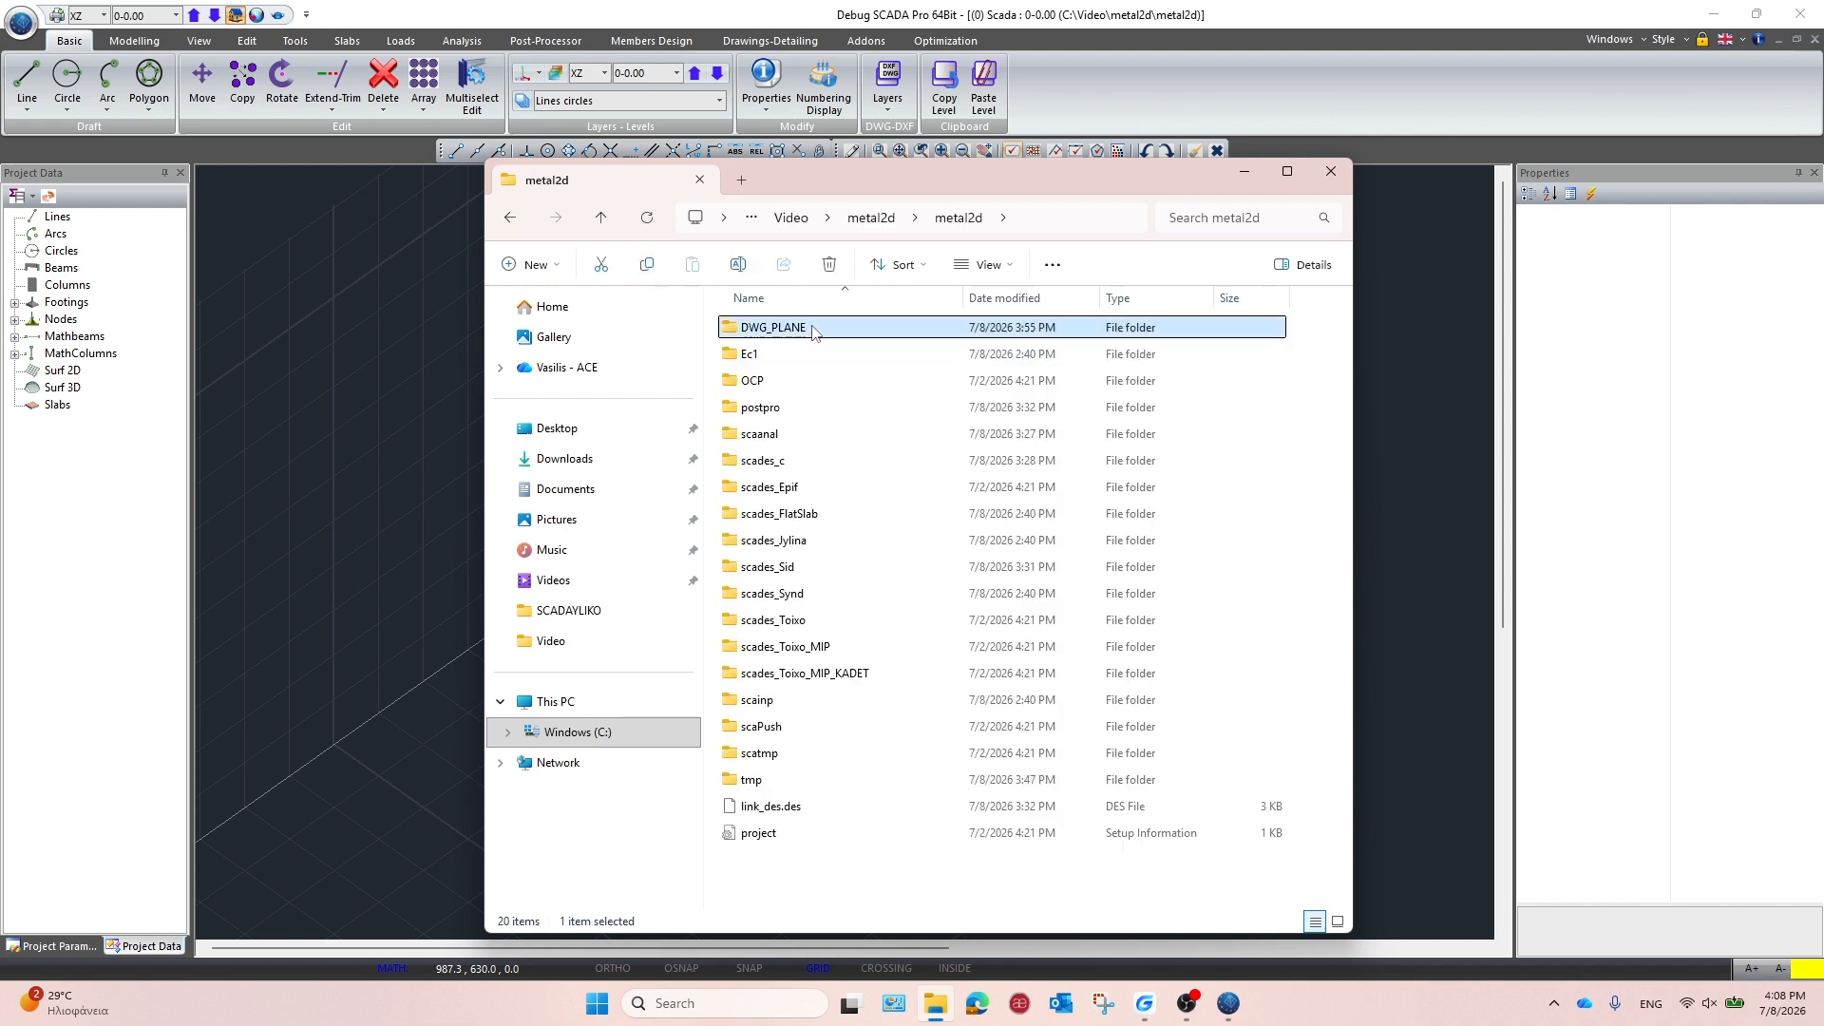
double_click(813, 329)
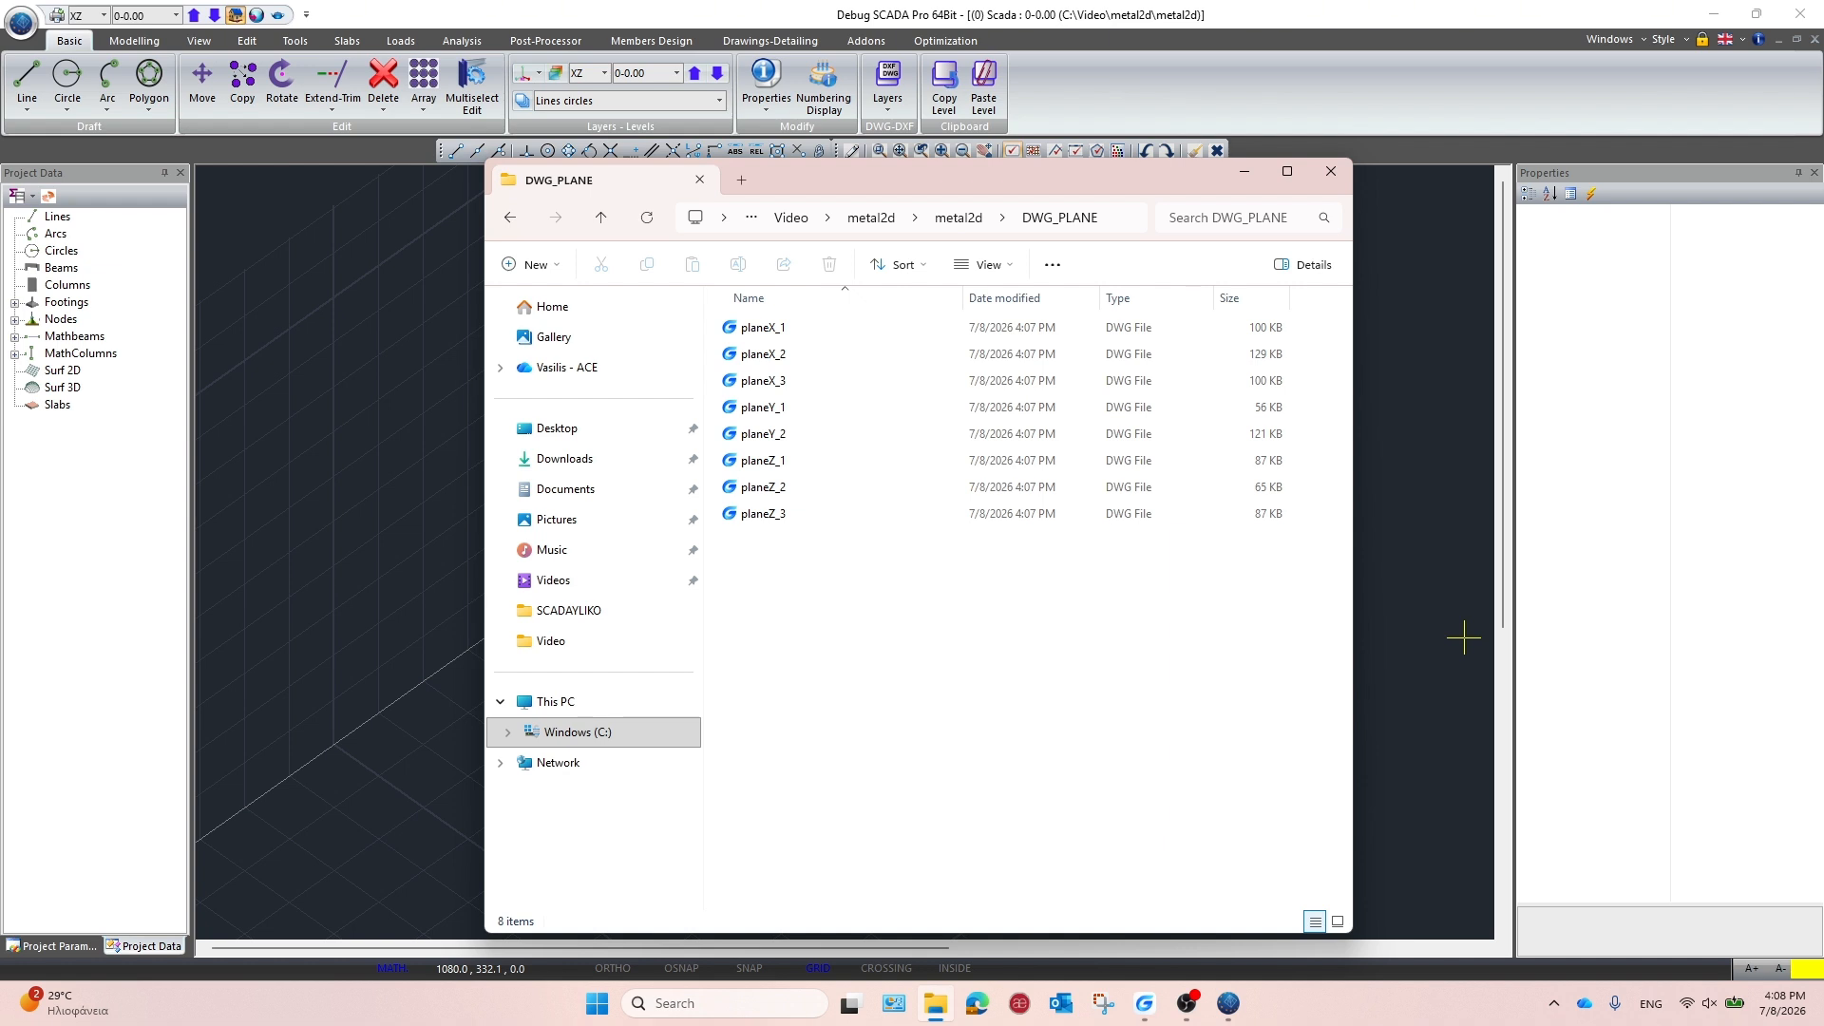
Switch to GstarCAD, open the exported drawing planeX_3 and examine its frame members, section labels and dimensions
left_click(1143, 1005)
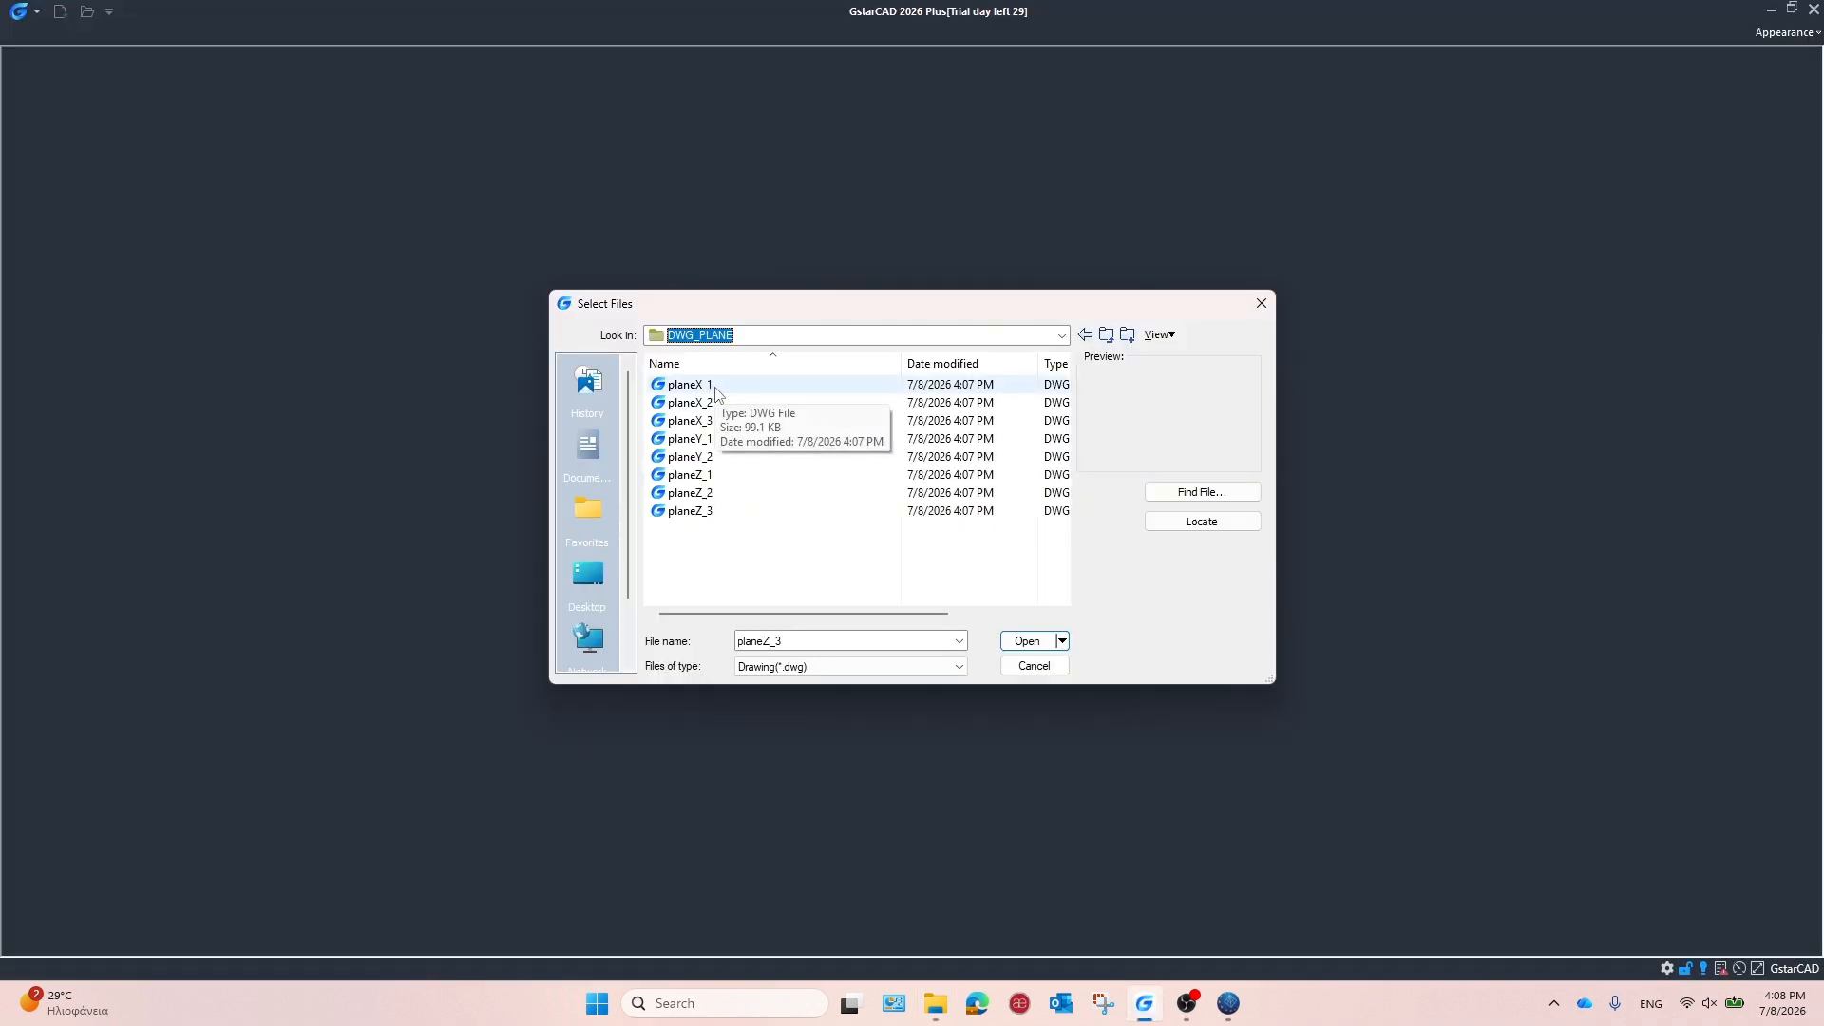
double_click(725, 420)
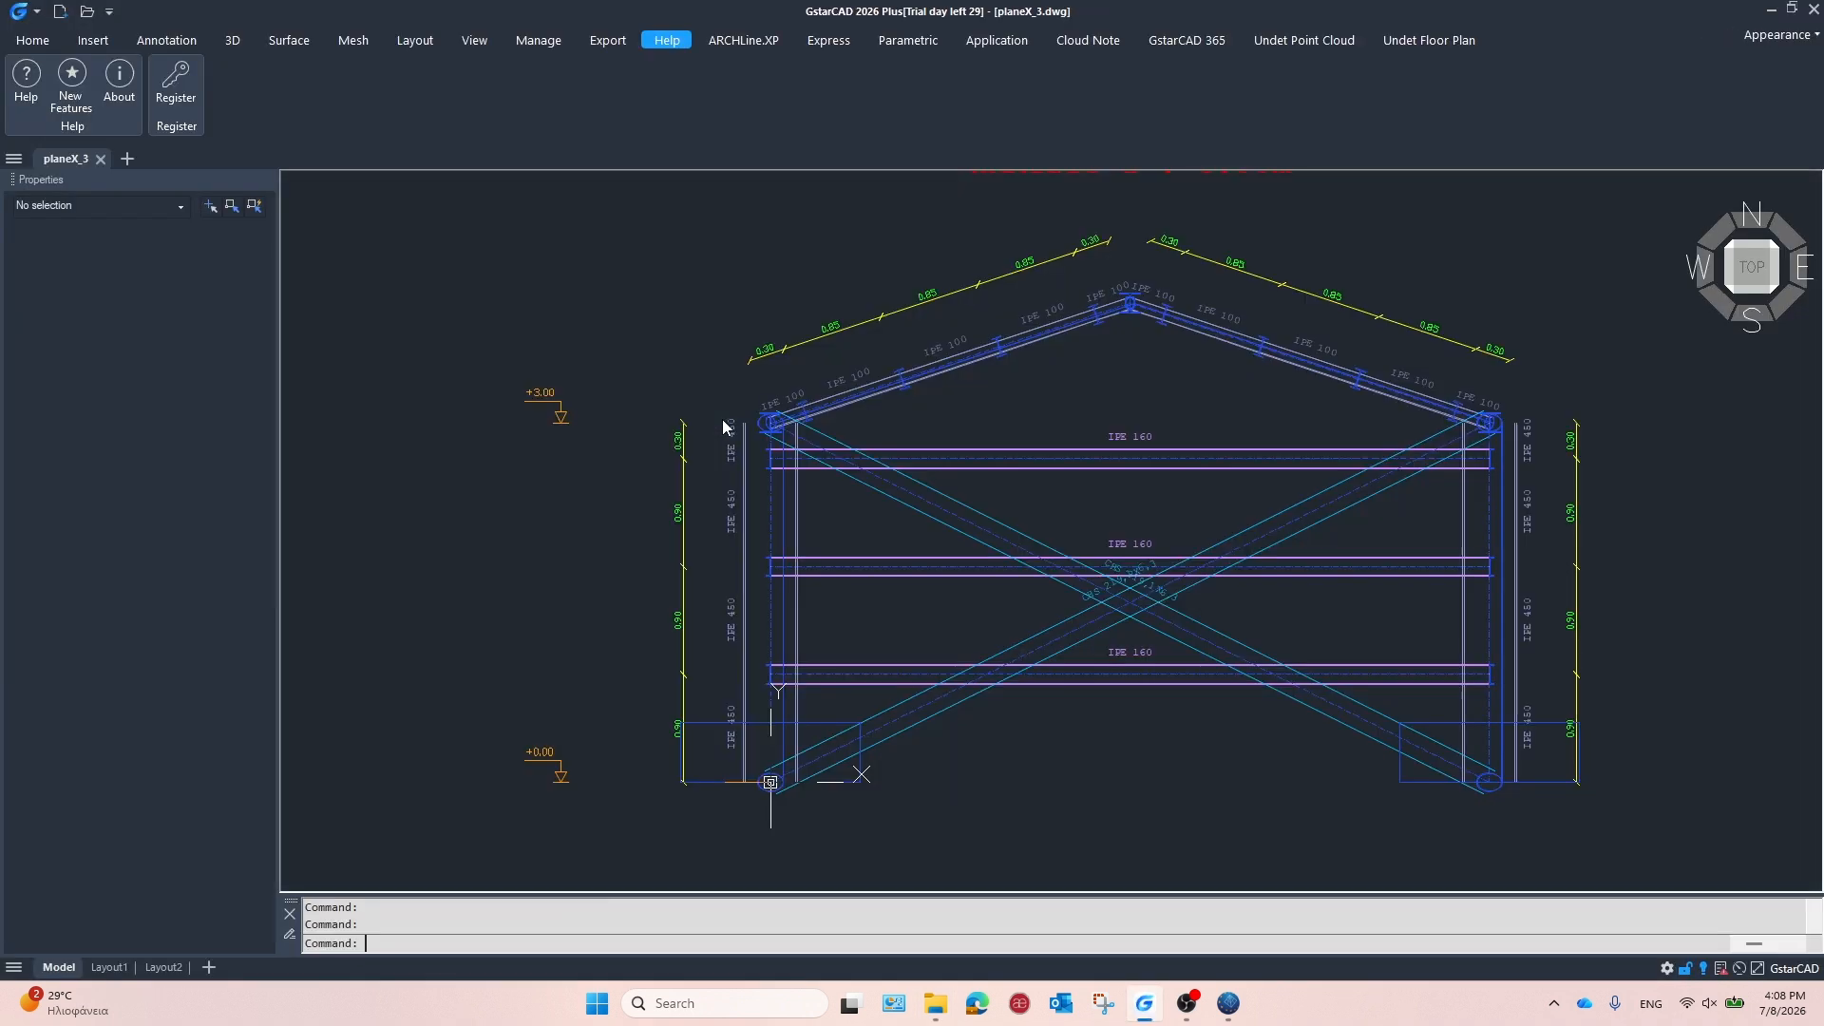
left_click(724, 426)
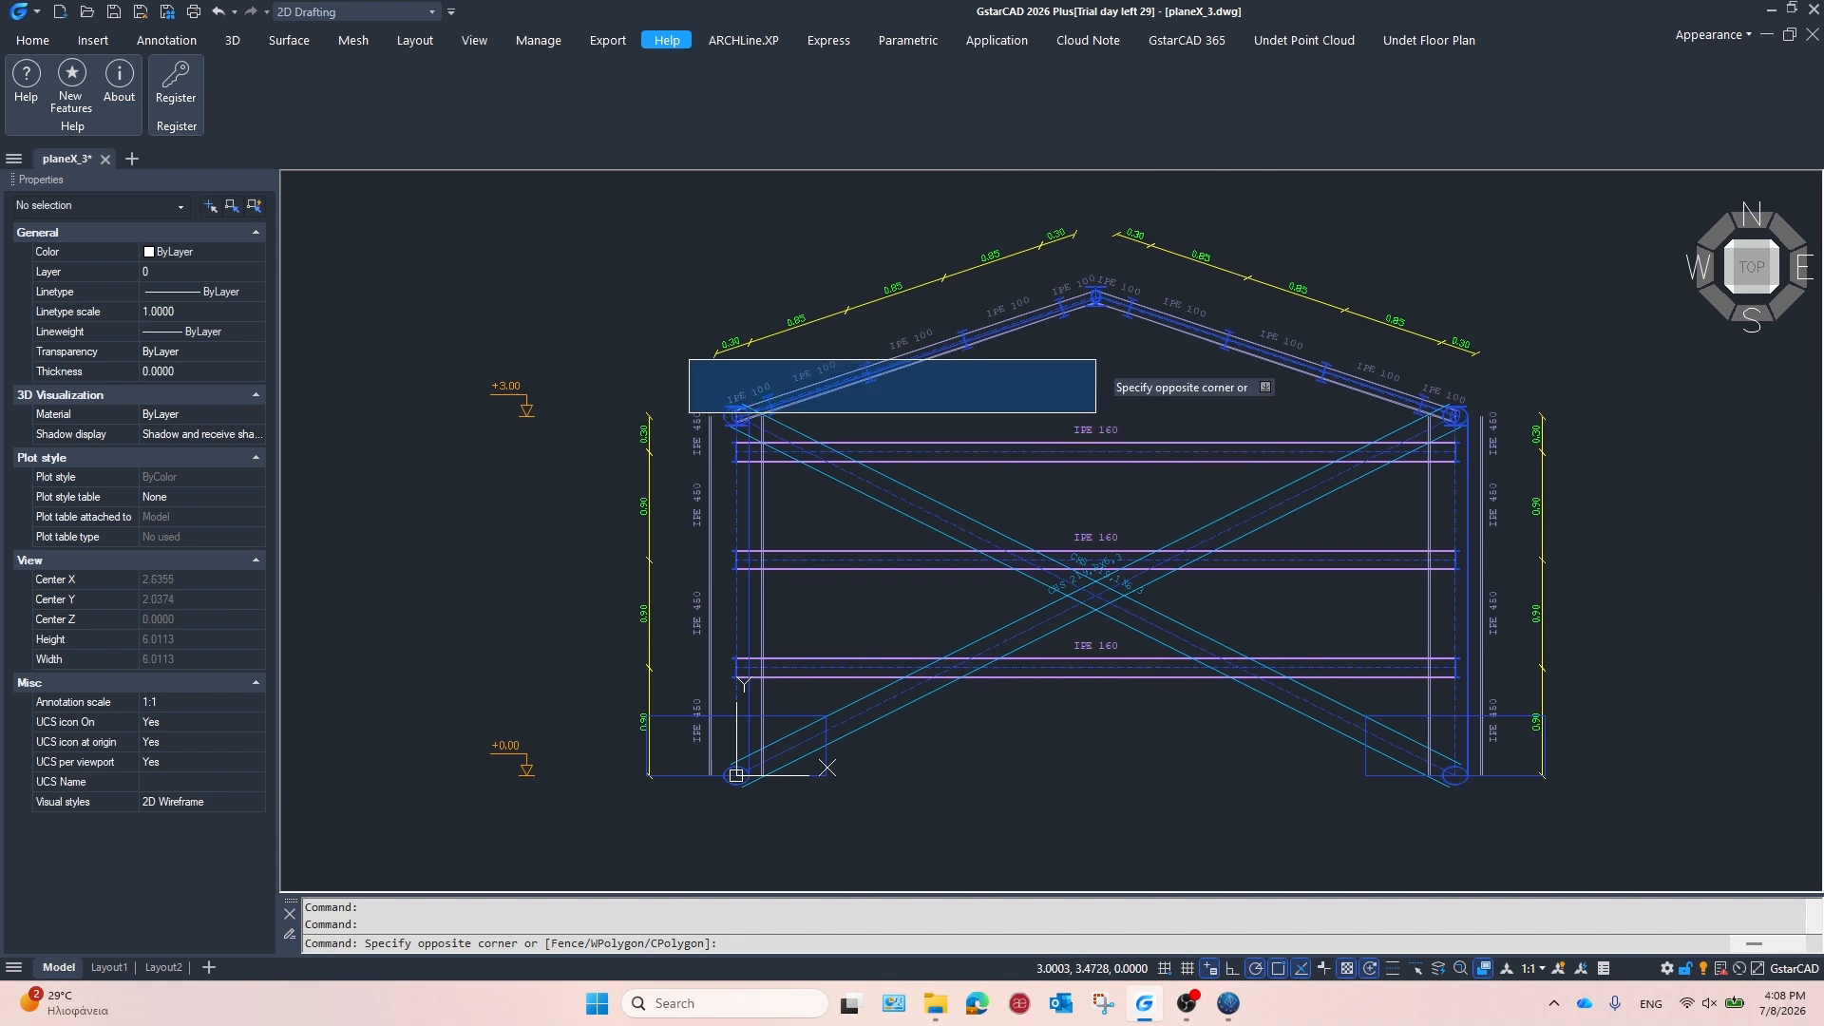
left_click(1095, 359)
middle_click_drag(1160, 358, 898, 442)
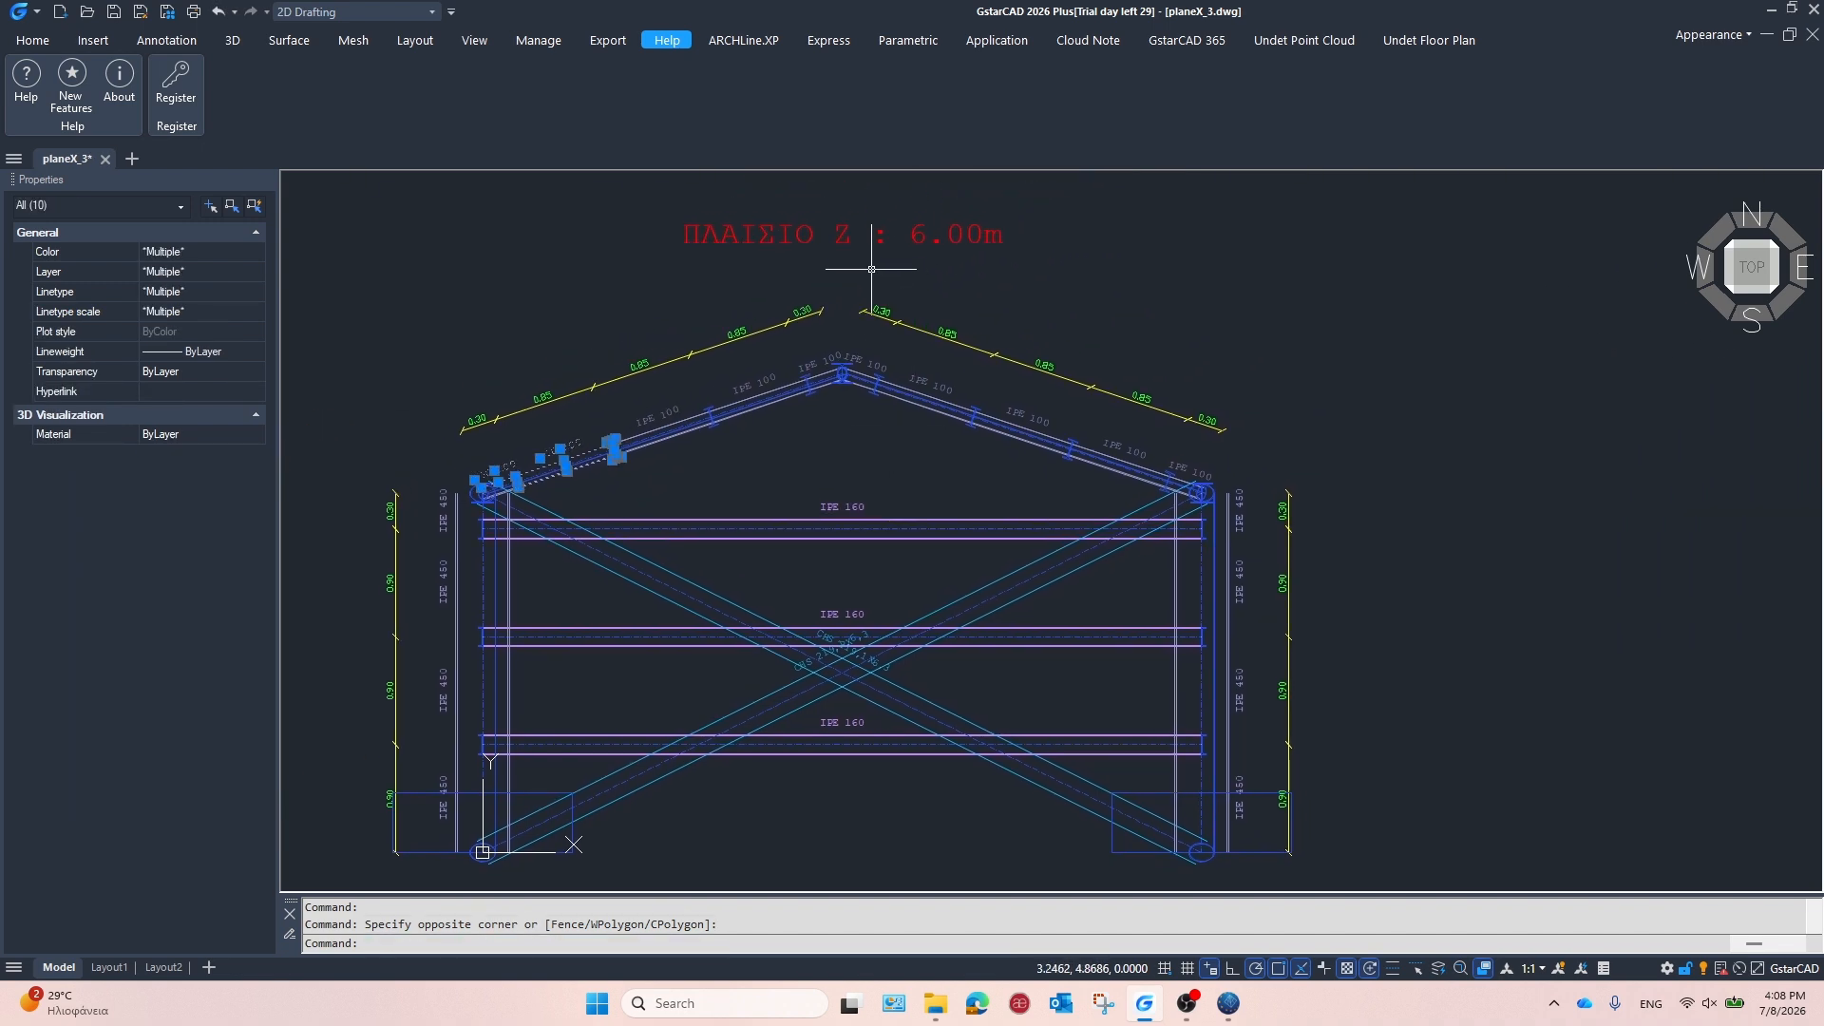
scroll(871, 268, "up", 4)
scroll(843, 277, "down", 4)
middle_click_drag(1067, 522, 936, 378)
scroll(1007, 470, "up", 3)
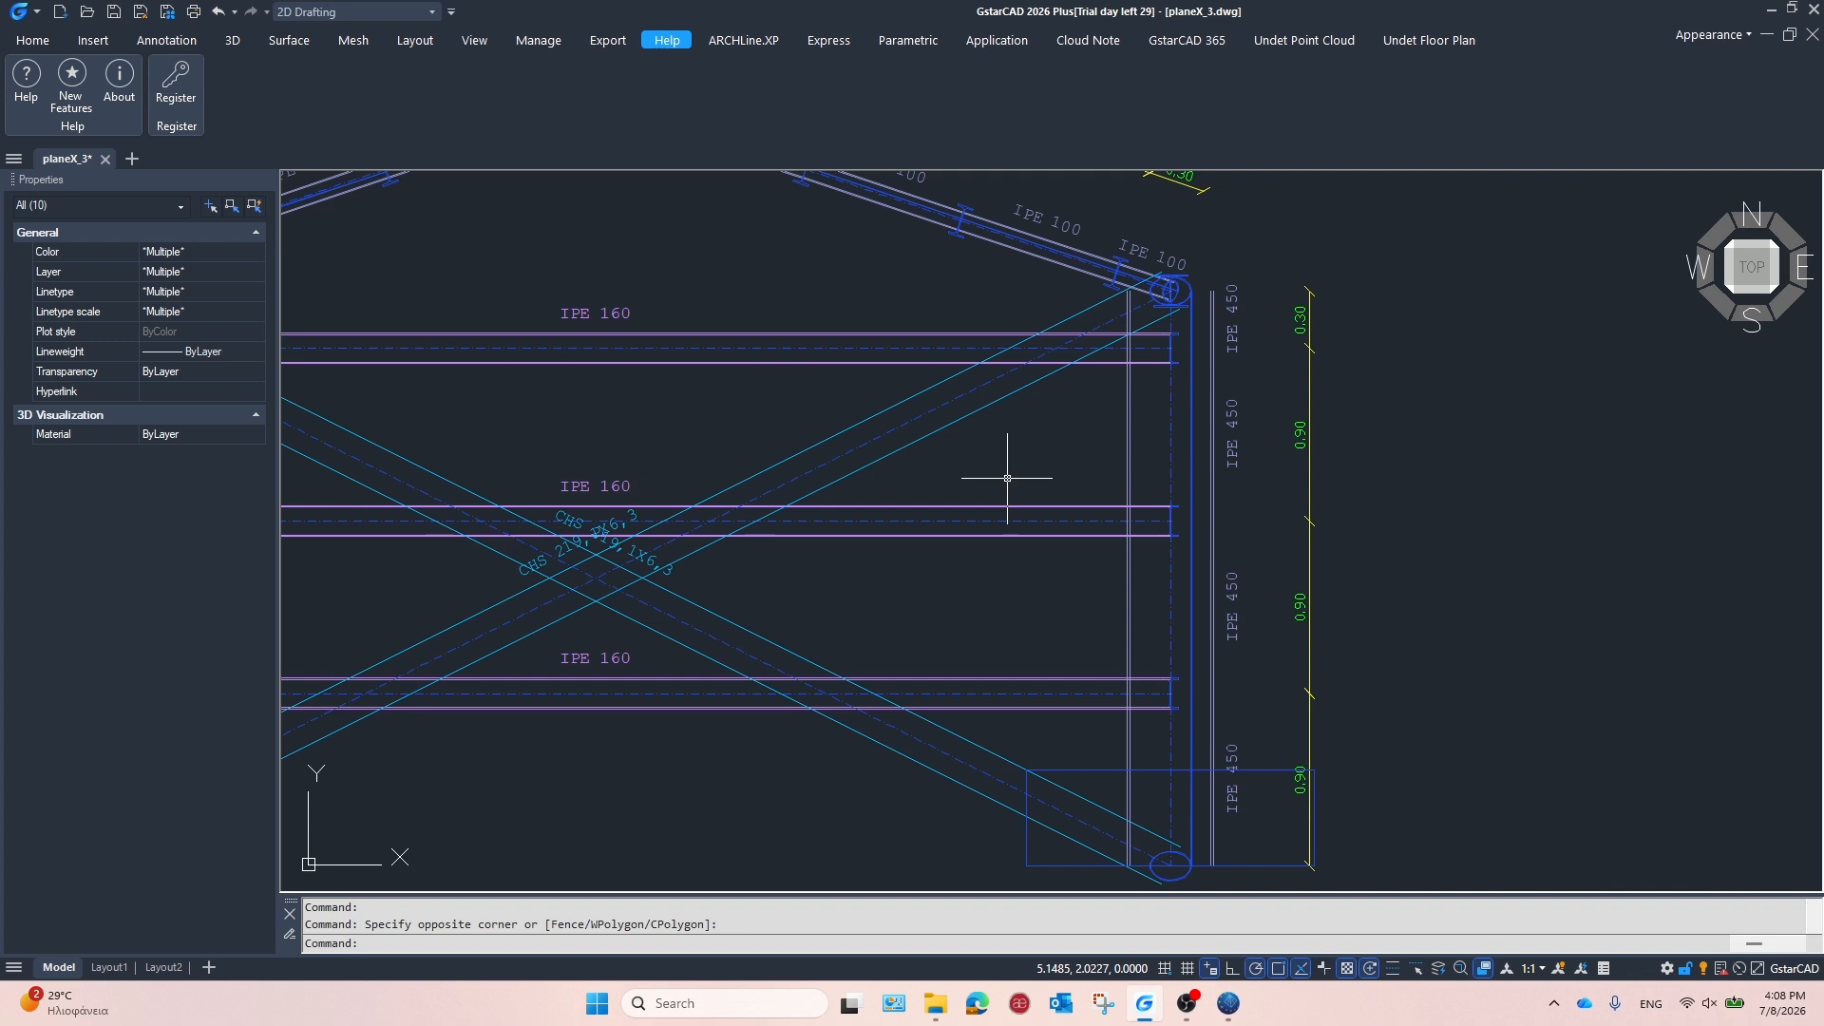
Open the exported drawing planeY_2 and examine its title, dimensions and member labels
left_click(20, 12)
left_click(93, 123)
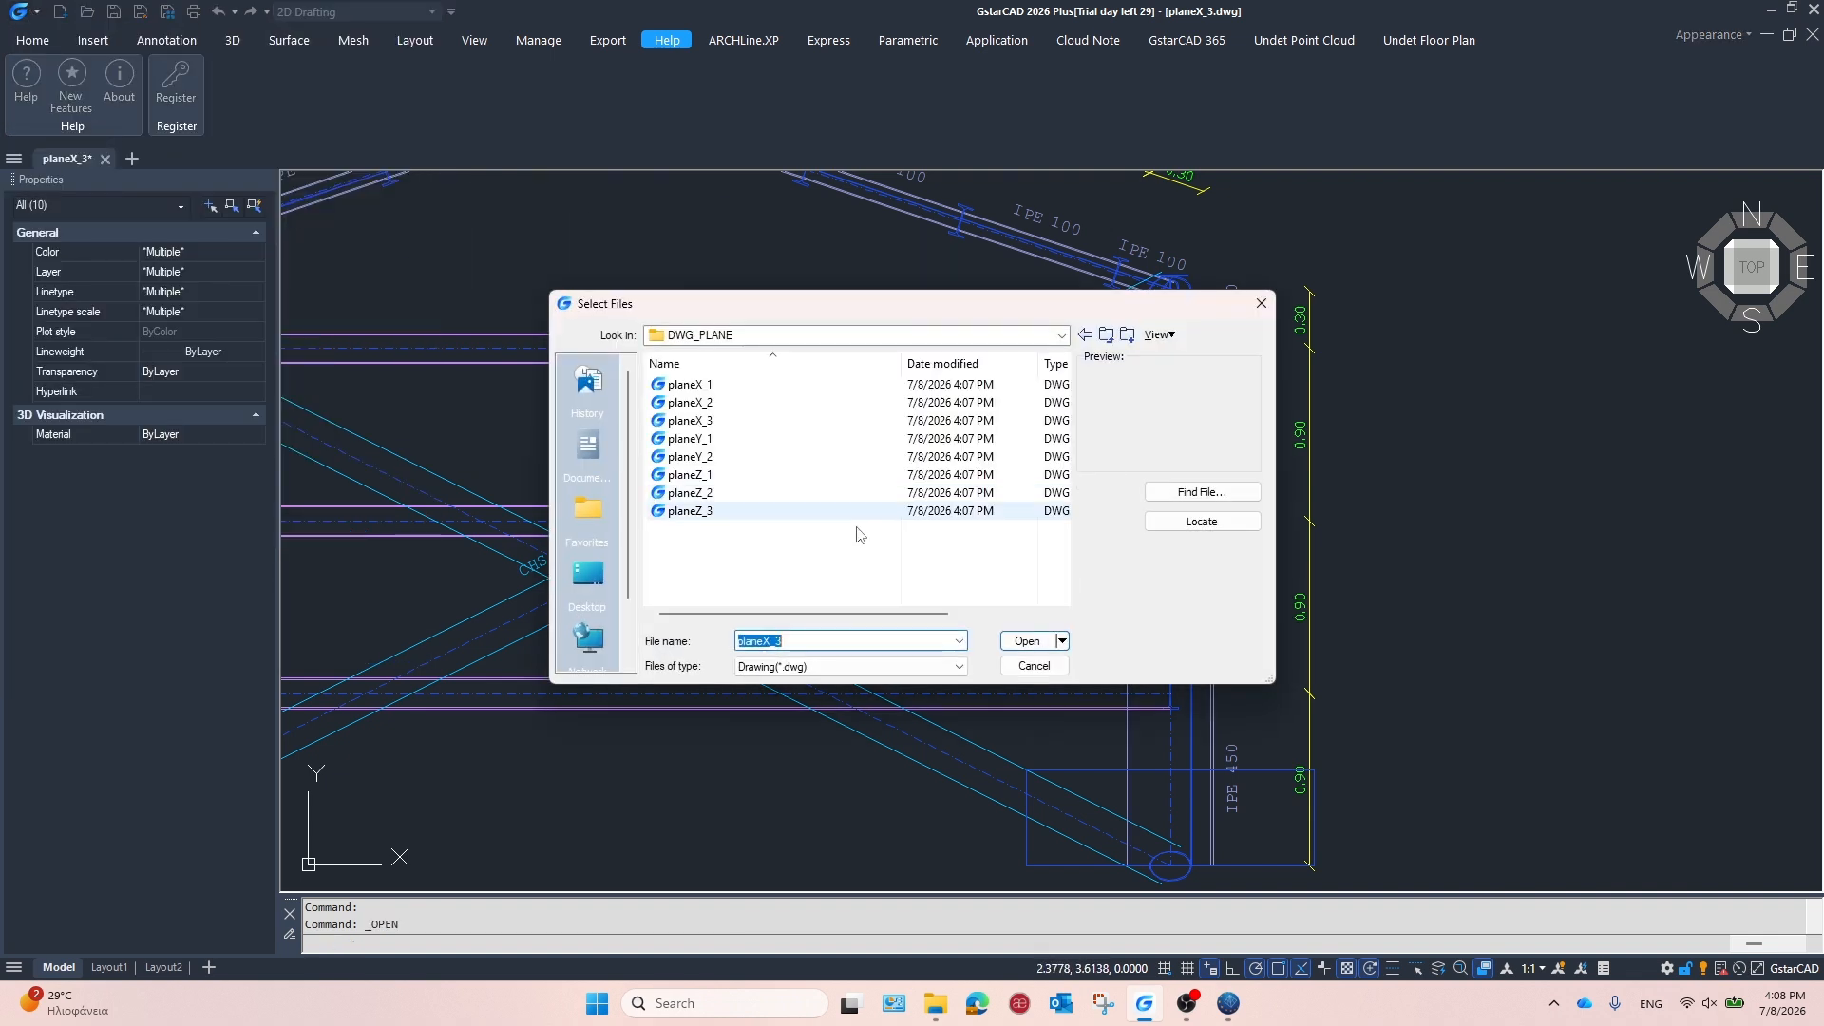
double_click(713, 457)
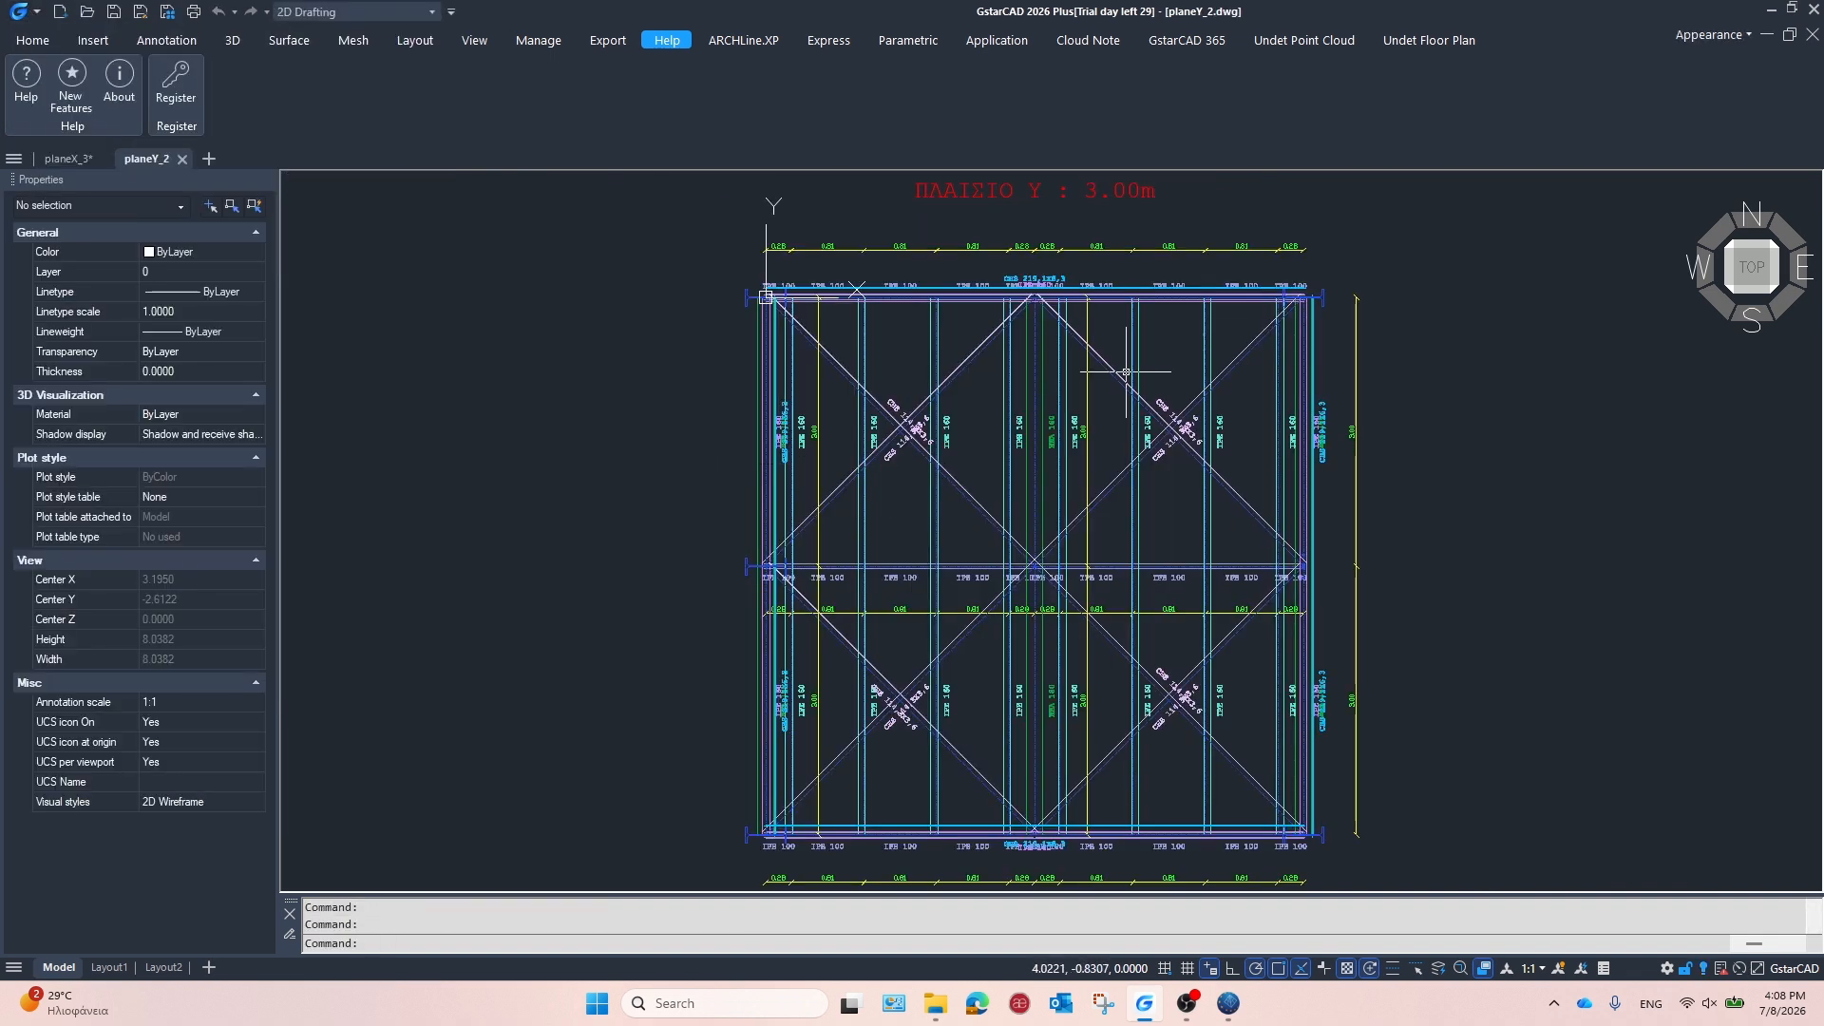
scroll(1126, 372, "up", 4)
scroll(1024, 448, "down", 2)
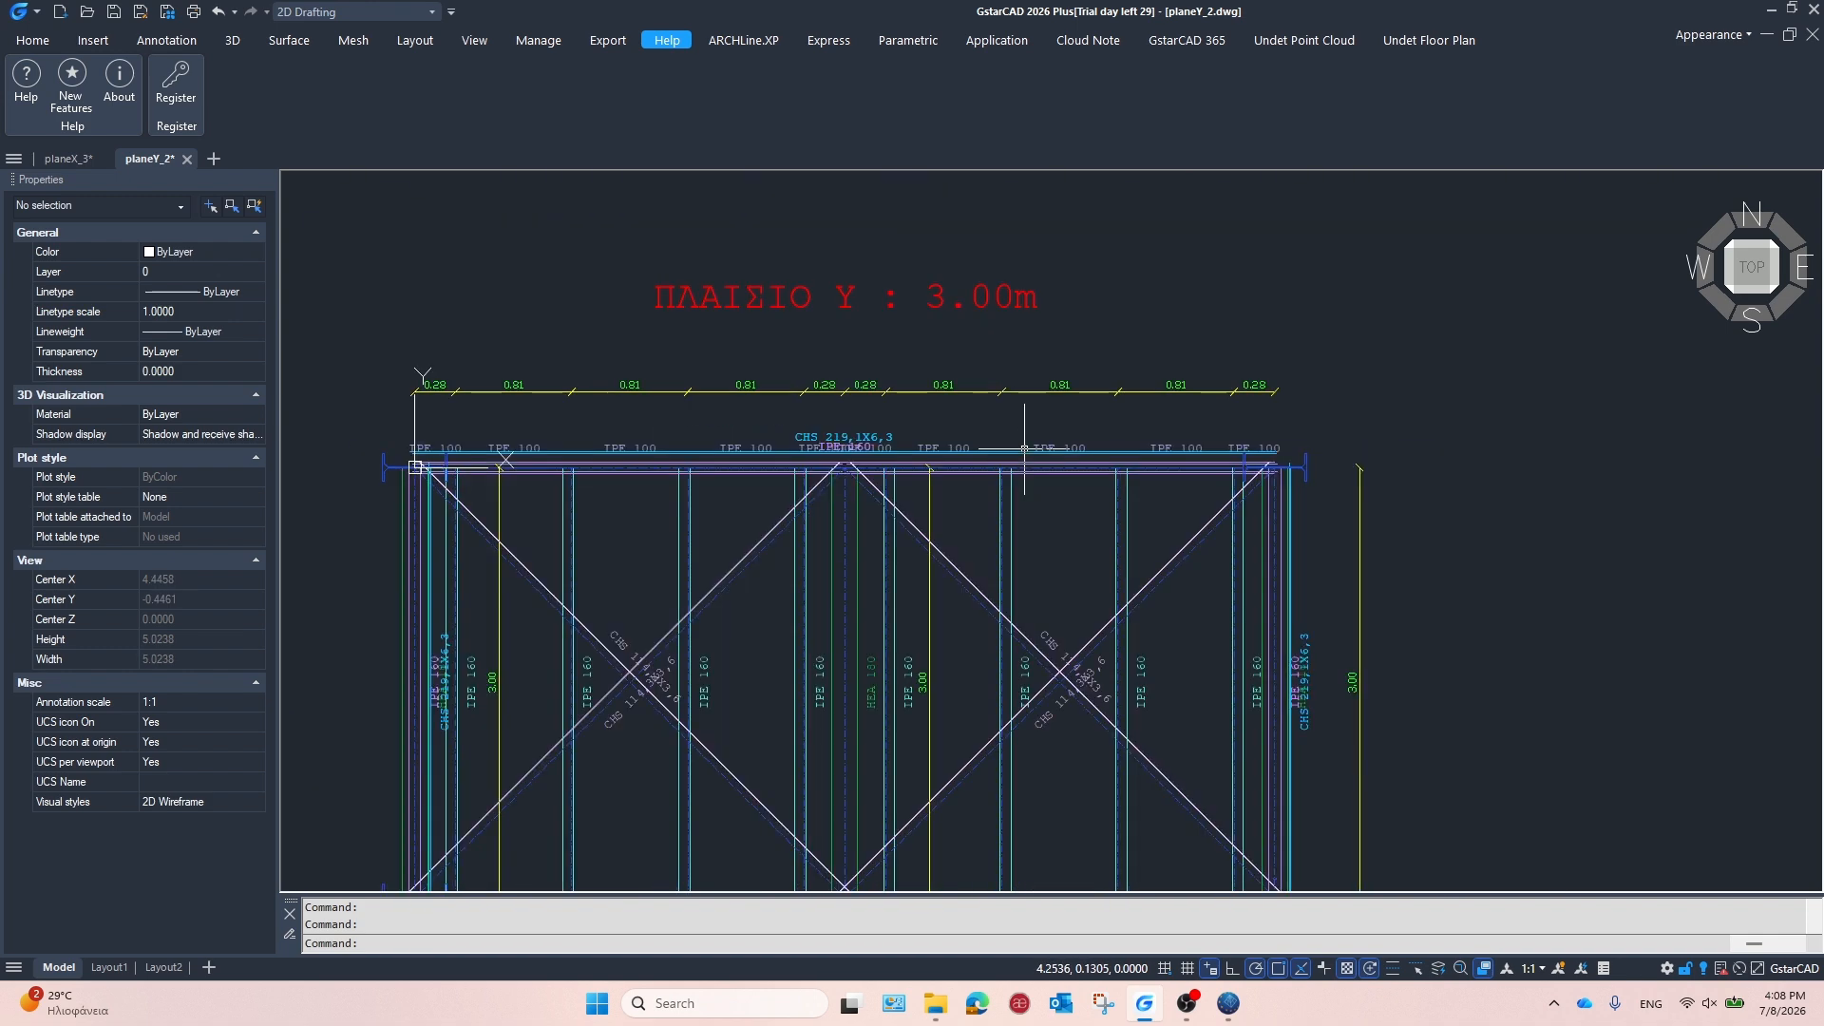
Open the exported drawing planeZ_3 and examine the frame elevation
left_click(21, 12)
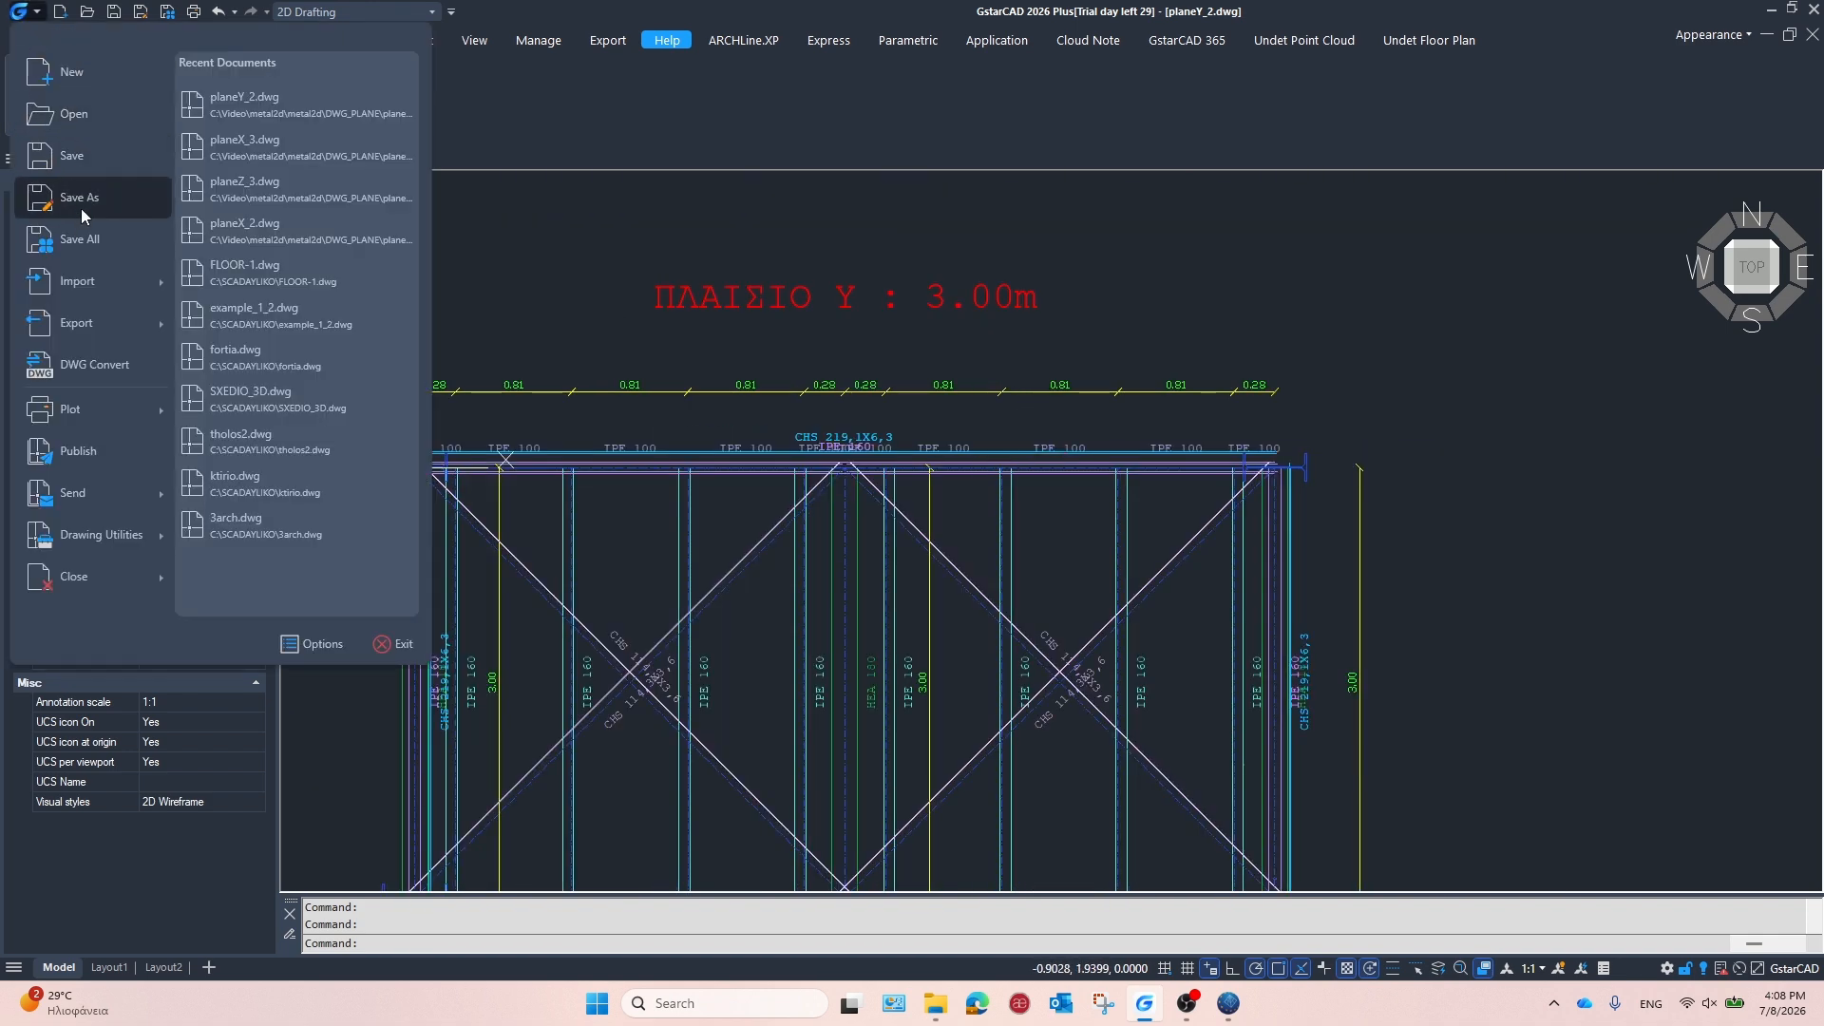
left_click(94, 117)
double_click(716, 511)
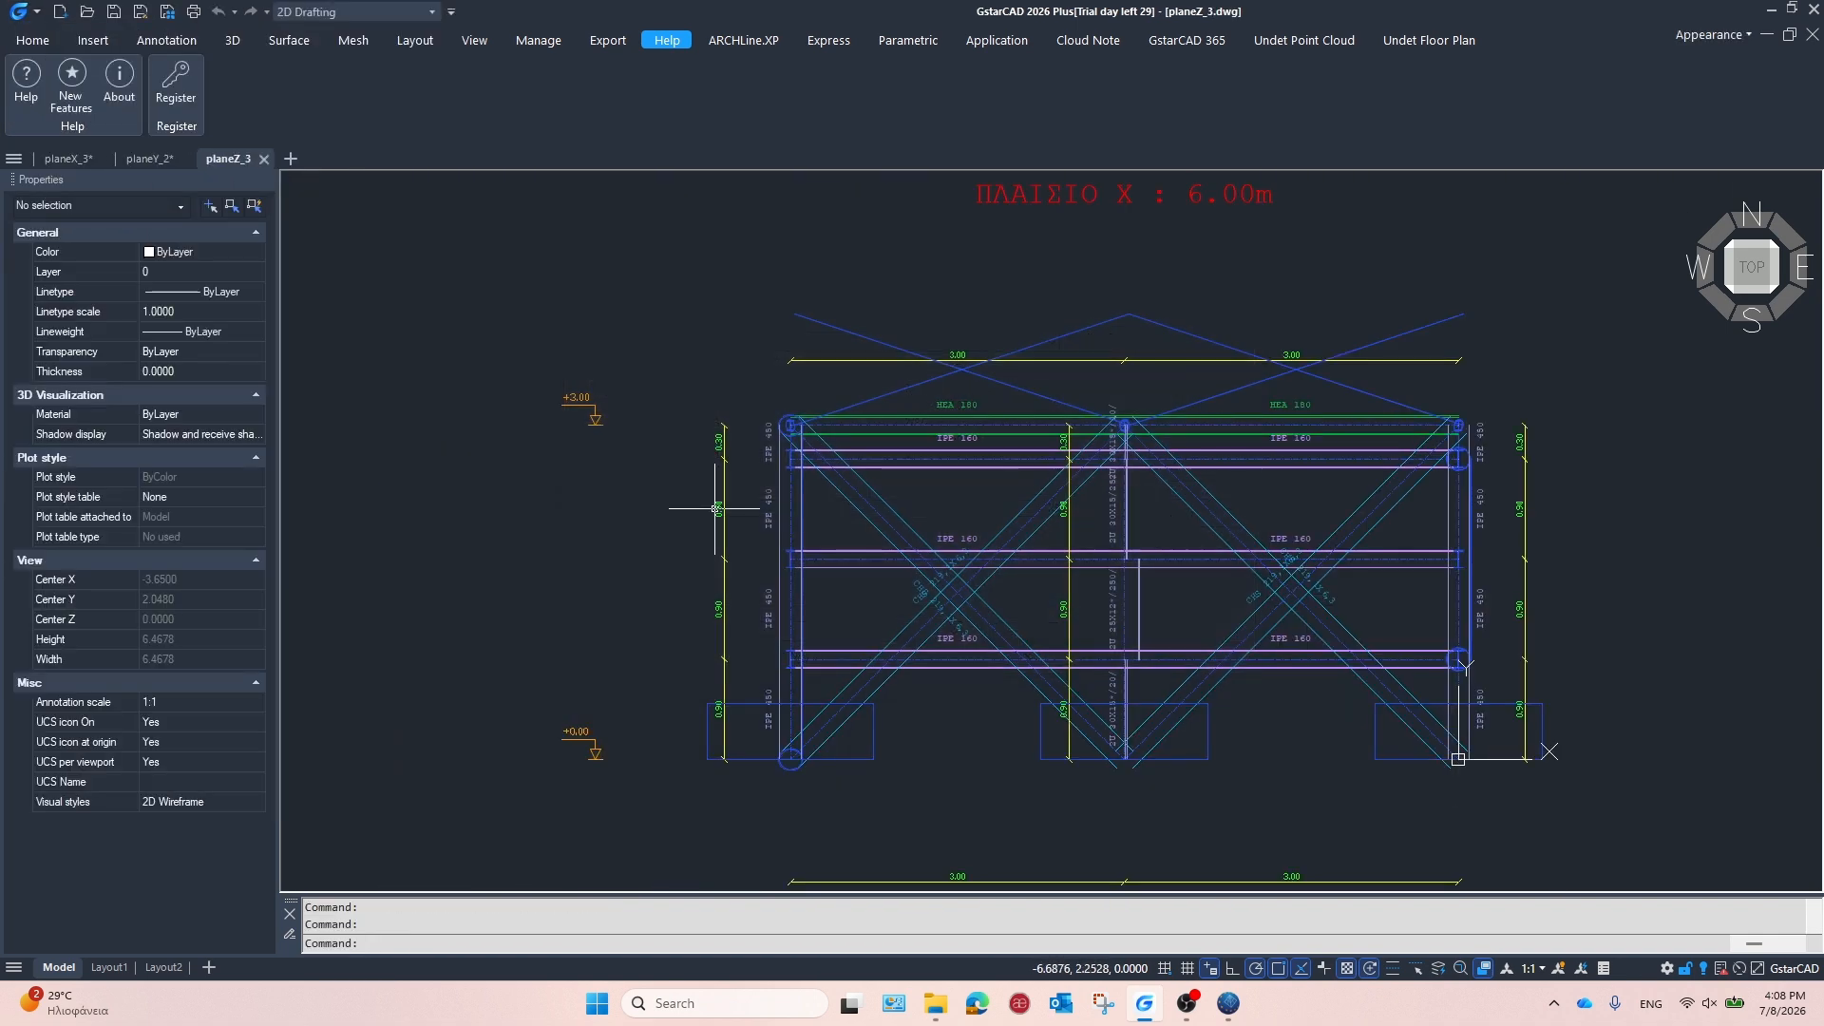
middle_click_drag(1059, 433, 932, 402)
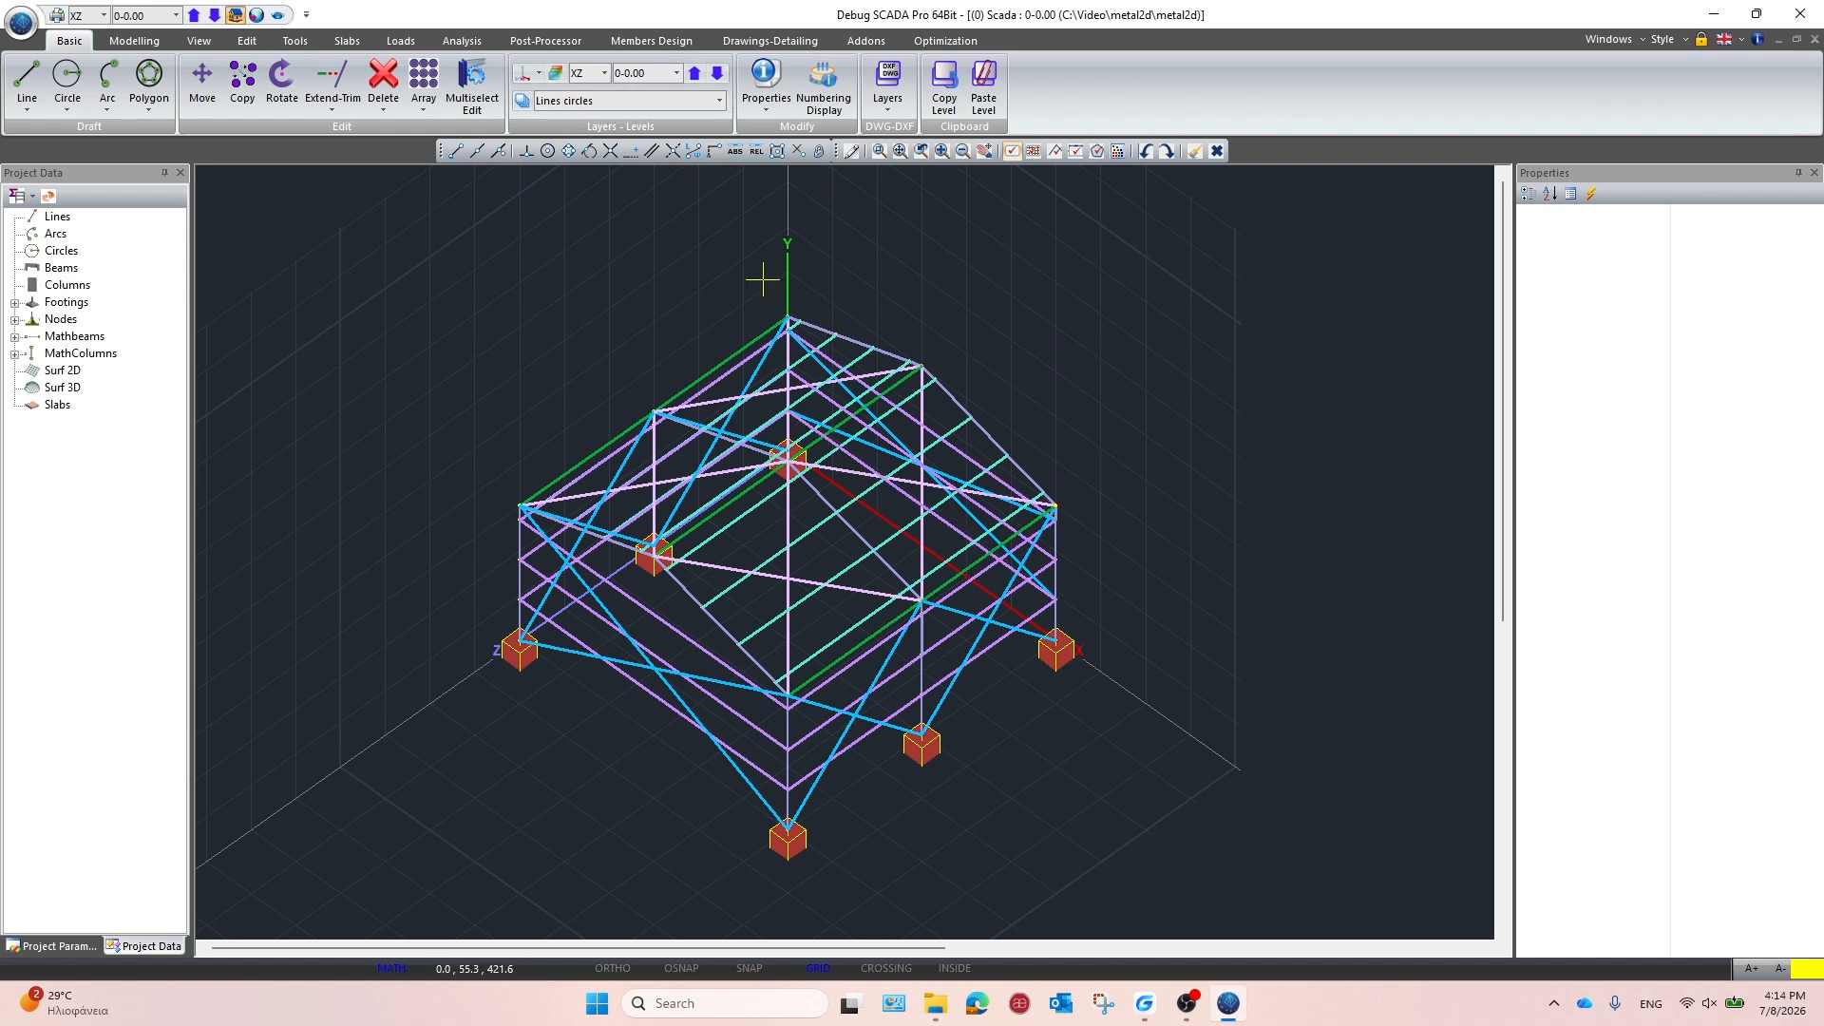
Switch back to SCADA Pro and define the duopitch Roof No.1 as a canopy with a degree of blockage of 0.5
left_click(400, 41)
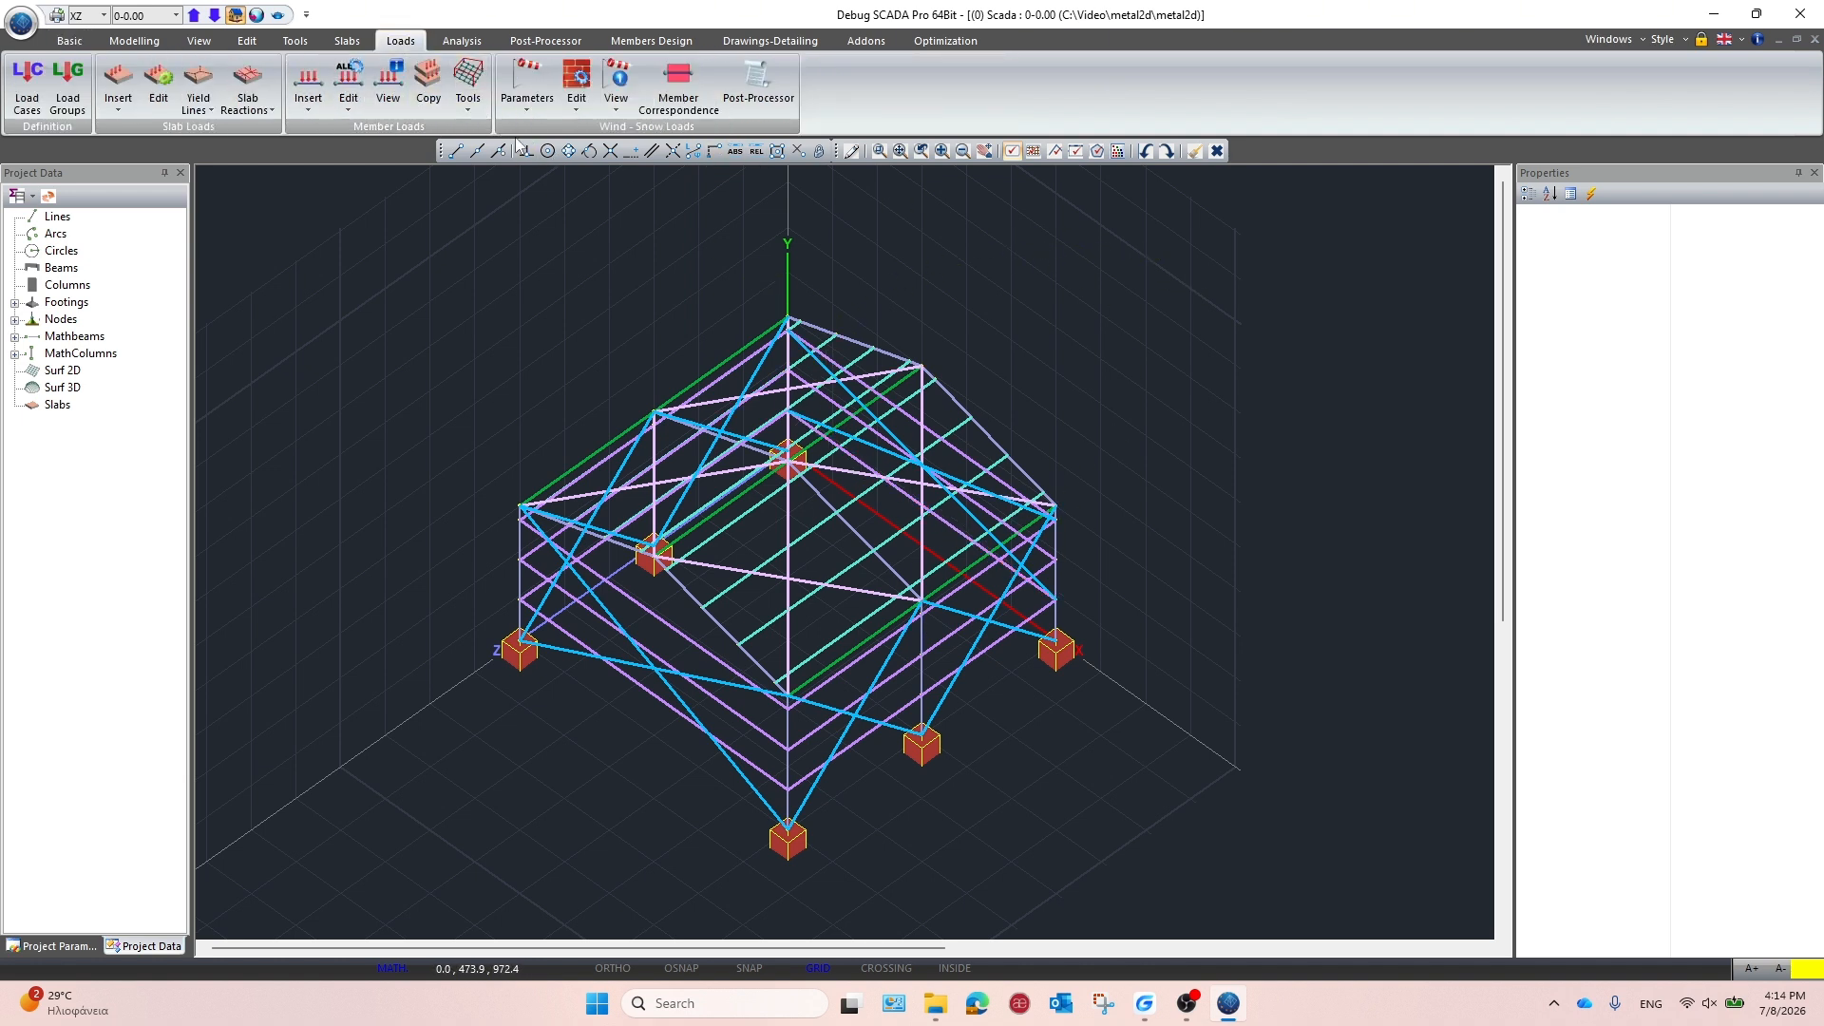
left_click(576, 95)
mouse_move(608, 181)
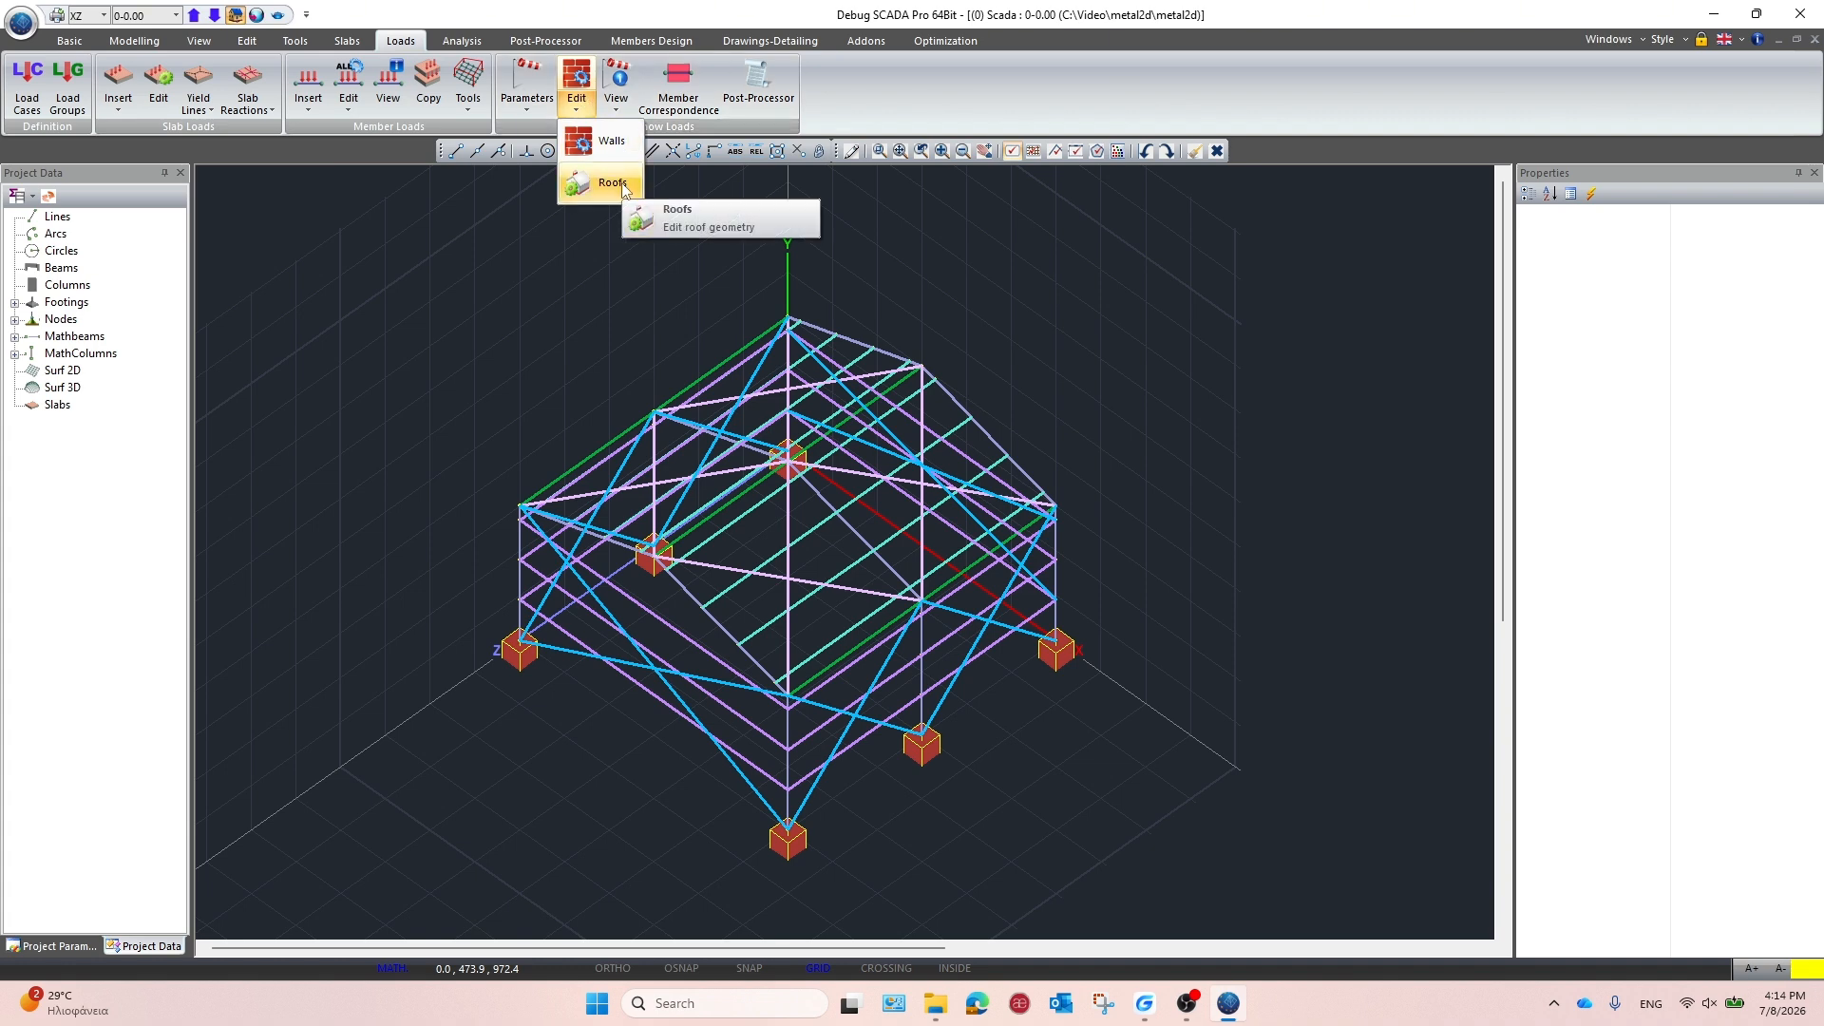
left_click(715, 205)
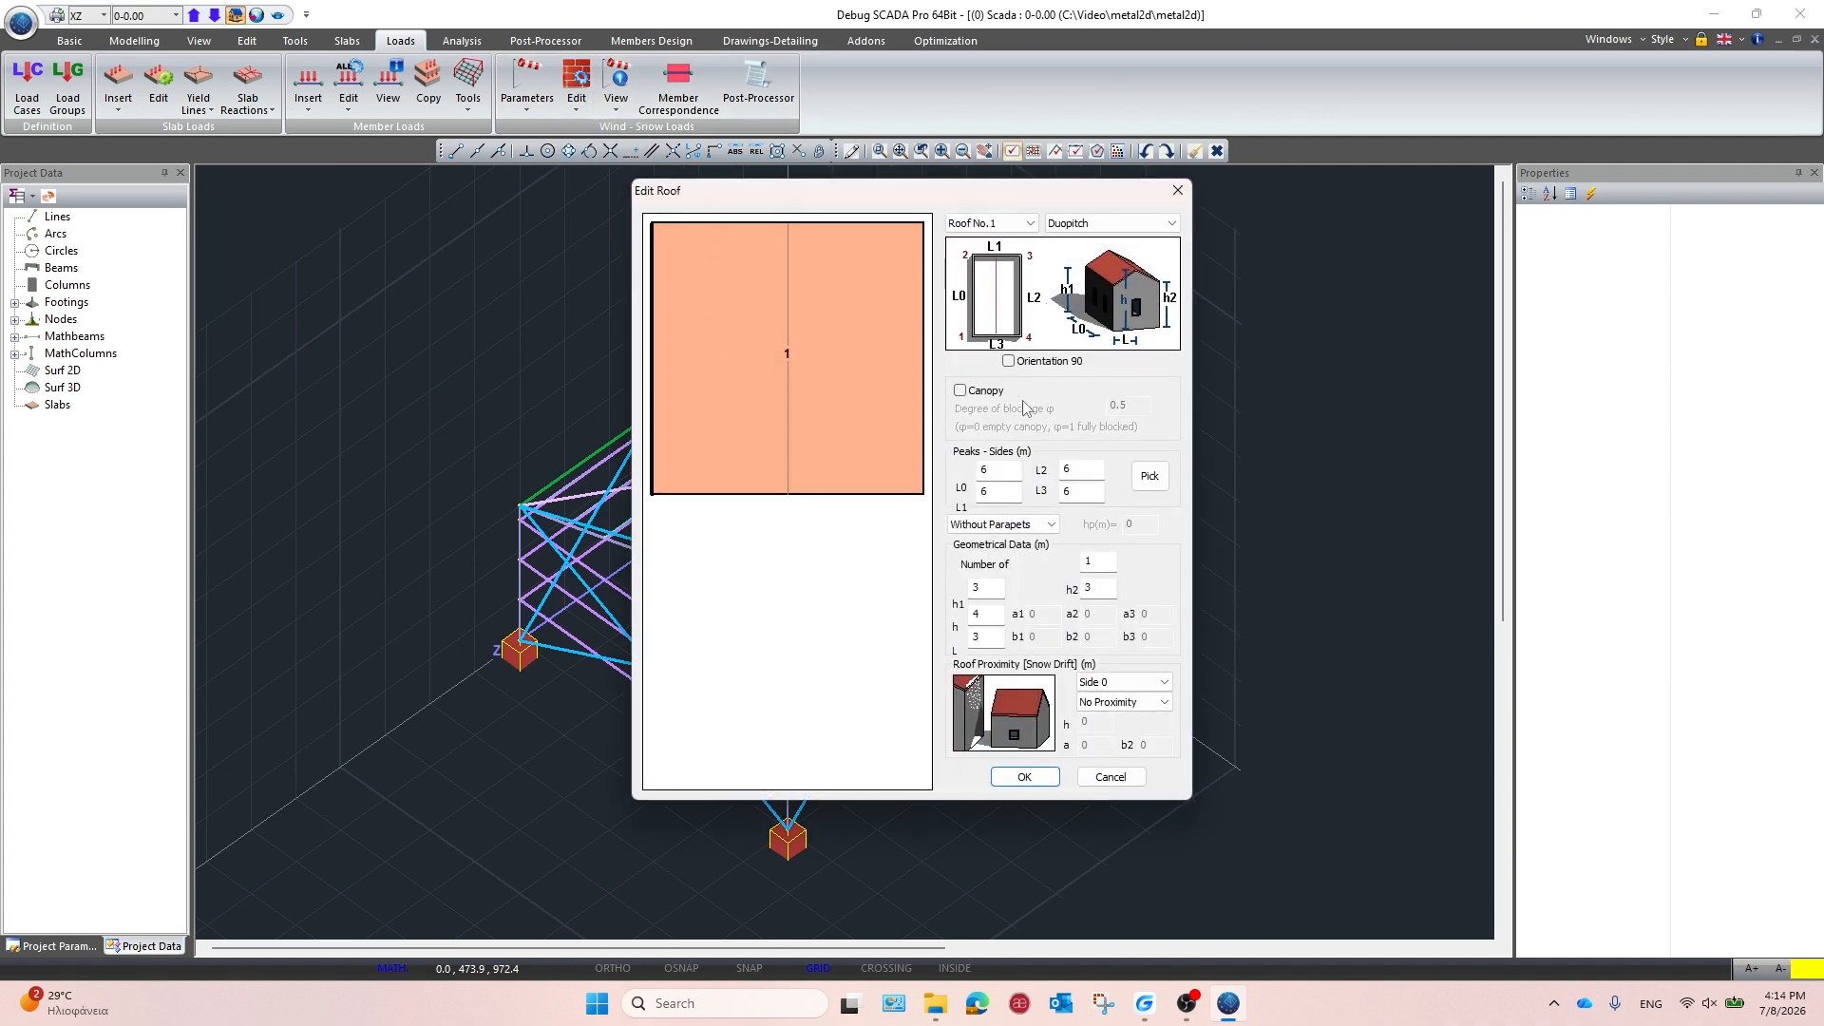
left_click(959, 391)
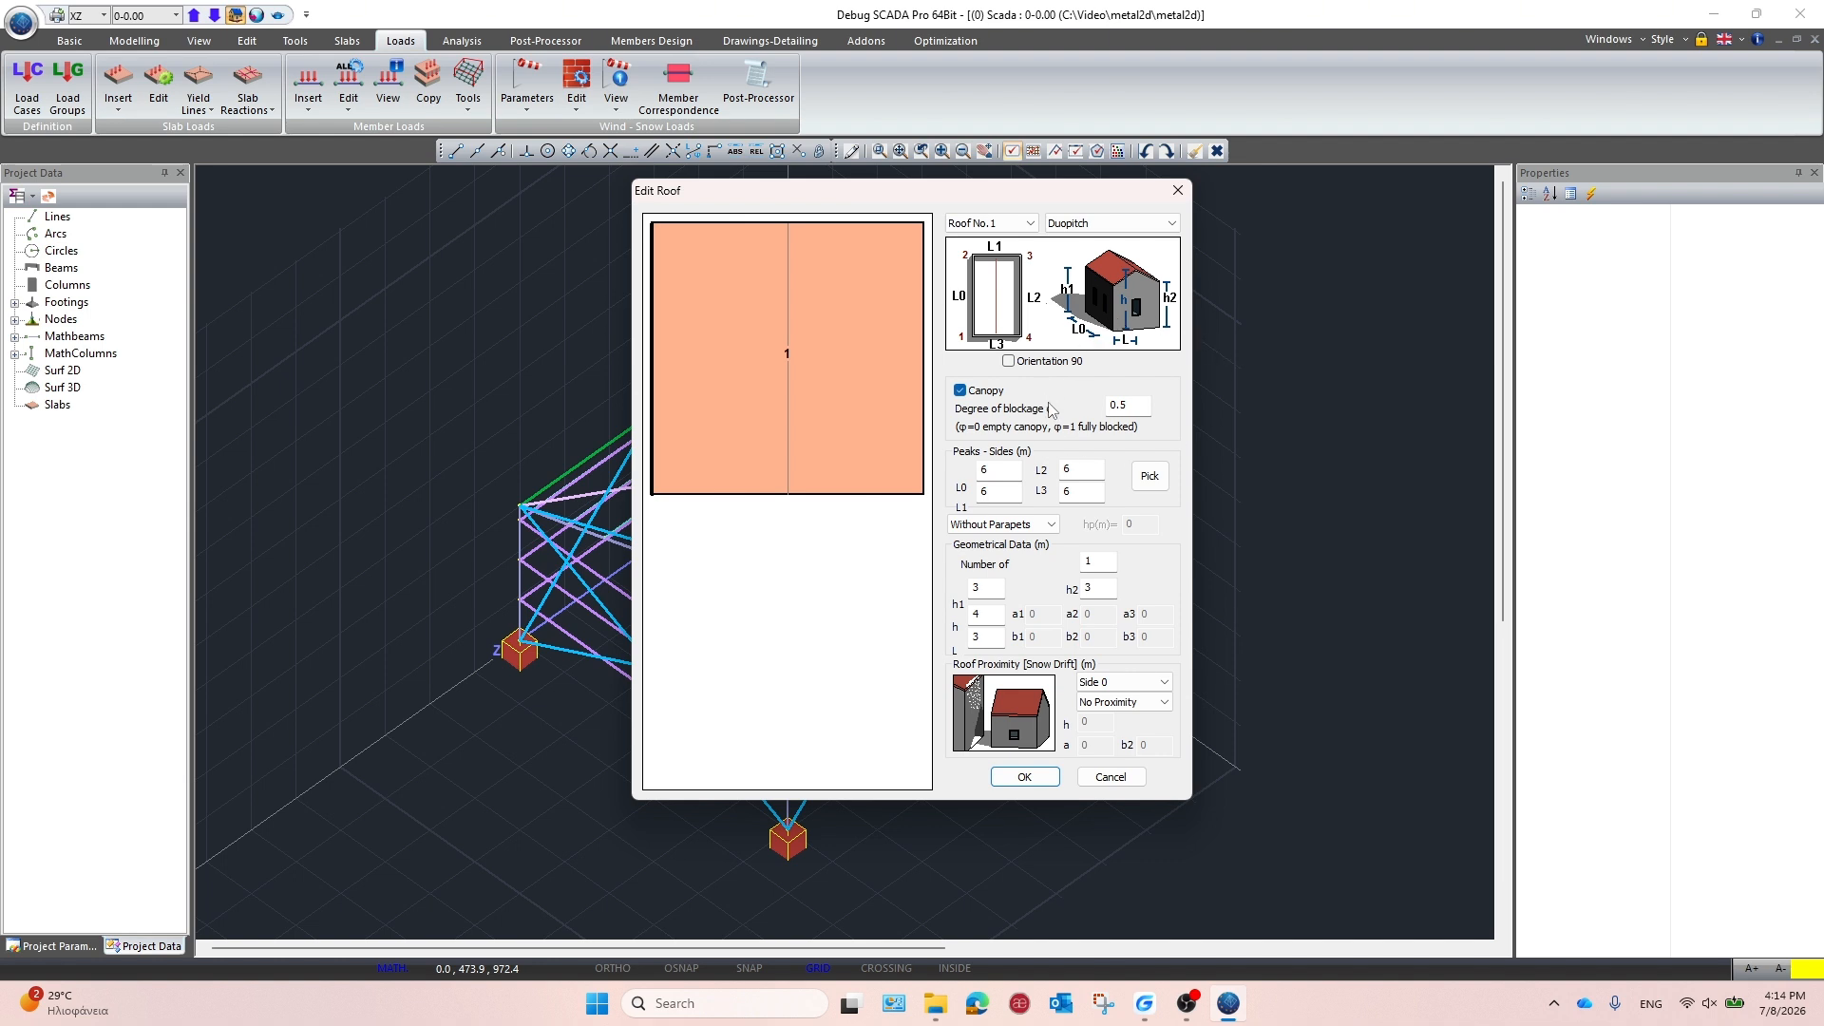
left_click(1140, 405)
left_click(1026, 778)
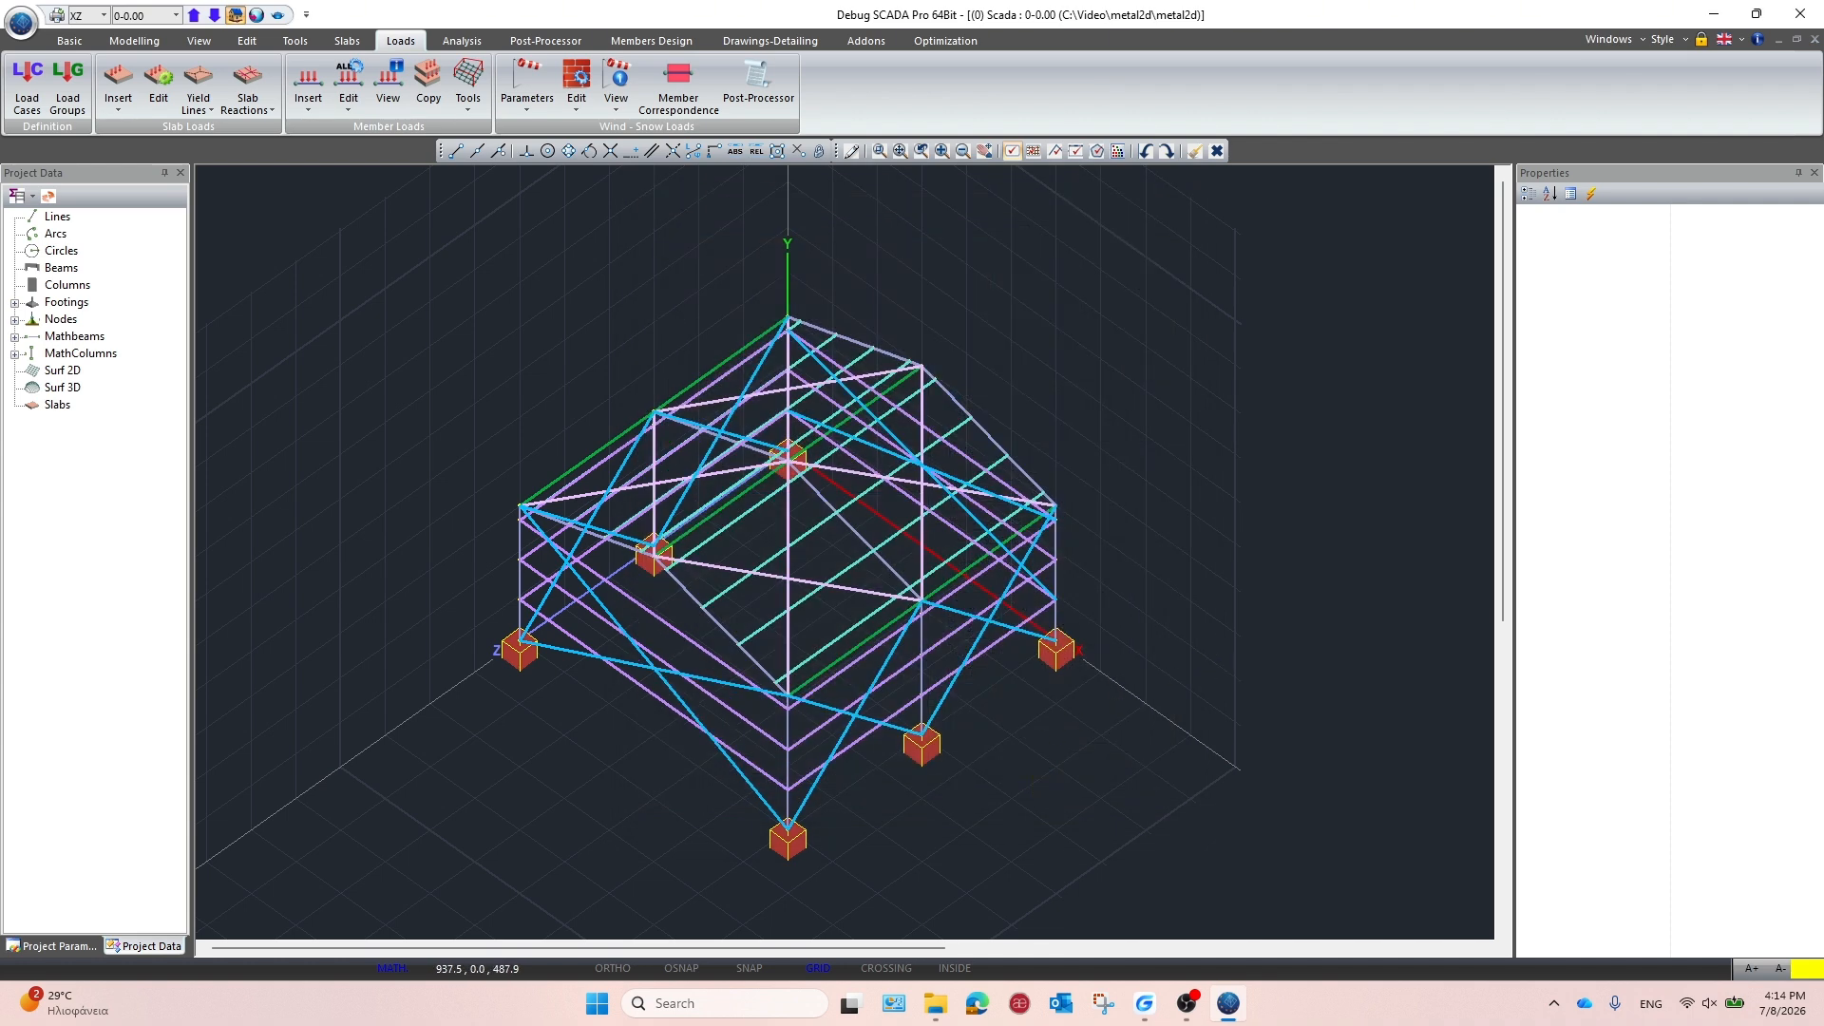
Display the wind load distribution on Roof No.1 for wind direction 0
left_click(626, 112)
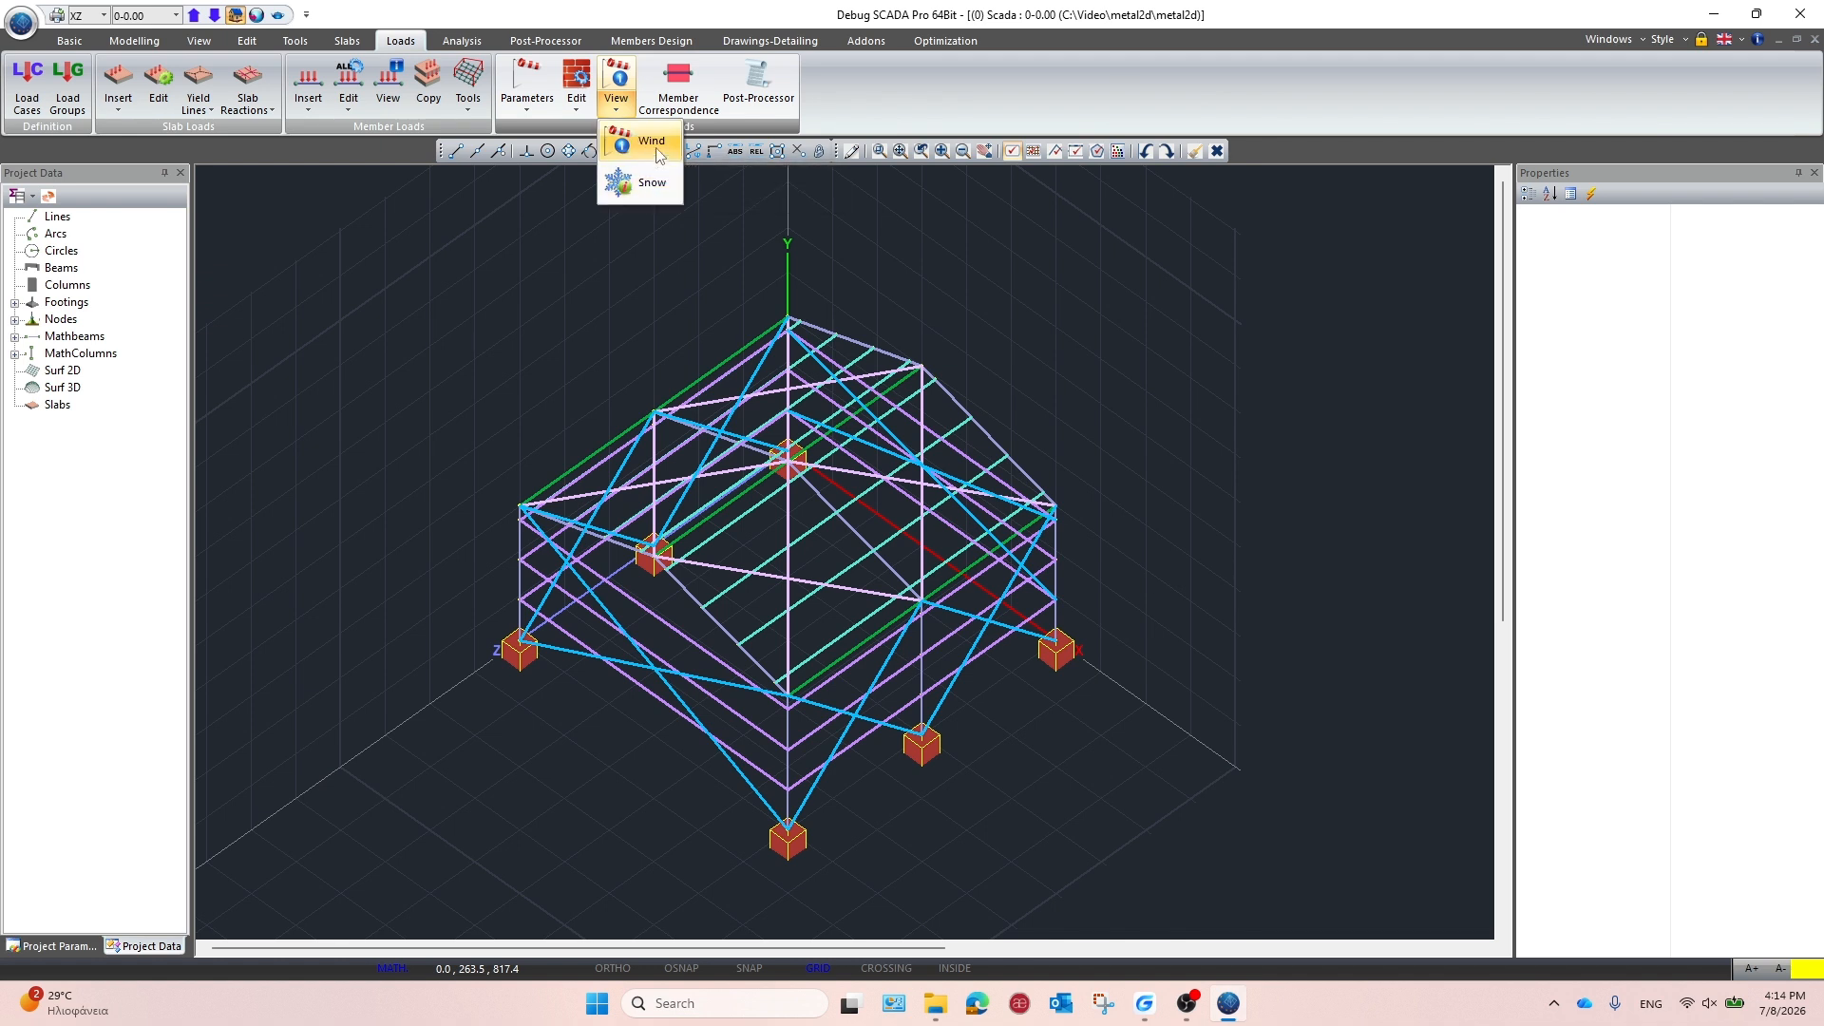
left_click(656, 145)
left_click(888, 231)
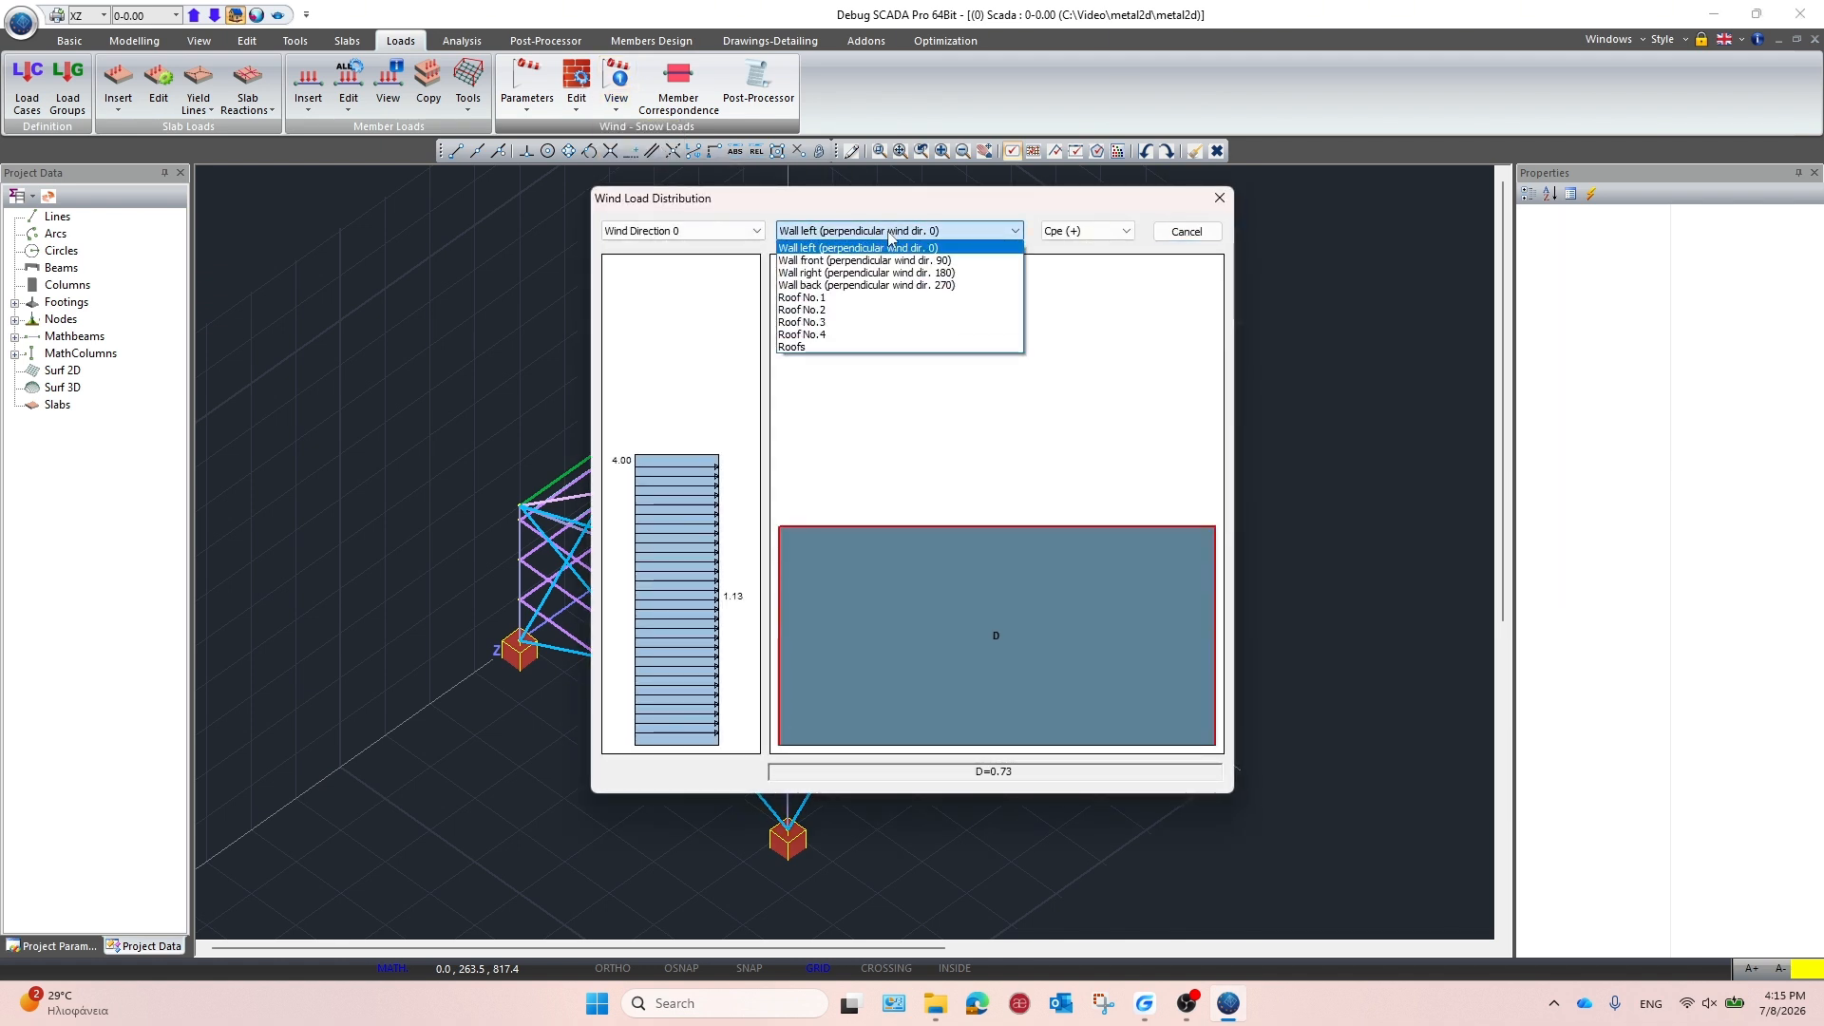
left_click(841, 298)
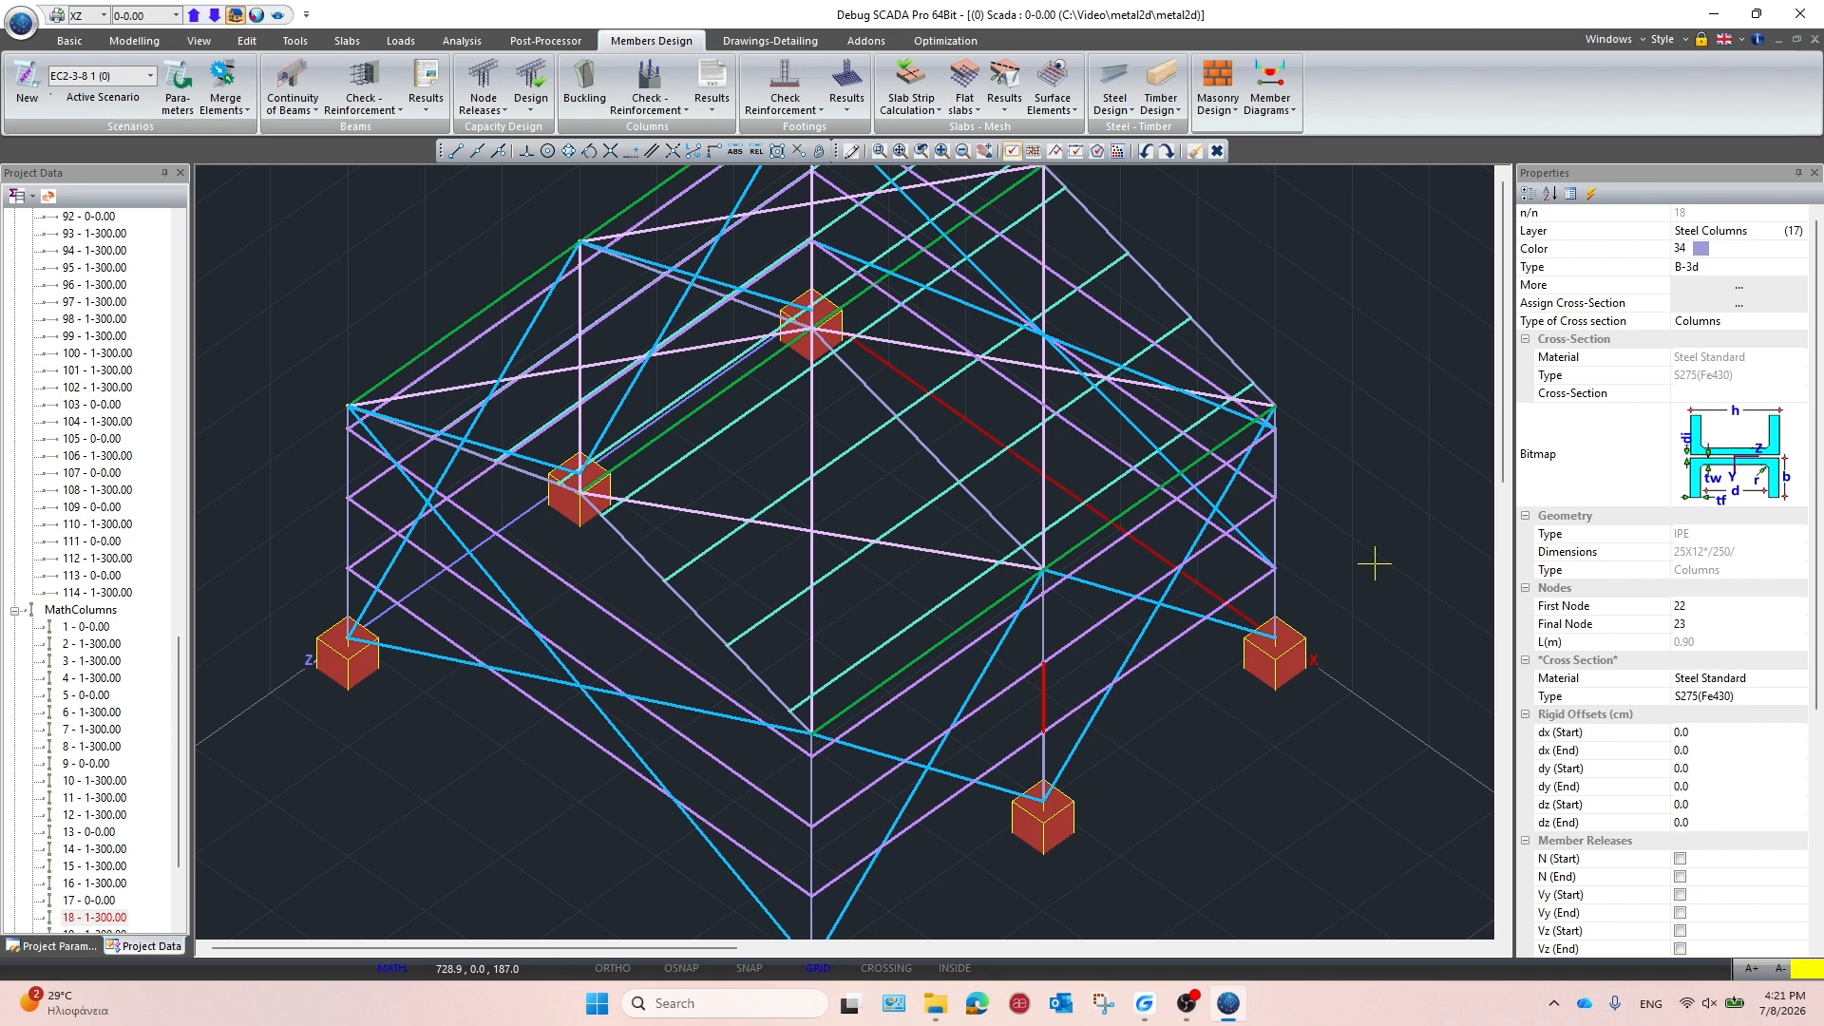
left_click(115, 45)
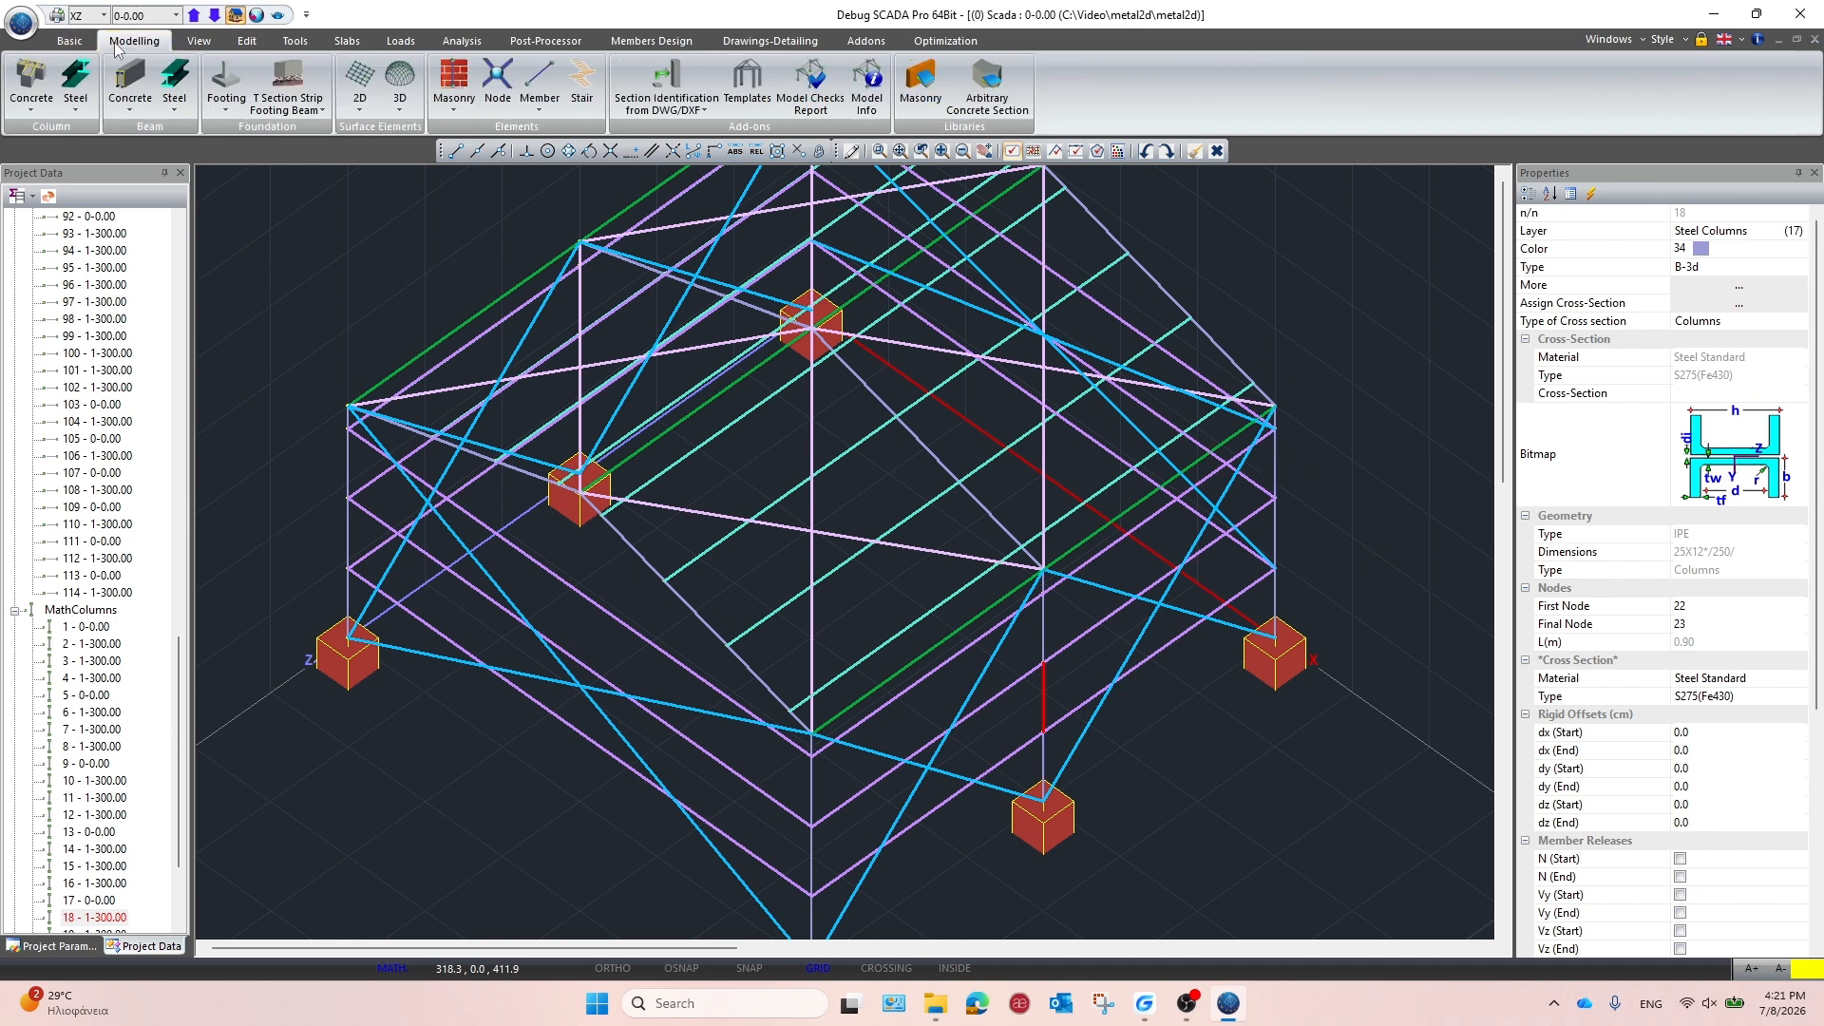
left_click(75, 100)
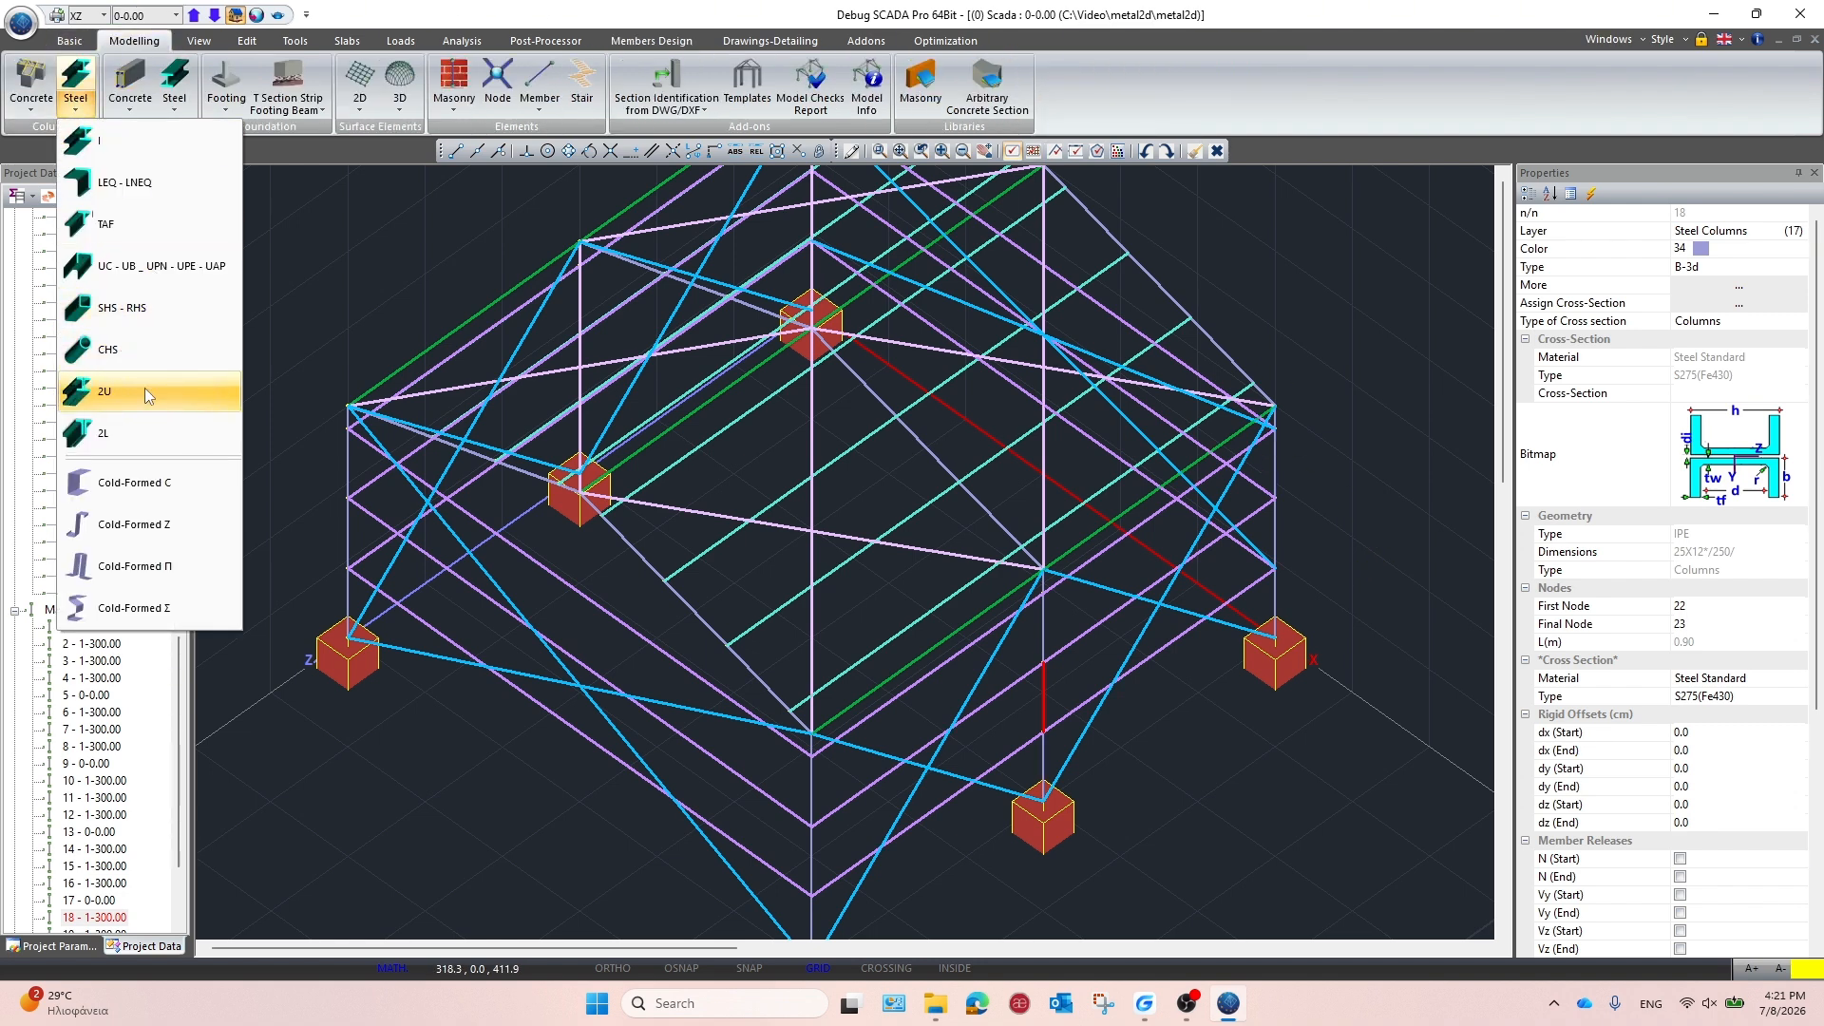
left_click(174, 103)
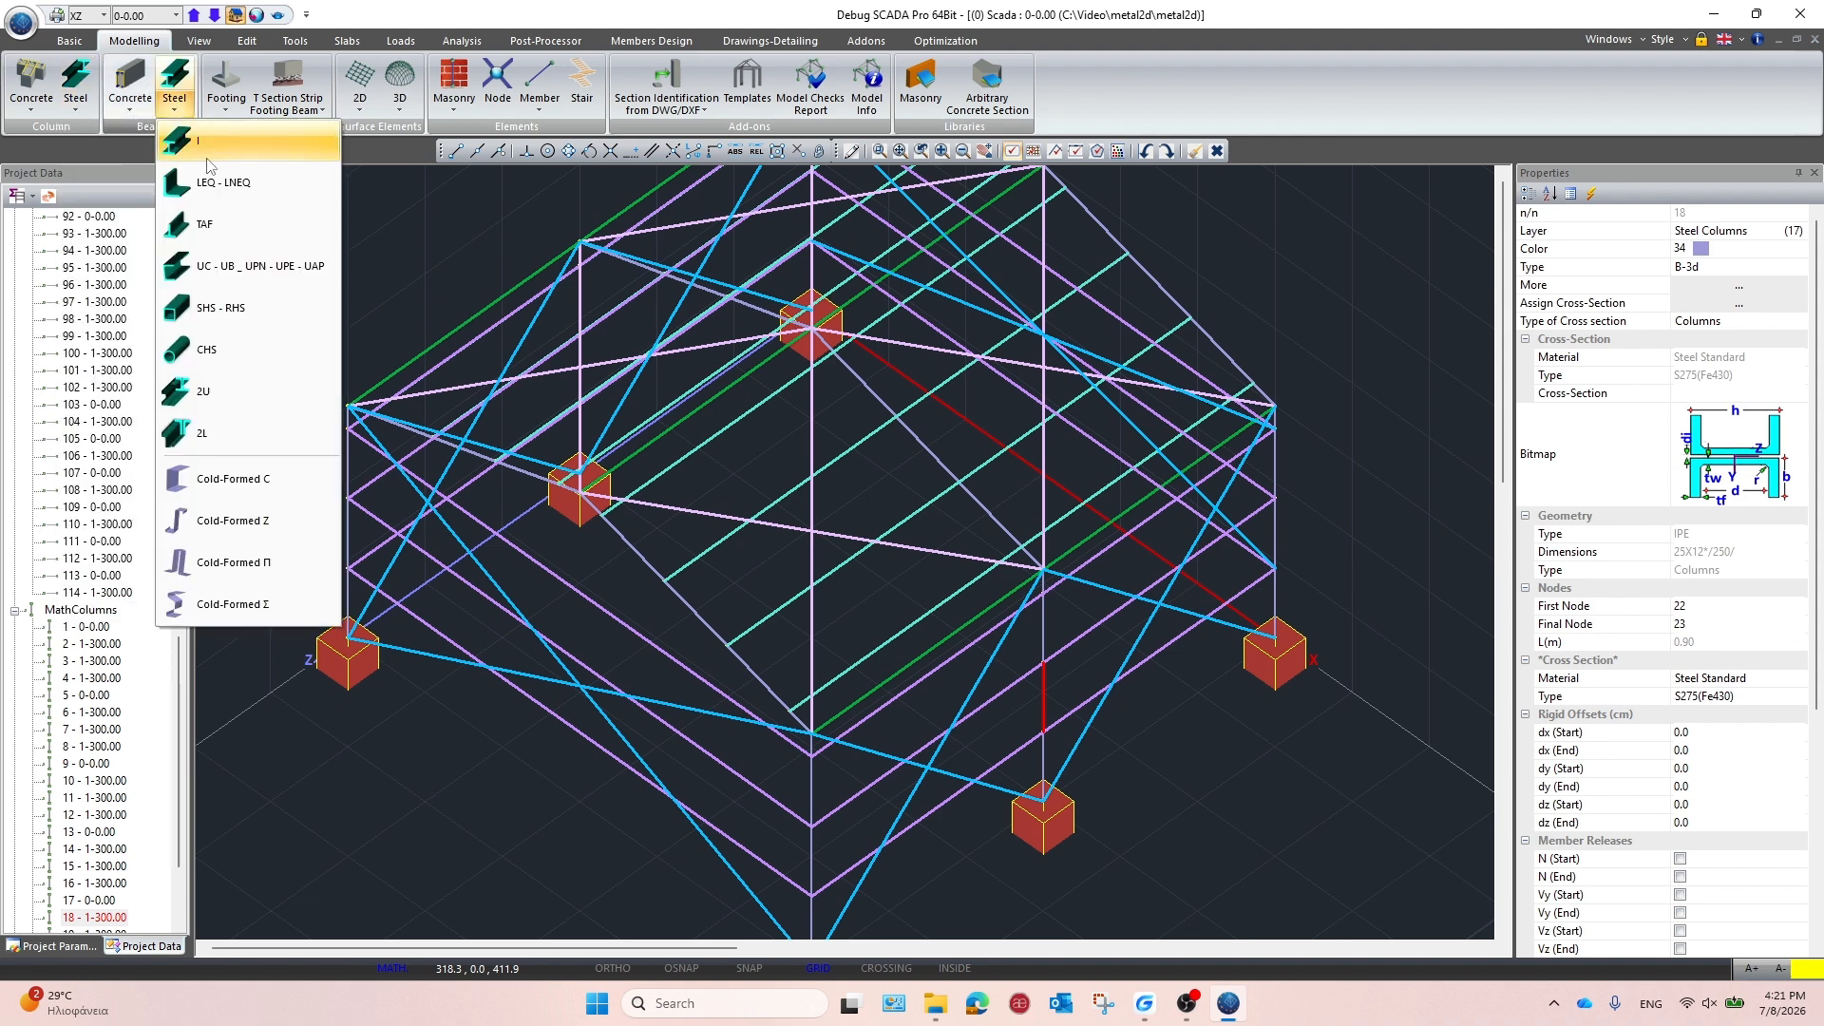
left_click(171, 93)
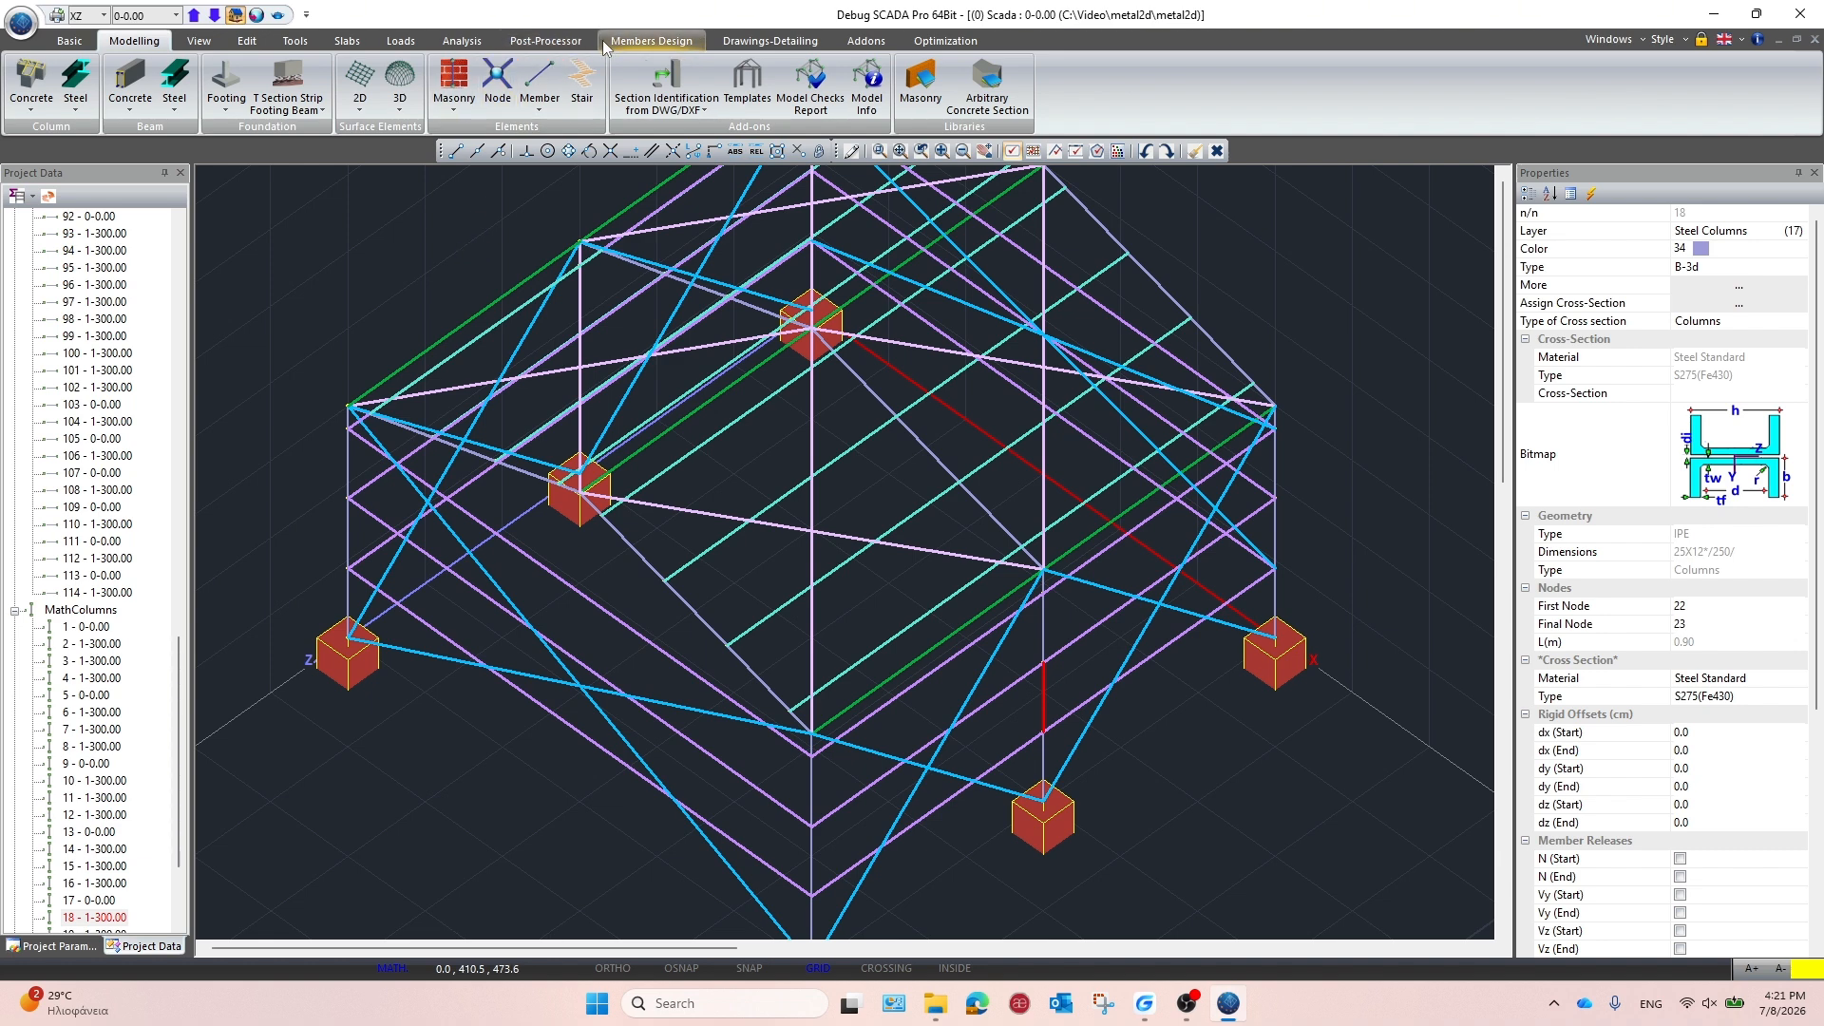
Run the steel buckling member check on the Steel Columns layer using Min, Max of all combinations
left_click(643, 43)
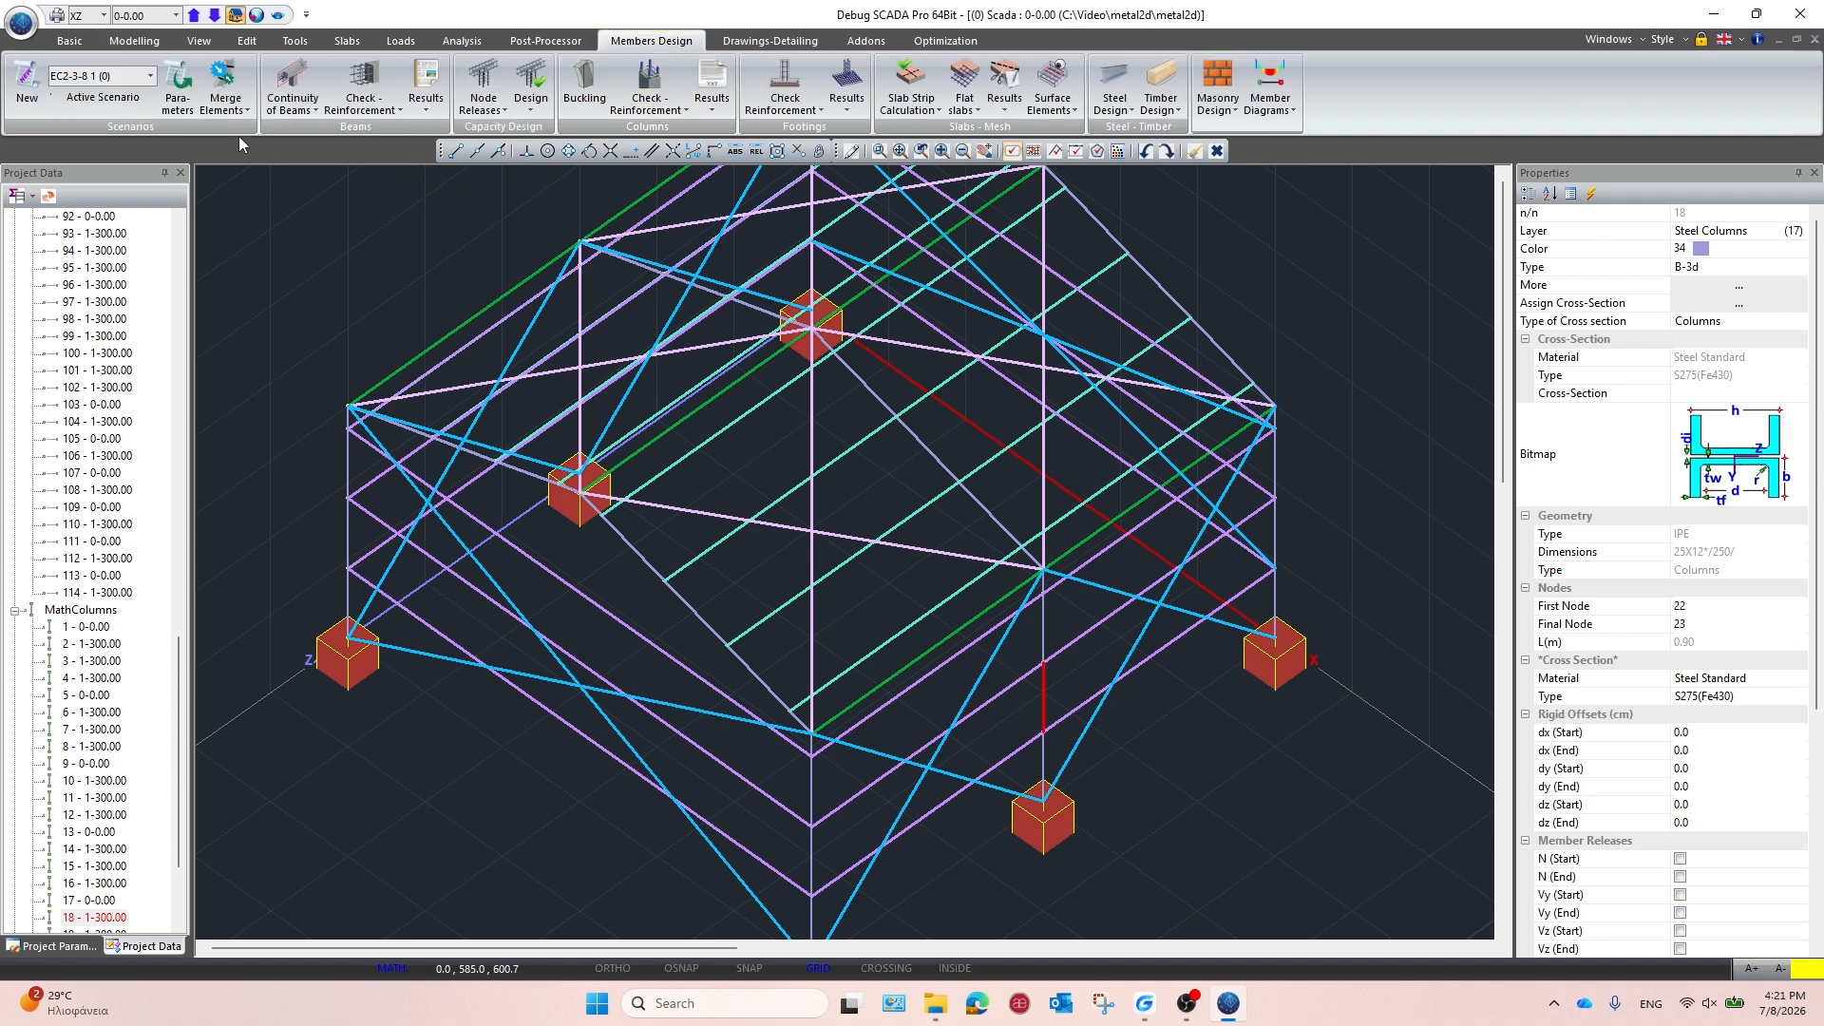
left_click(1122, 111)
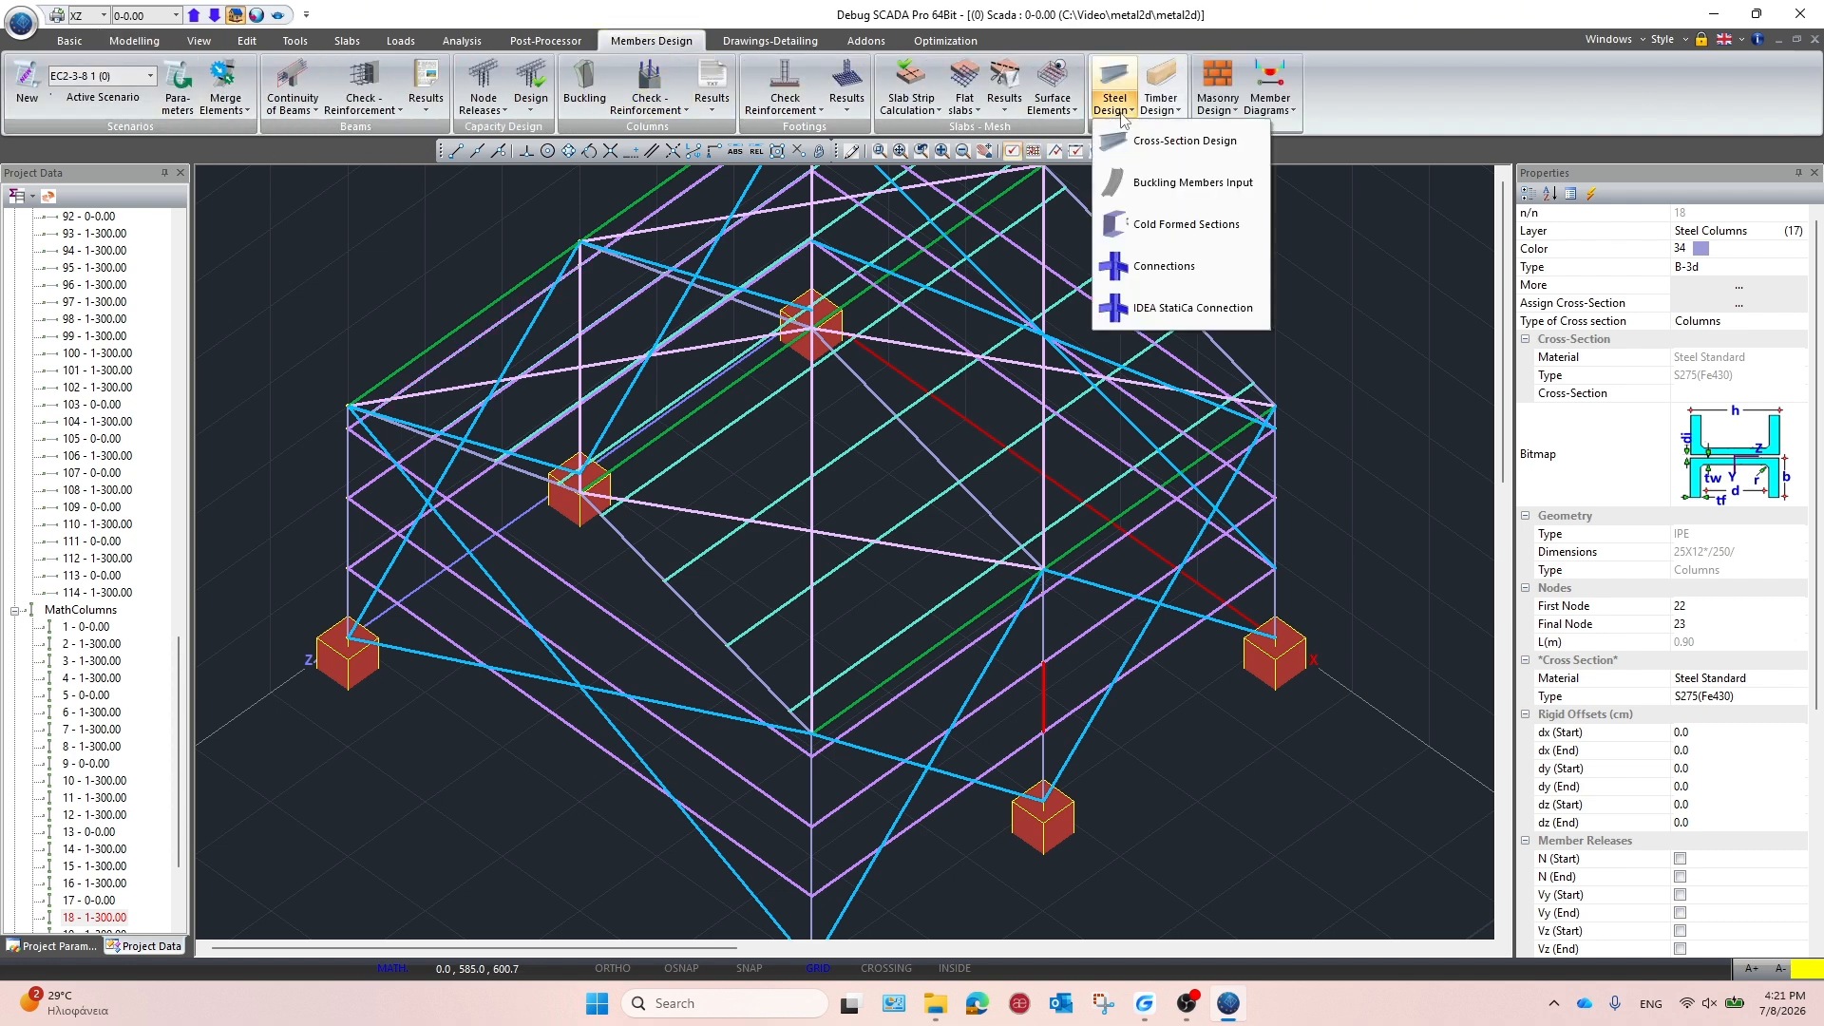
left_click(1188, 186)
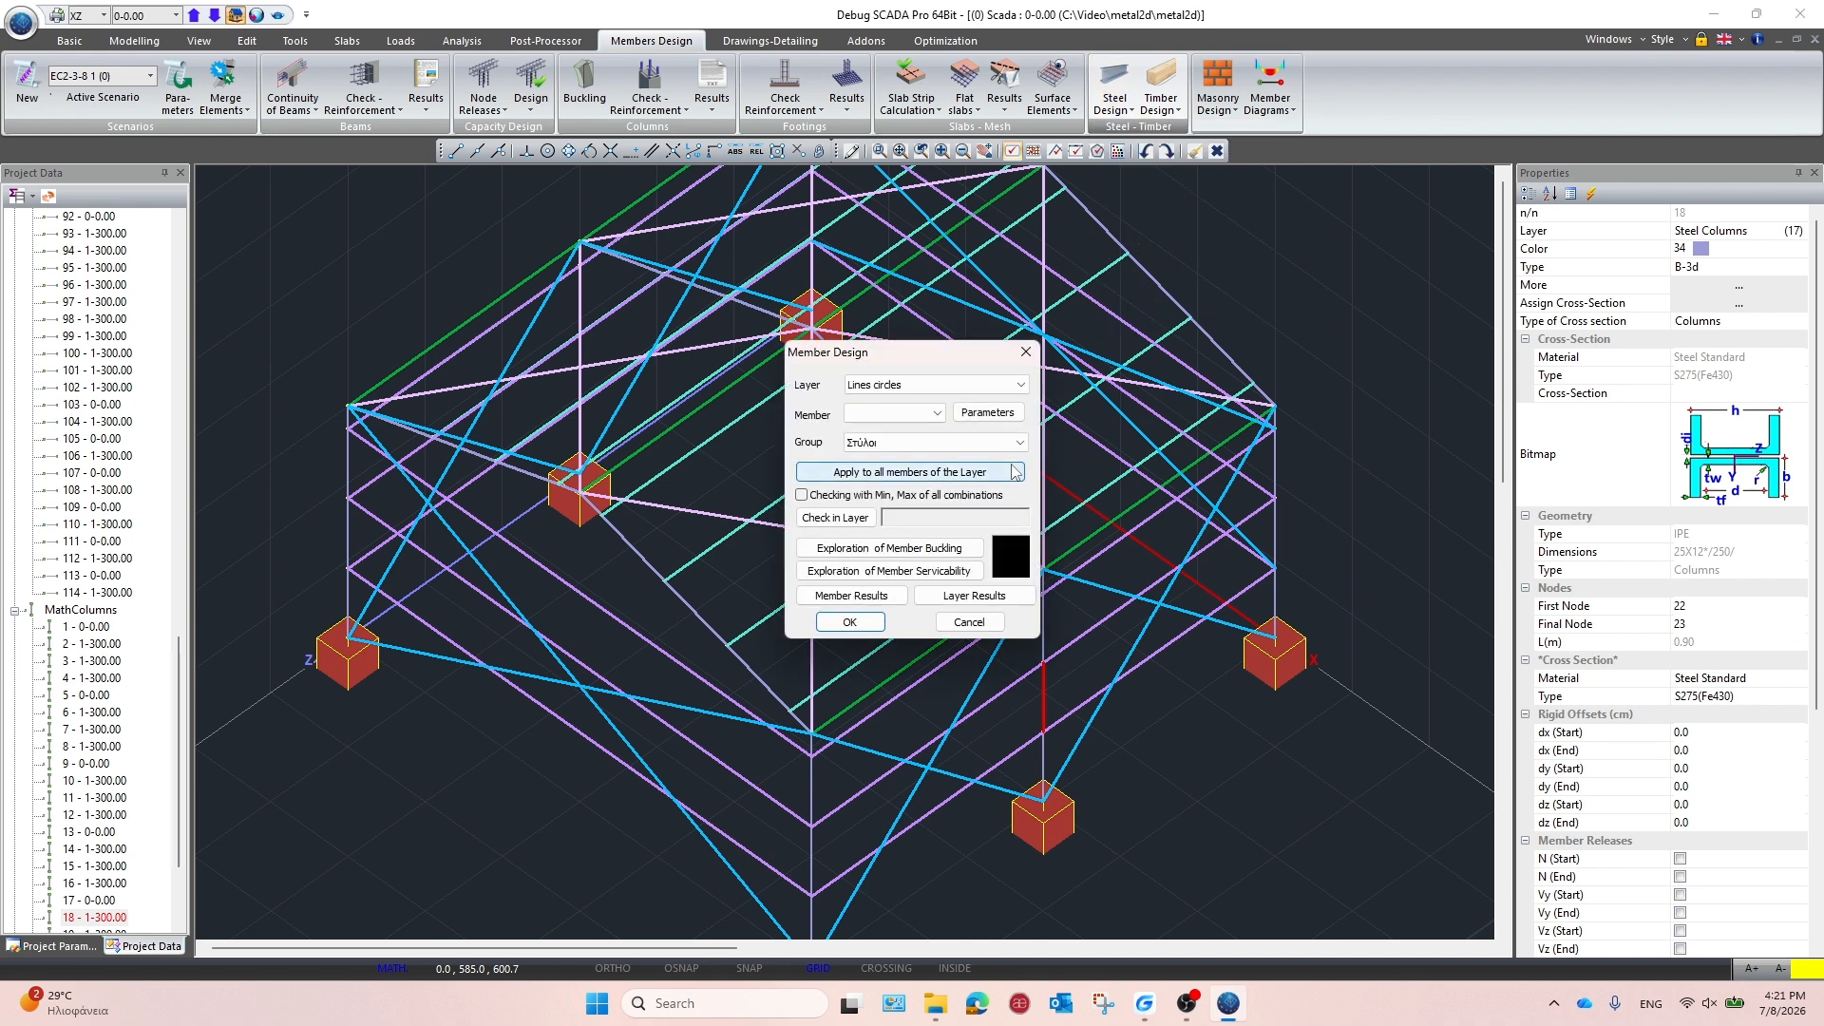
left_click(930, 385)
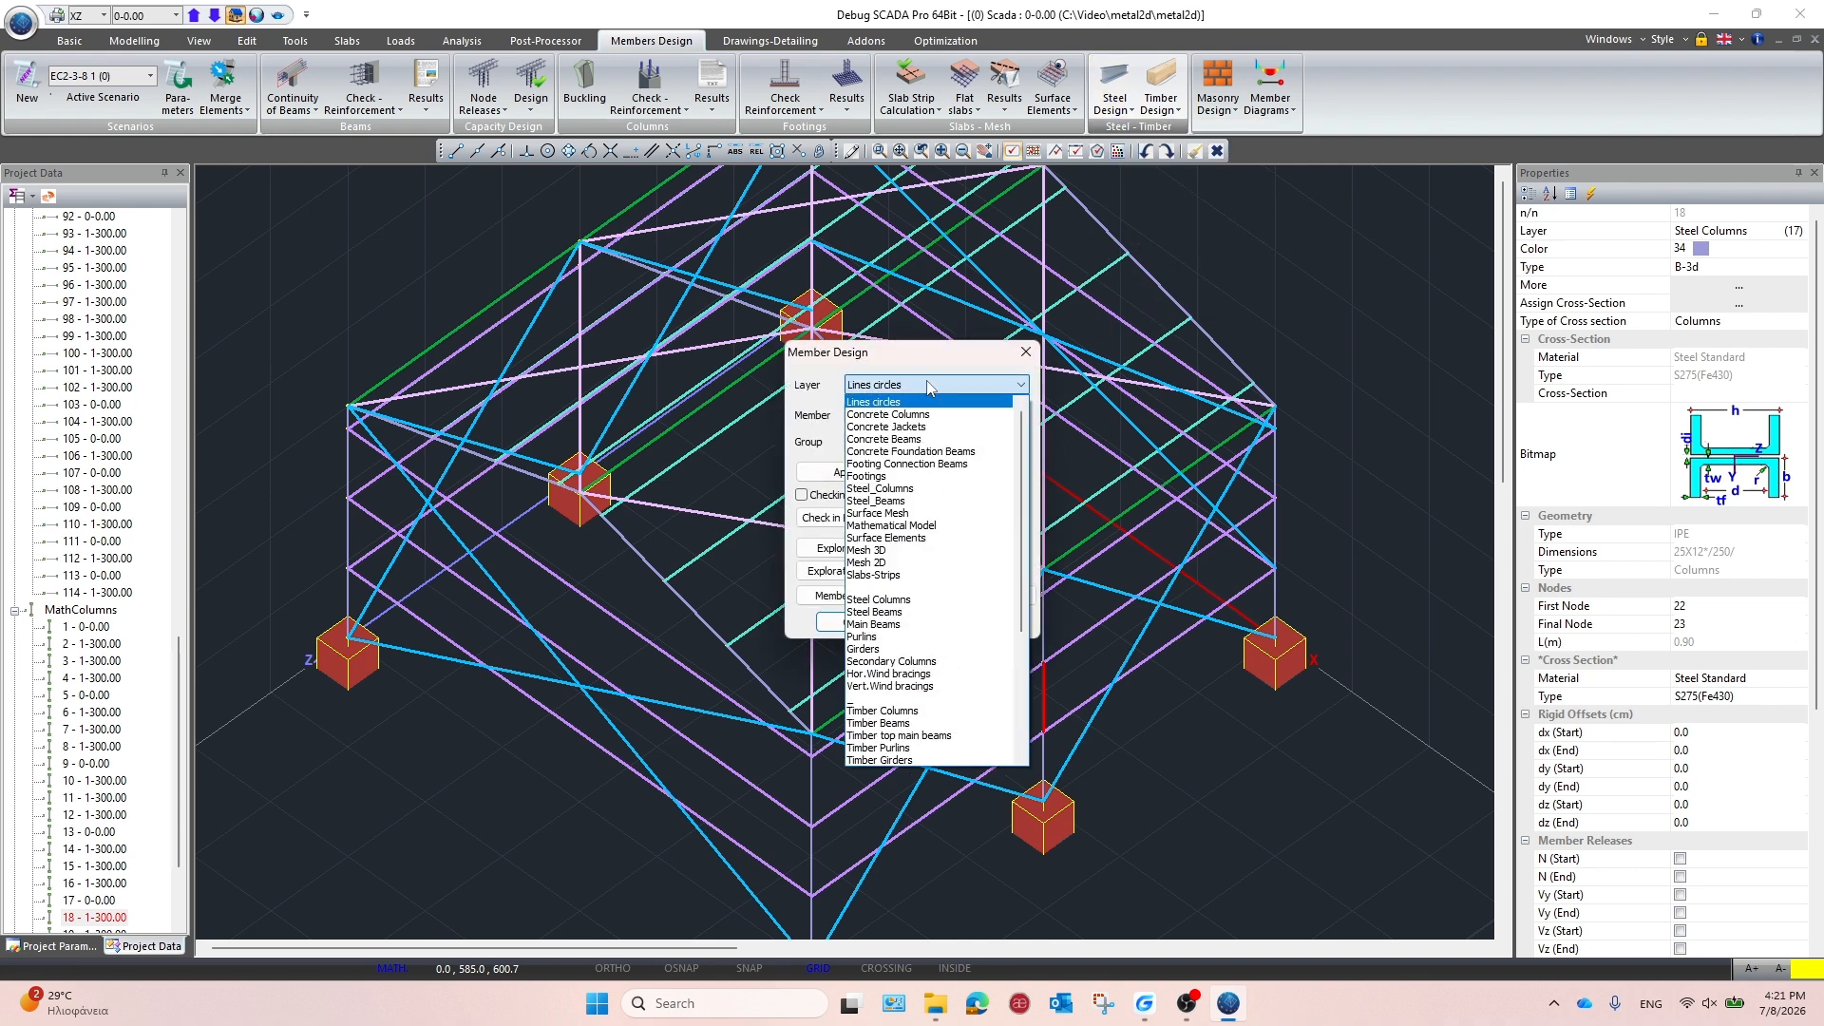
left_click(881, 599)
left_click(801, 495)
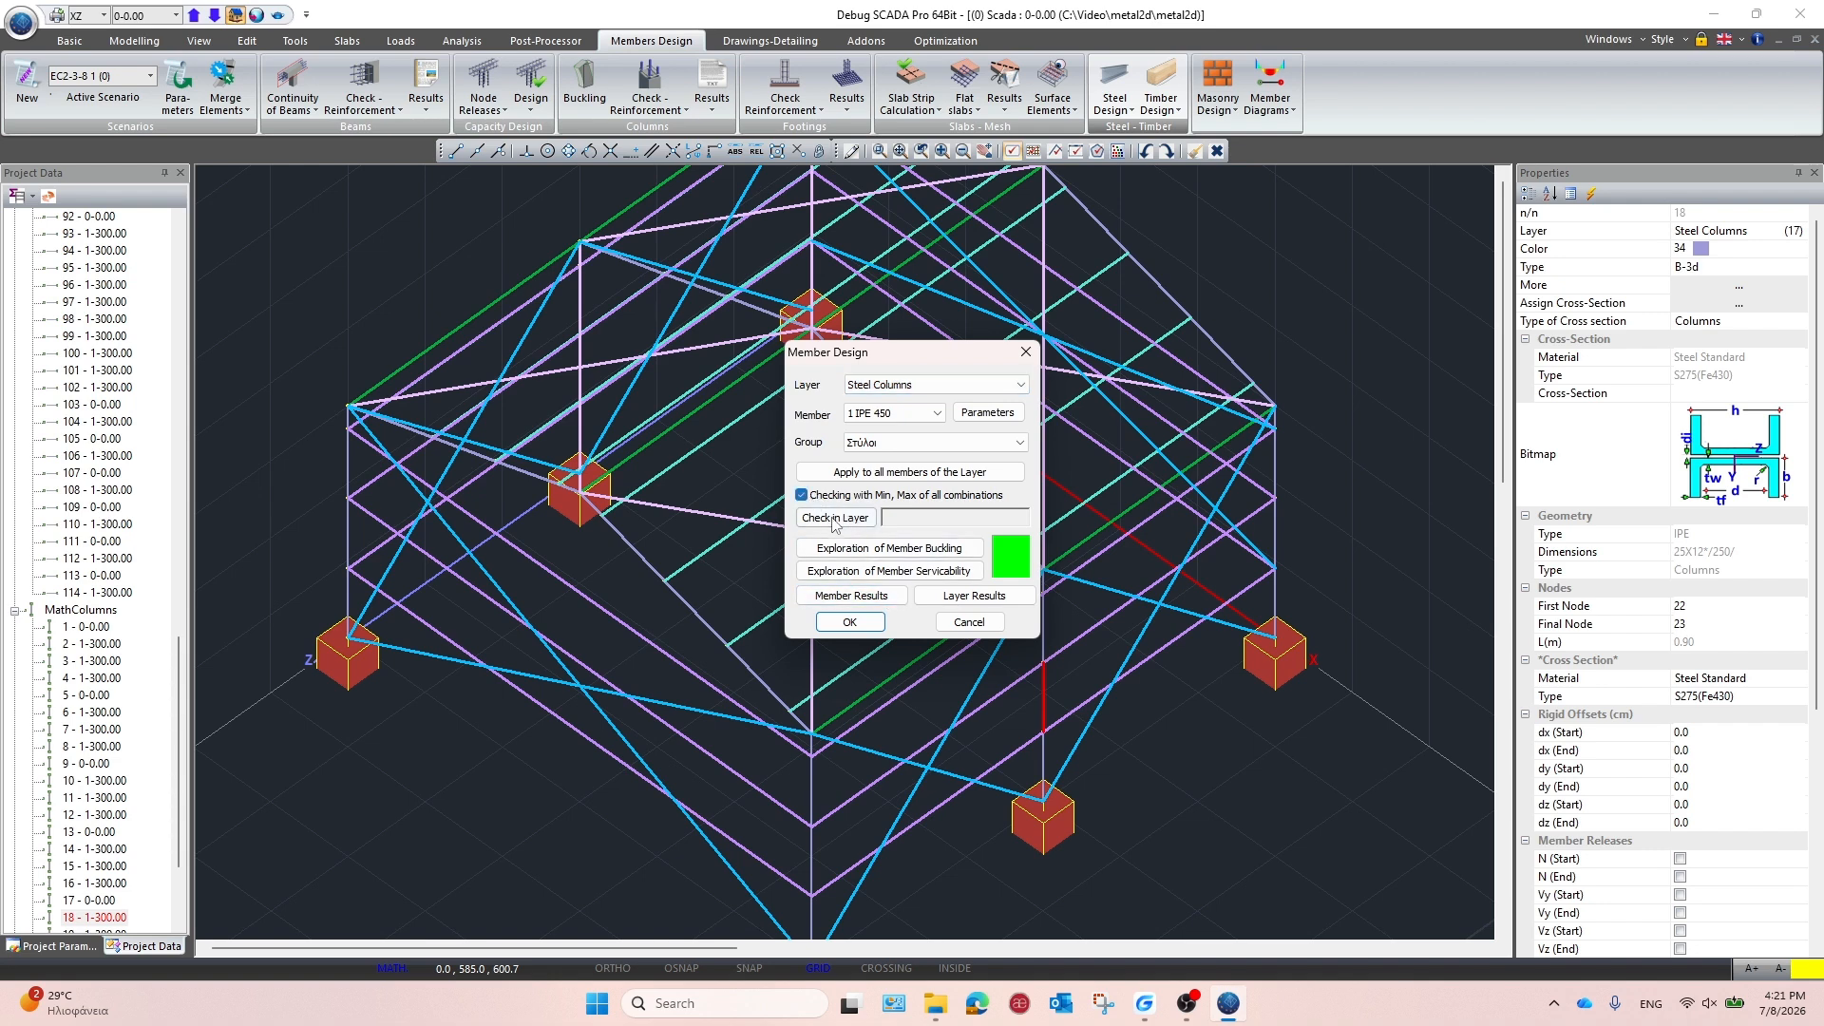
left_click(835, 520)
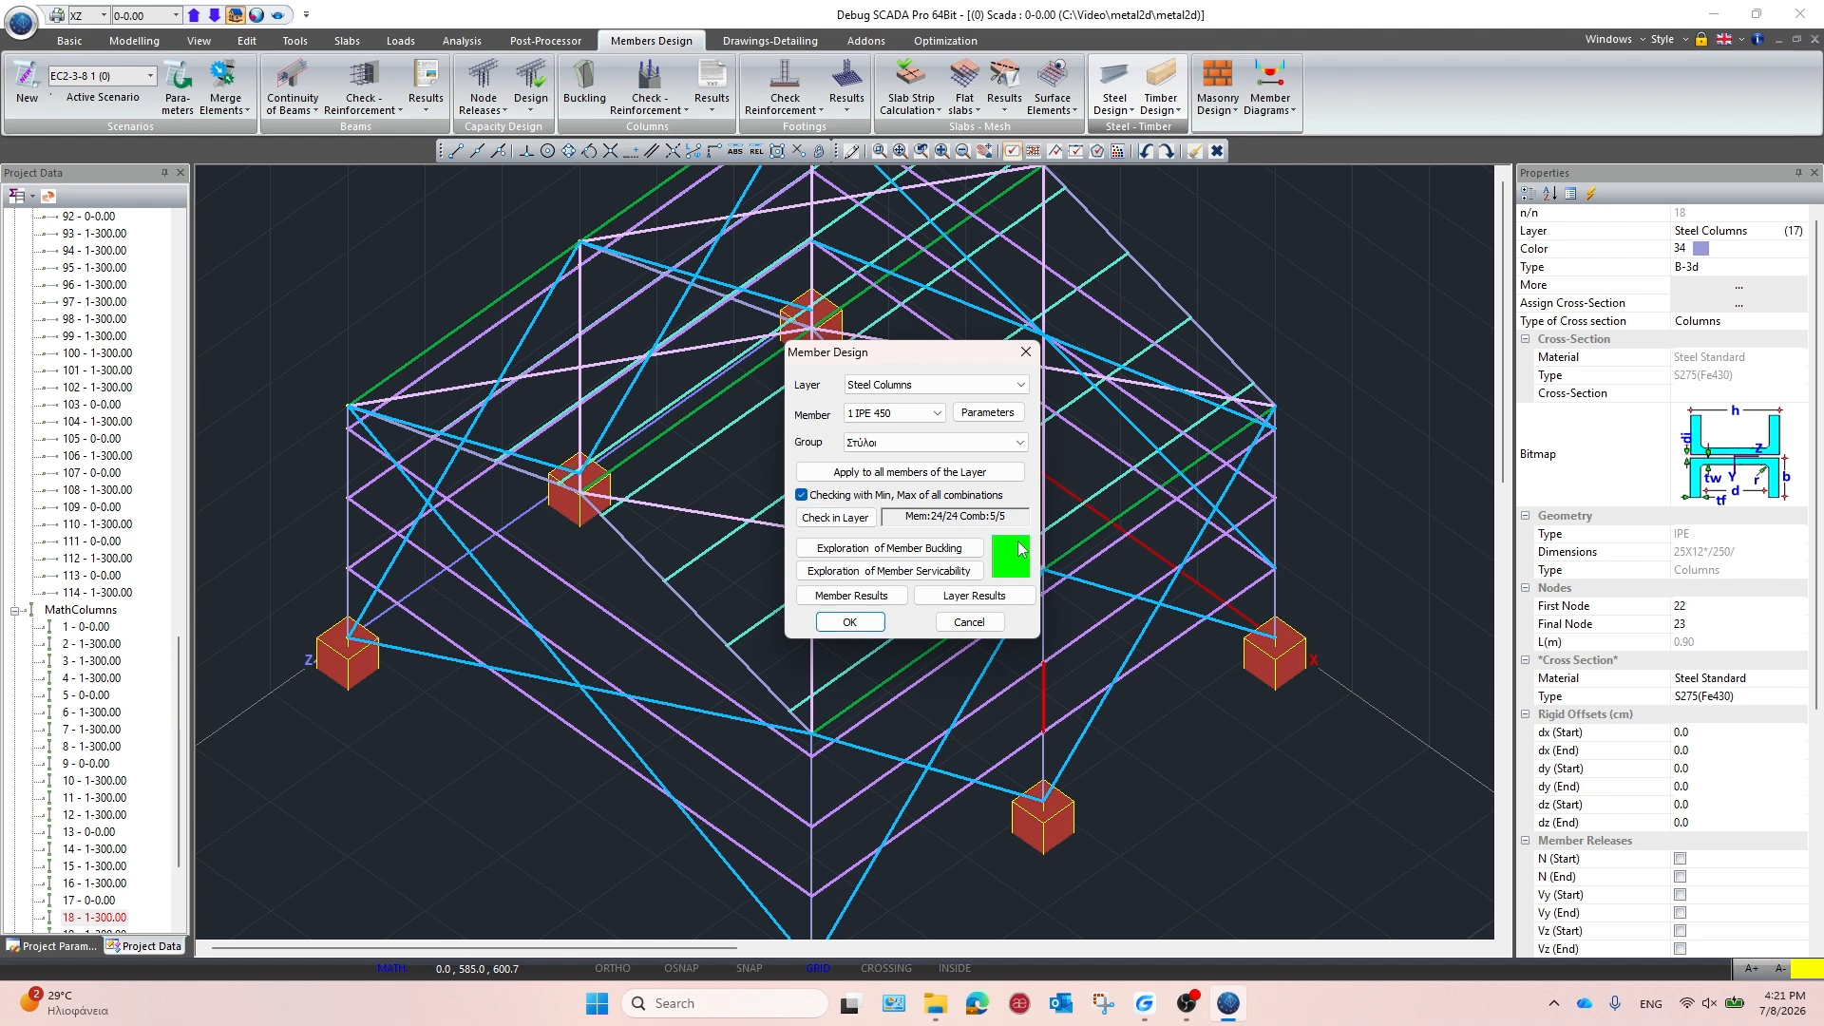
Review the member check results for the Steel Columns layer and close the member design
scroll(814, 454, "down", 2)
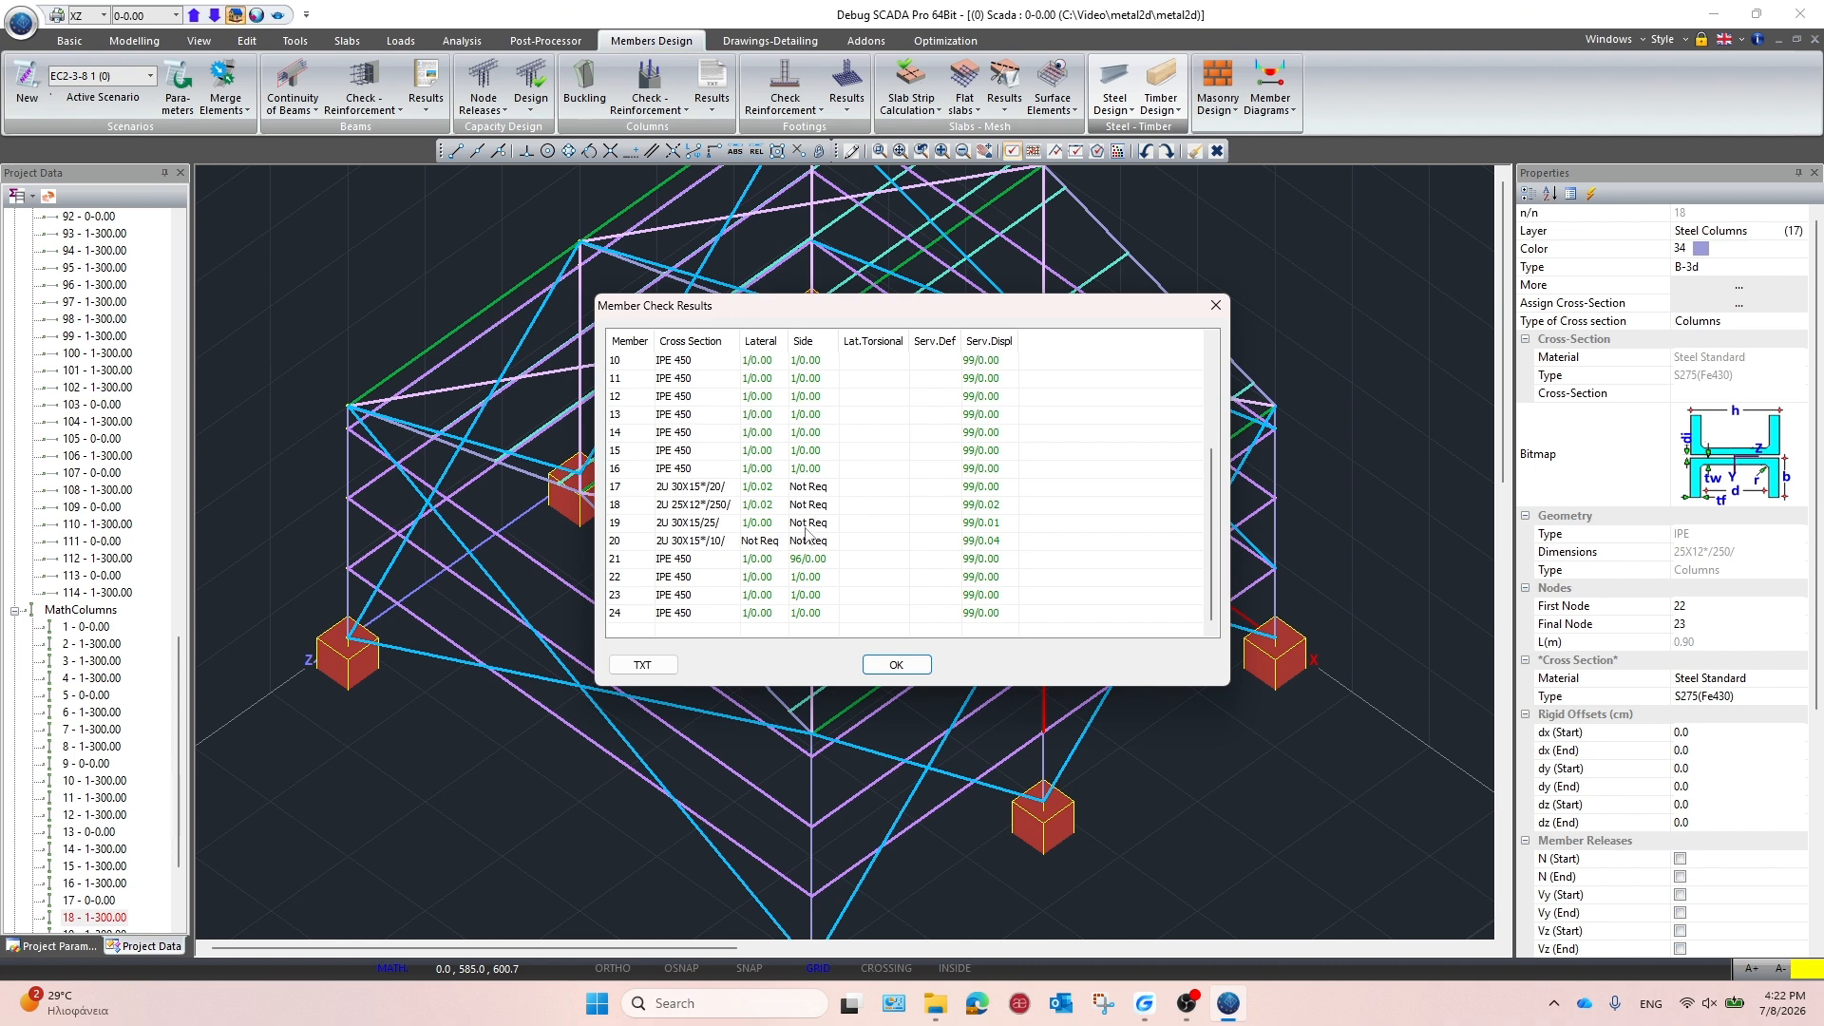
left_click(910, 663)
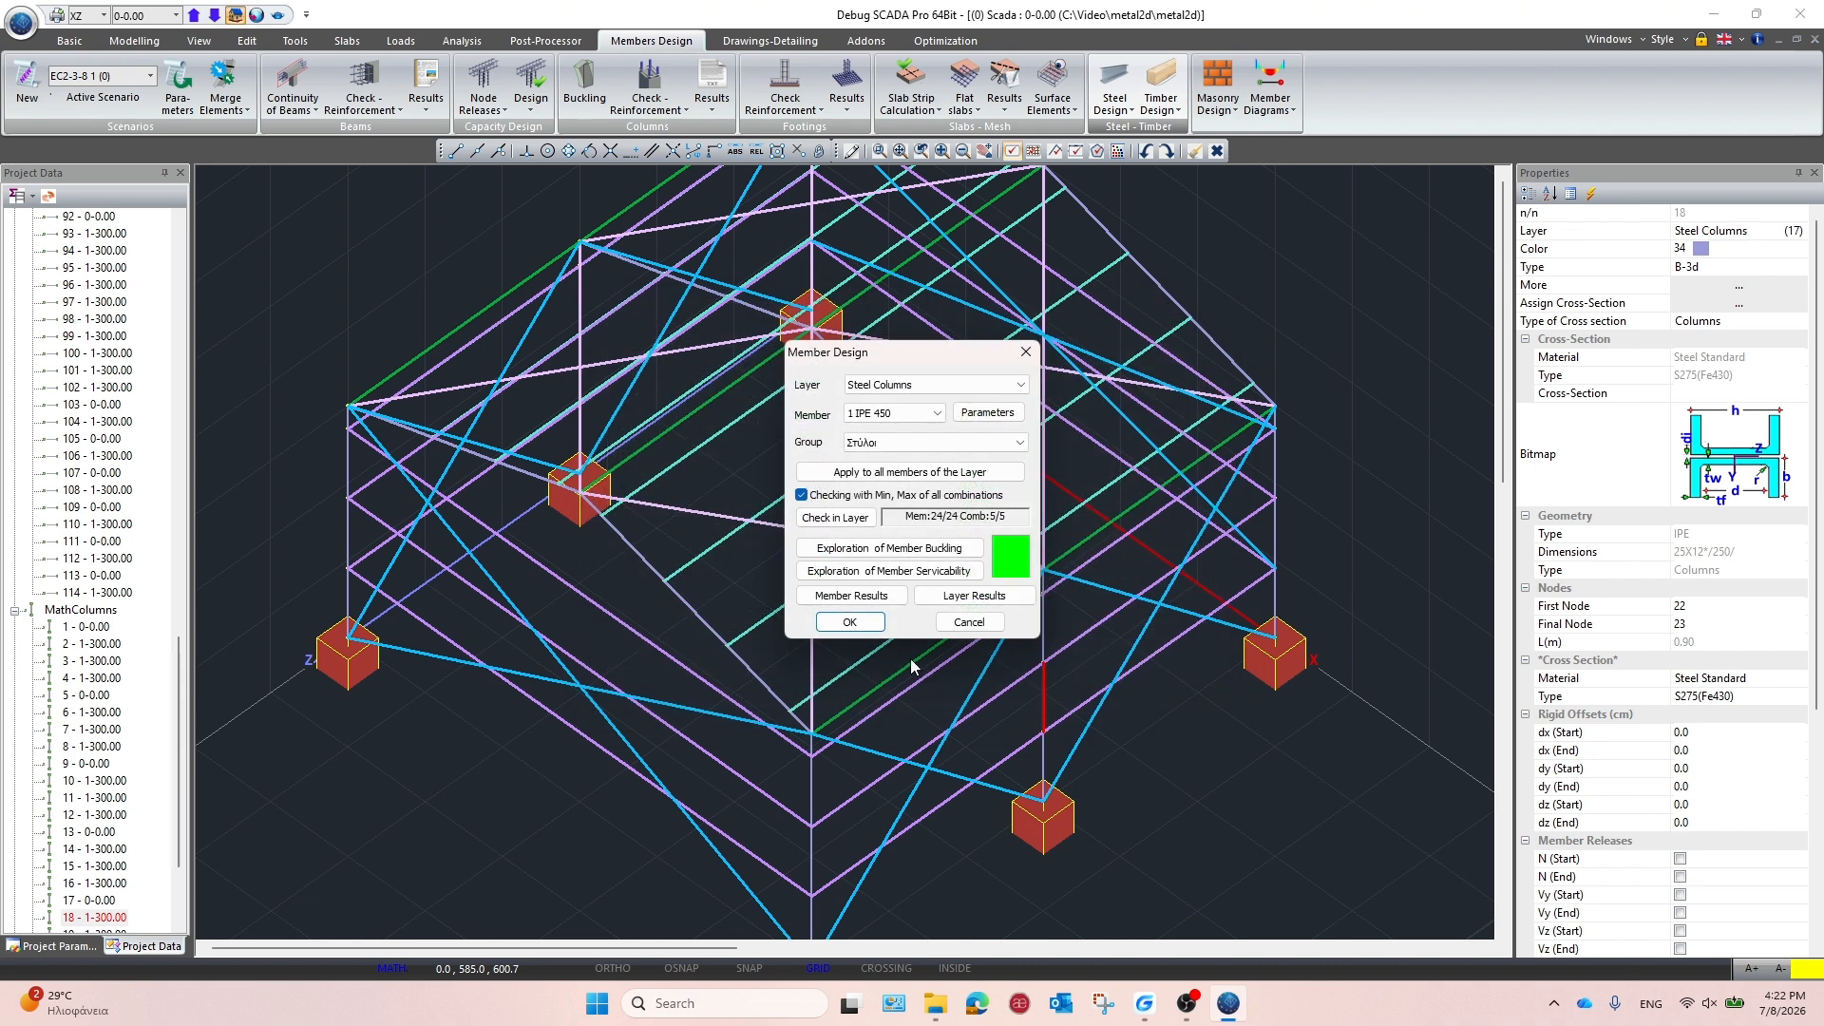
left_click(860, 621)
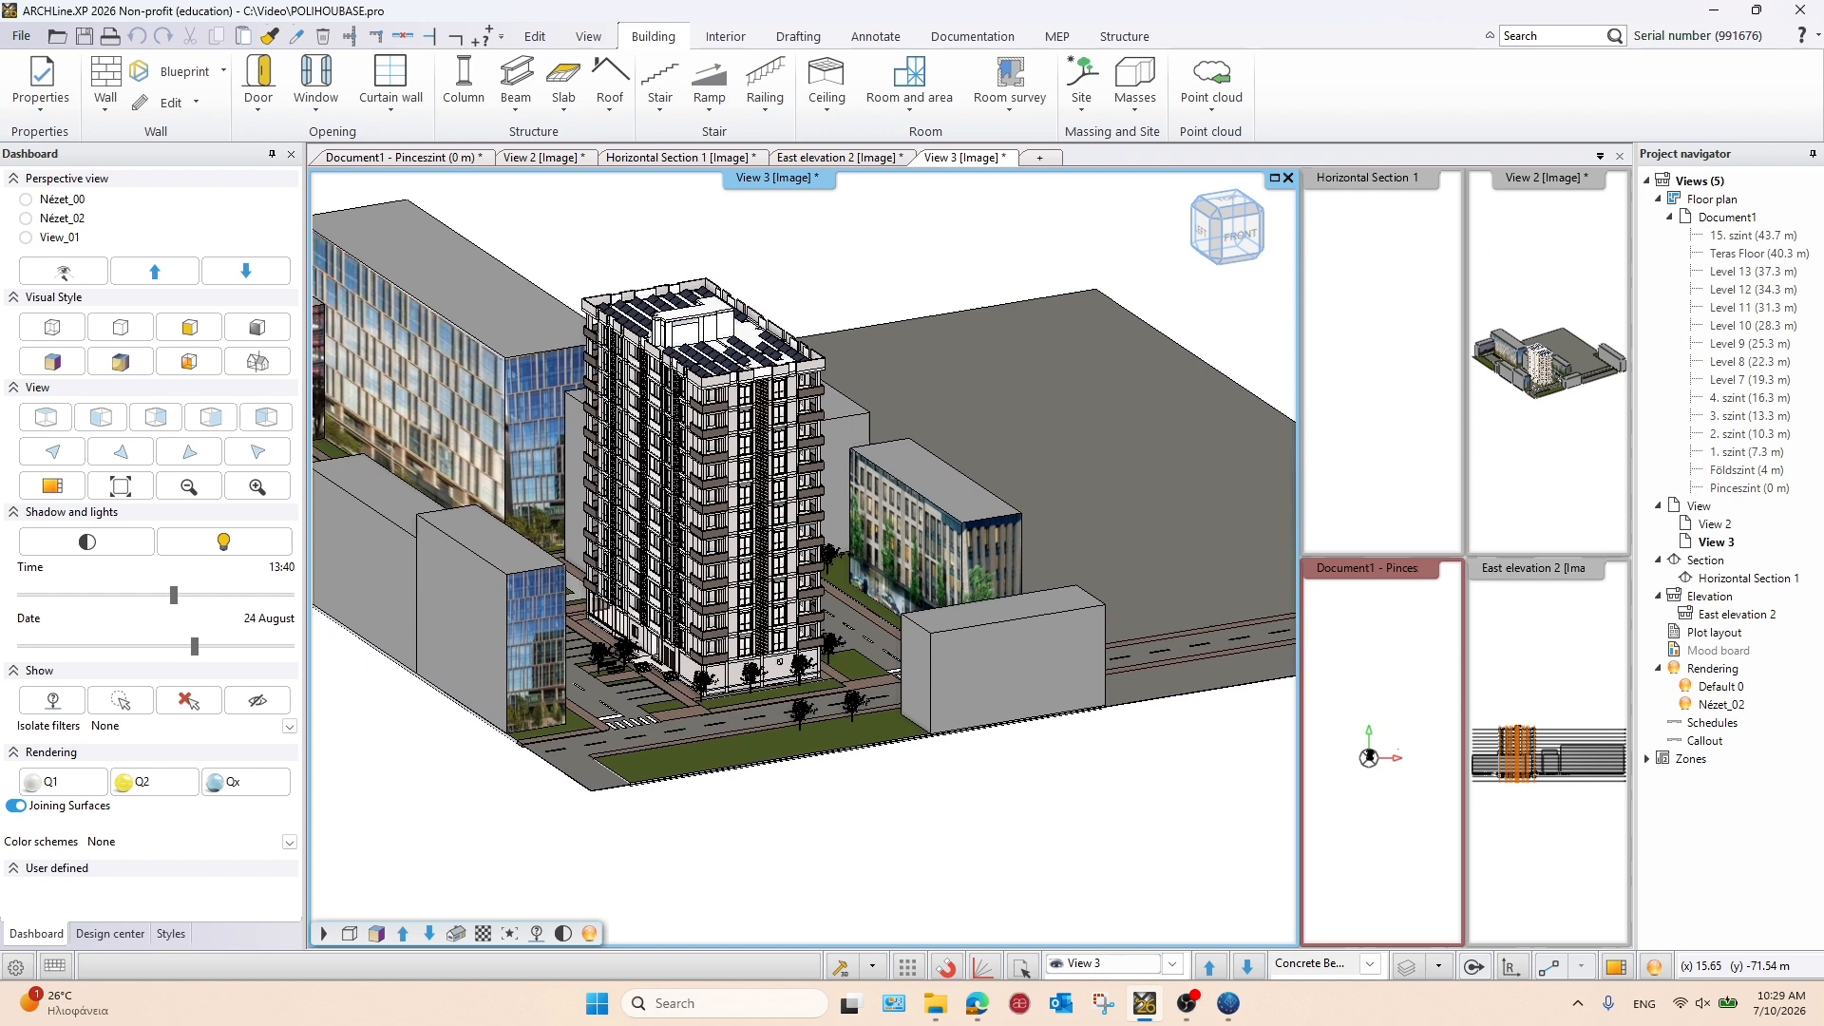
Switch to ARCHLine.XP and inspect the high-rise building and the properties of one of its facade columns
middle_click_drag(779, 594, 855, 594)
scroll(819, 616, "up", 4)
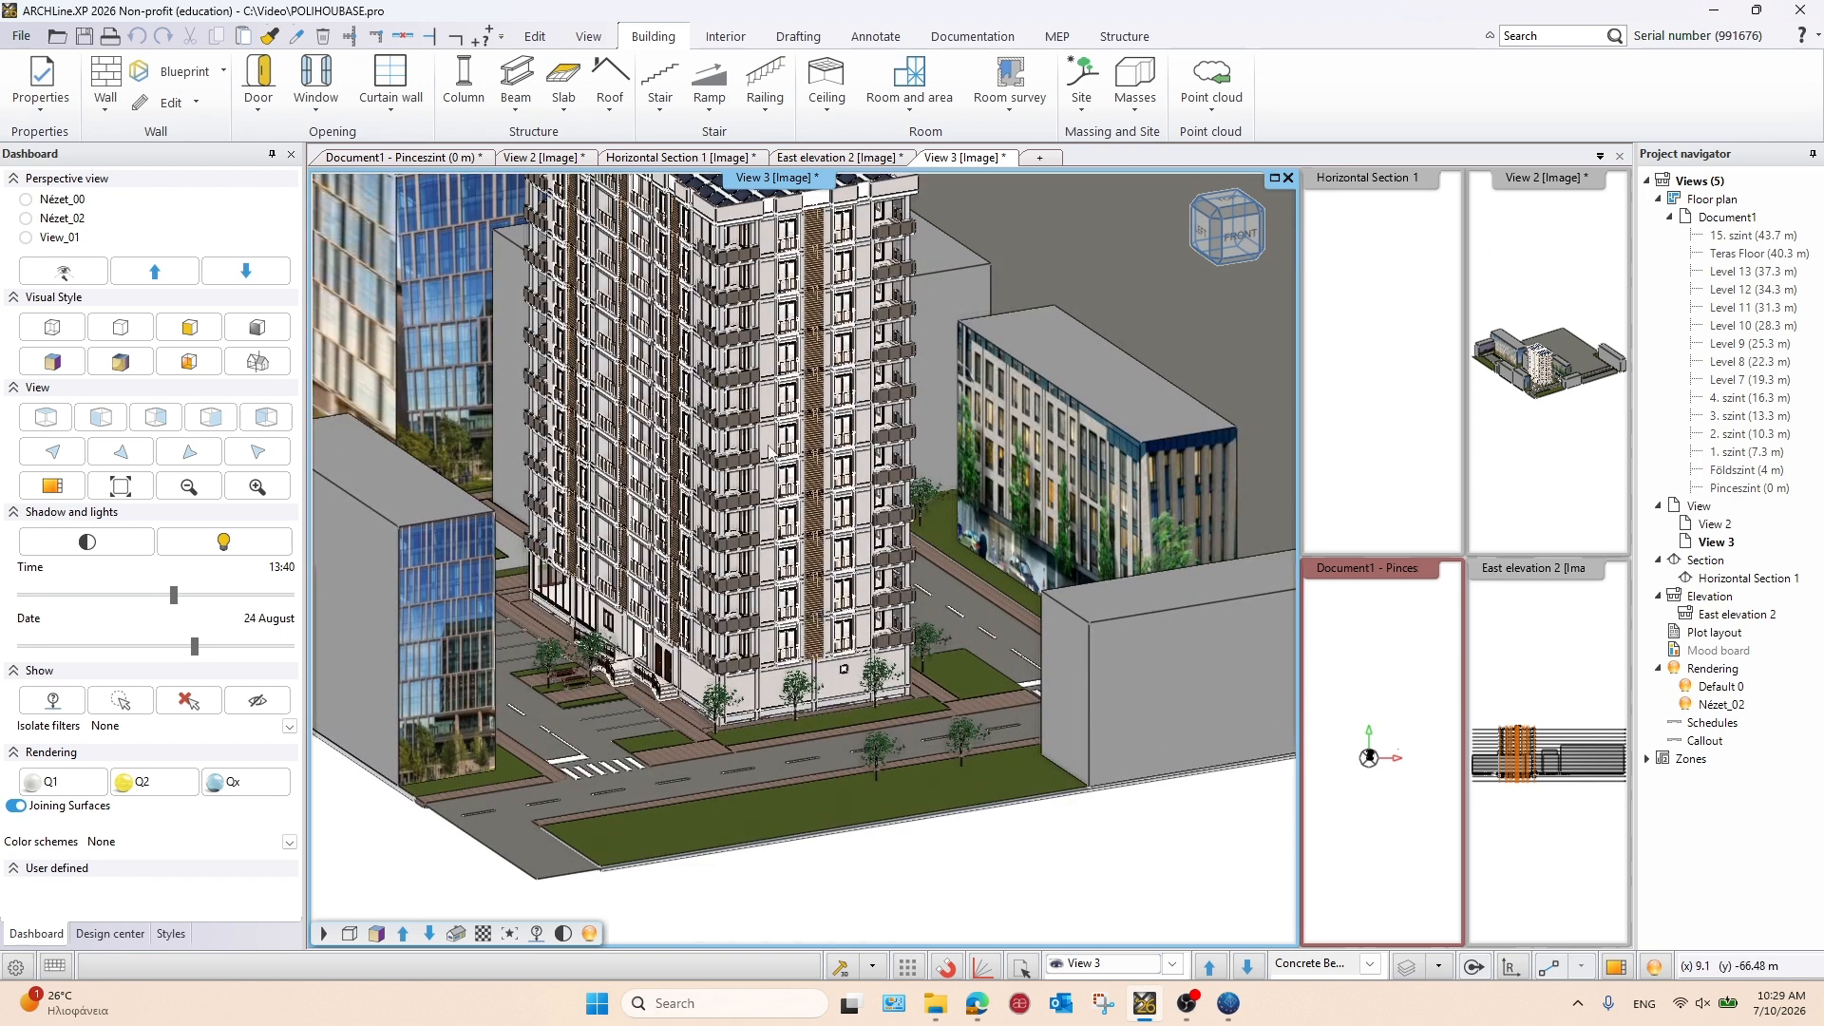
left_click(750, 399)
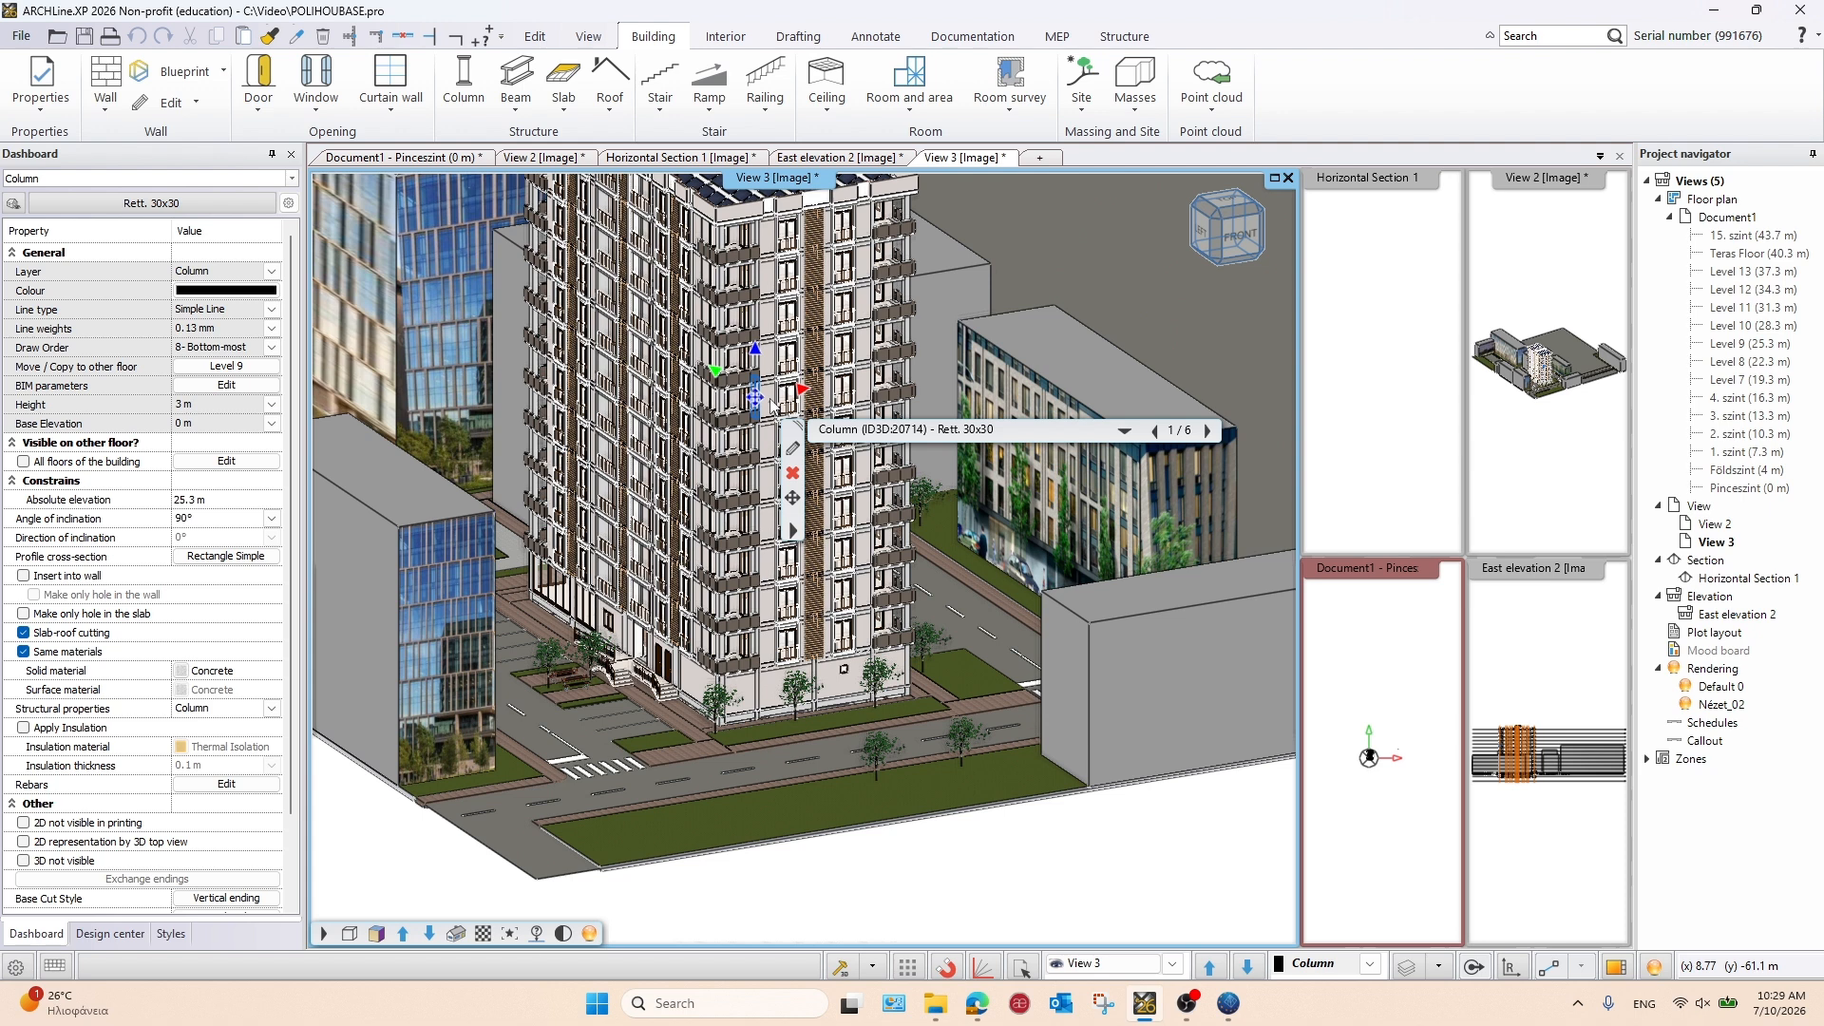
key("Escape")
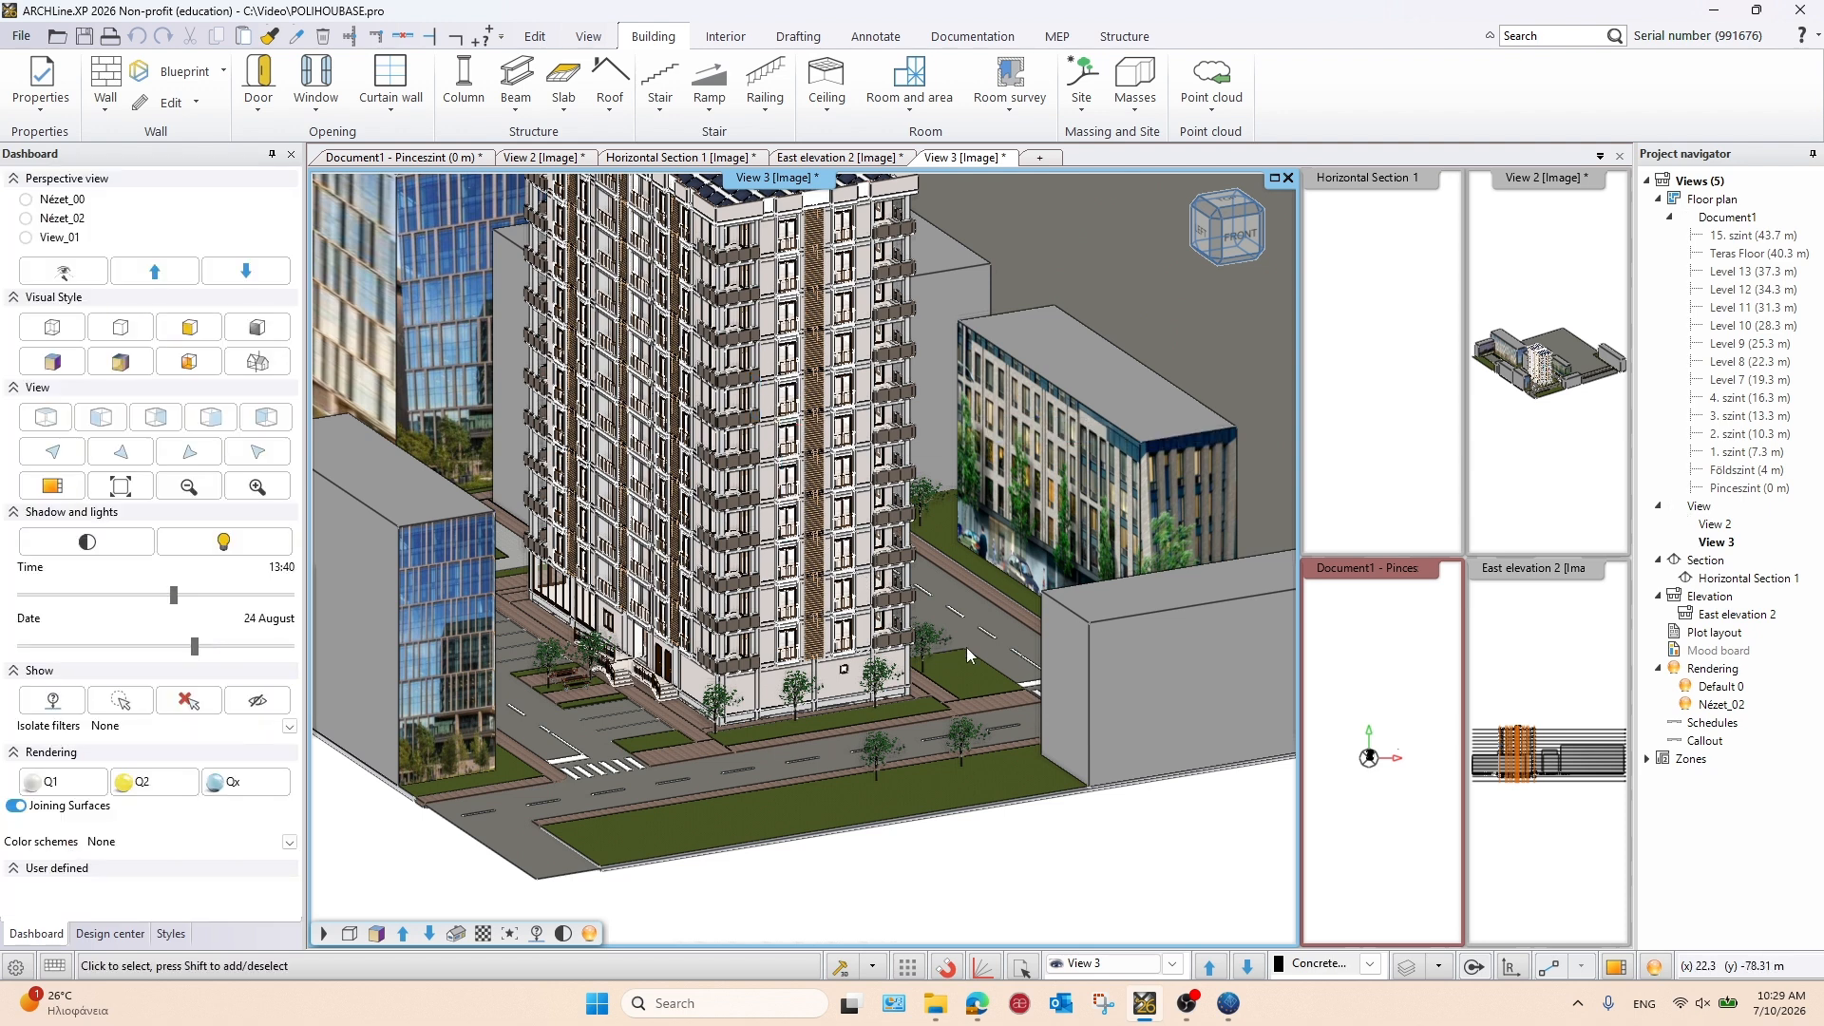
Export the building as Document1.ifc in IFC 4 format with the Default template
left_click(38, 35)
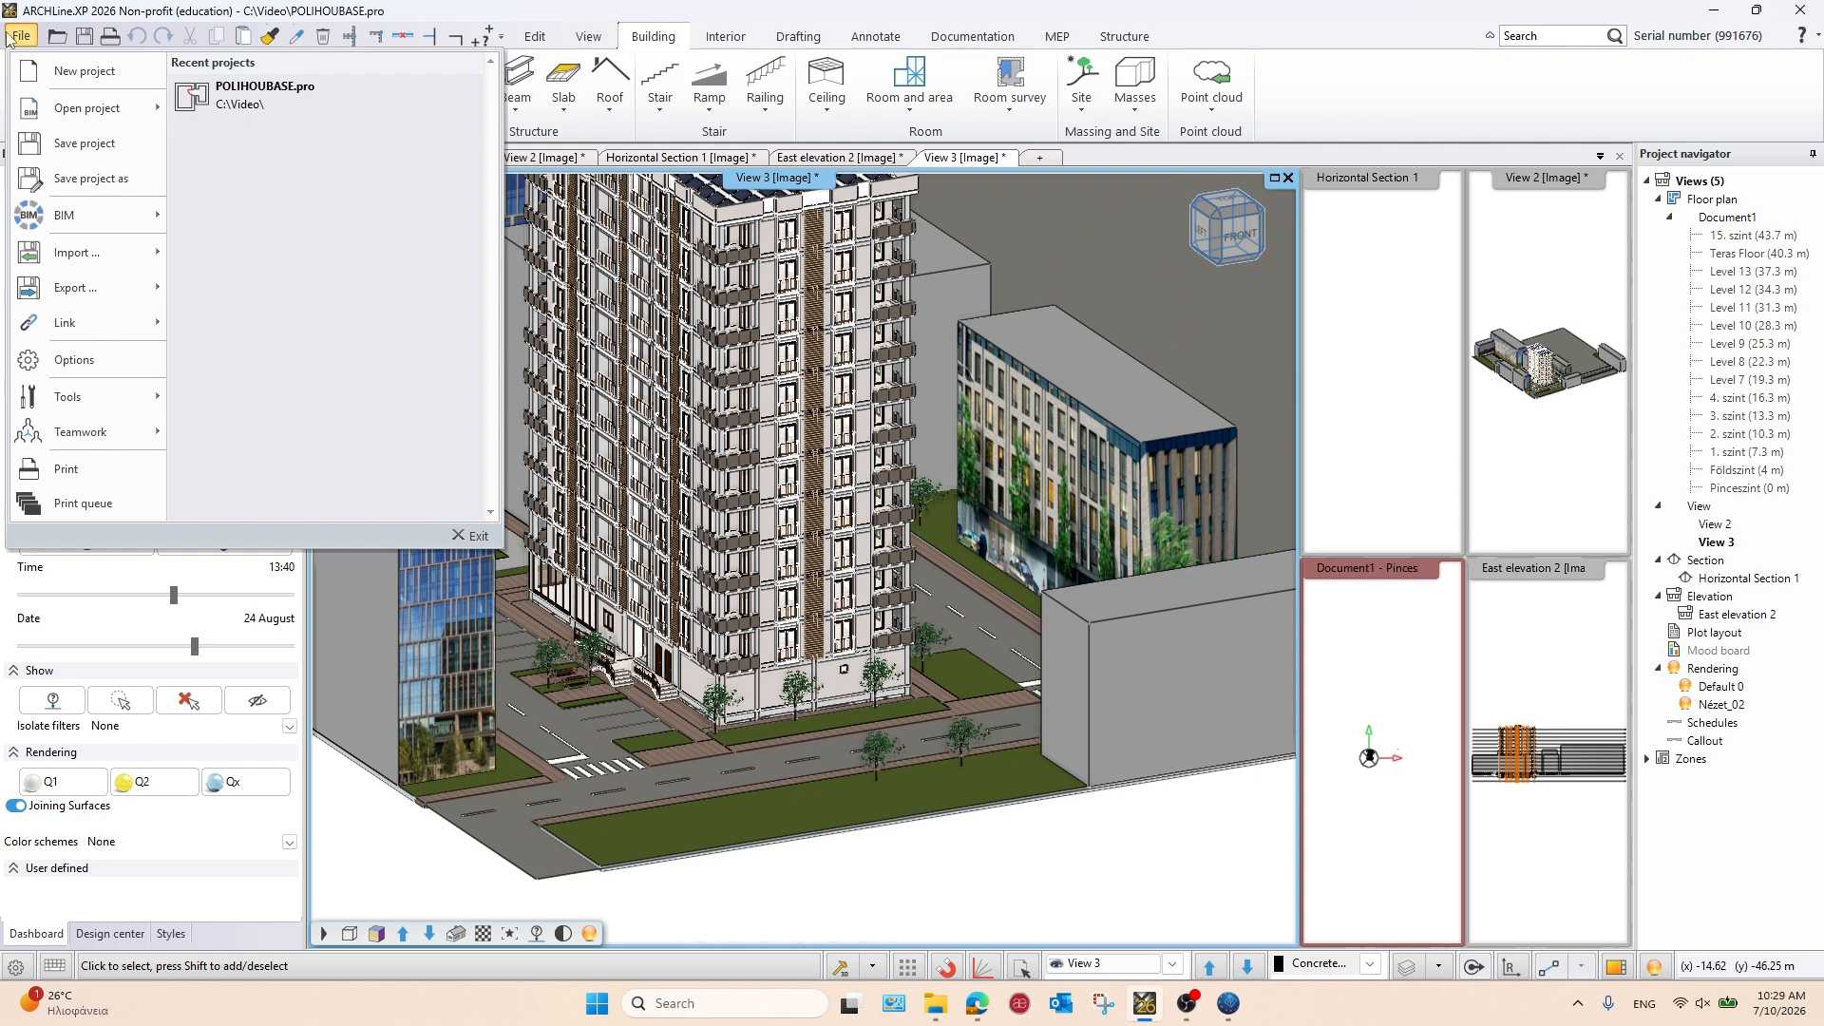
mouse_move(133, 288)
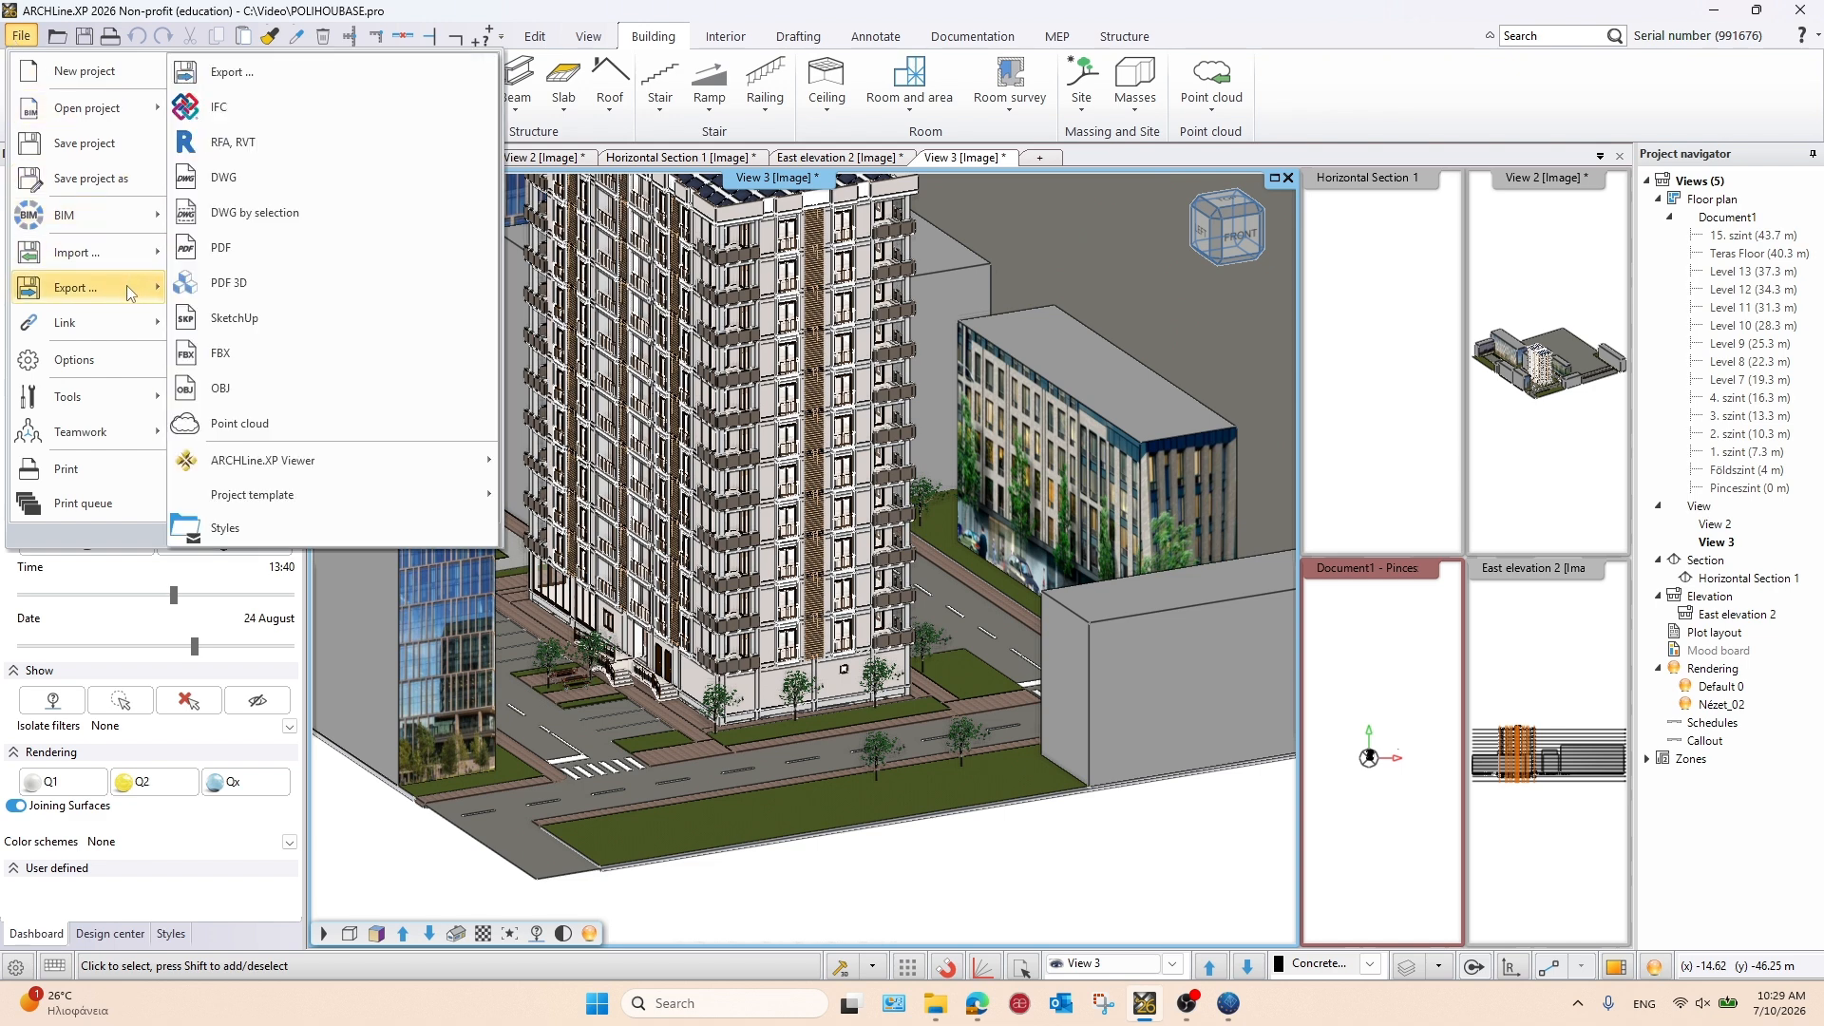
left_click(290, 114)
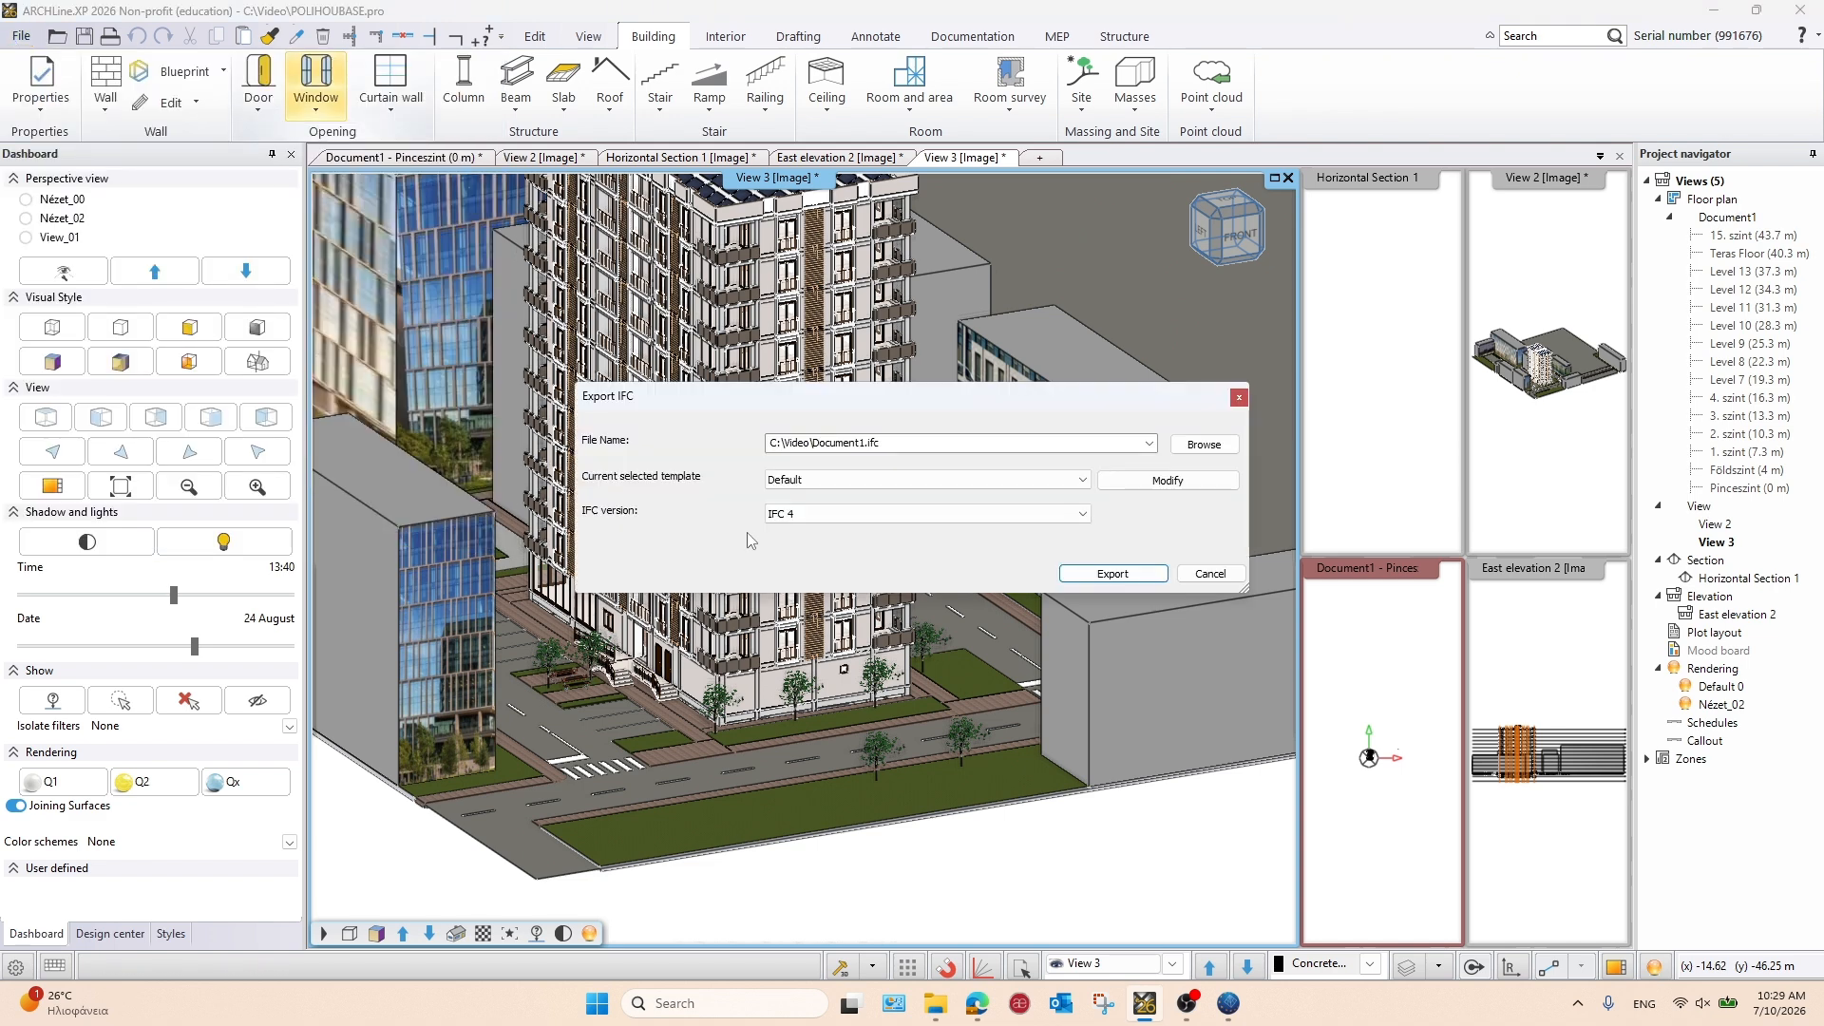
left_click(1107, 574)
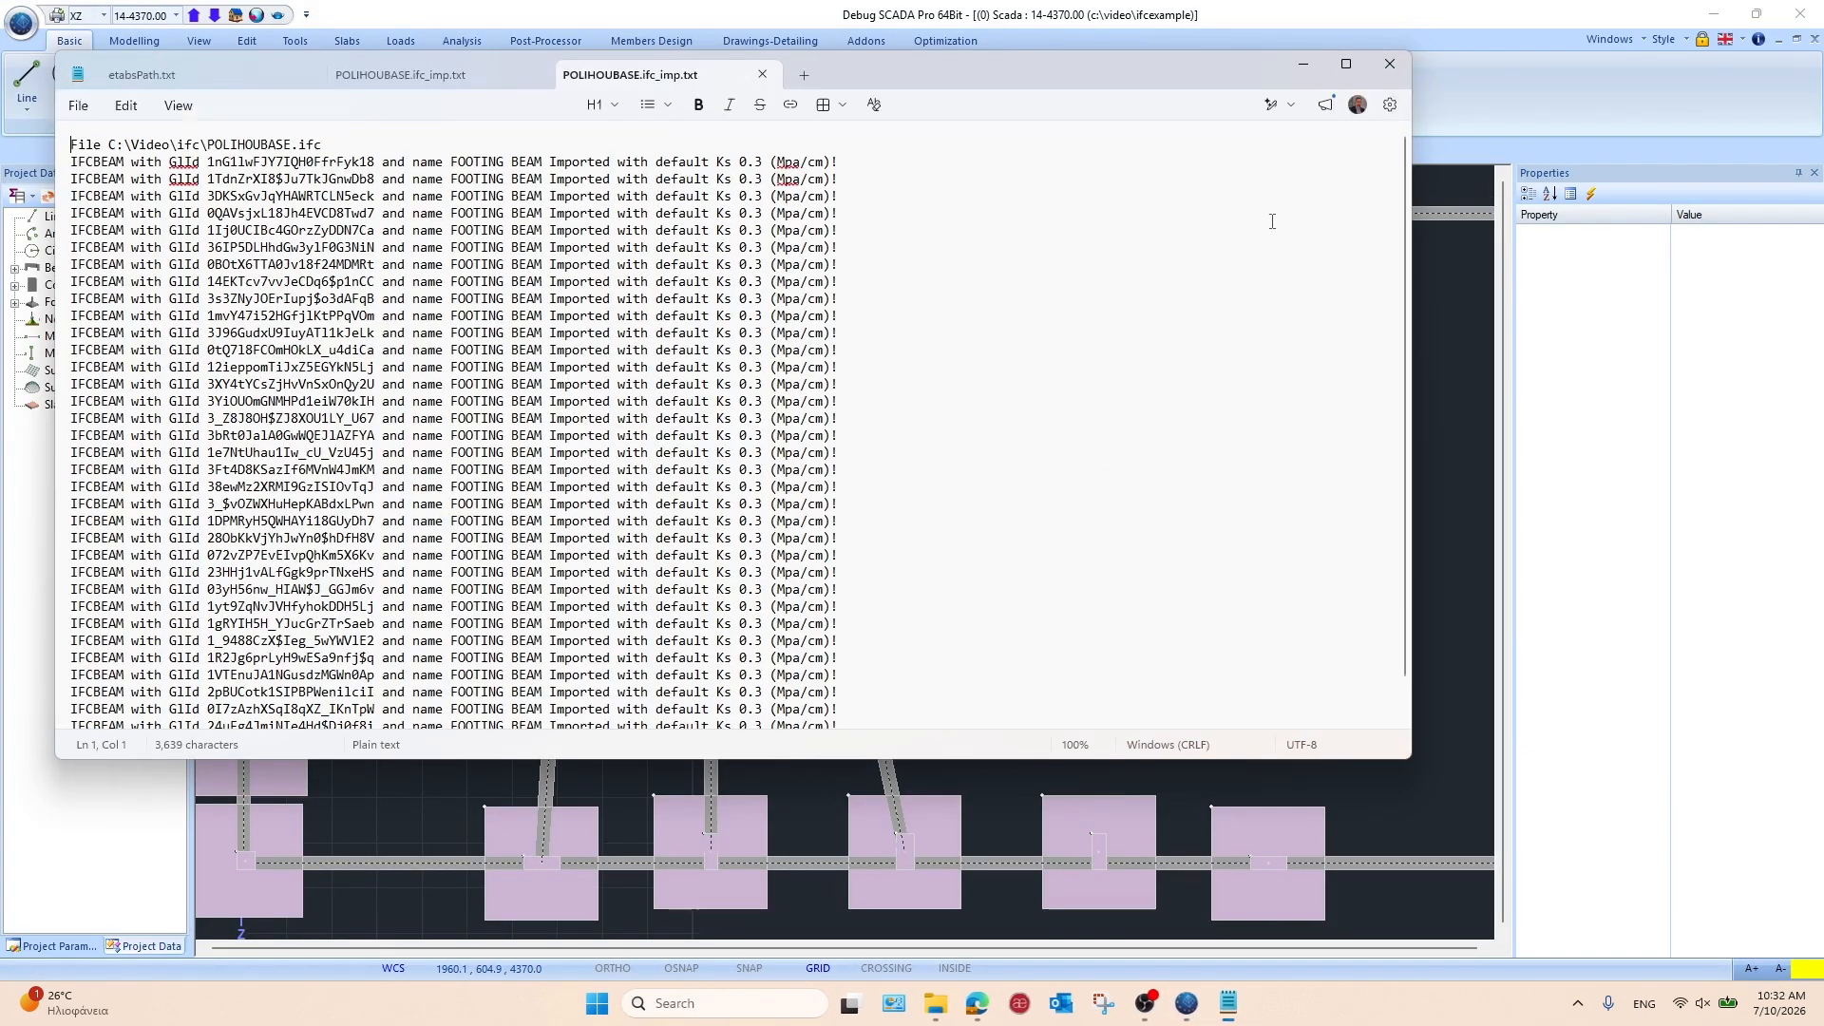
Close the IFC import log in SCADA Pro and inspect the properties of the imported foundation's corner footing
left_click(1390, 64)
scroll(767, 518, "up", 5)
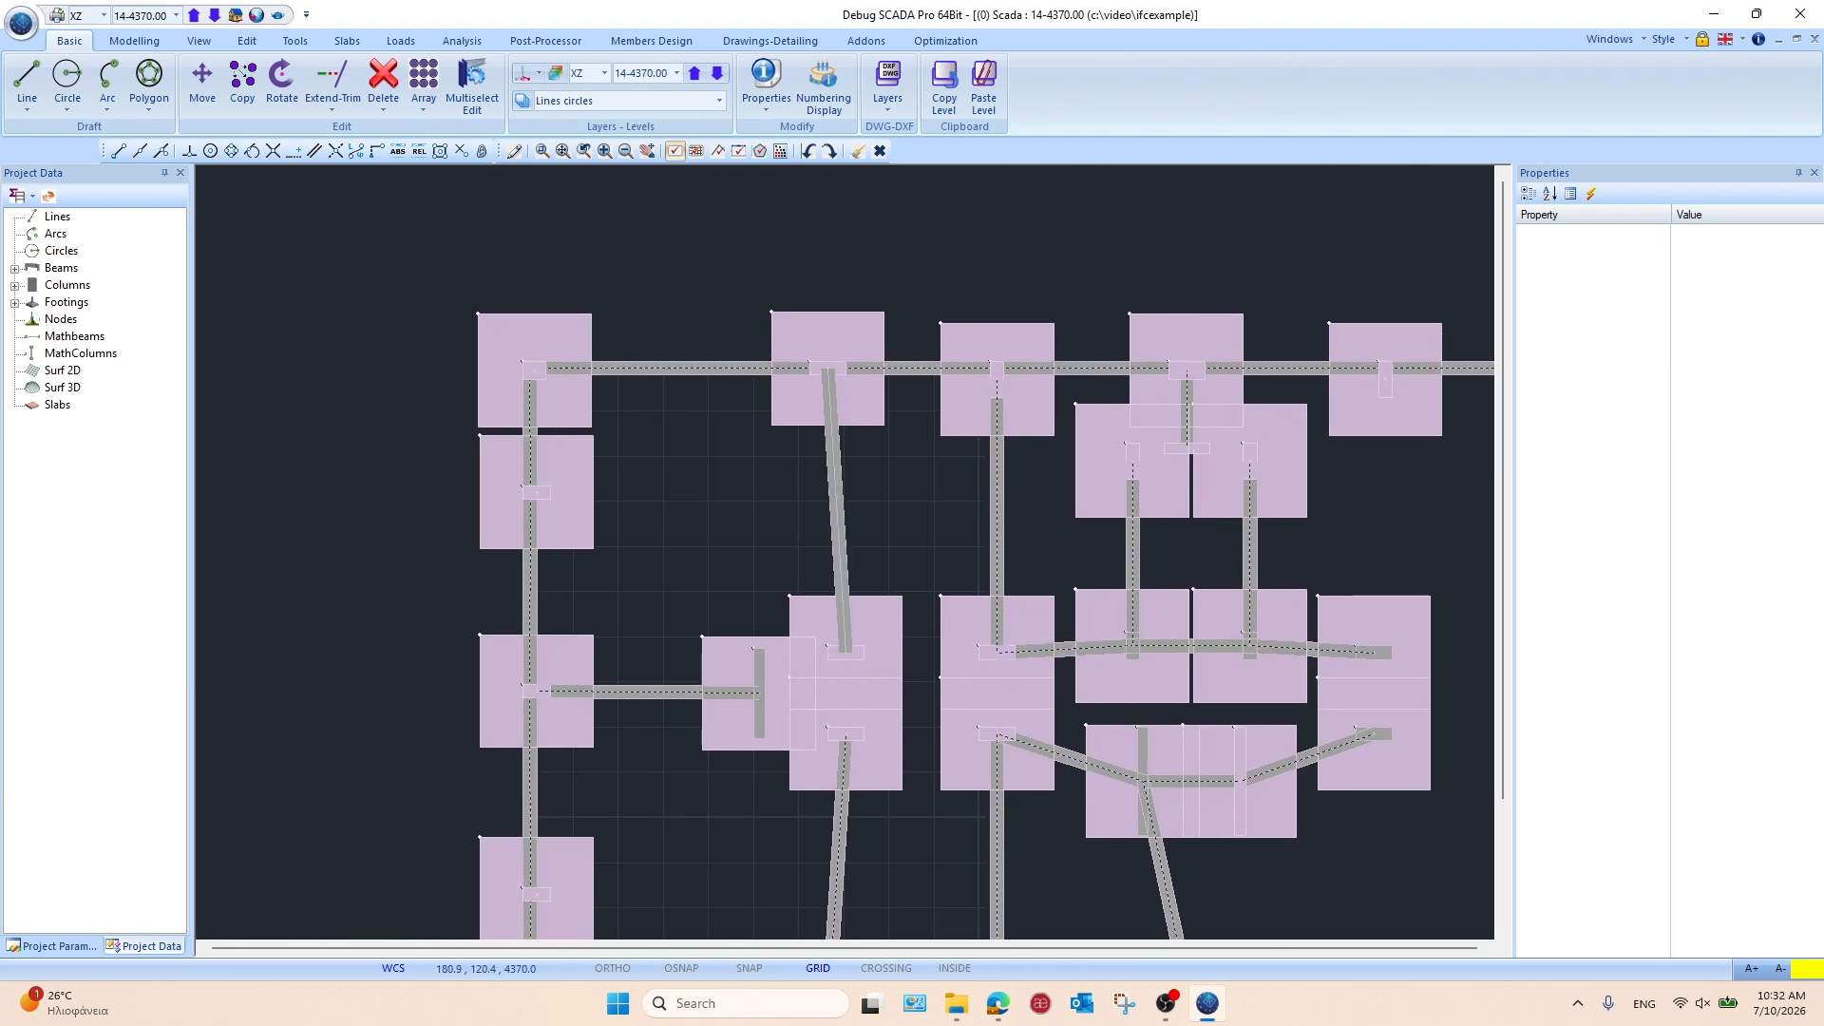
left_click(537, 394)
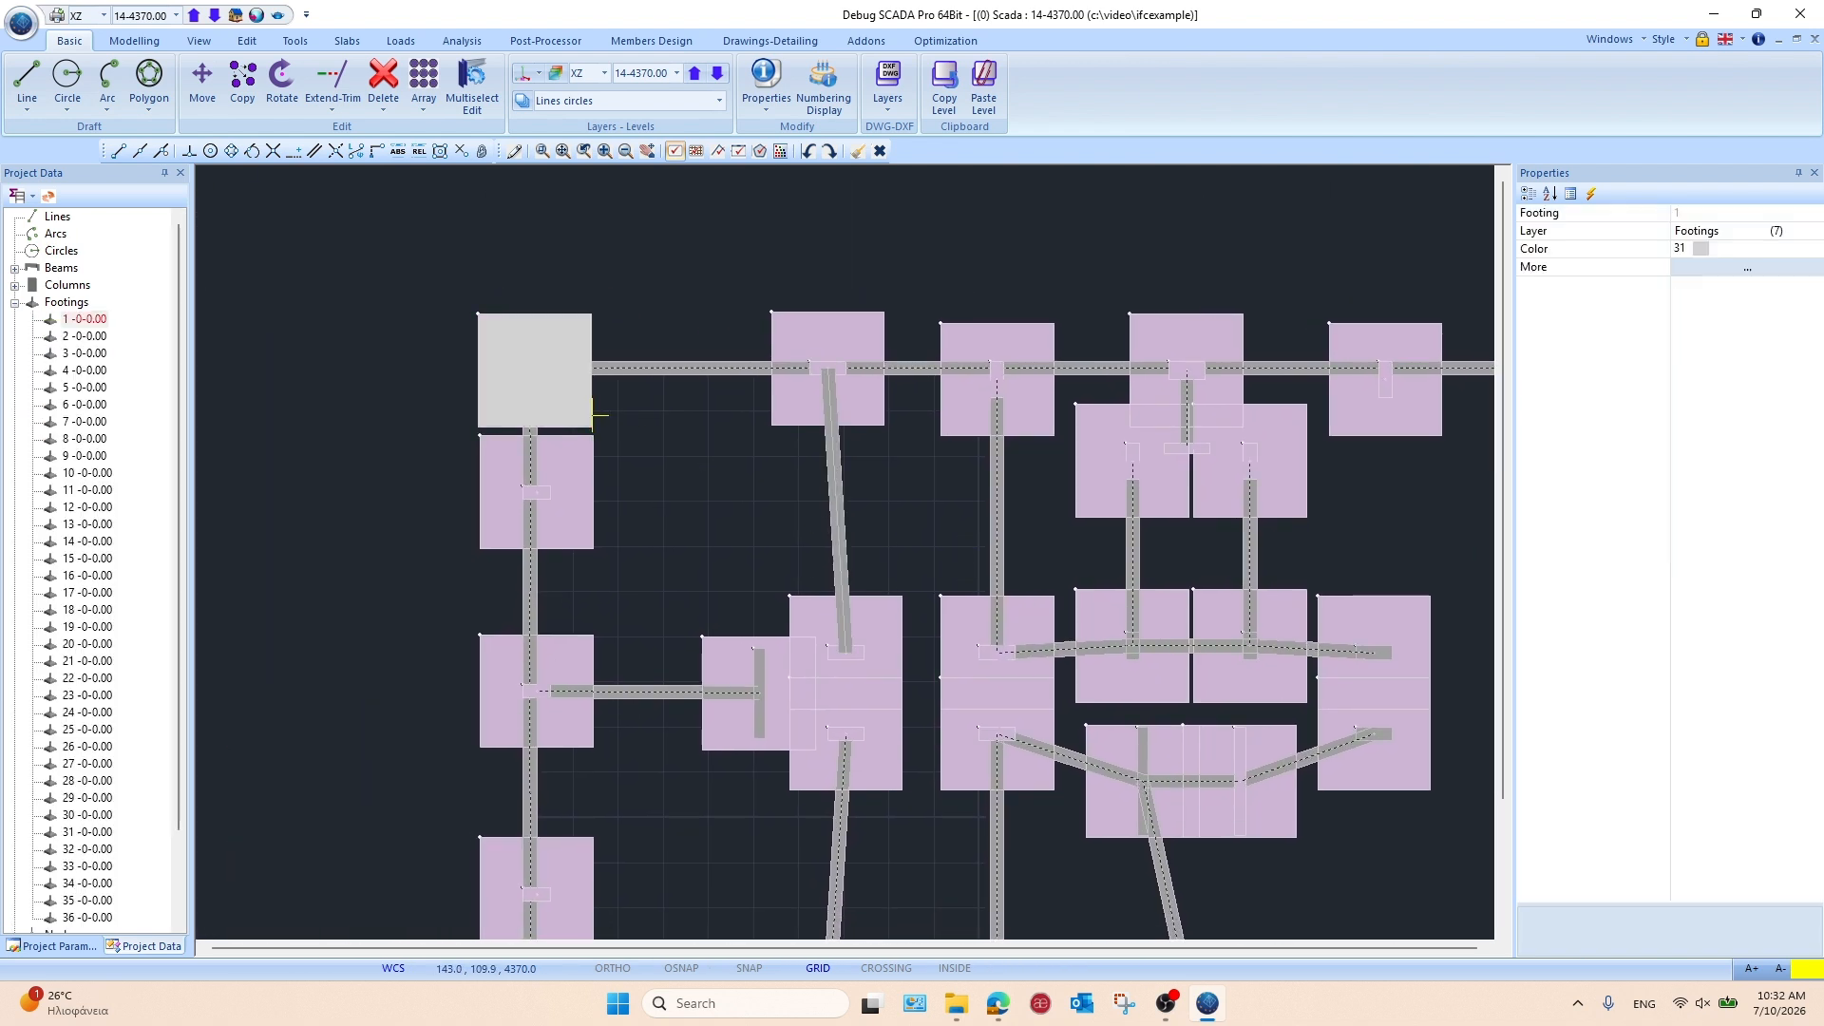
Calculate the mathematical model of the imported building
left_click(294, 41)
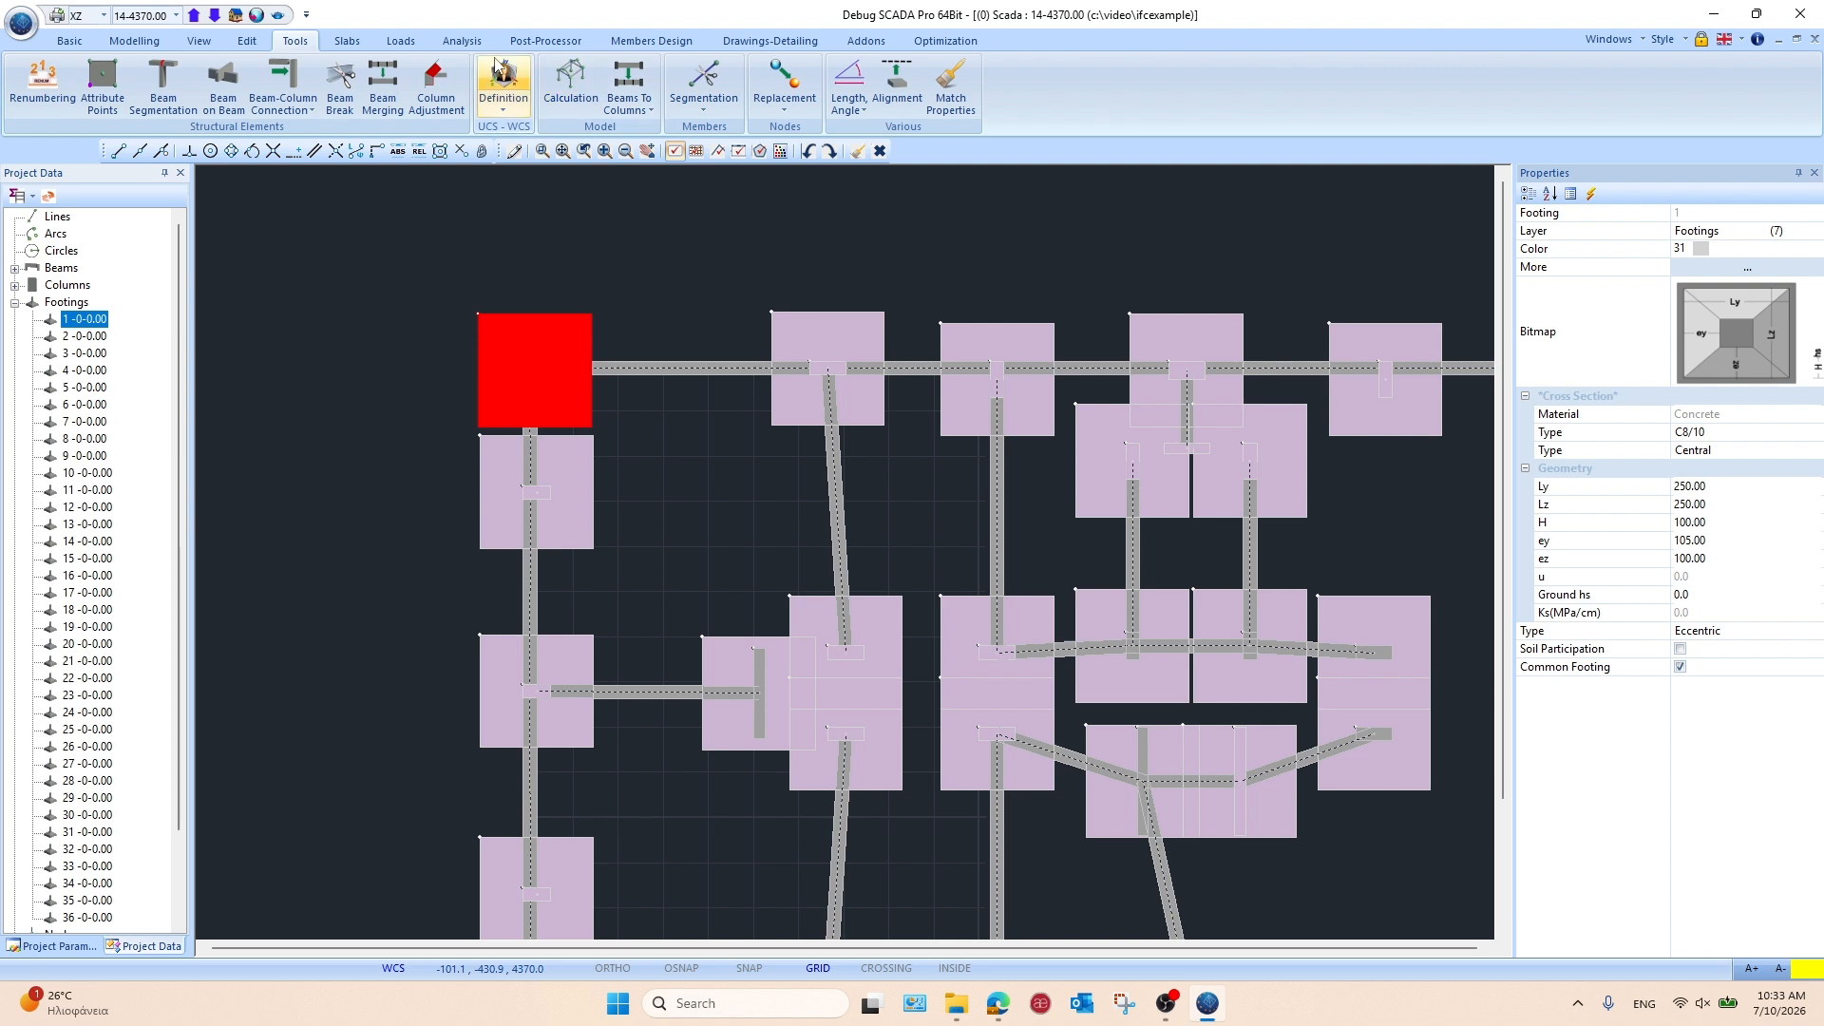
left_click(570, 81)
left_click(872, 599)
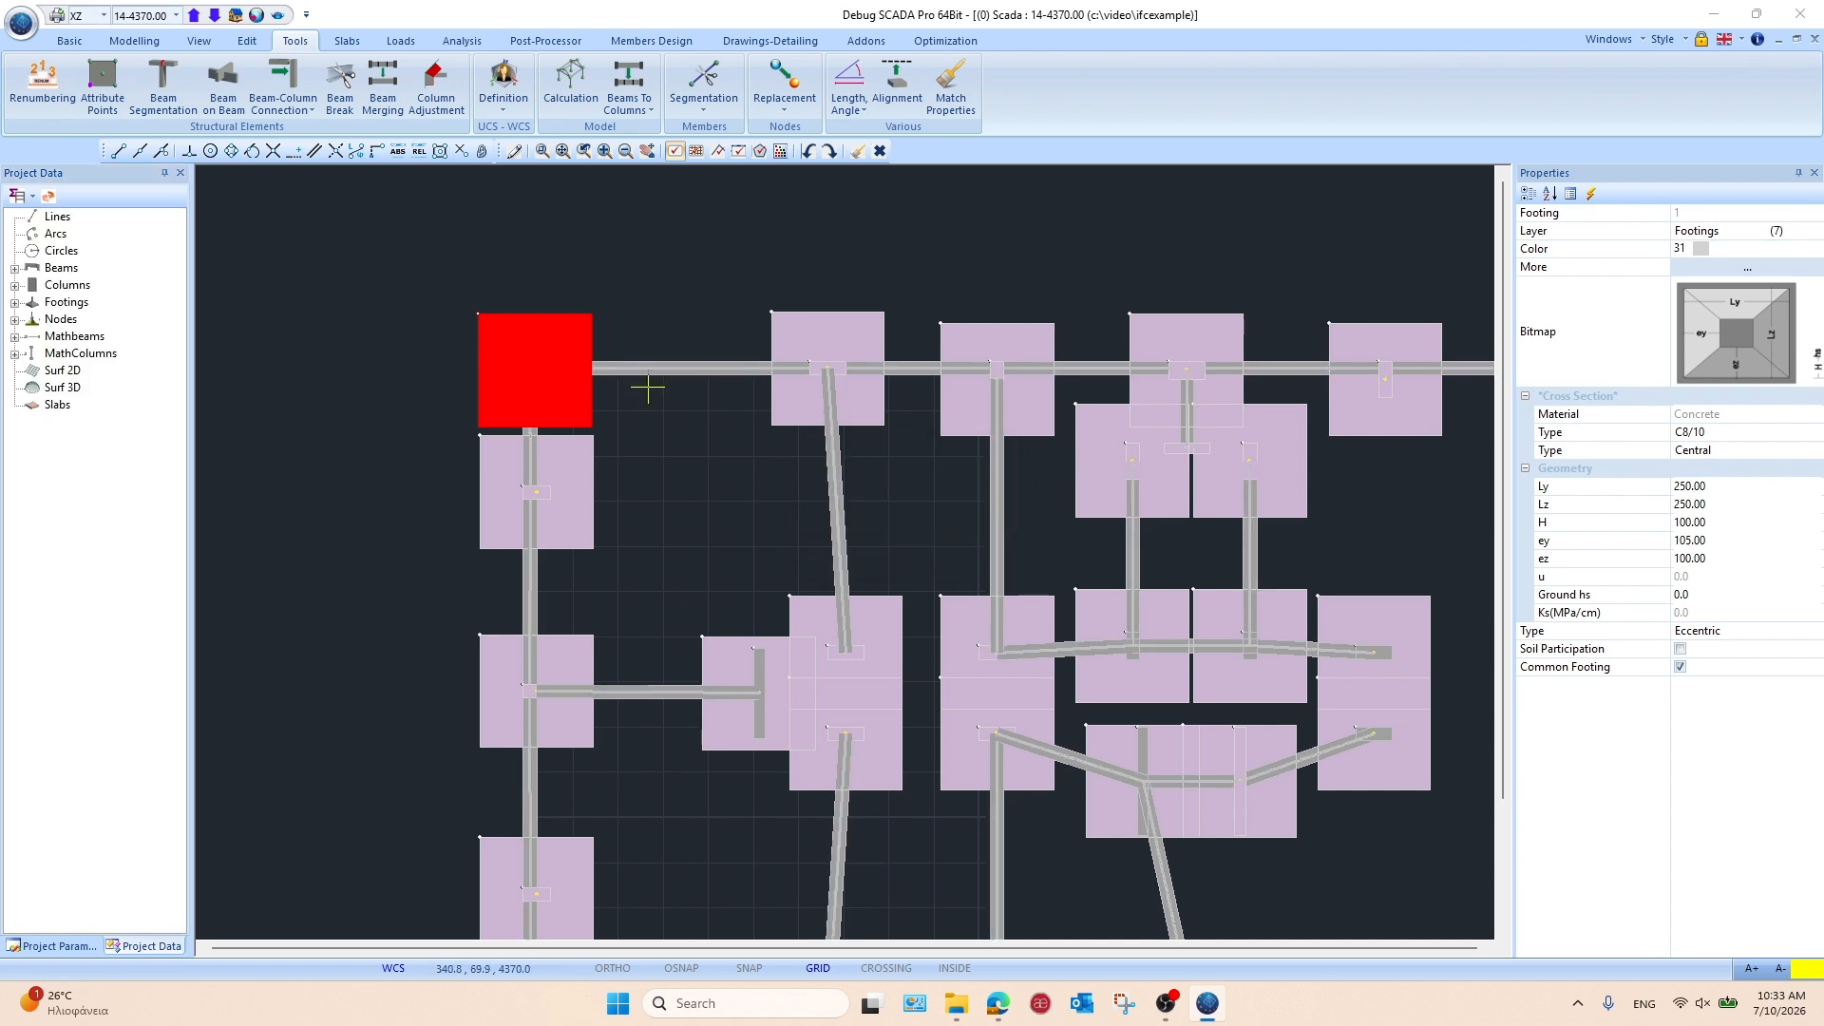
Display the whole building in 3D and switch from the mathematical to the physical model
scroll(798, 605, "down", 2)
left_click(235, 15)
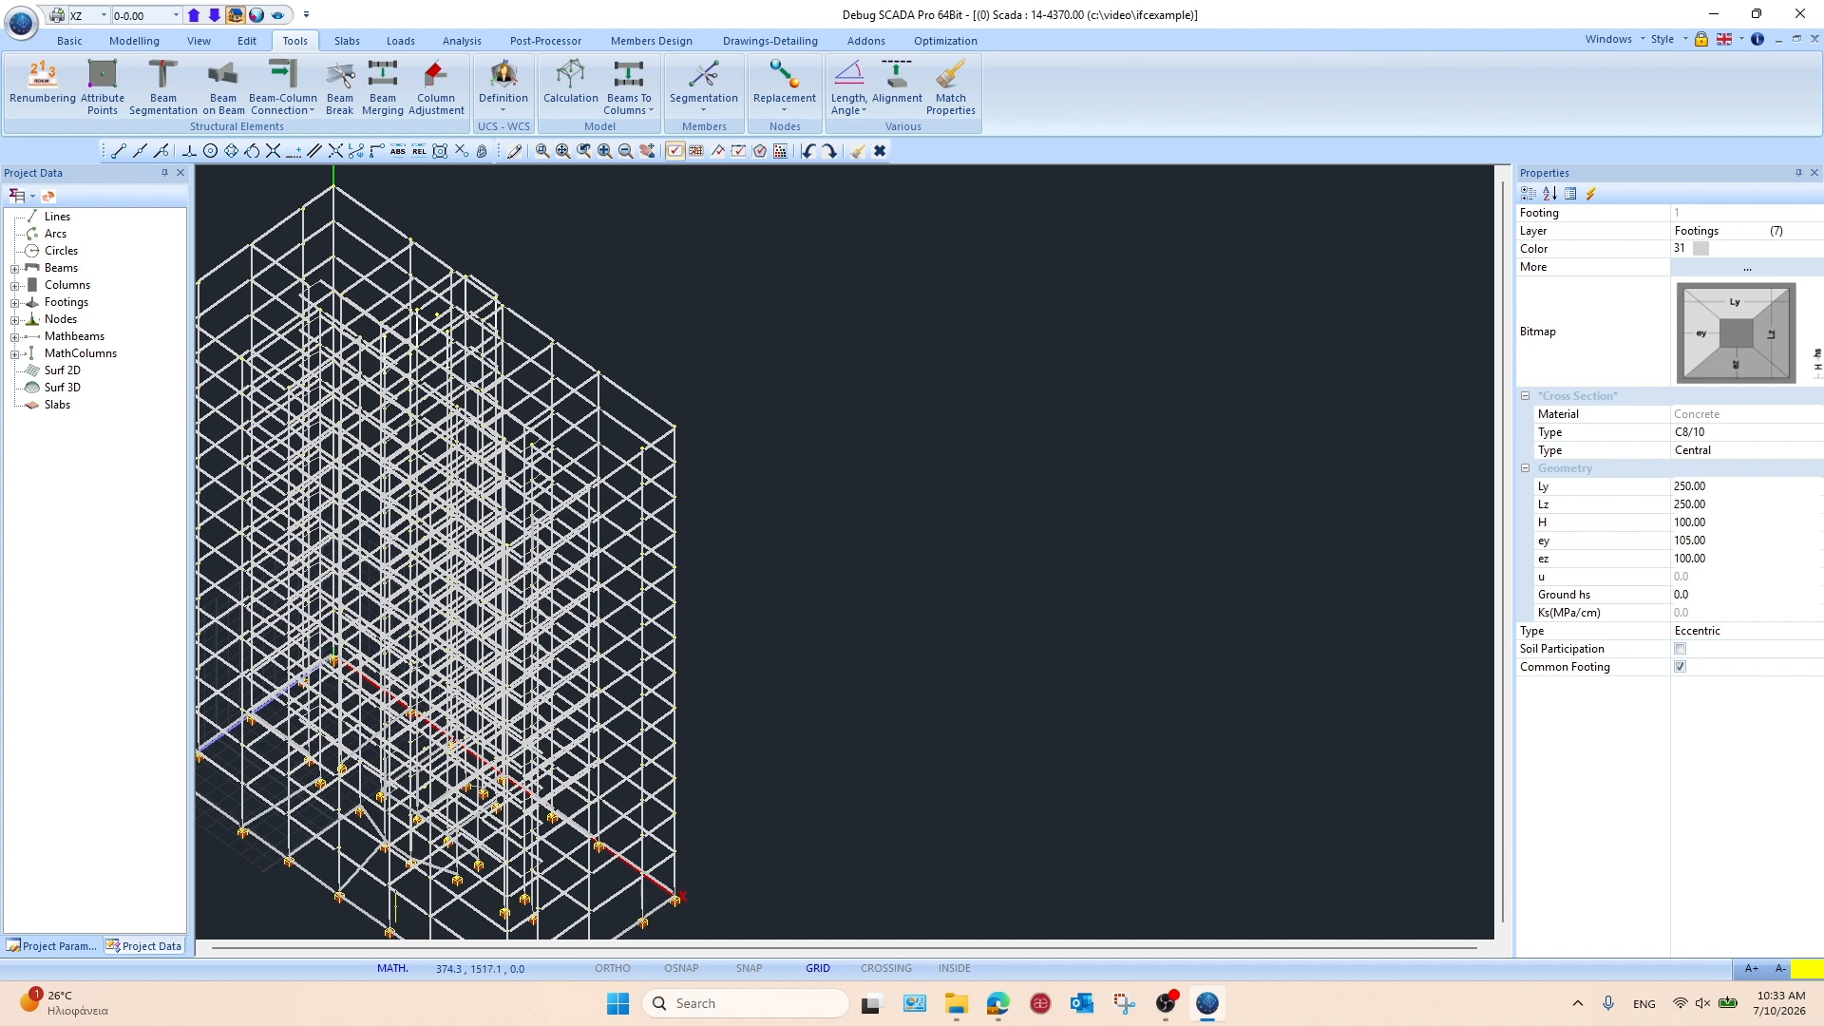
left_click(400, 969)
Inspect the properties of the outermost top-storey concrete beam and the corner column beneath it
scroll(652, 480, "up", 3)
left_click(661, 369)
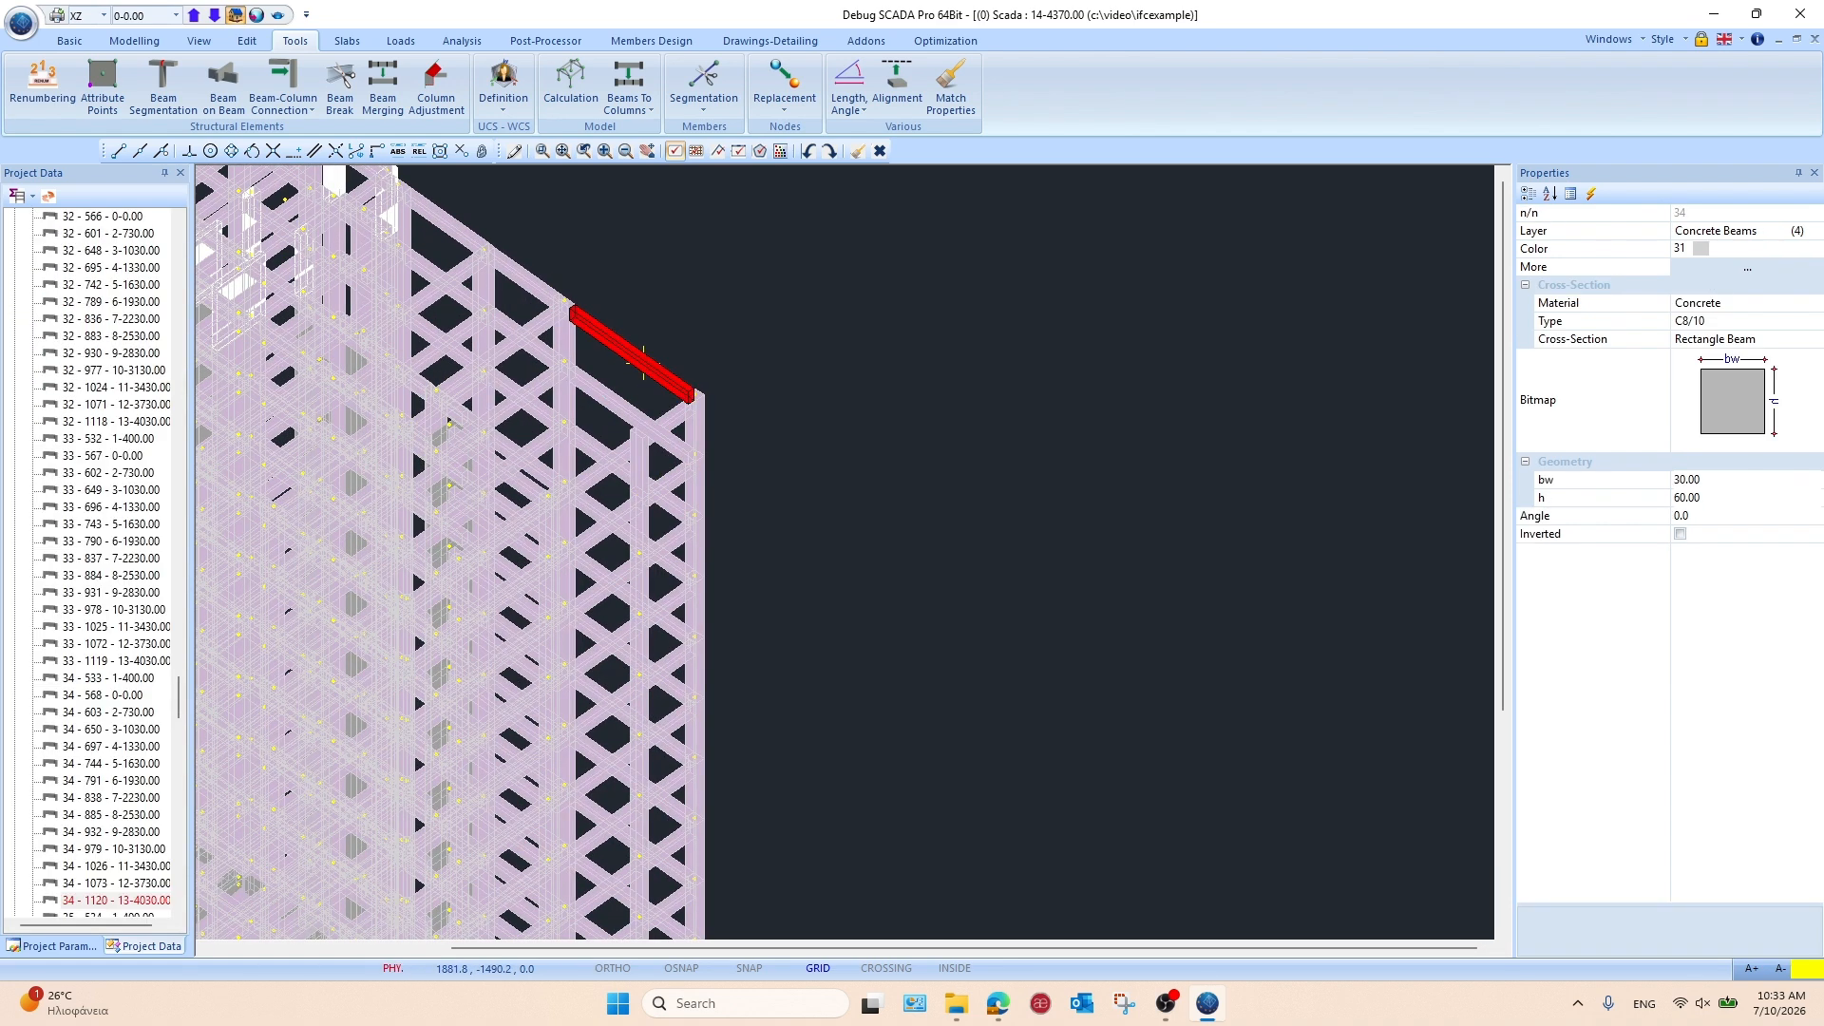
left_click(701, 432)
scroll(633, 614, "down", 2)
middle_click_drag(608, 579, 832, 410)
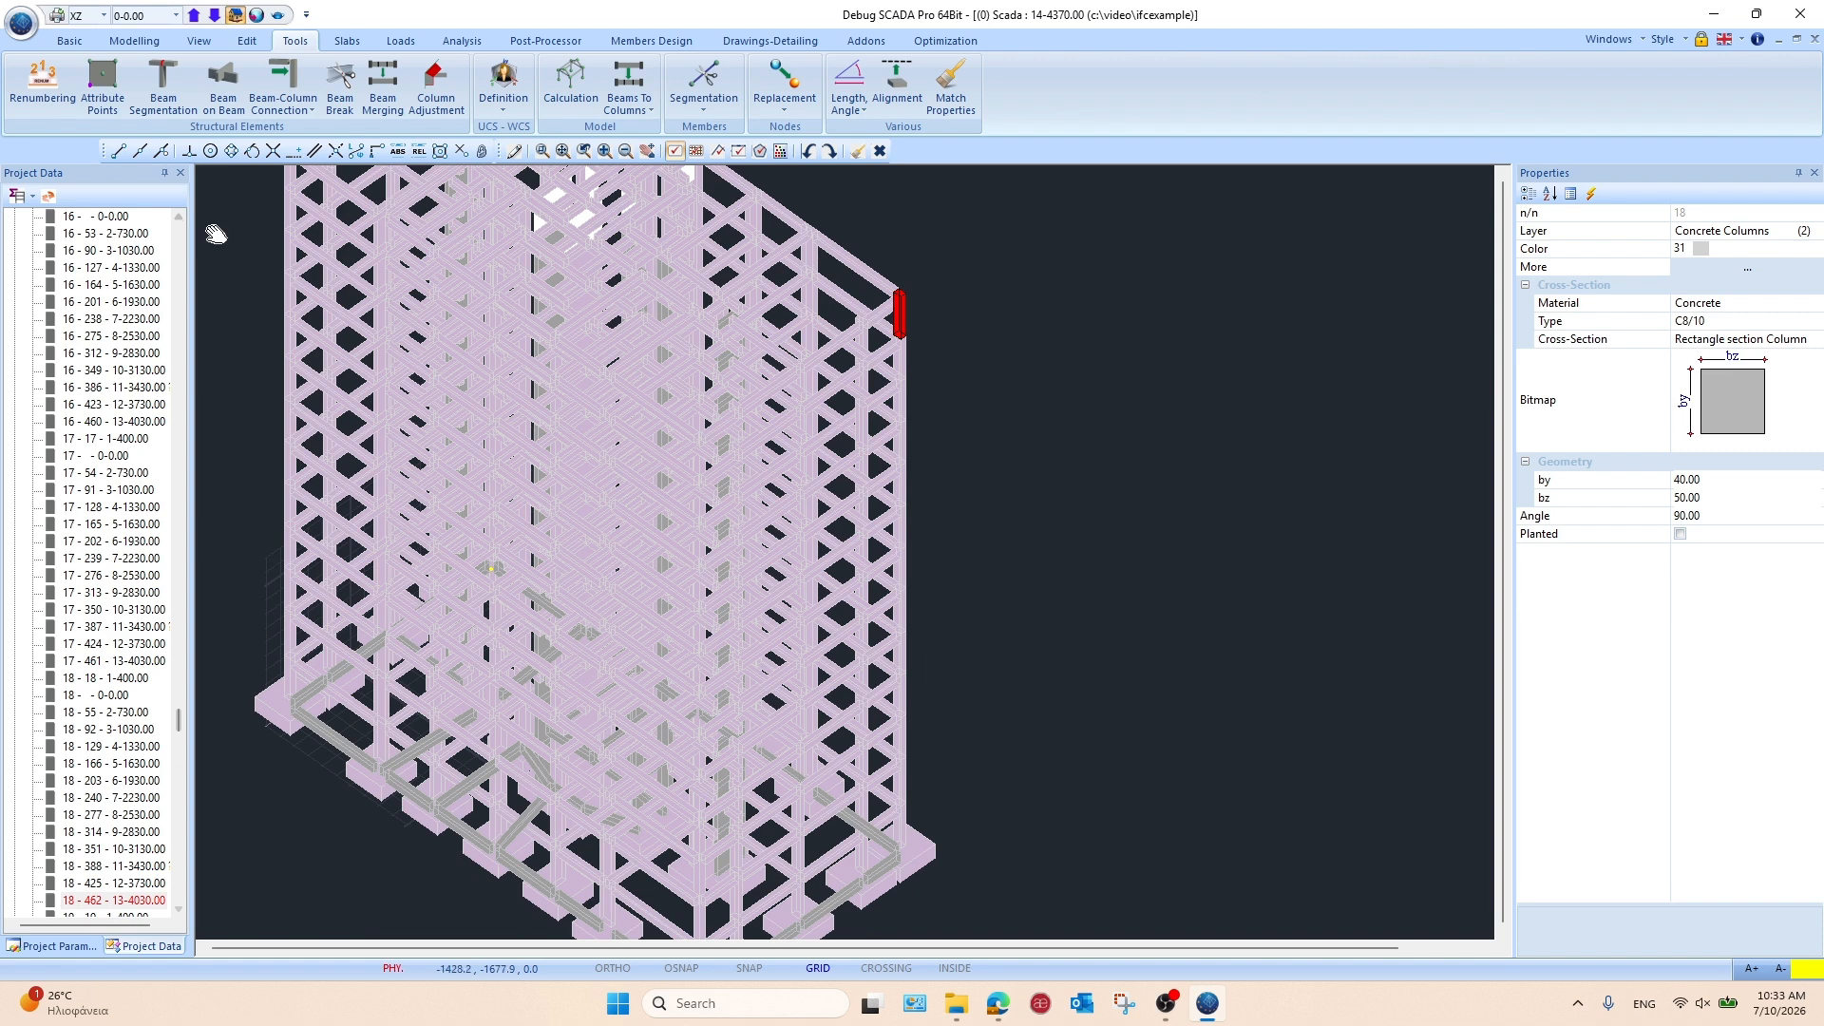
Start the export of the building project
left_click(92, 65)
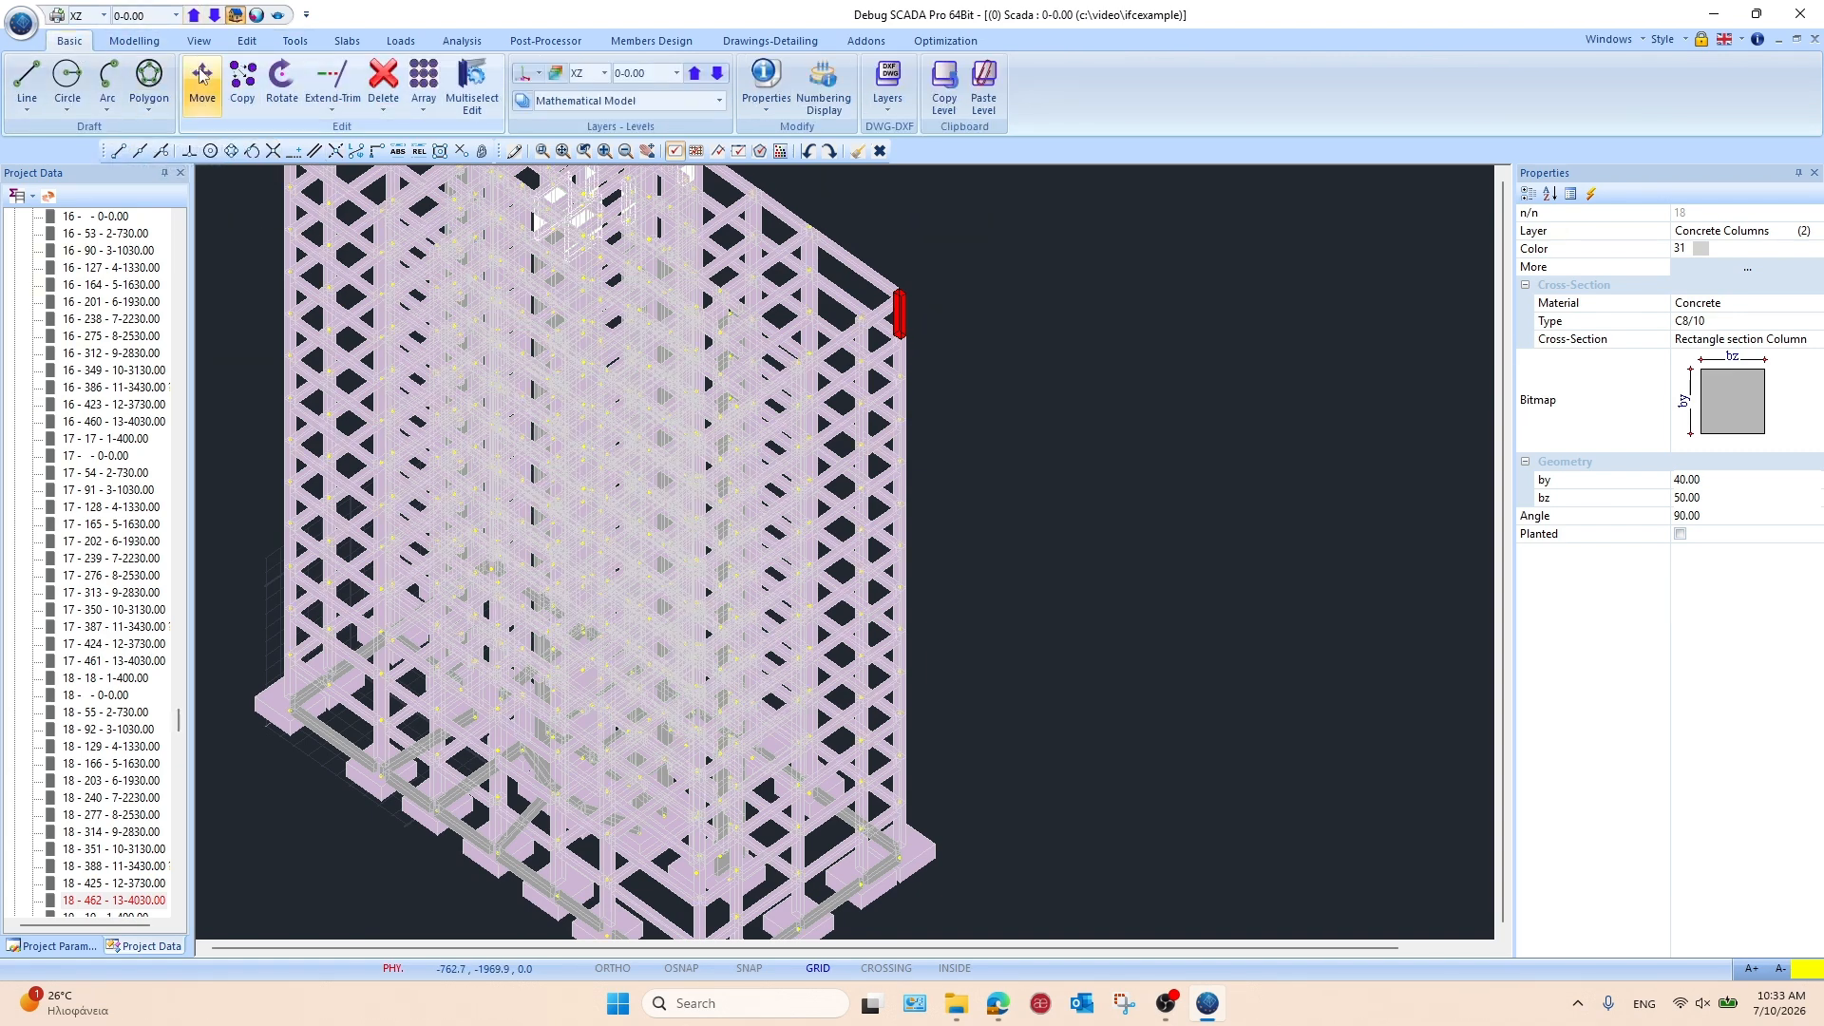
left_click(20, 20)
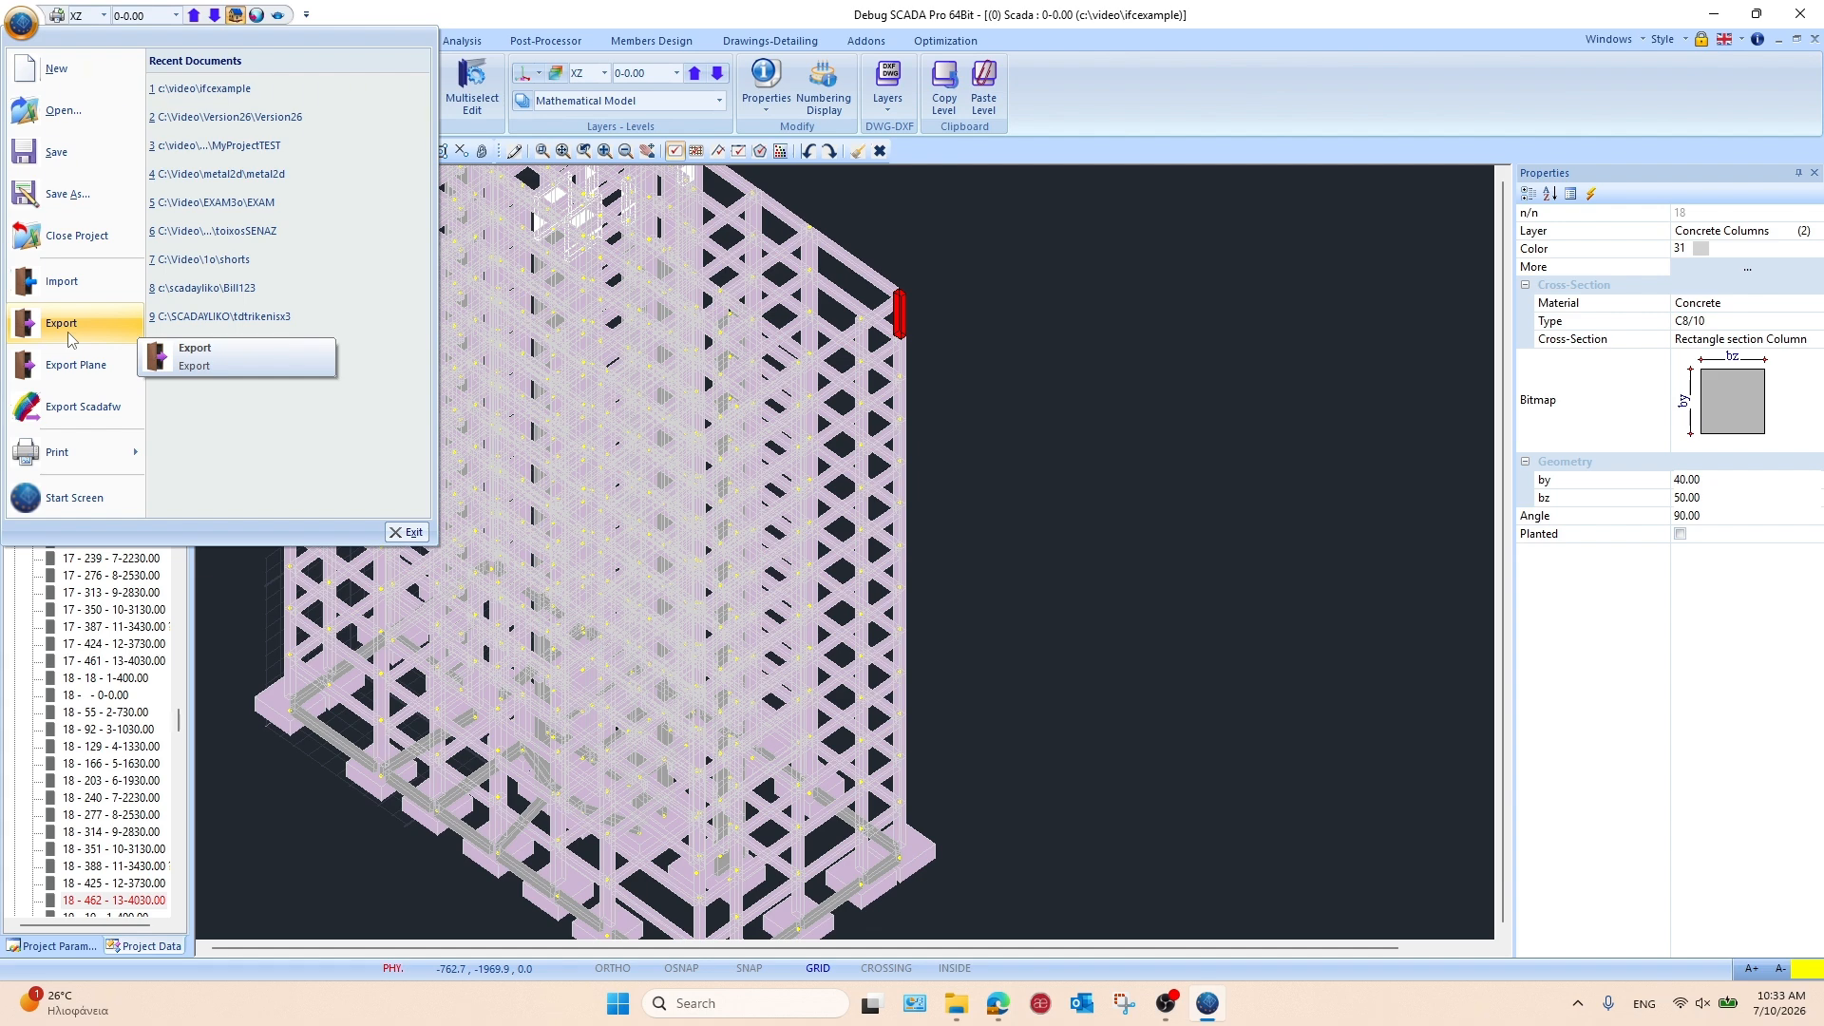
left_click(69, 337)
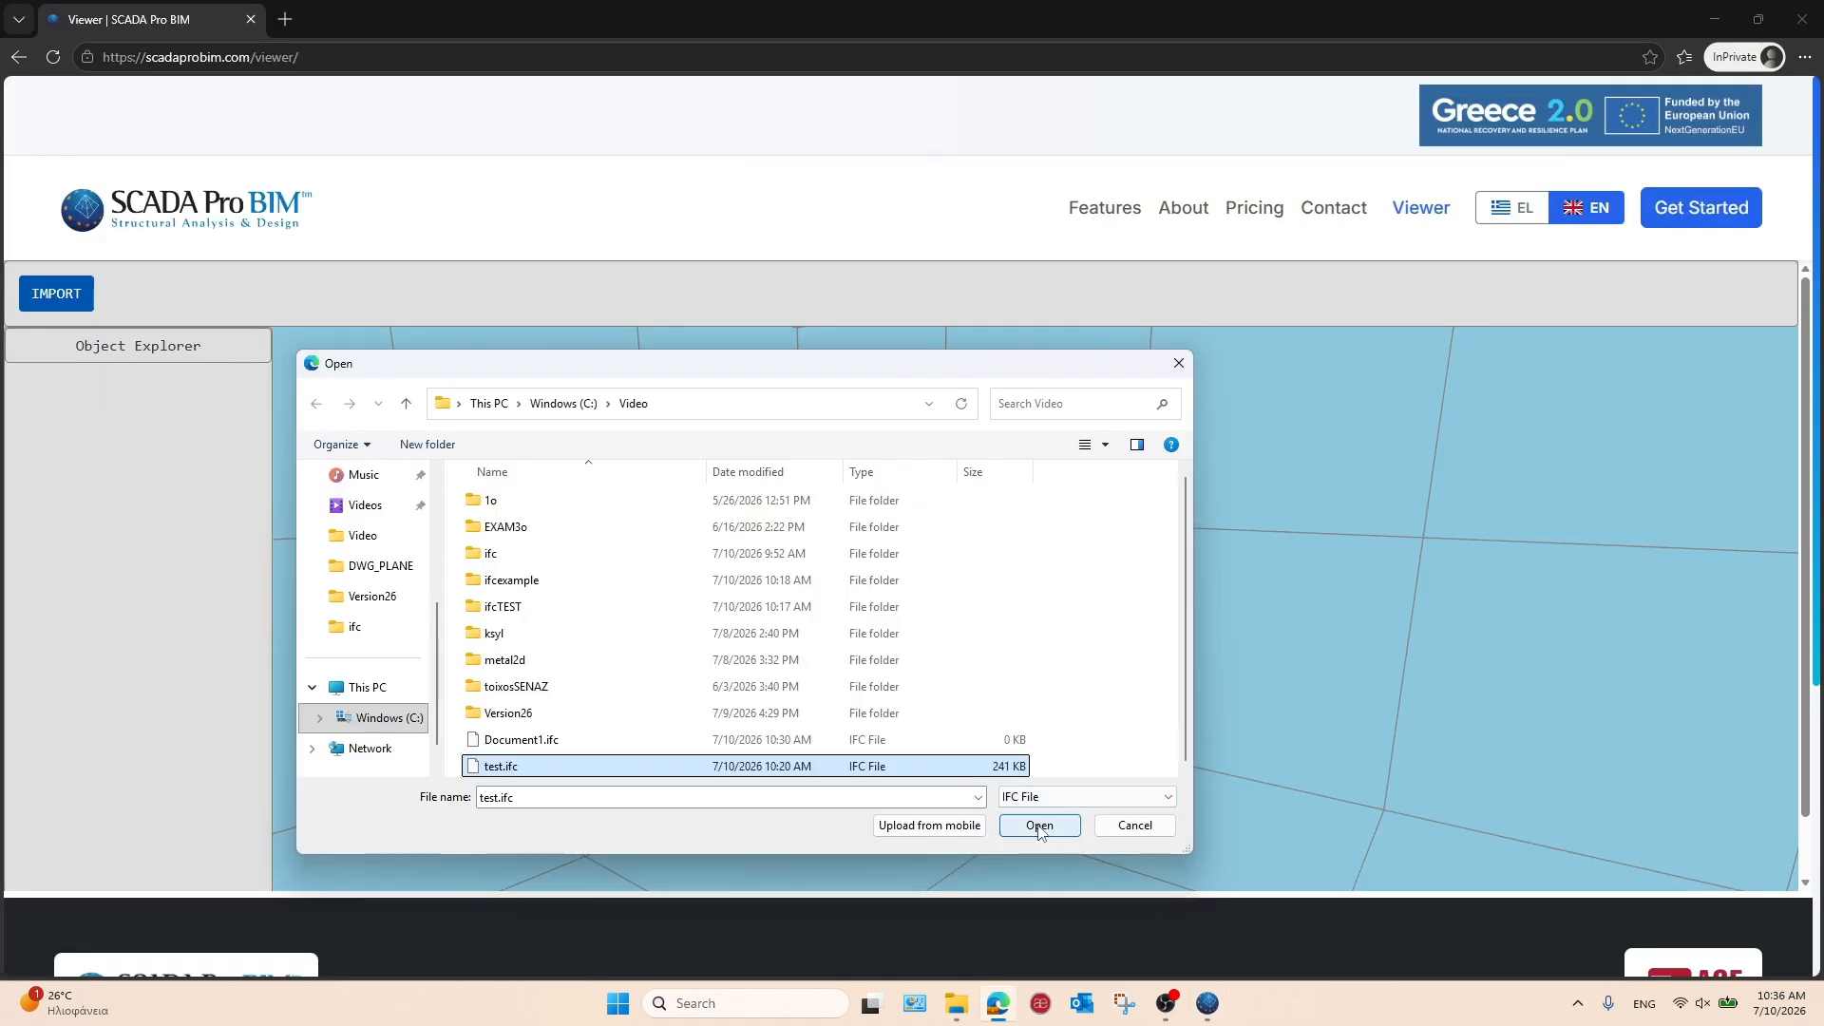
Load test.ifc into the SCADA Pro BIM web viewer and examine the structure from several angles
left_click(1040, 823)
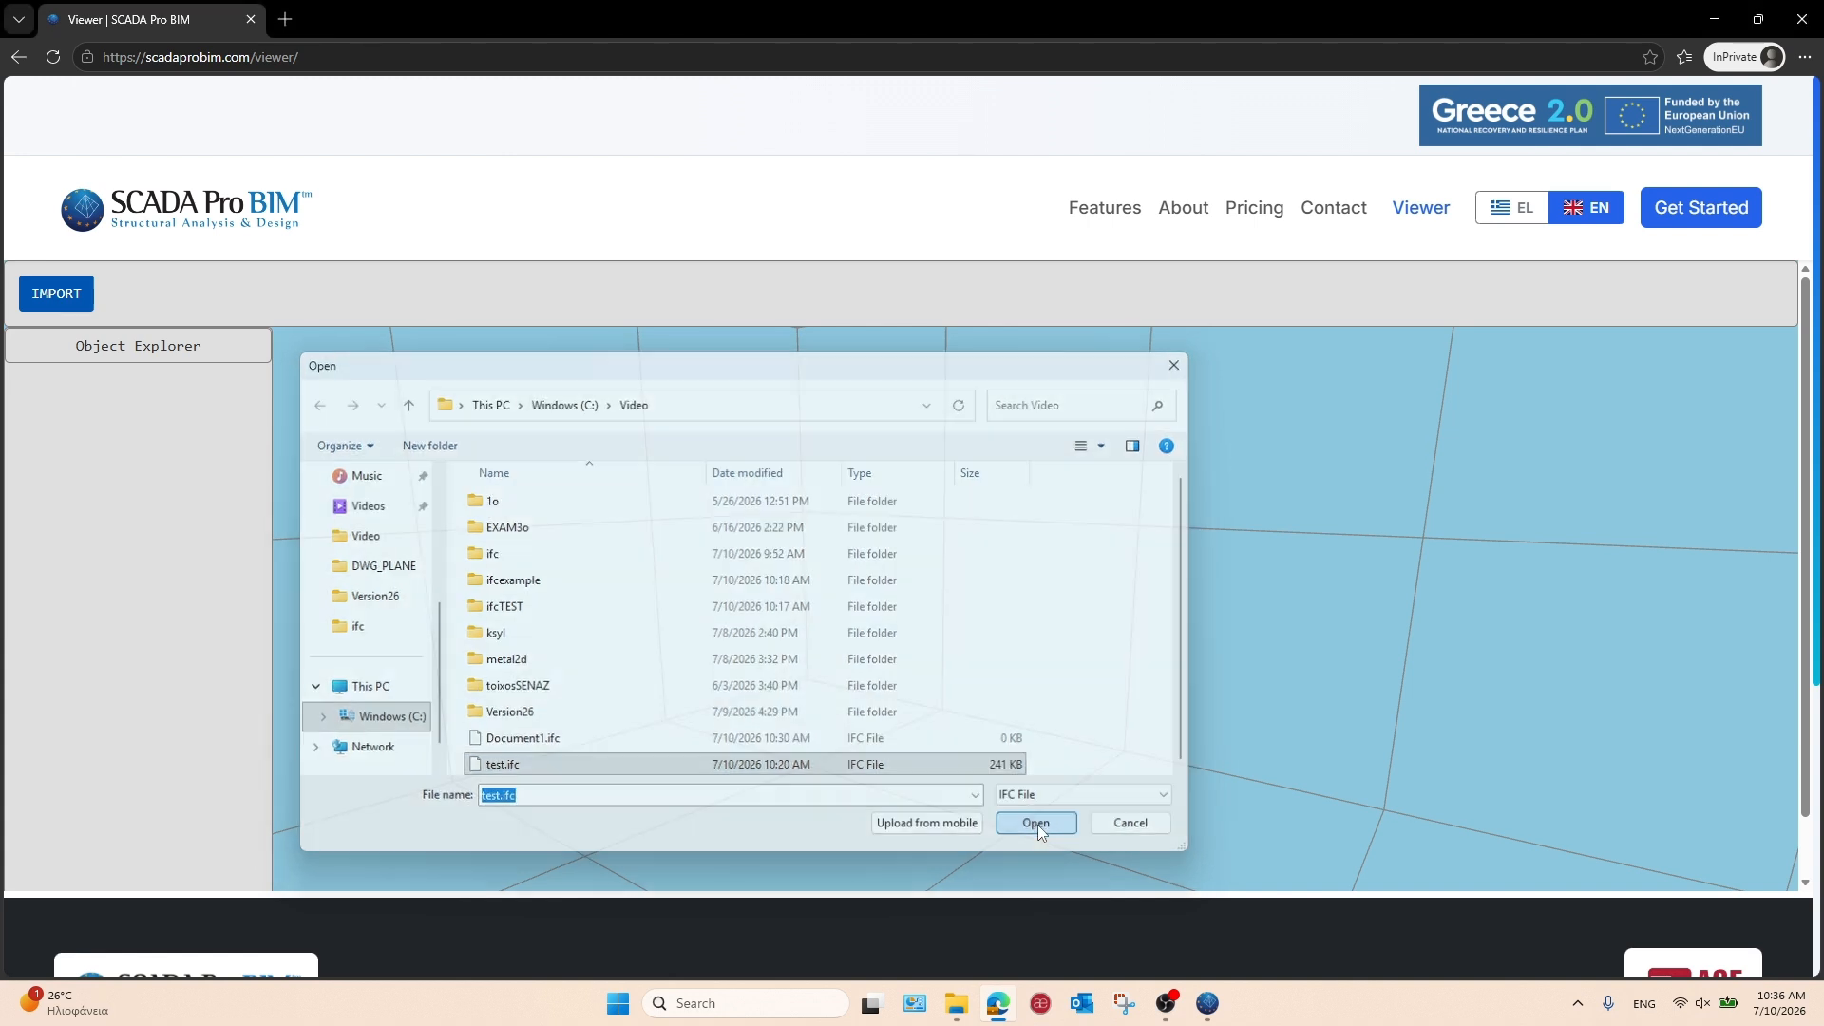
scroll(966, 691, "up", 3)
right_click_drag(984, 670, 1004, 560)
scroll(999, 568, "down", 2)
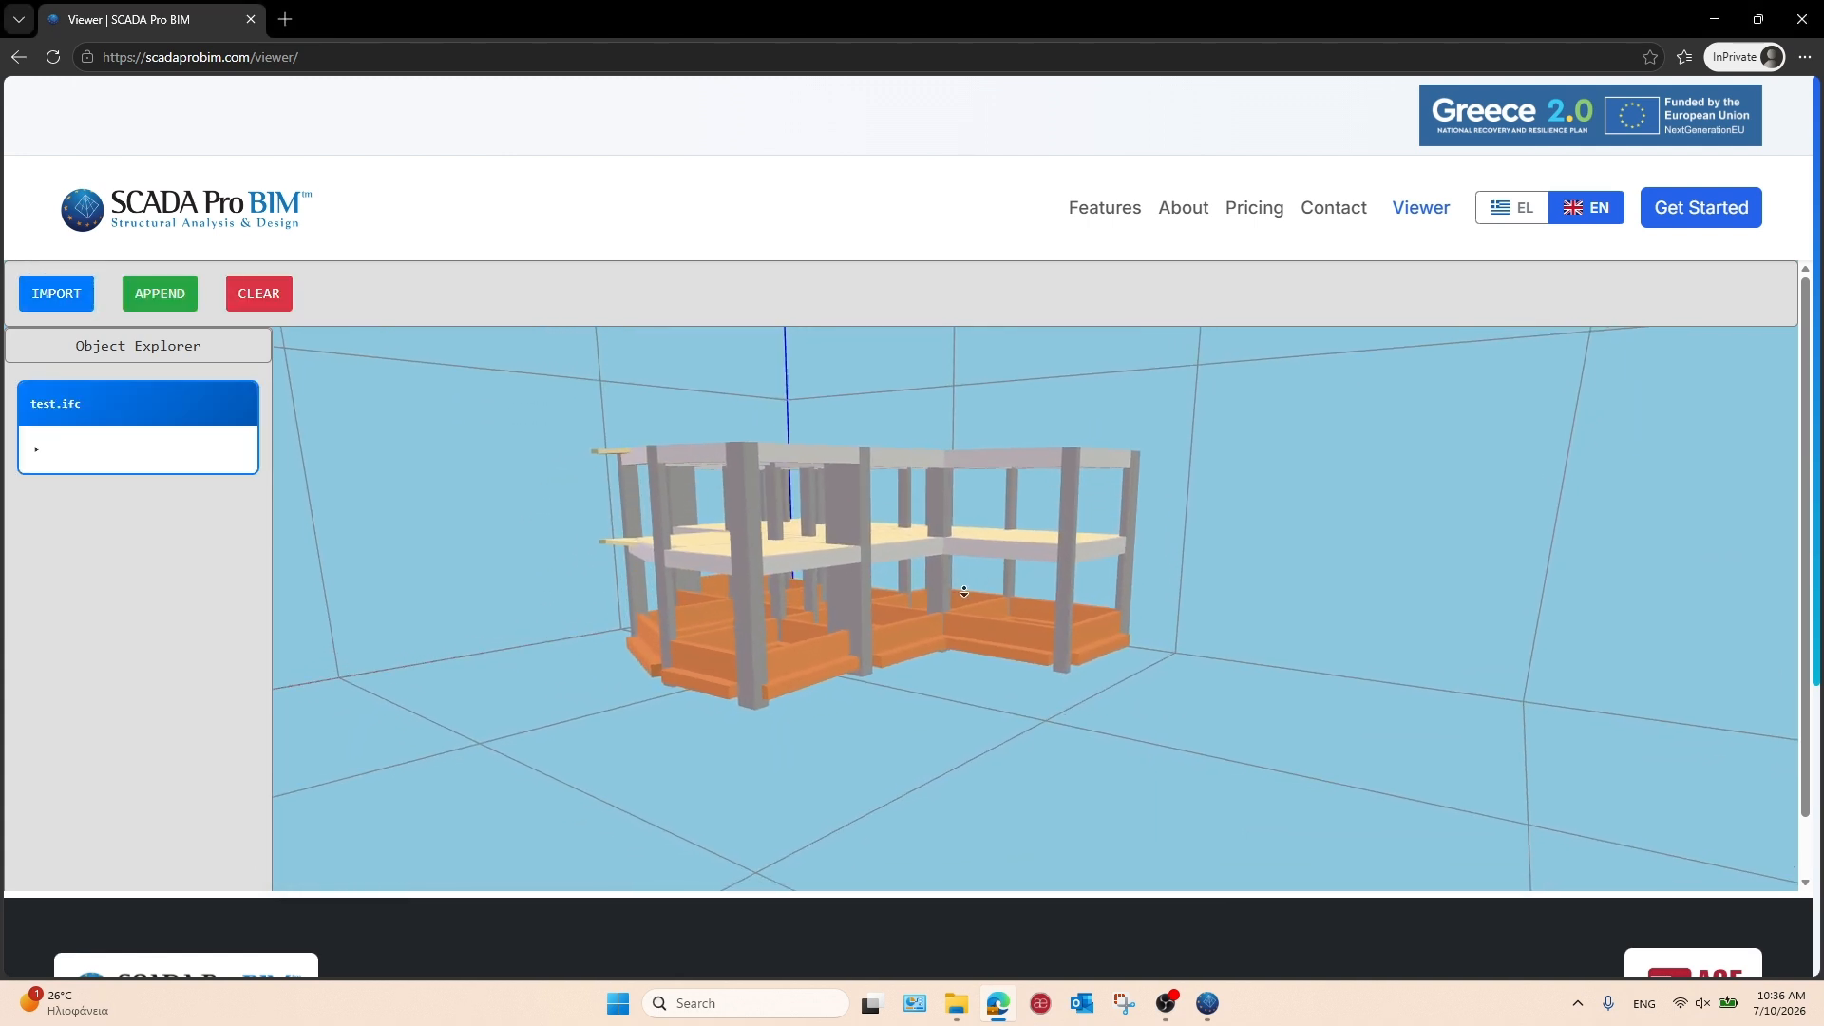
scroll(884, 565, "up", 2)
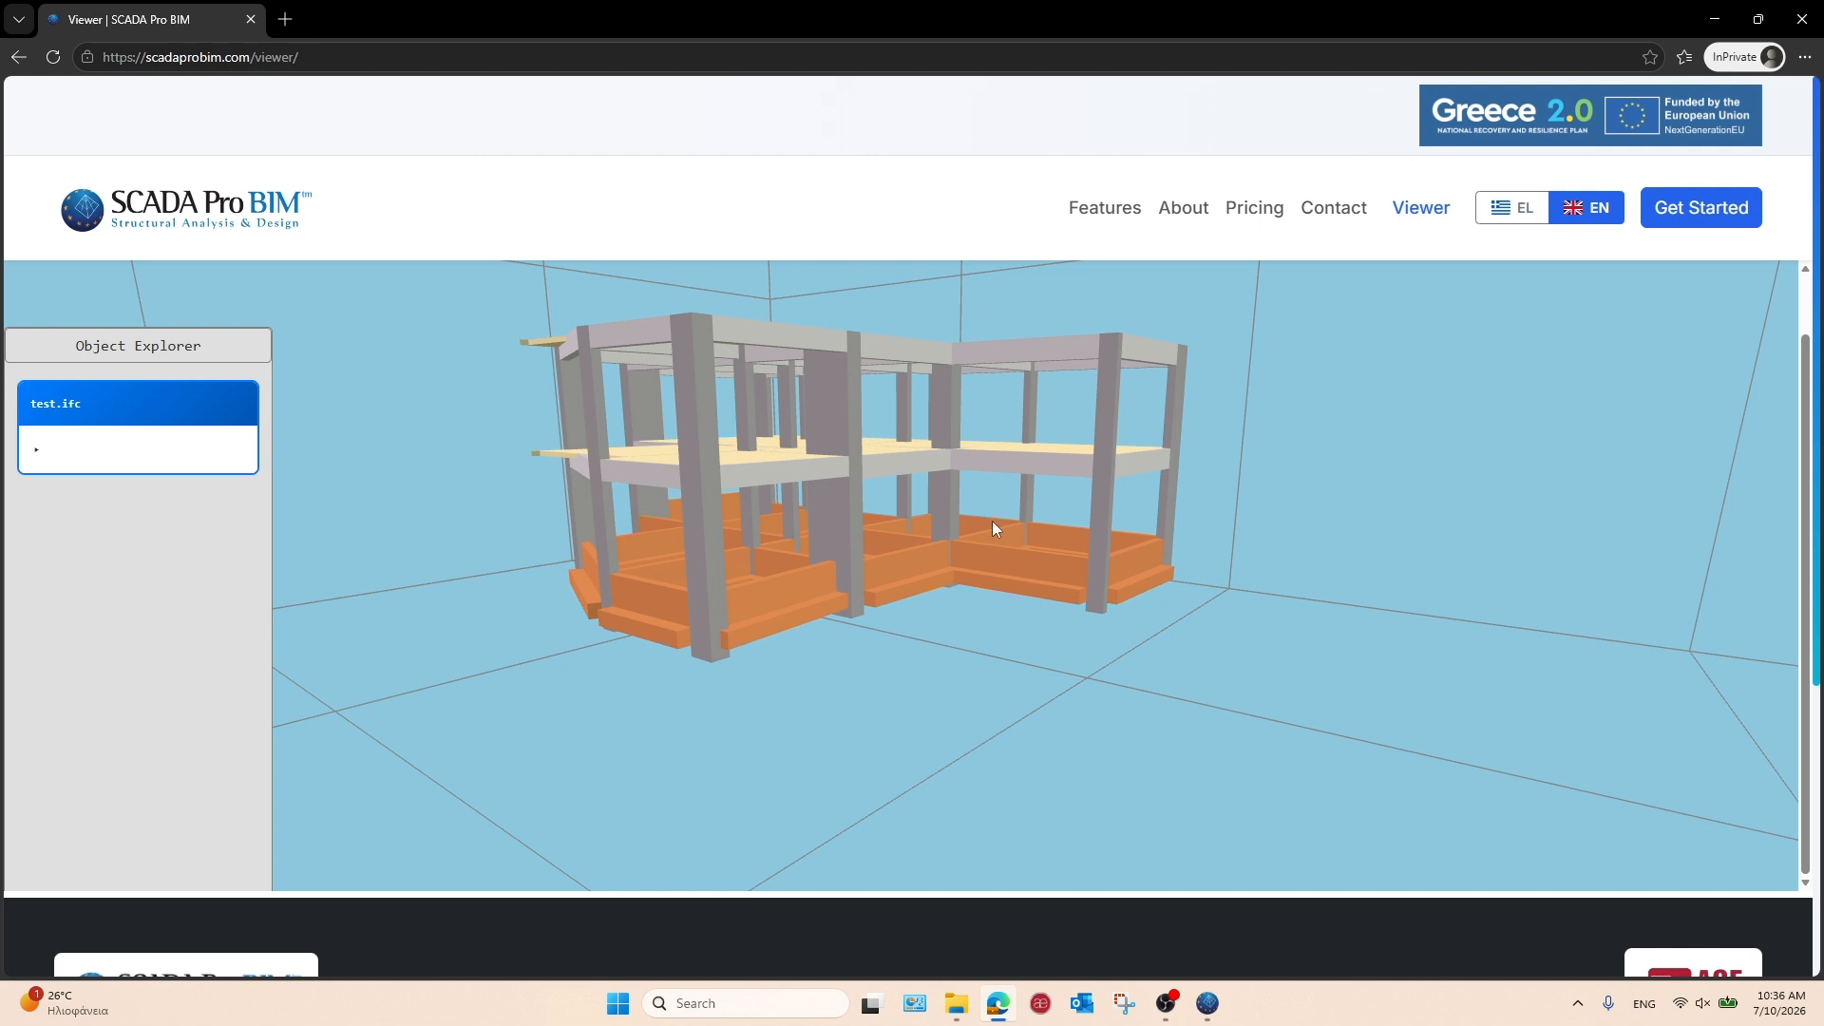
scroll(997, 516, "up", 1)
right_click_drag(1022, 496, 920, 578)
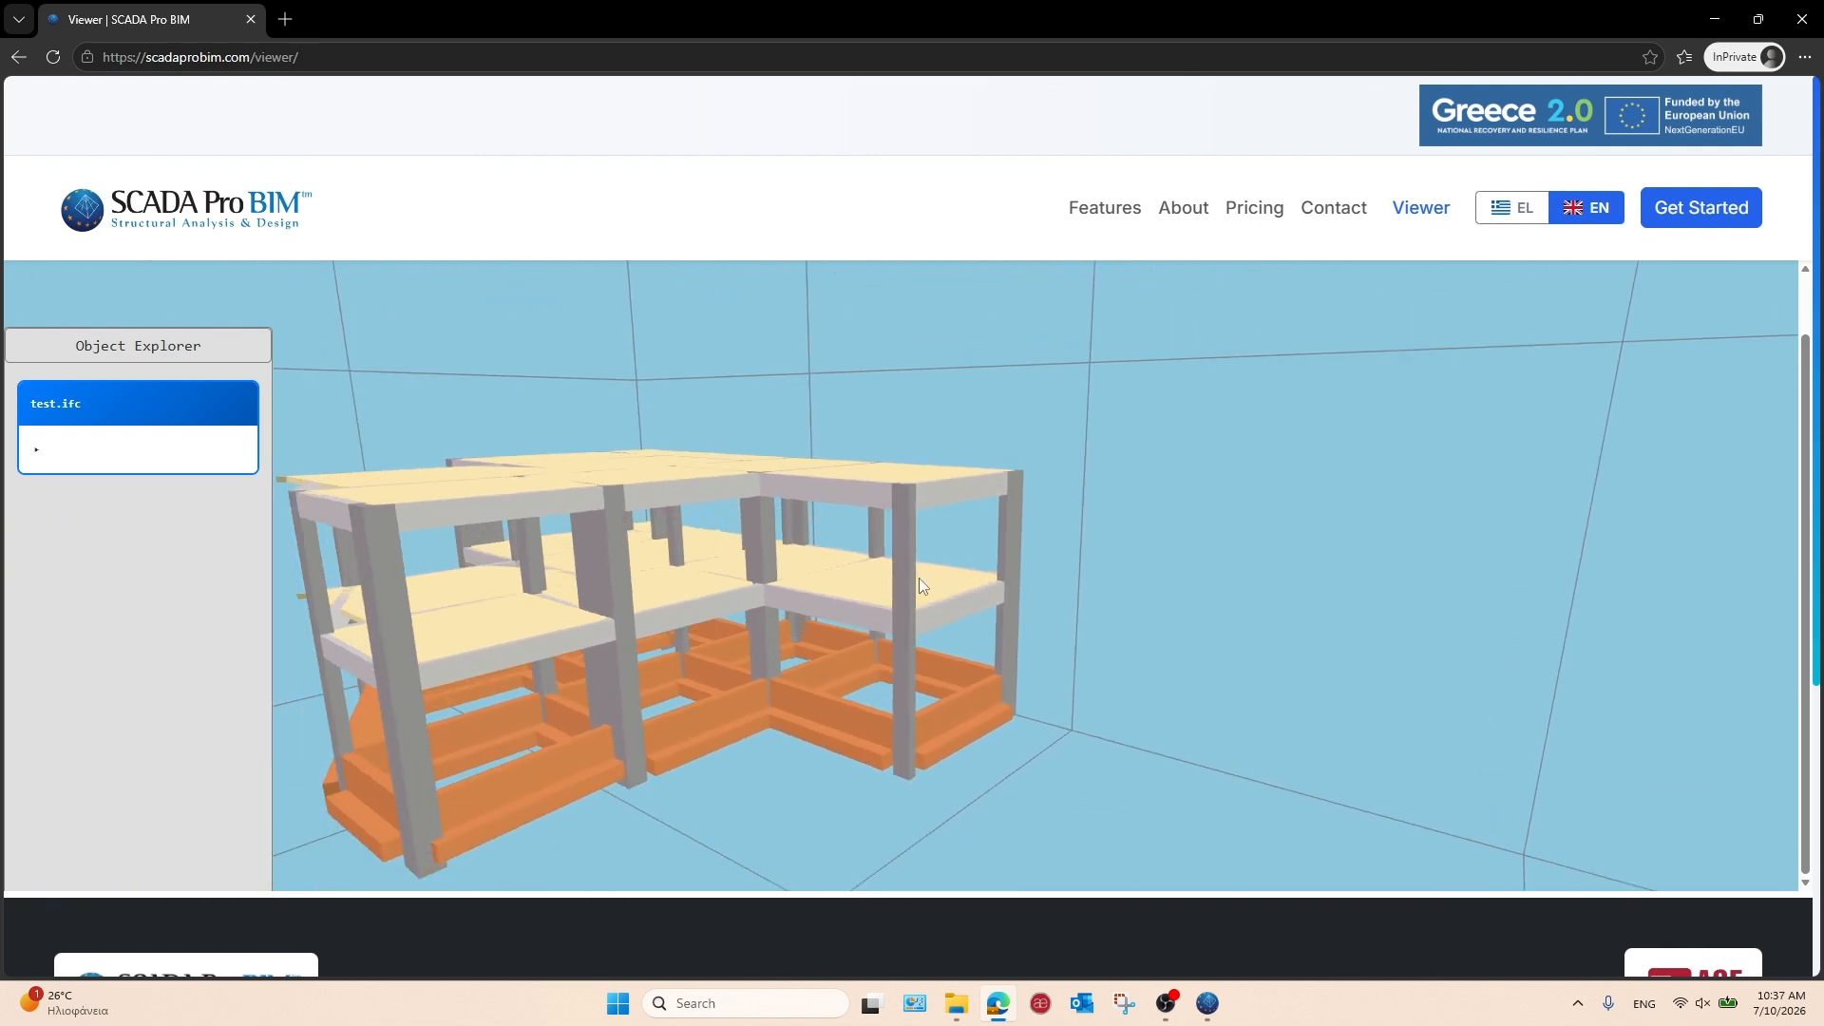
left_click_drag(920, 580, 1119, 562)
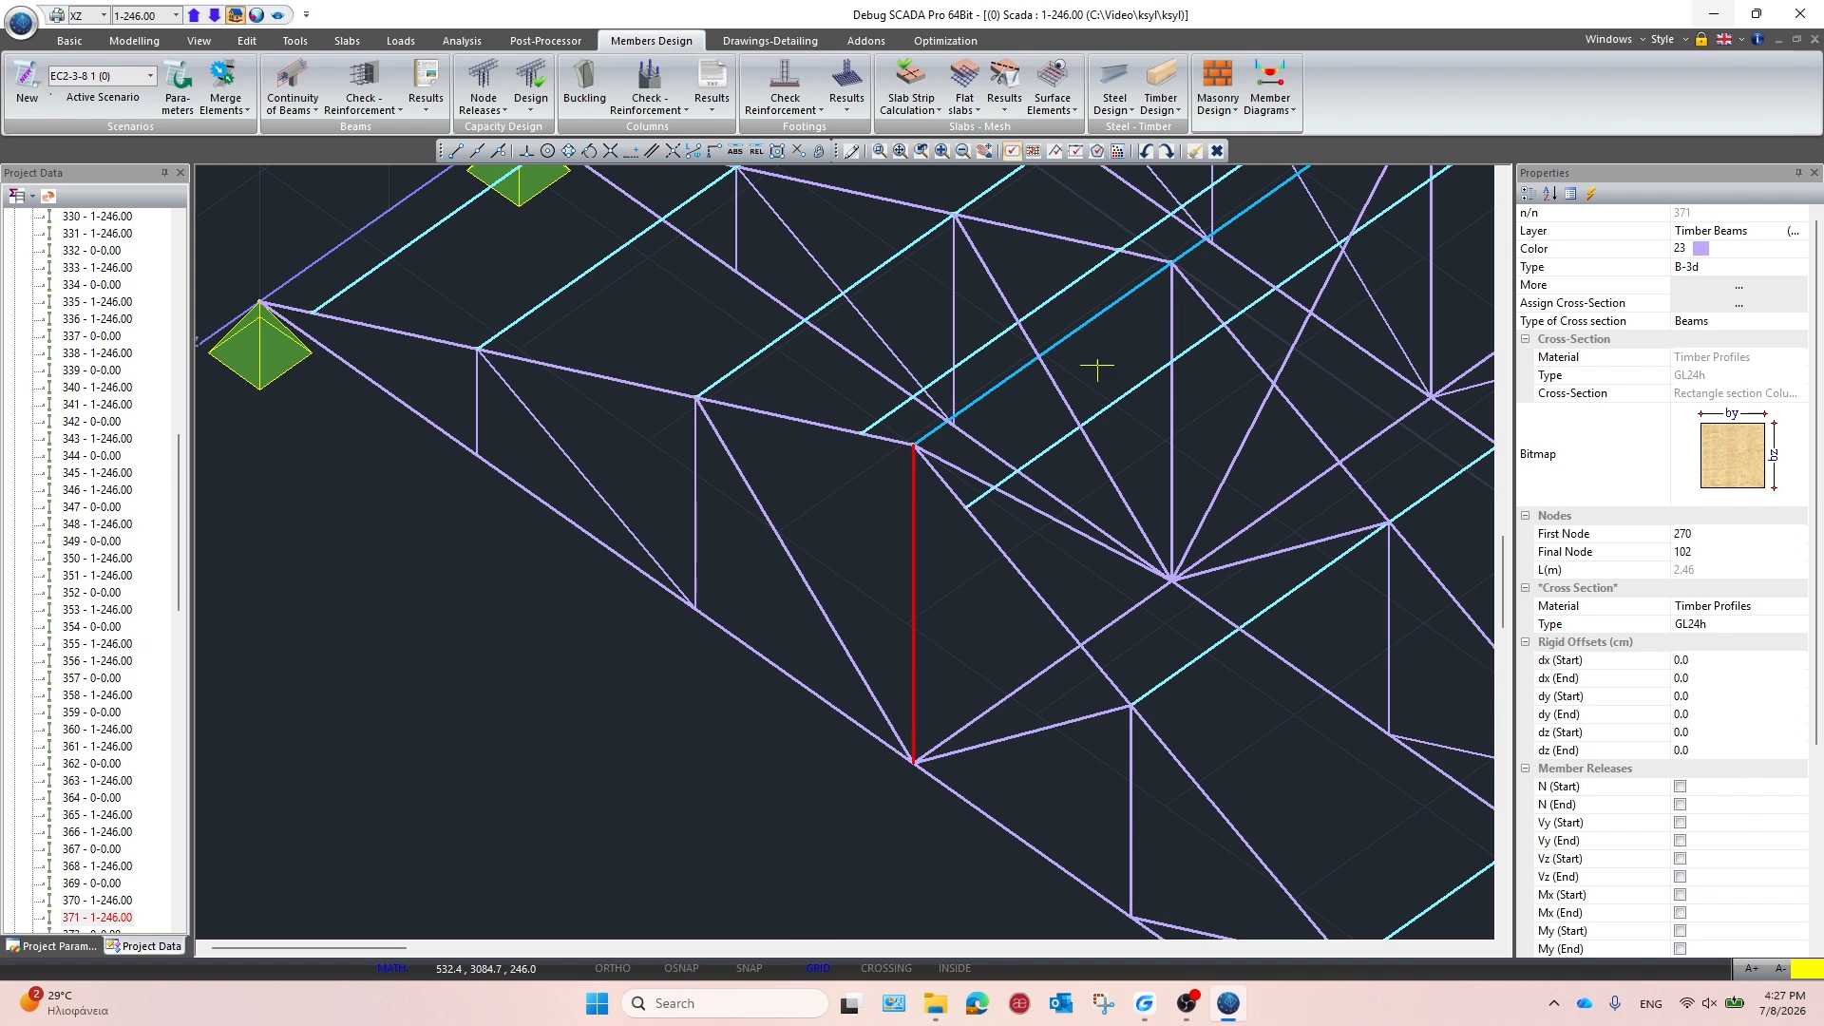
Switch back to SCADA Pro, open timber connection Con:1 to examine its joint geometry, and close it unchanged
left_click(1168, 109)
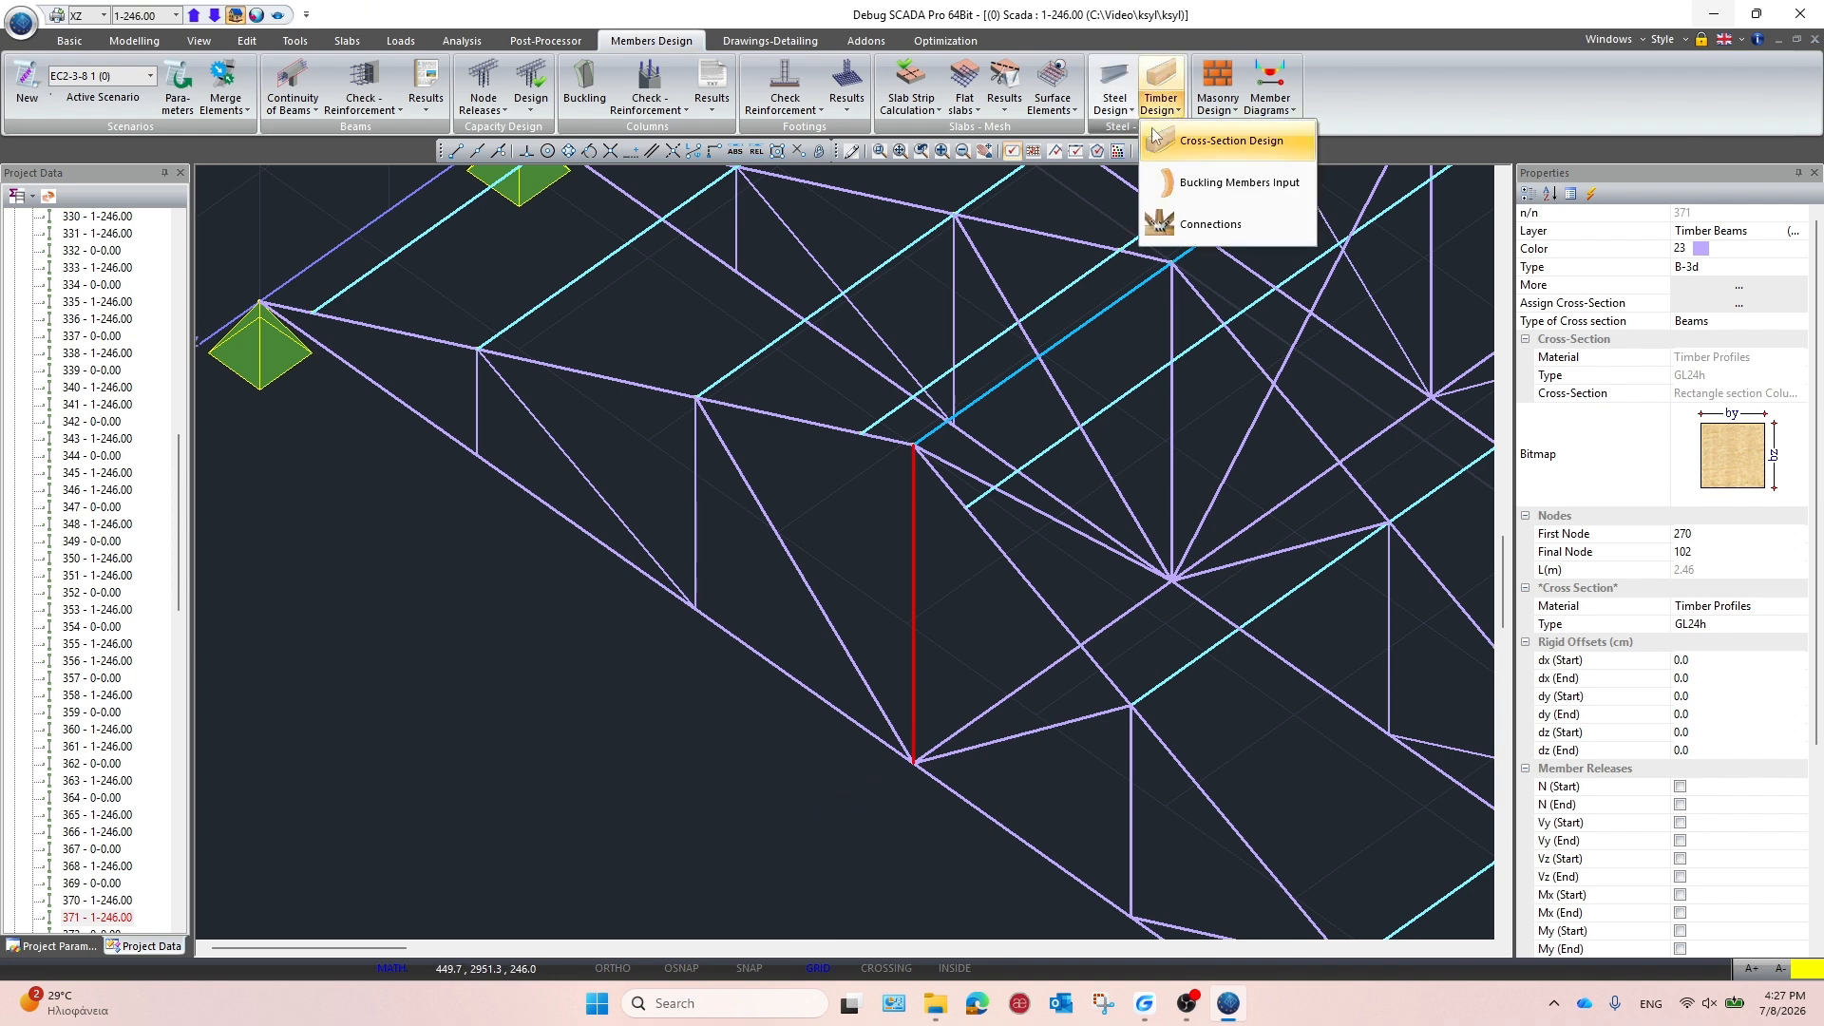
left_click(1199, 222)
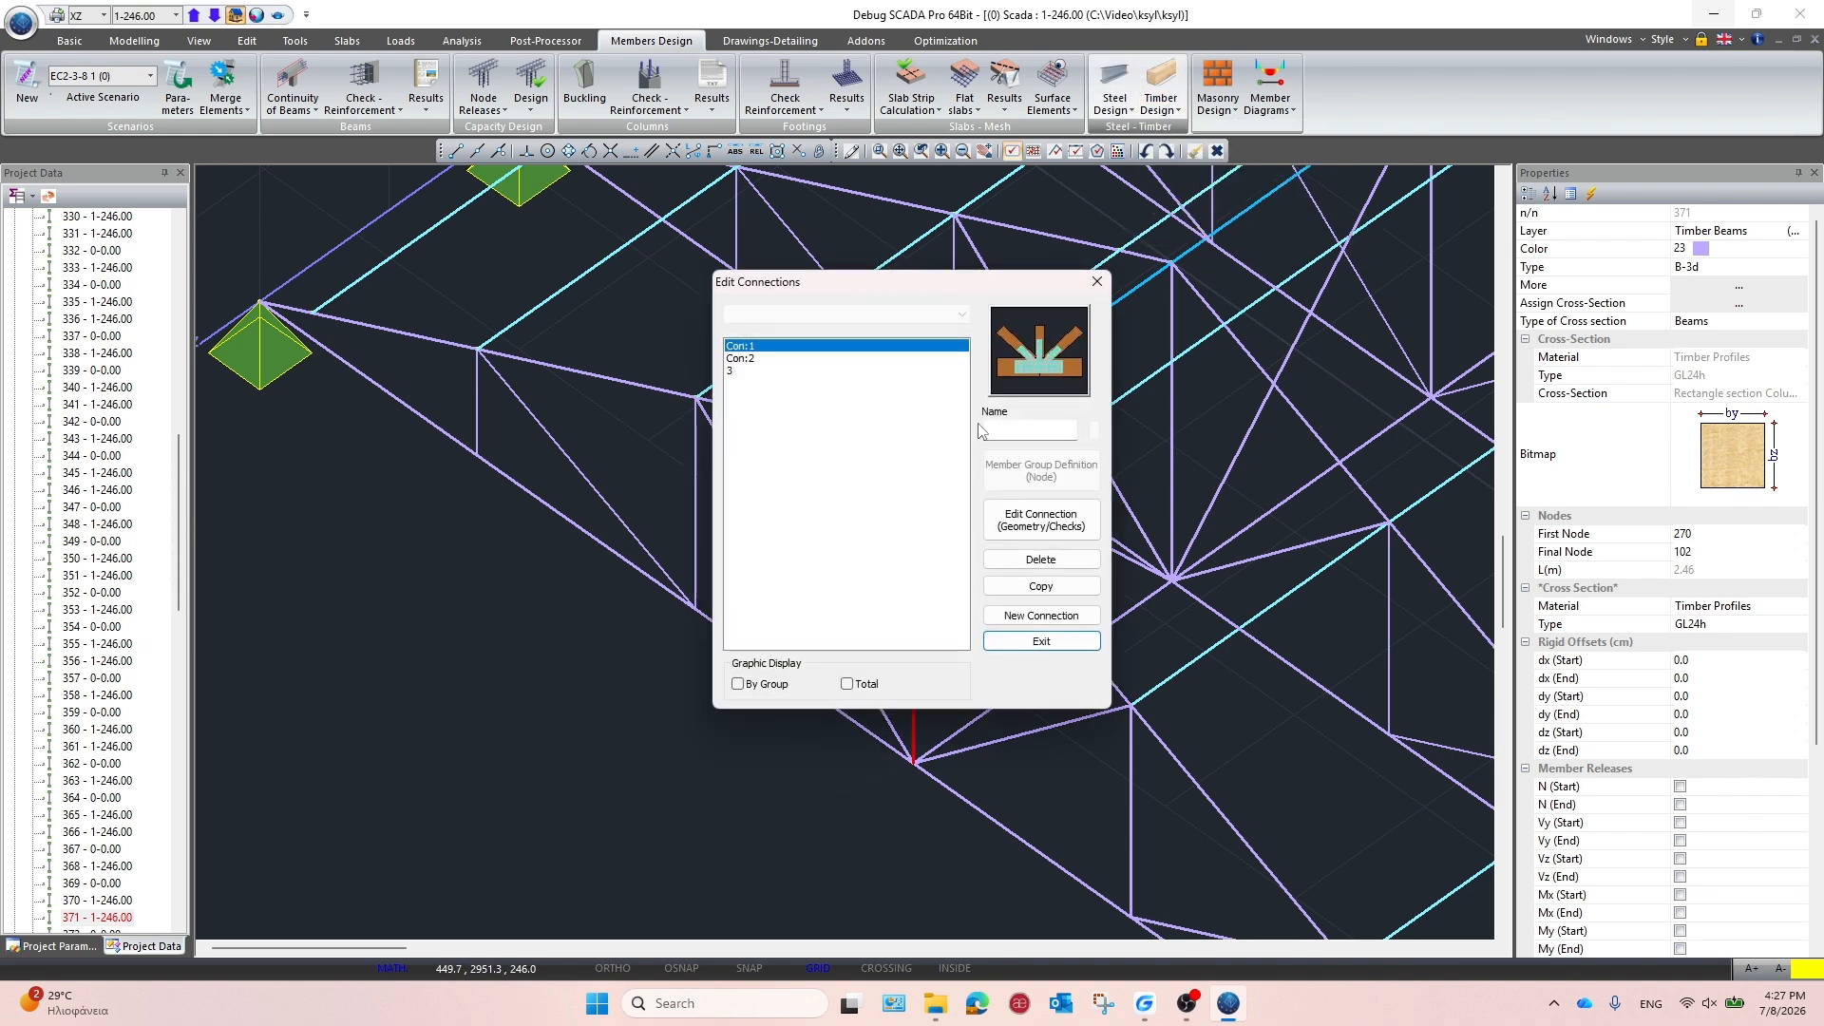
left_click(1044, 523)
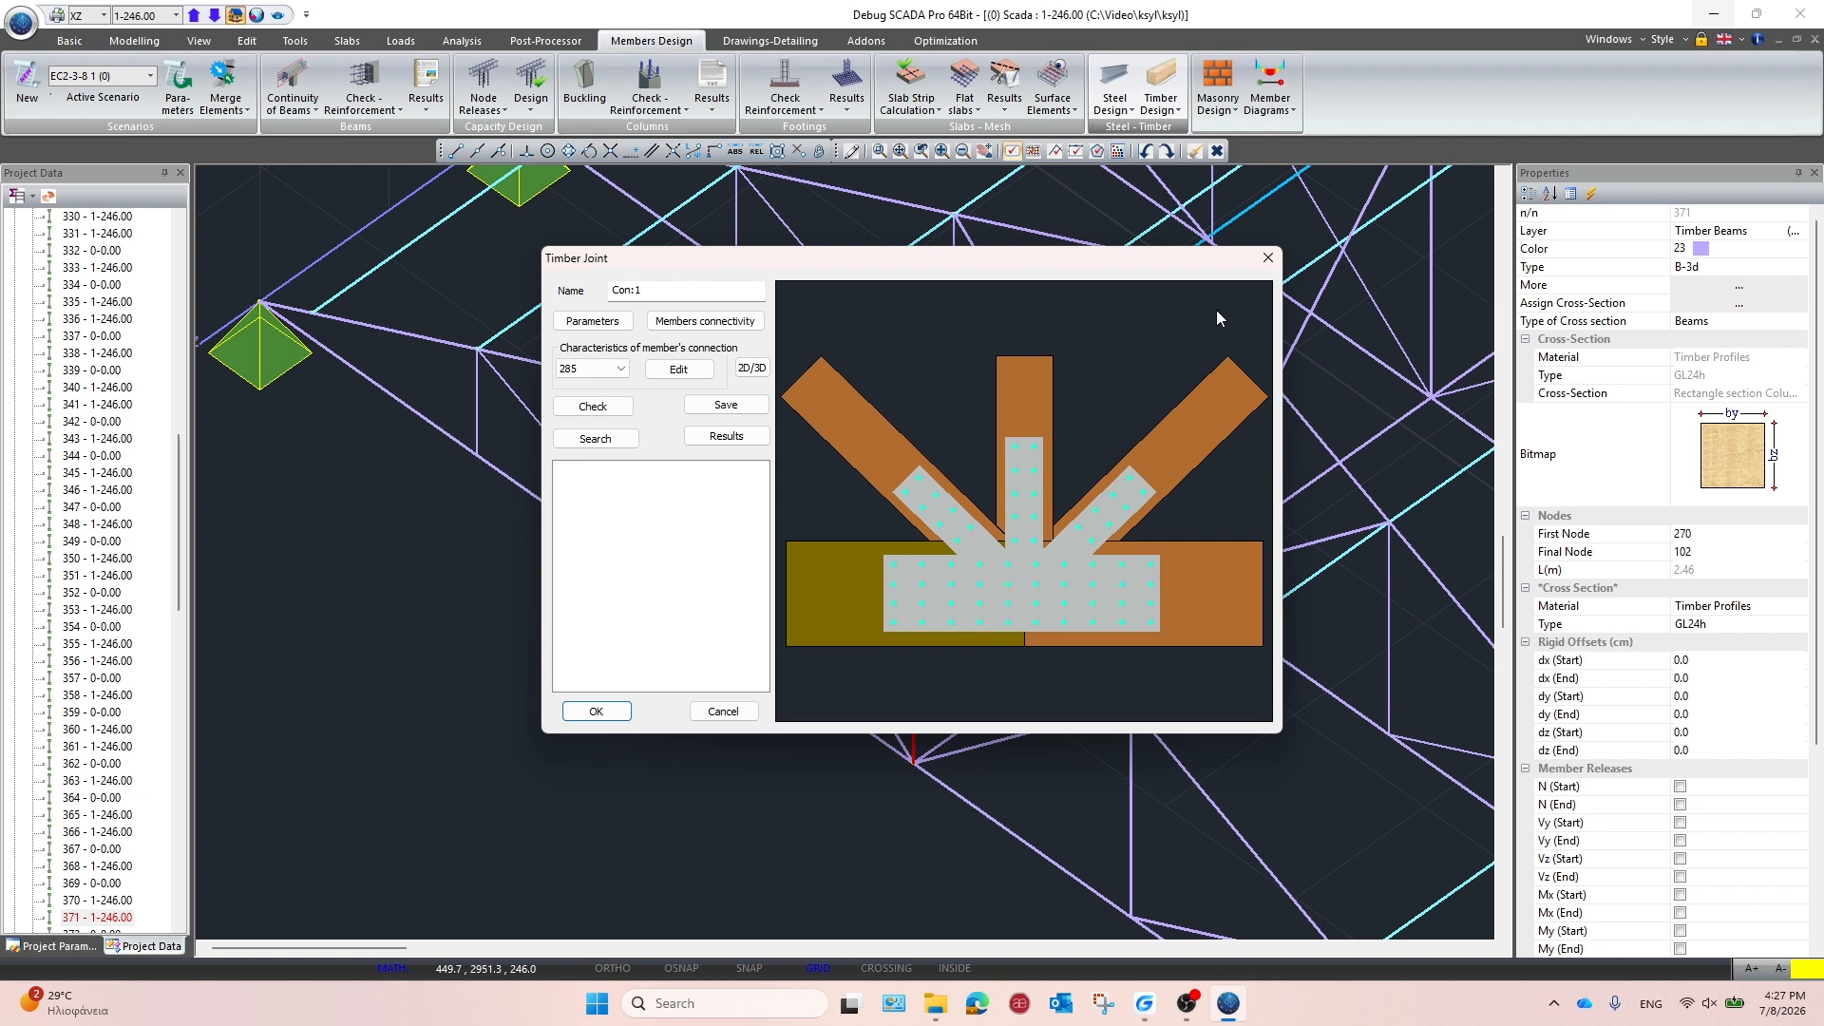
left_click(1267, 259)
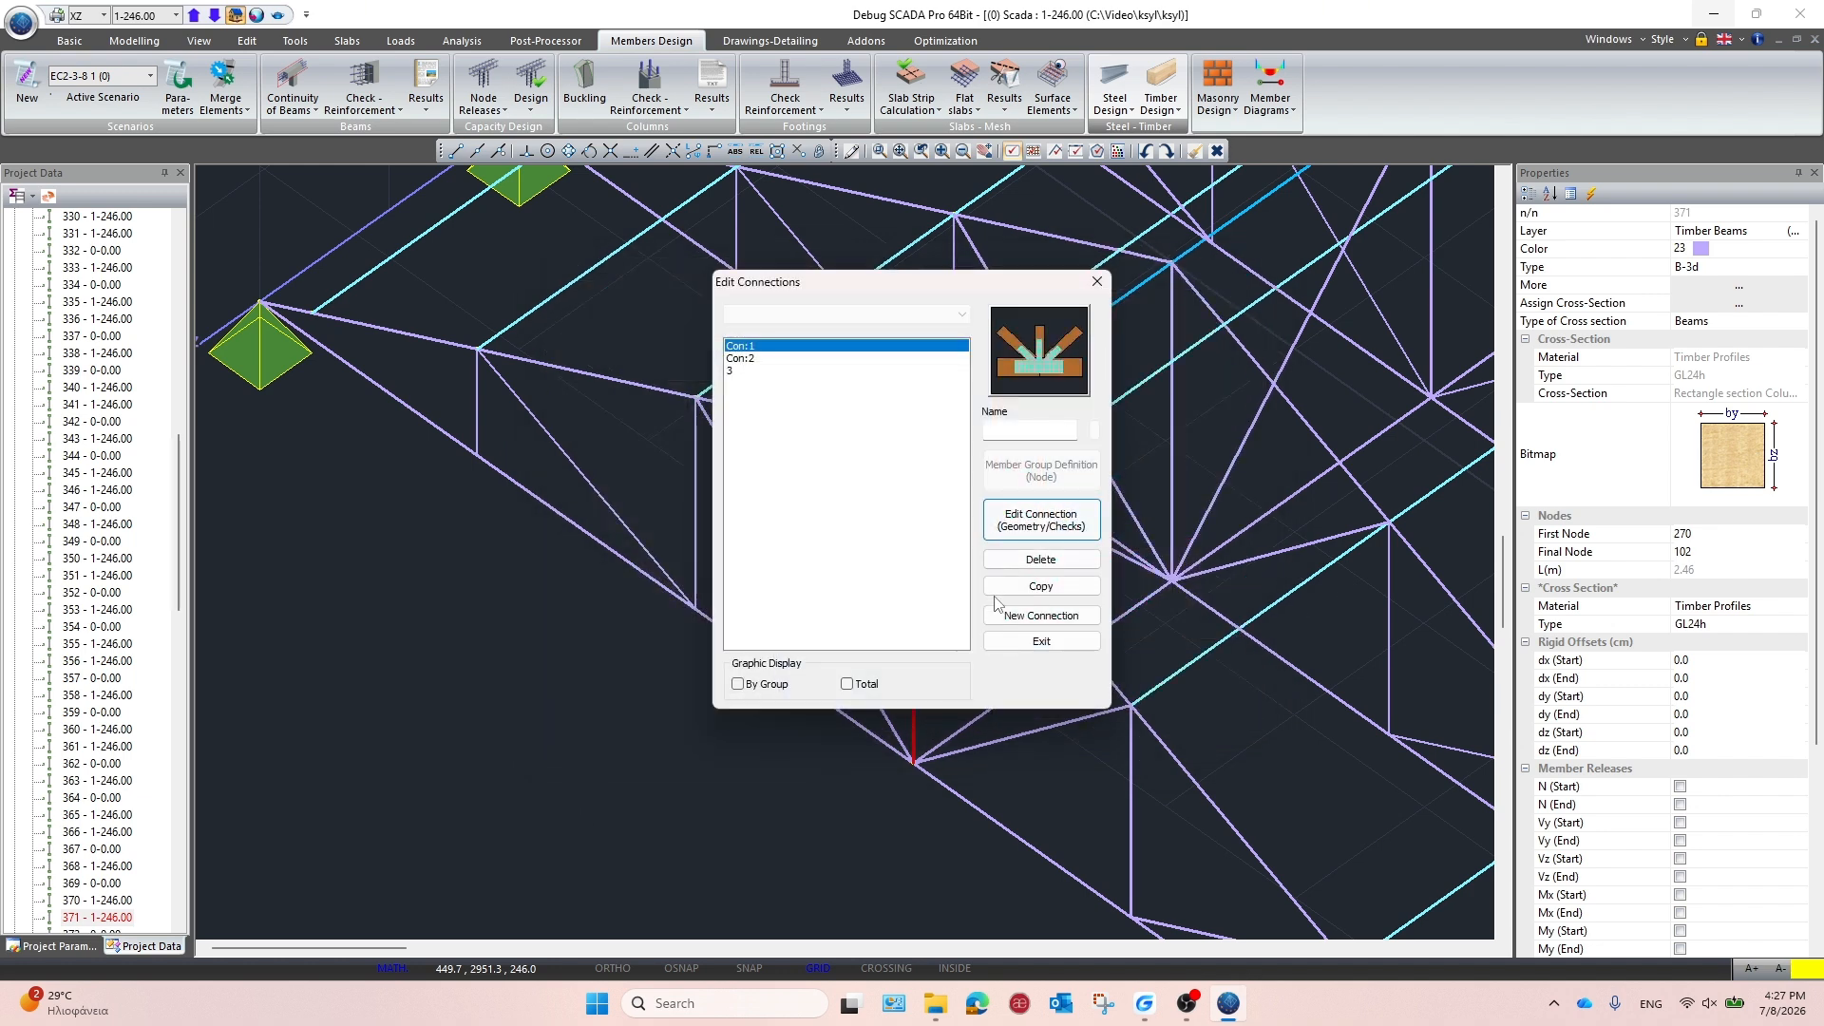
Close the connections list and place the detail drawing of timber connection Con:1 (0_Con_1.coj) near the upper corner of the drawing sheet
left_click(1041, 638)
left_click(1176, 111)
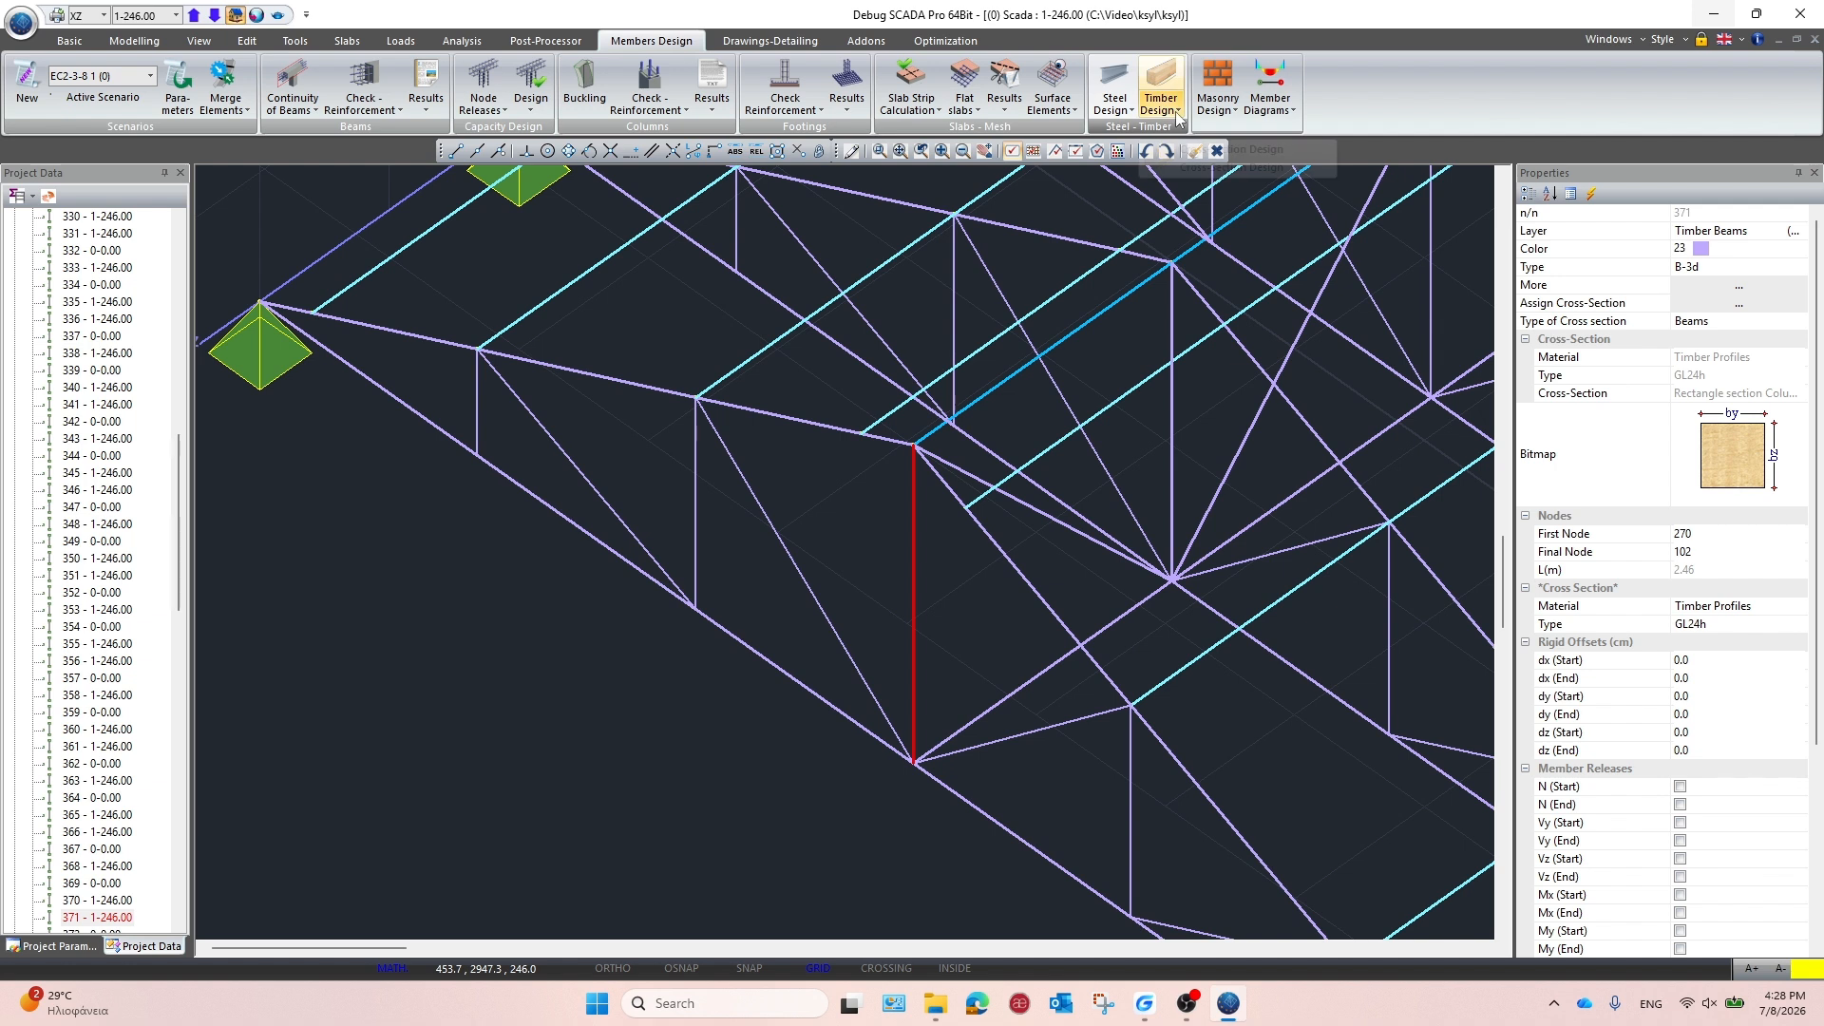
left_click(1225, 157)
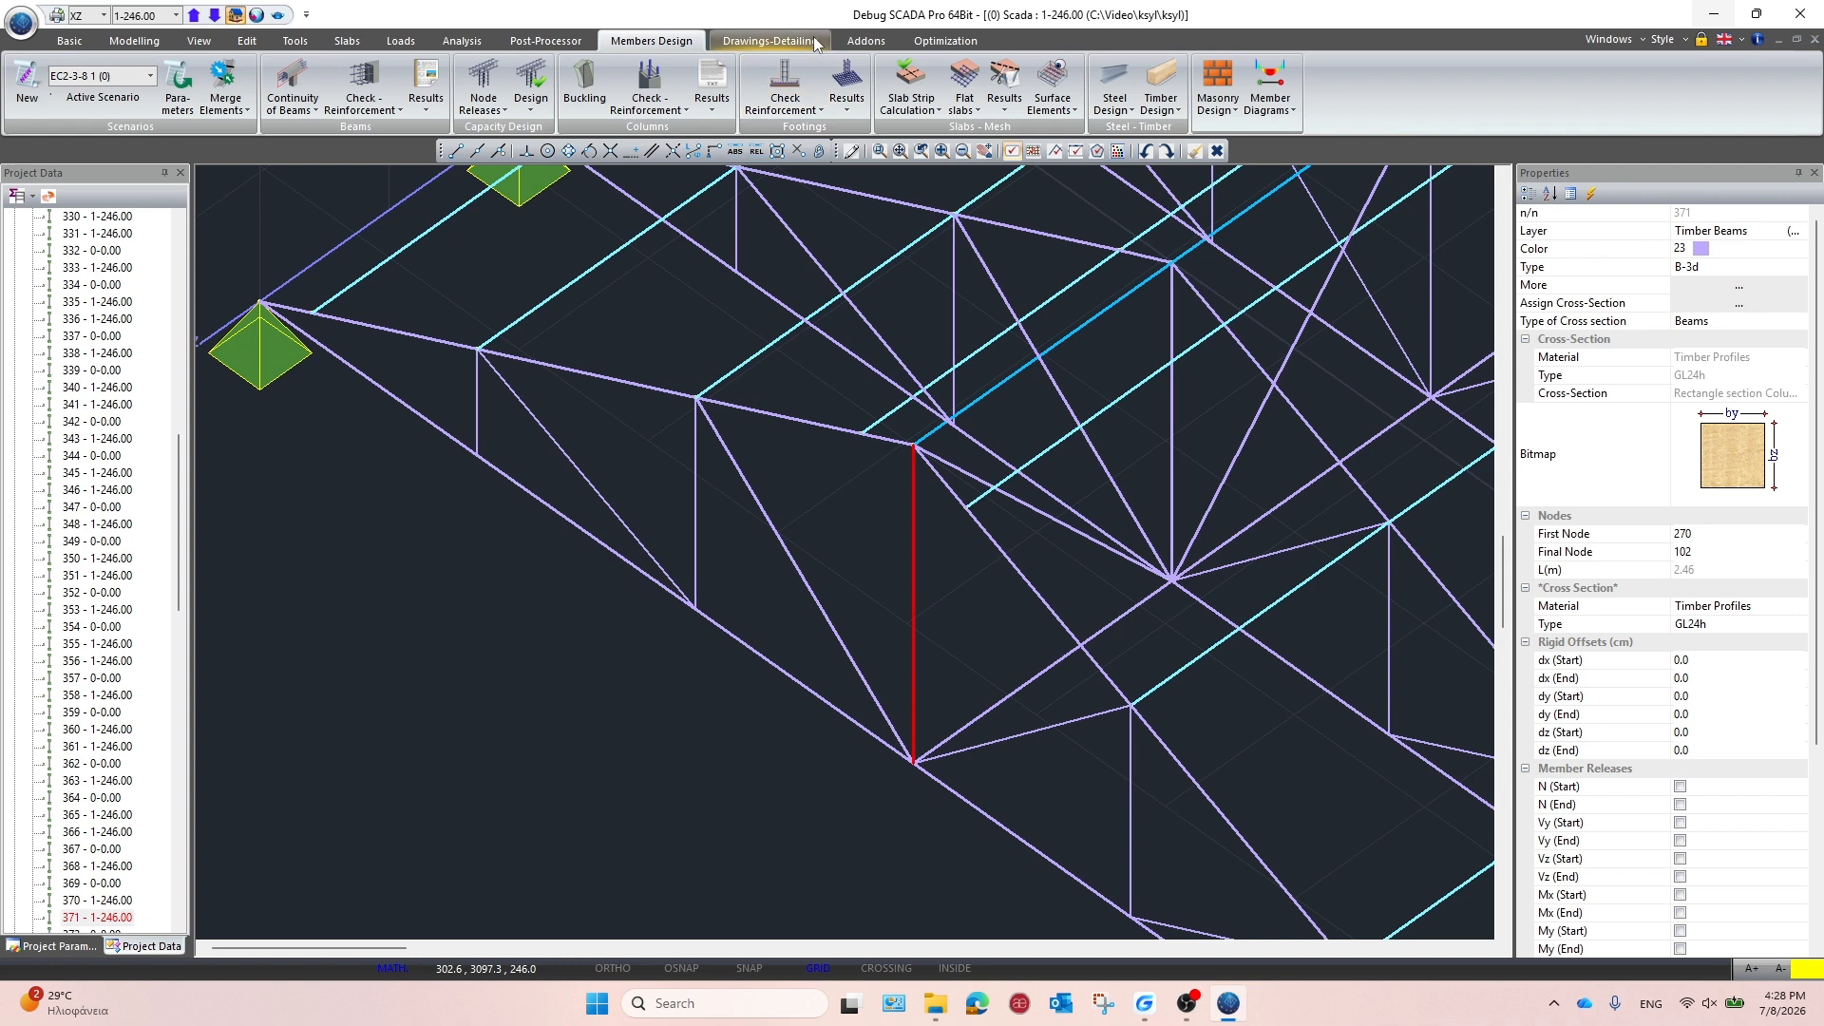
left_click(769, 40)
left_click(376, 83)
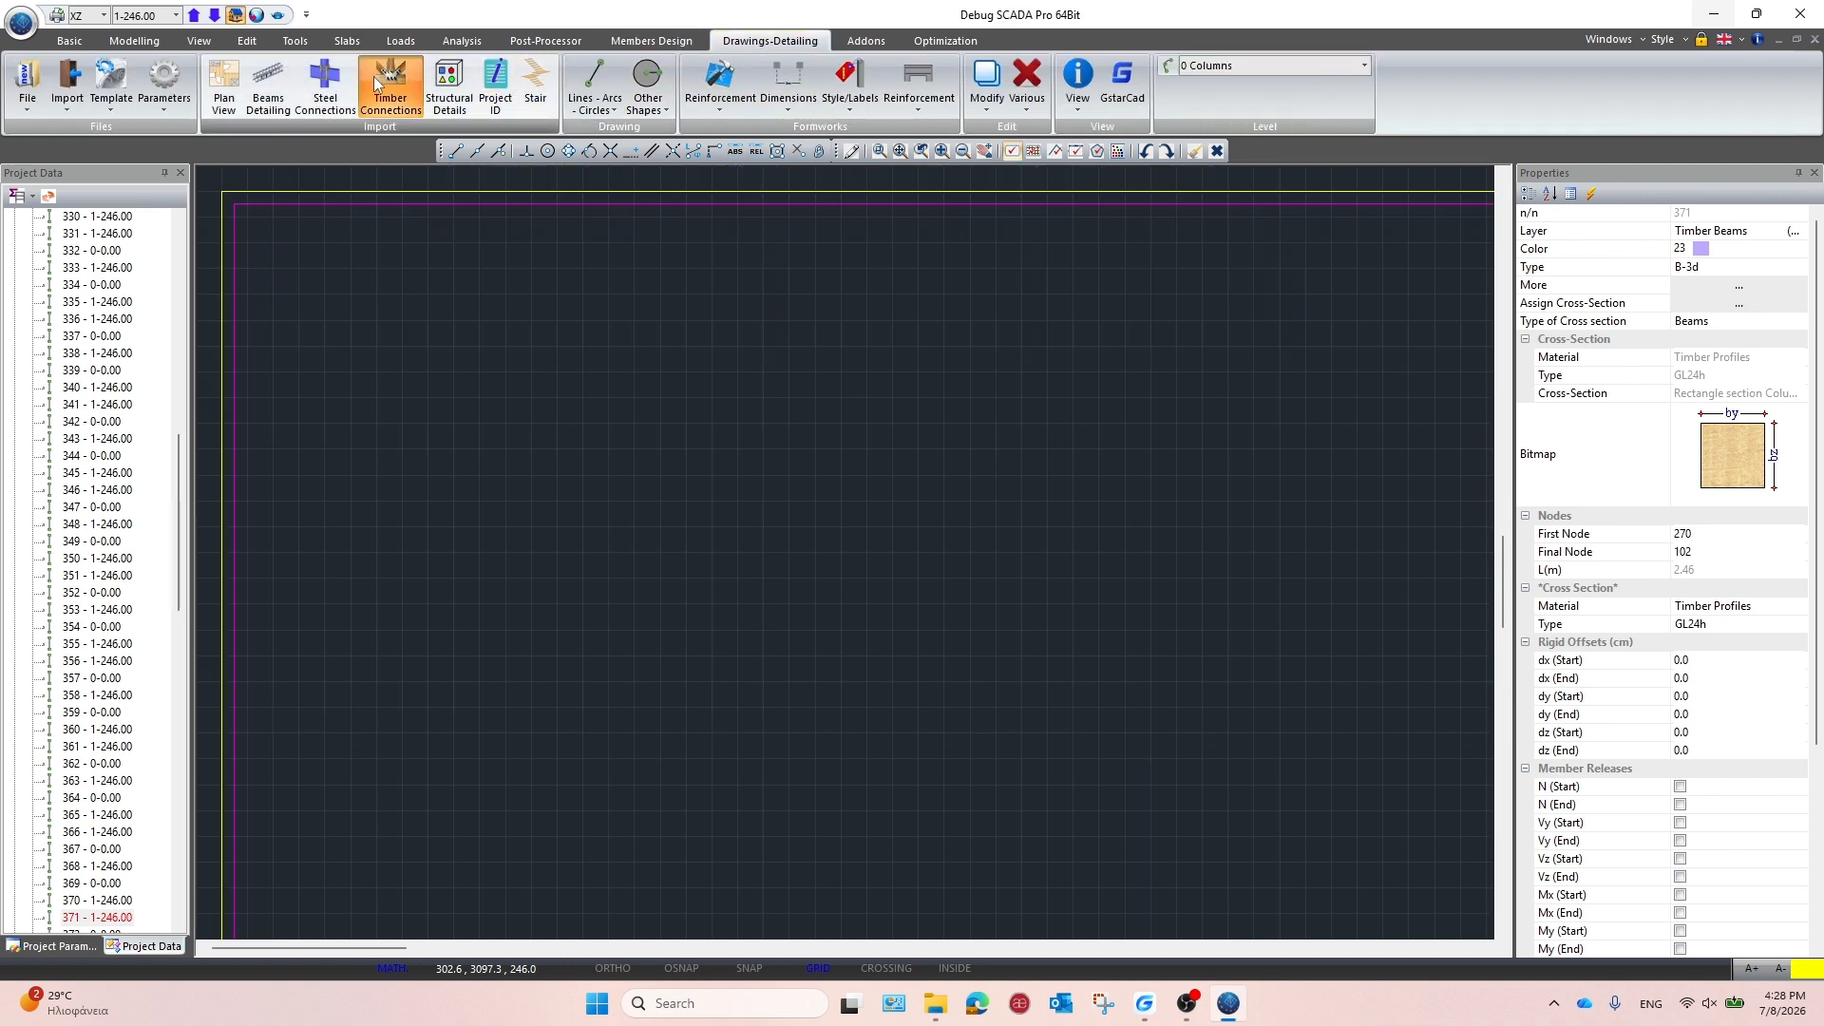
left_click(673, 286)
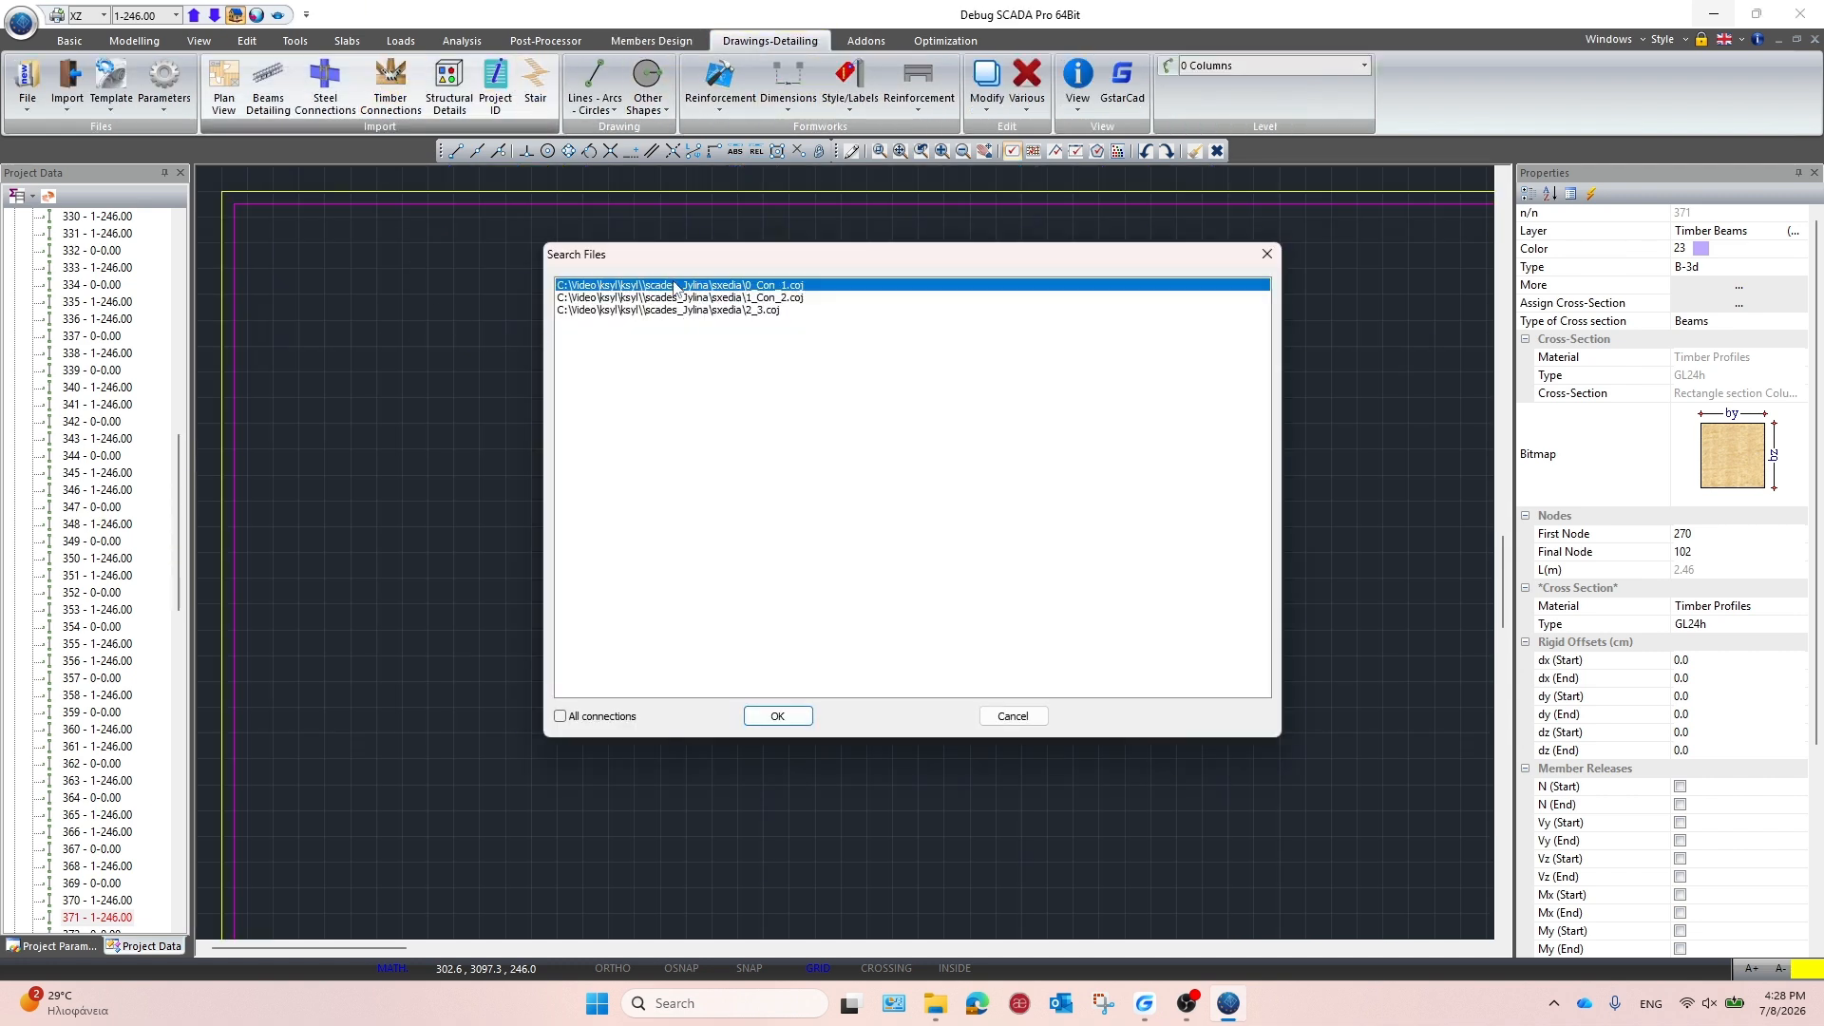
left_click(775, 716)
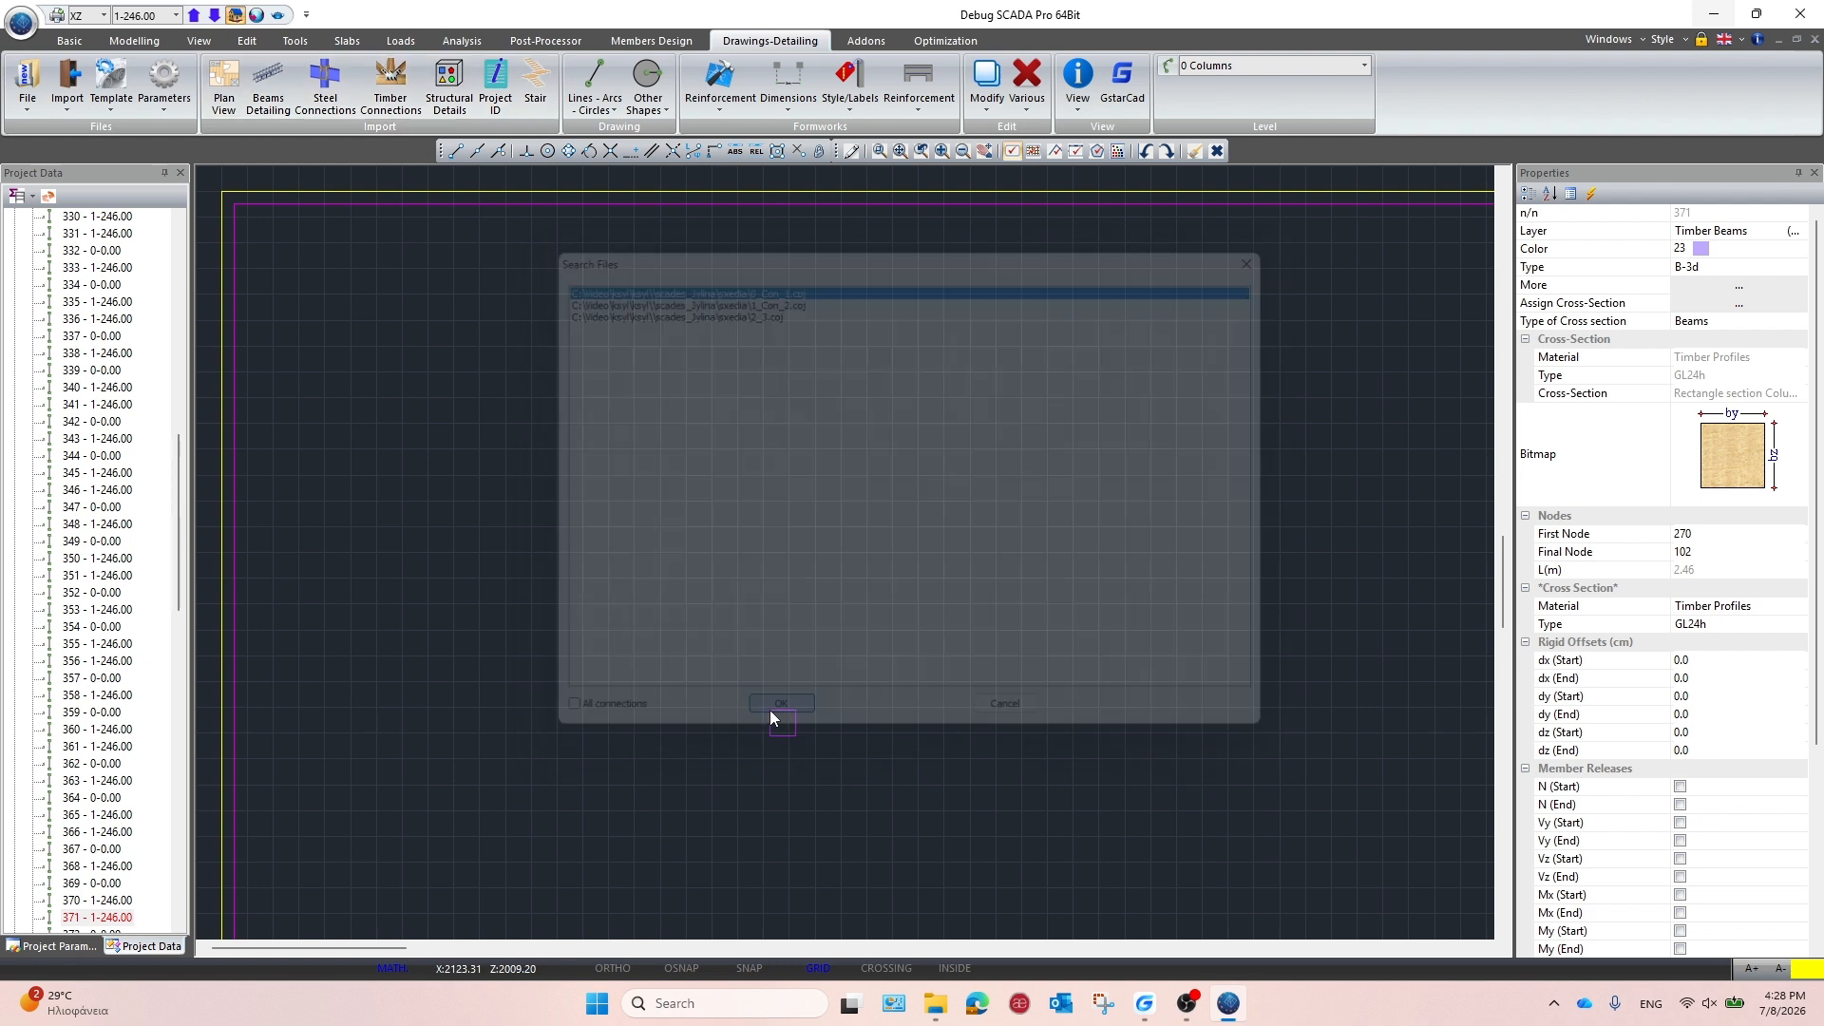
left_click(348, 321)
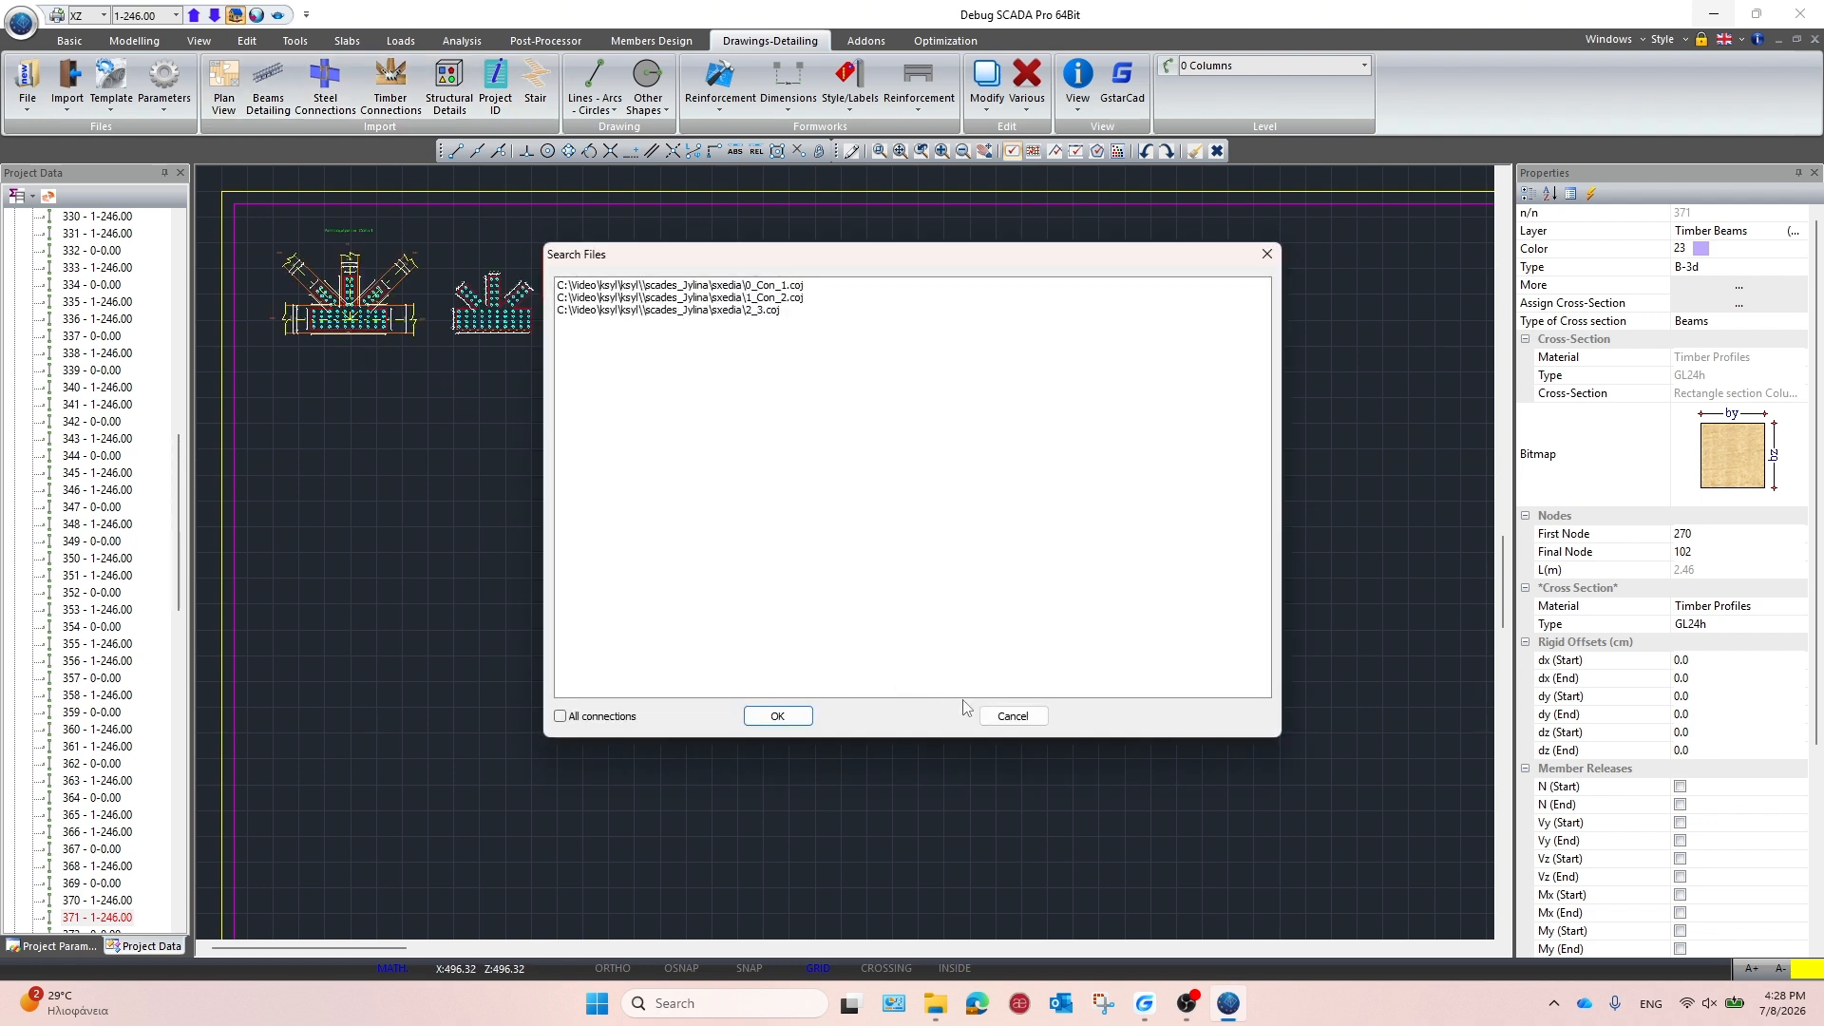
left_click(1008, 716)
Examine the placed Con:1 detail drawing, including its dowel layout, dimensions and material table
middle_click_drag(416, 416, 479, 467)
scroll(741, 540, "up", 6)
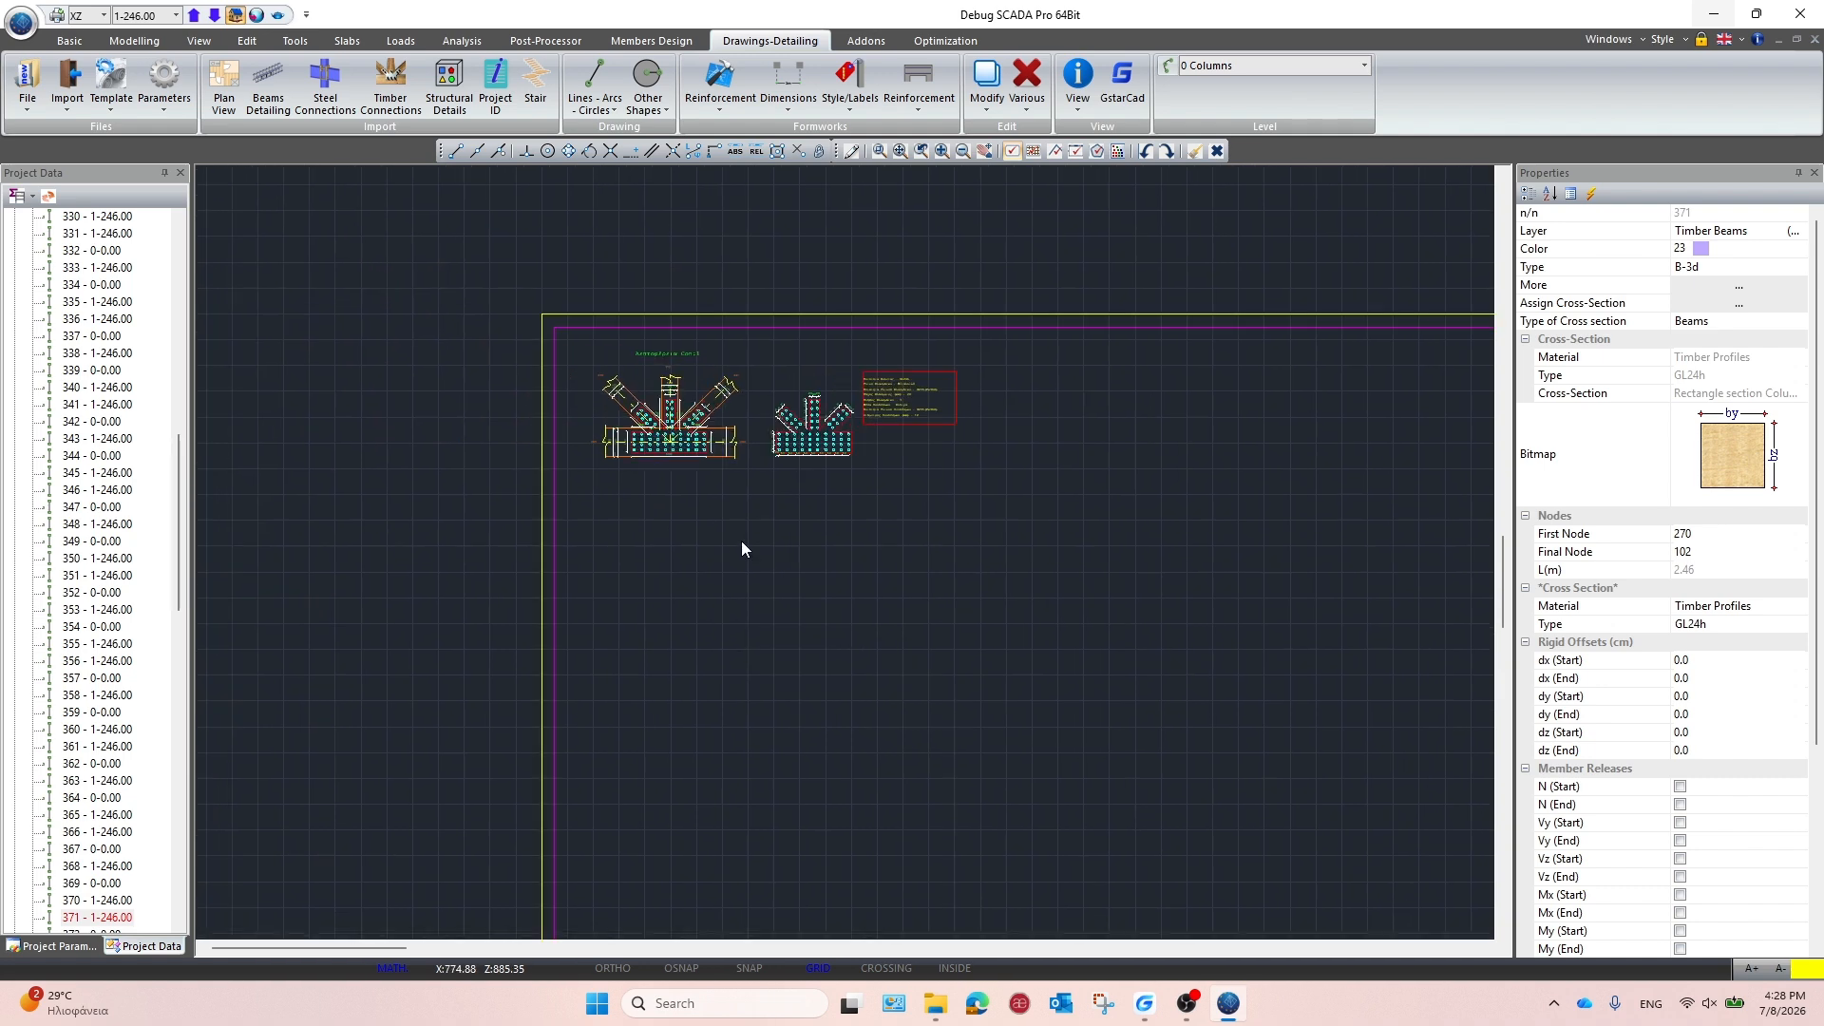
scroll(706, 375, "up", 1)
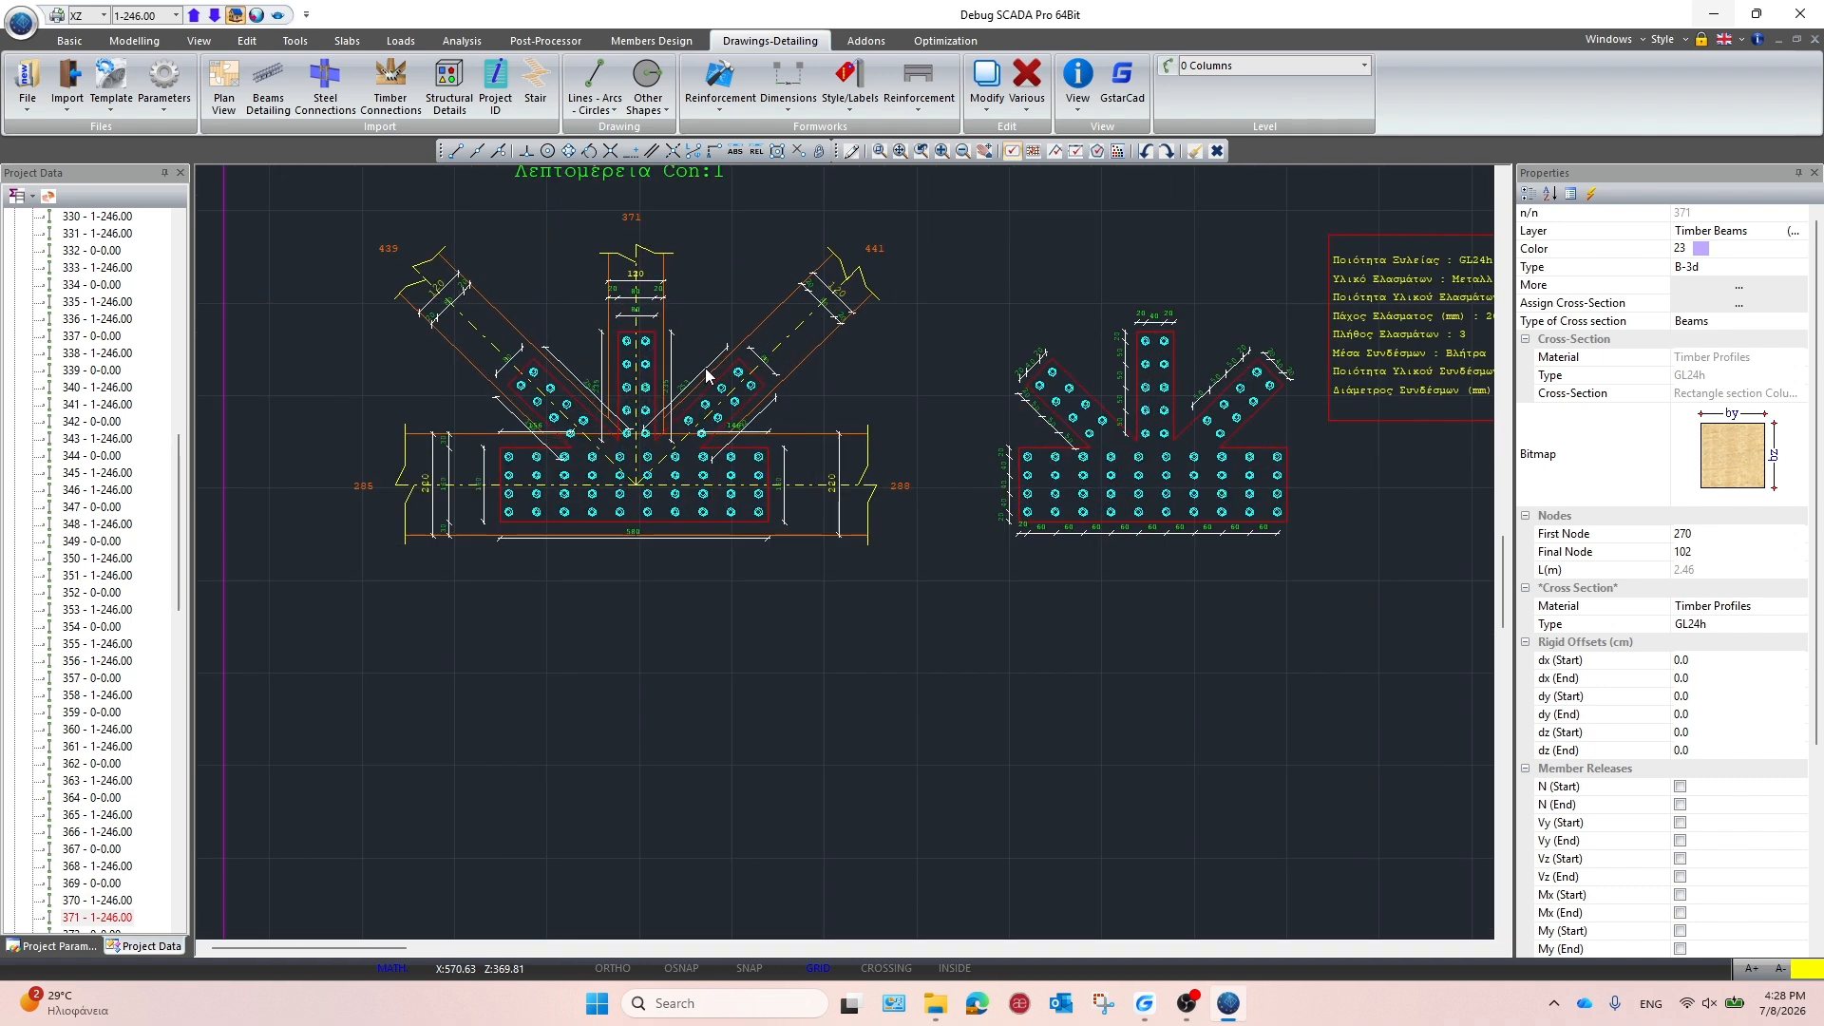
scroll(694, 337, "up", 2)
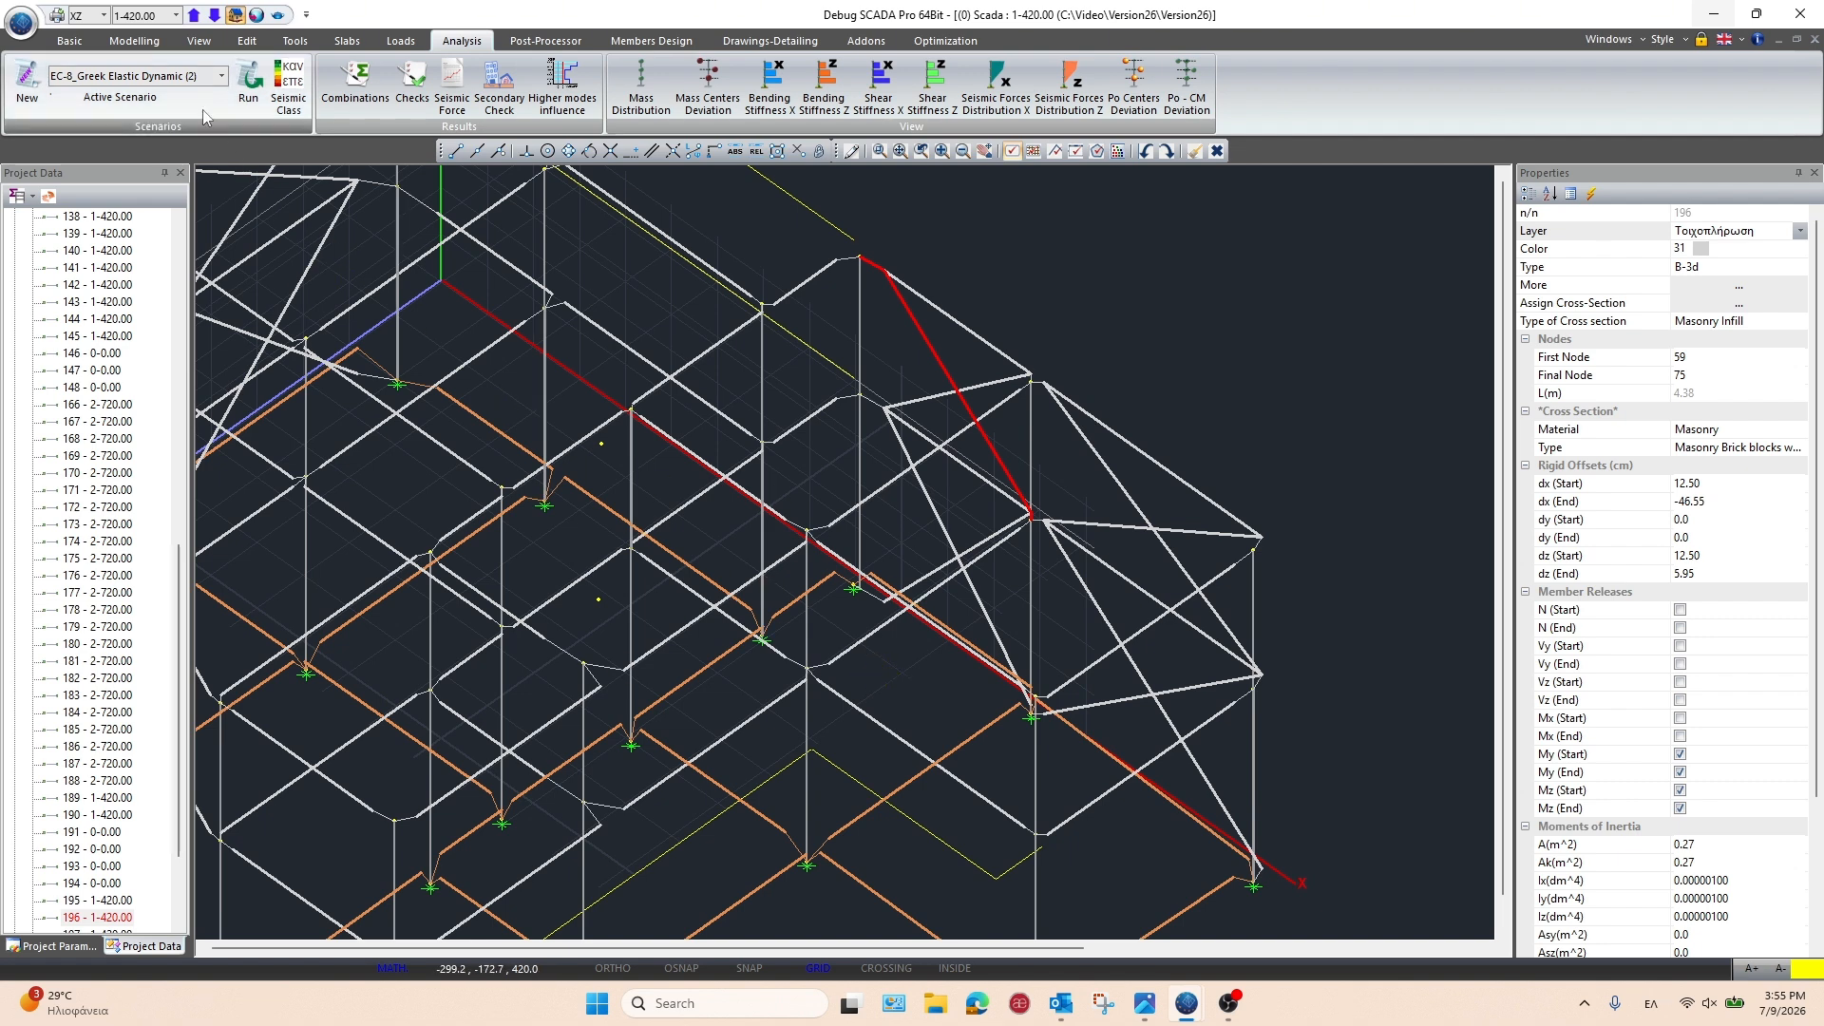
Start the Masonry Infill modelling command
left_click(133, 41)
left_click(453, 86)
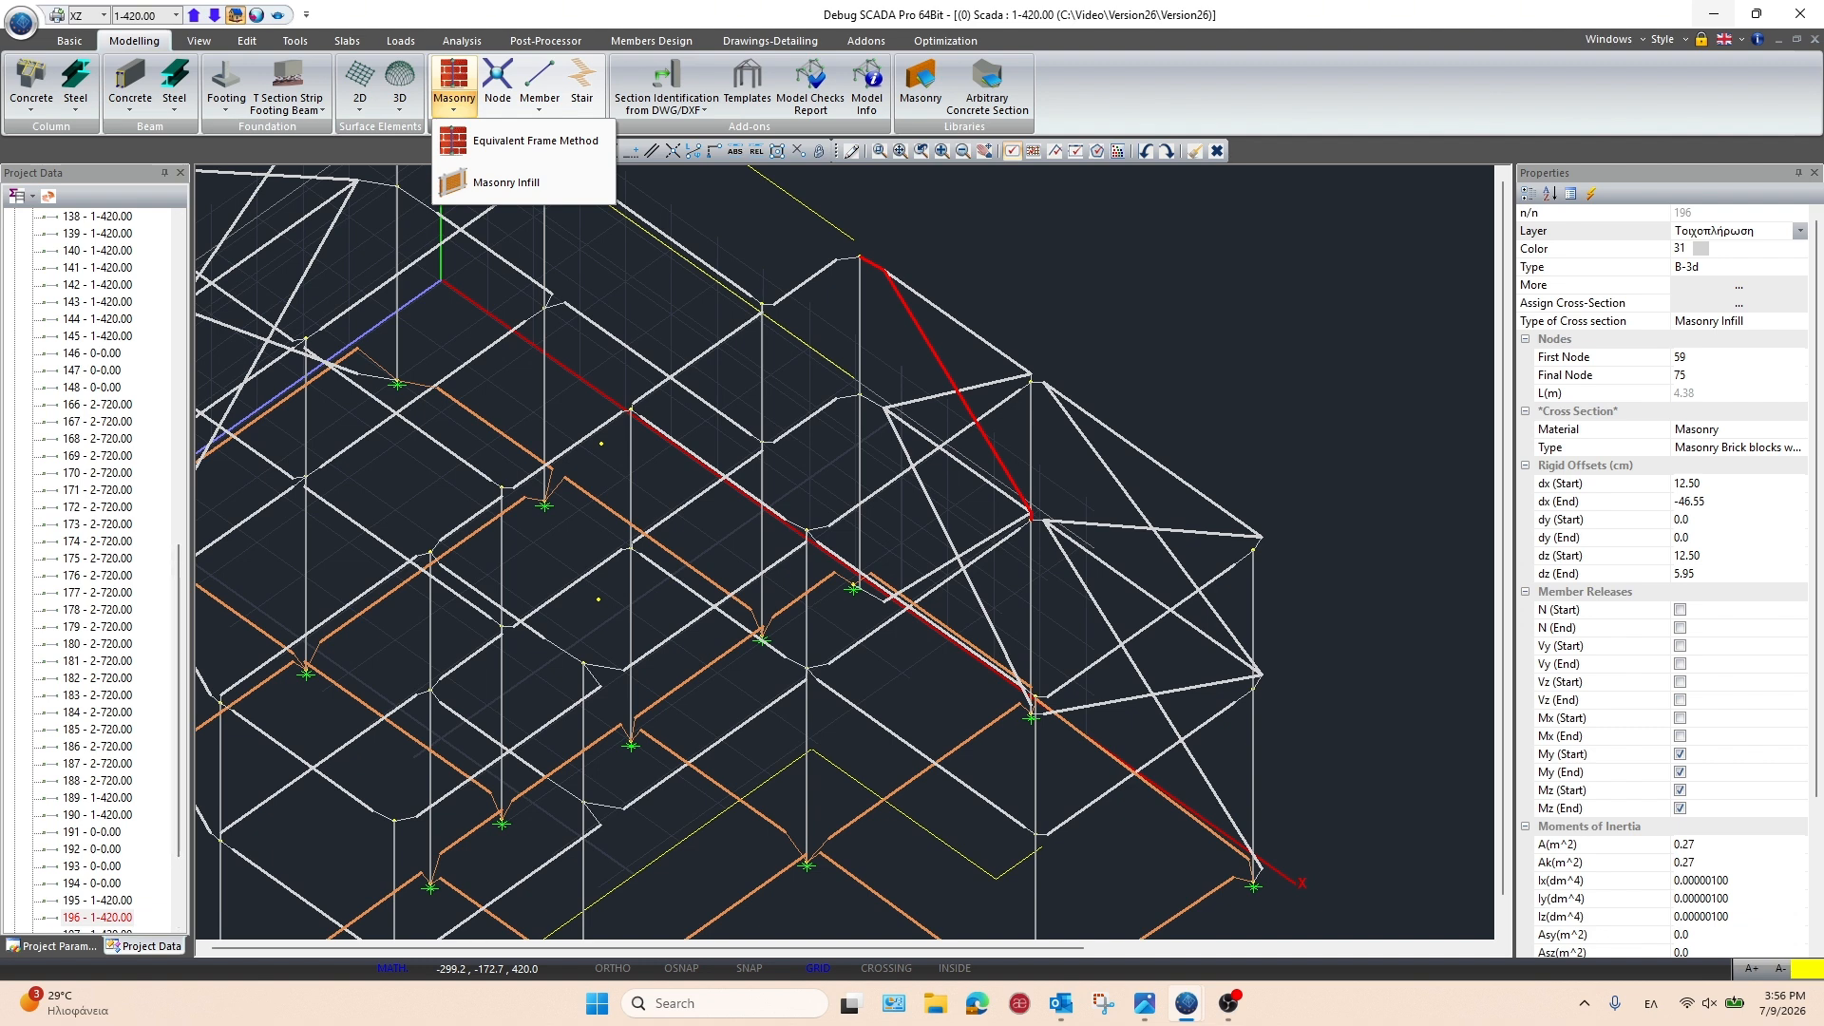
left_click(506, 182)
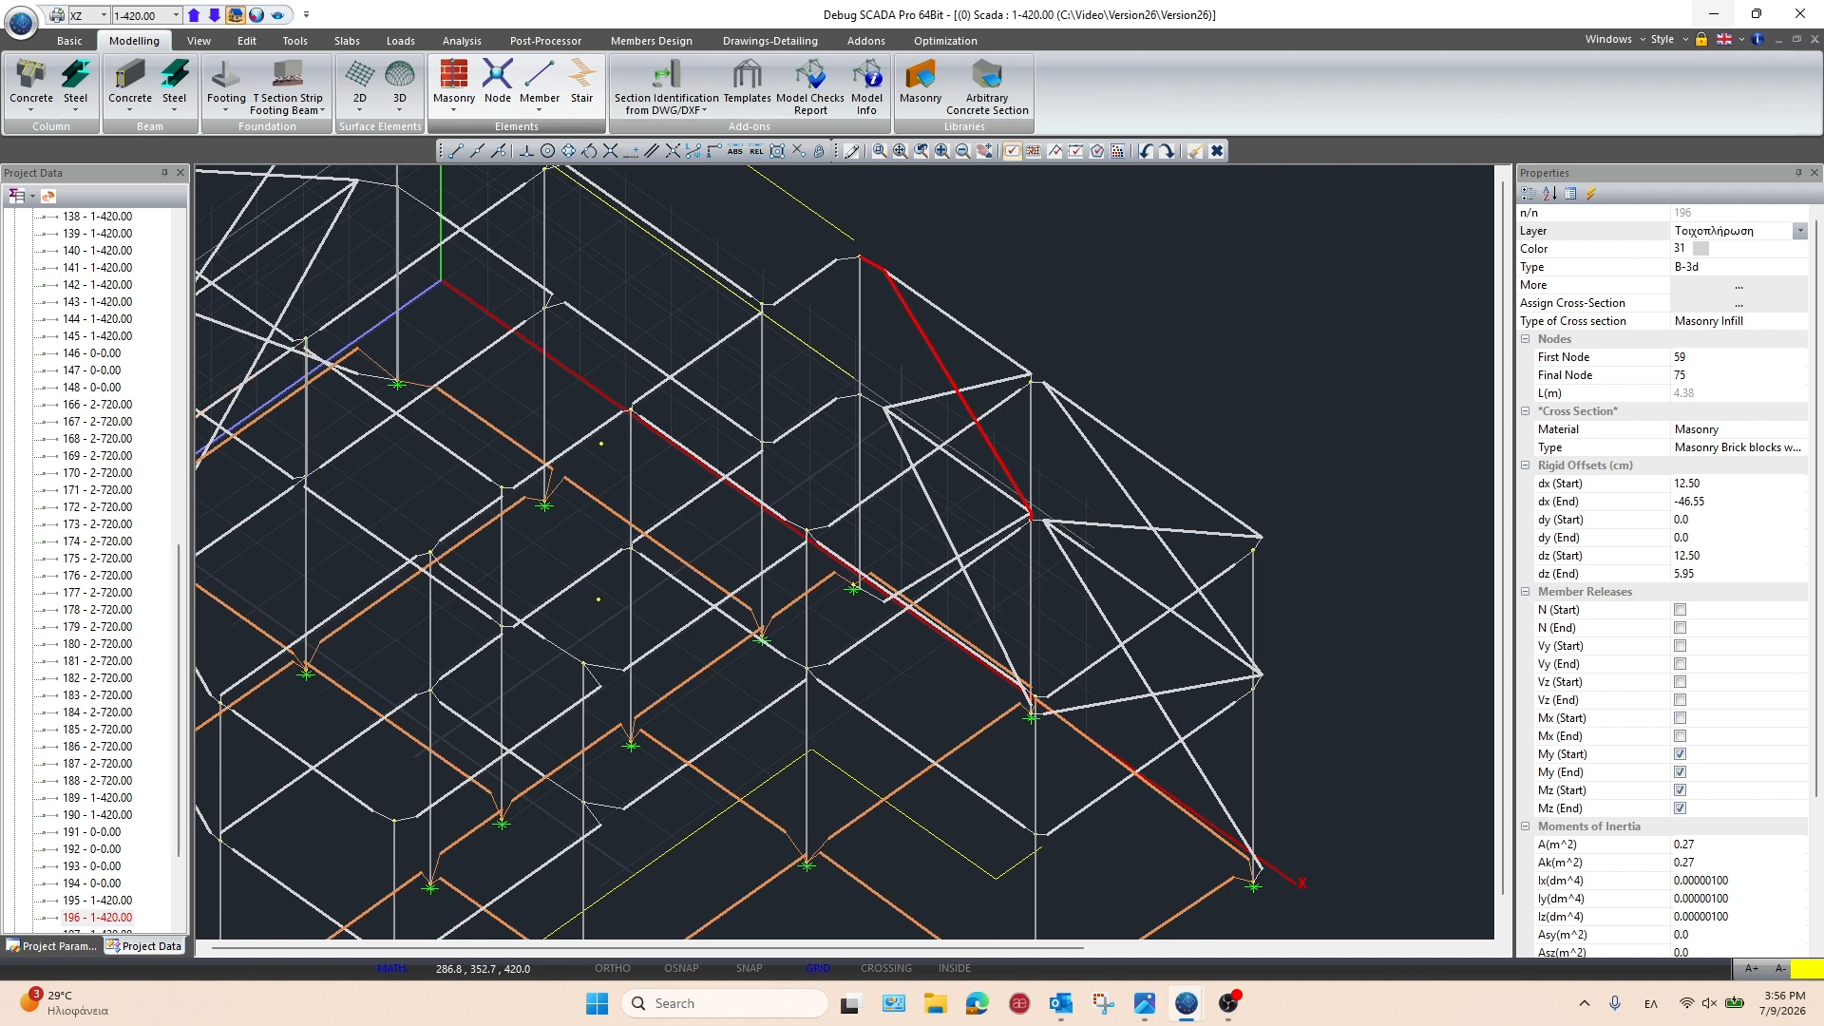
In the KANEPE parameters of the EC-8_Greek Elastic Dynamic analysis, set the behaviour factor option to favourable presence or absence of infill walls
left_click(464, 40)
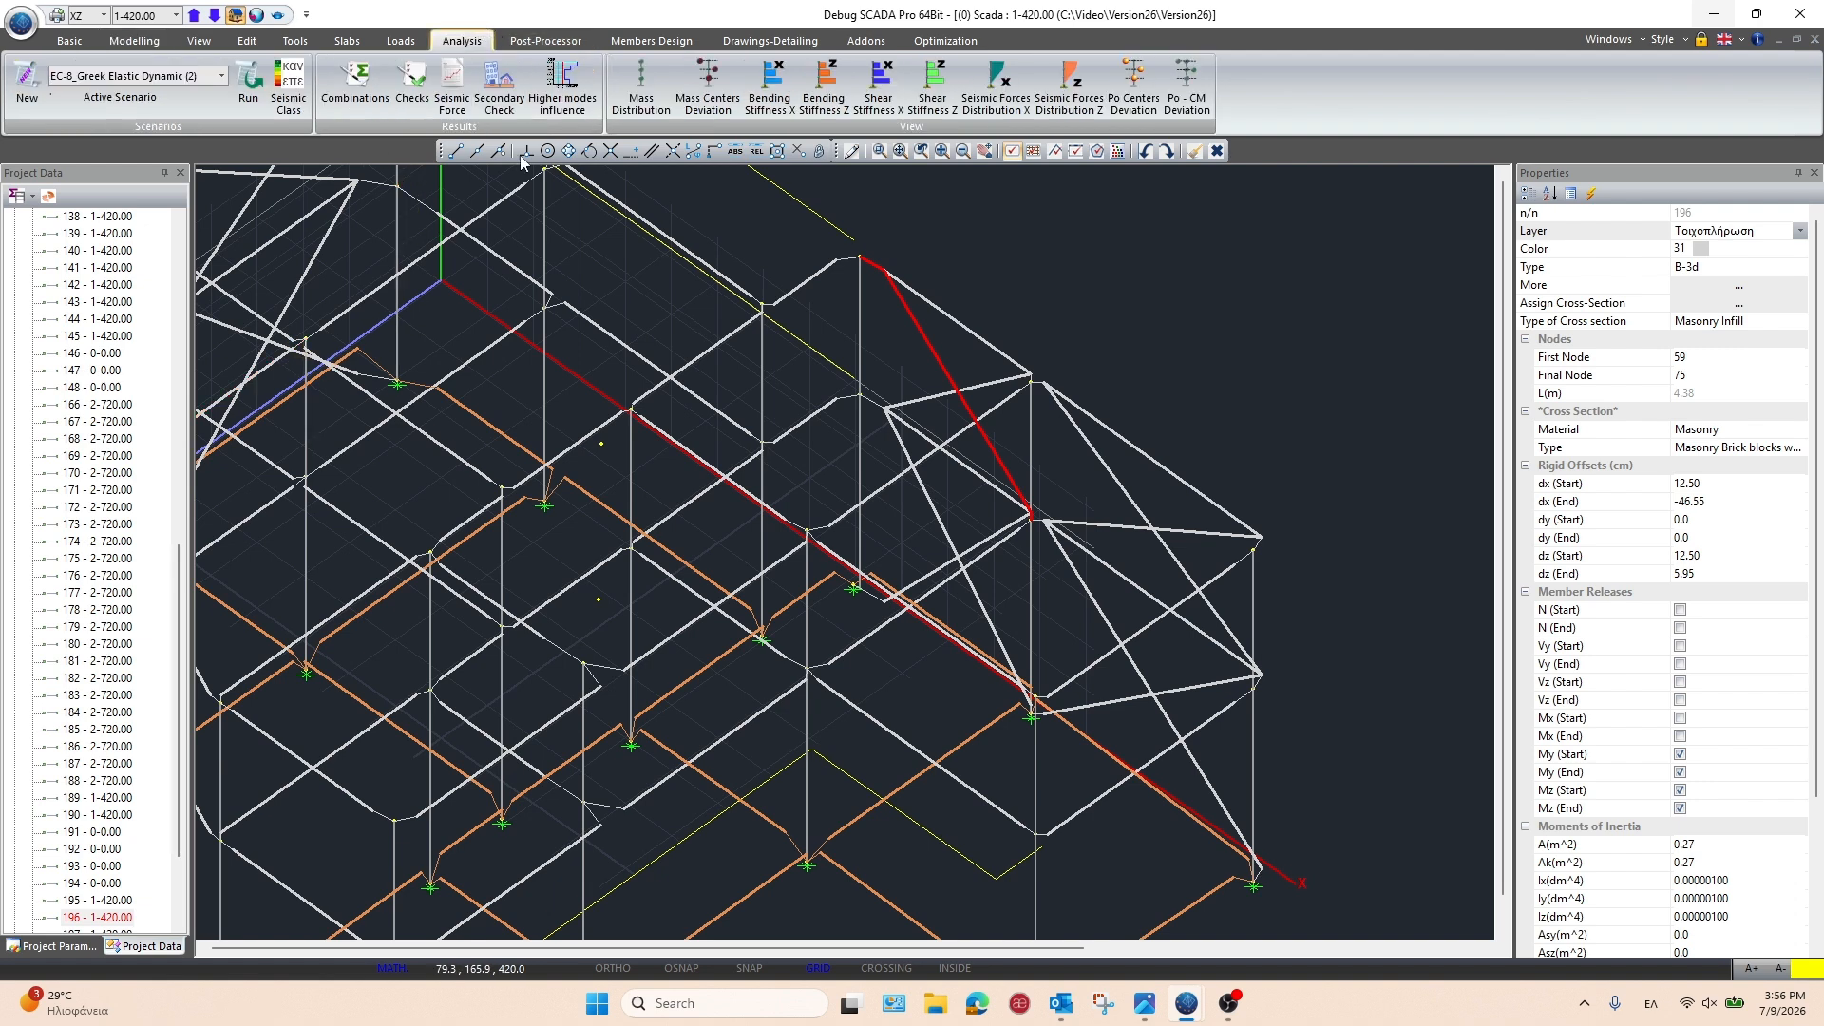
left_click(248, 78)
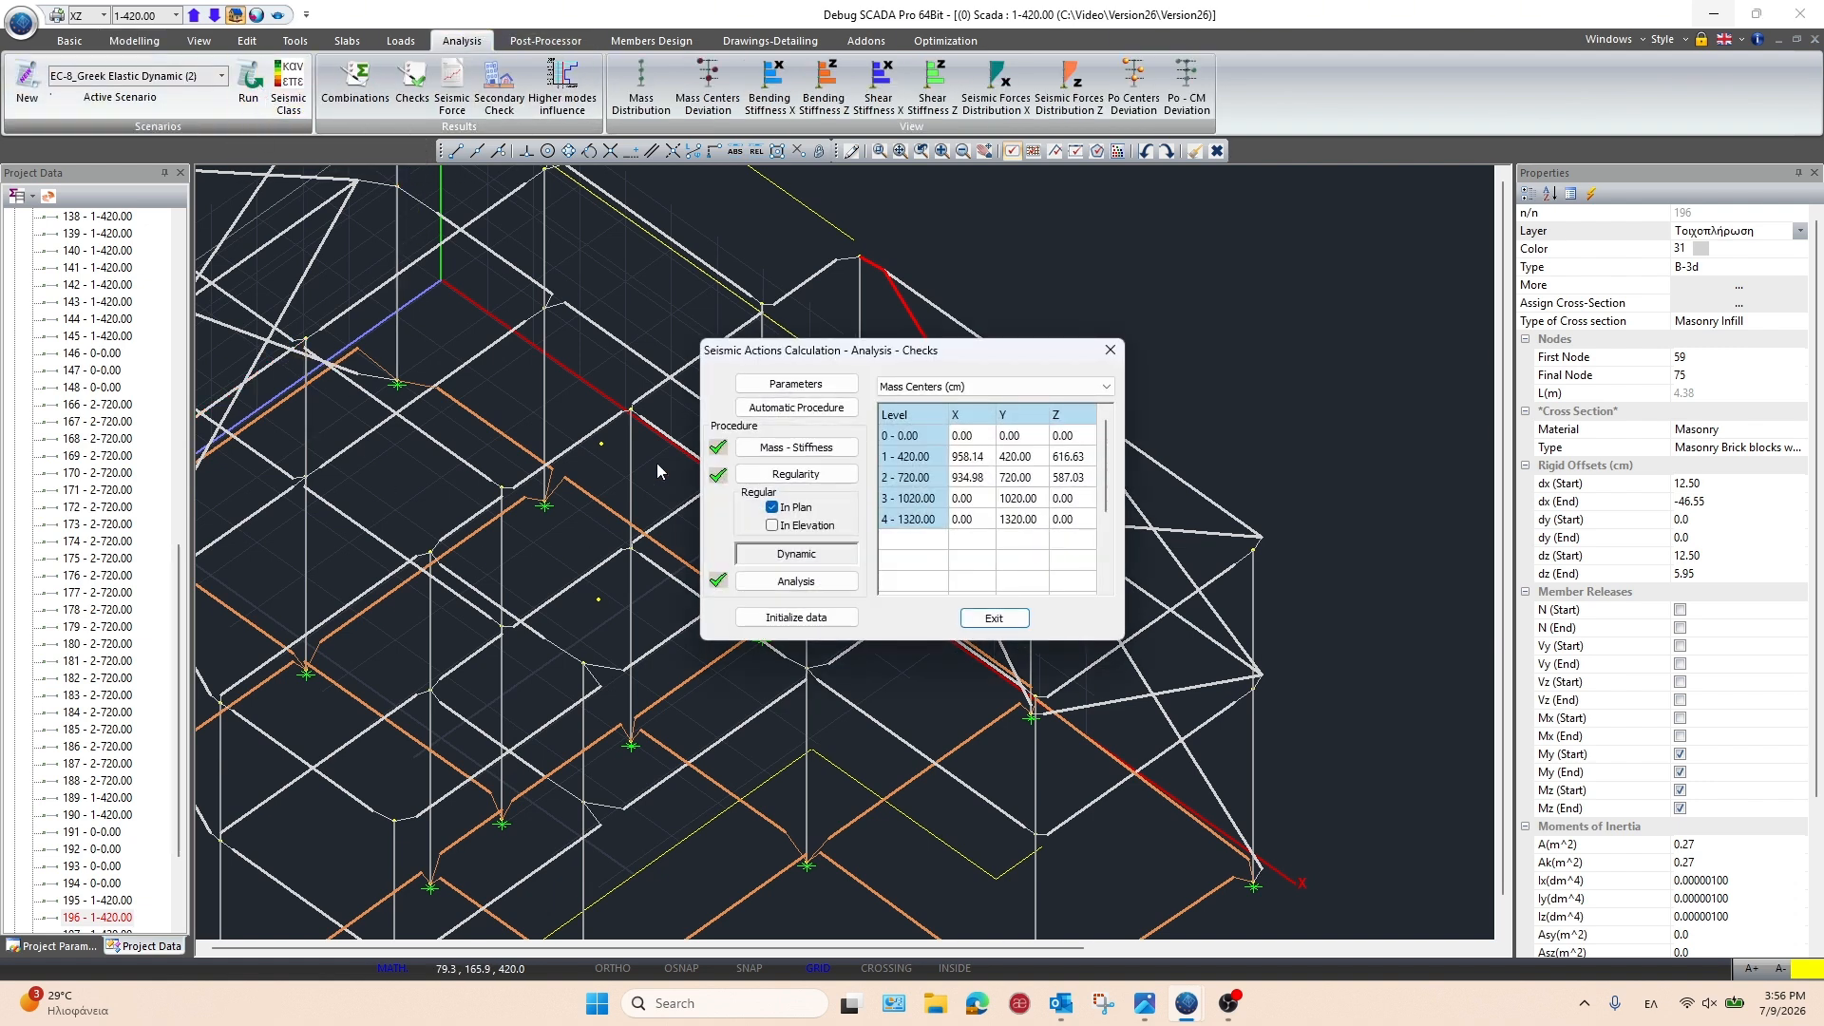
left_click(796, 383)
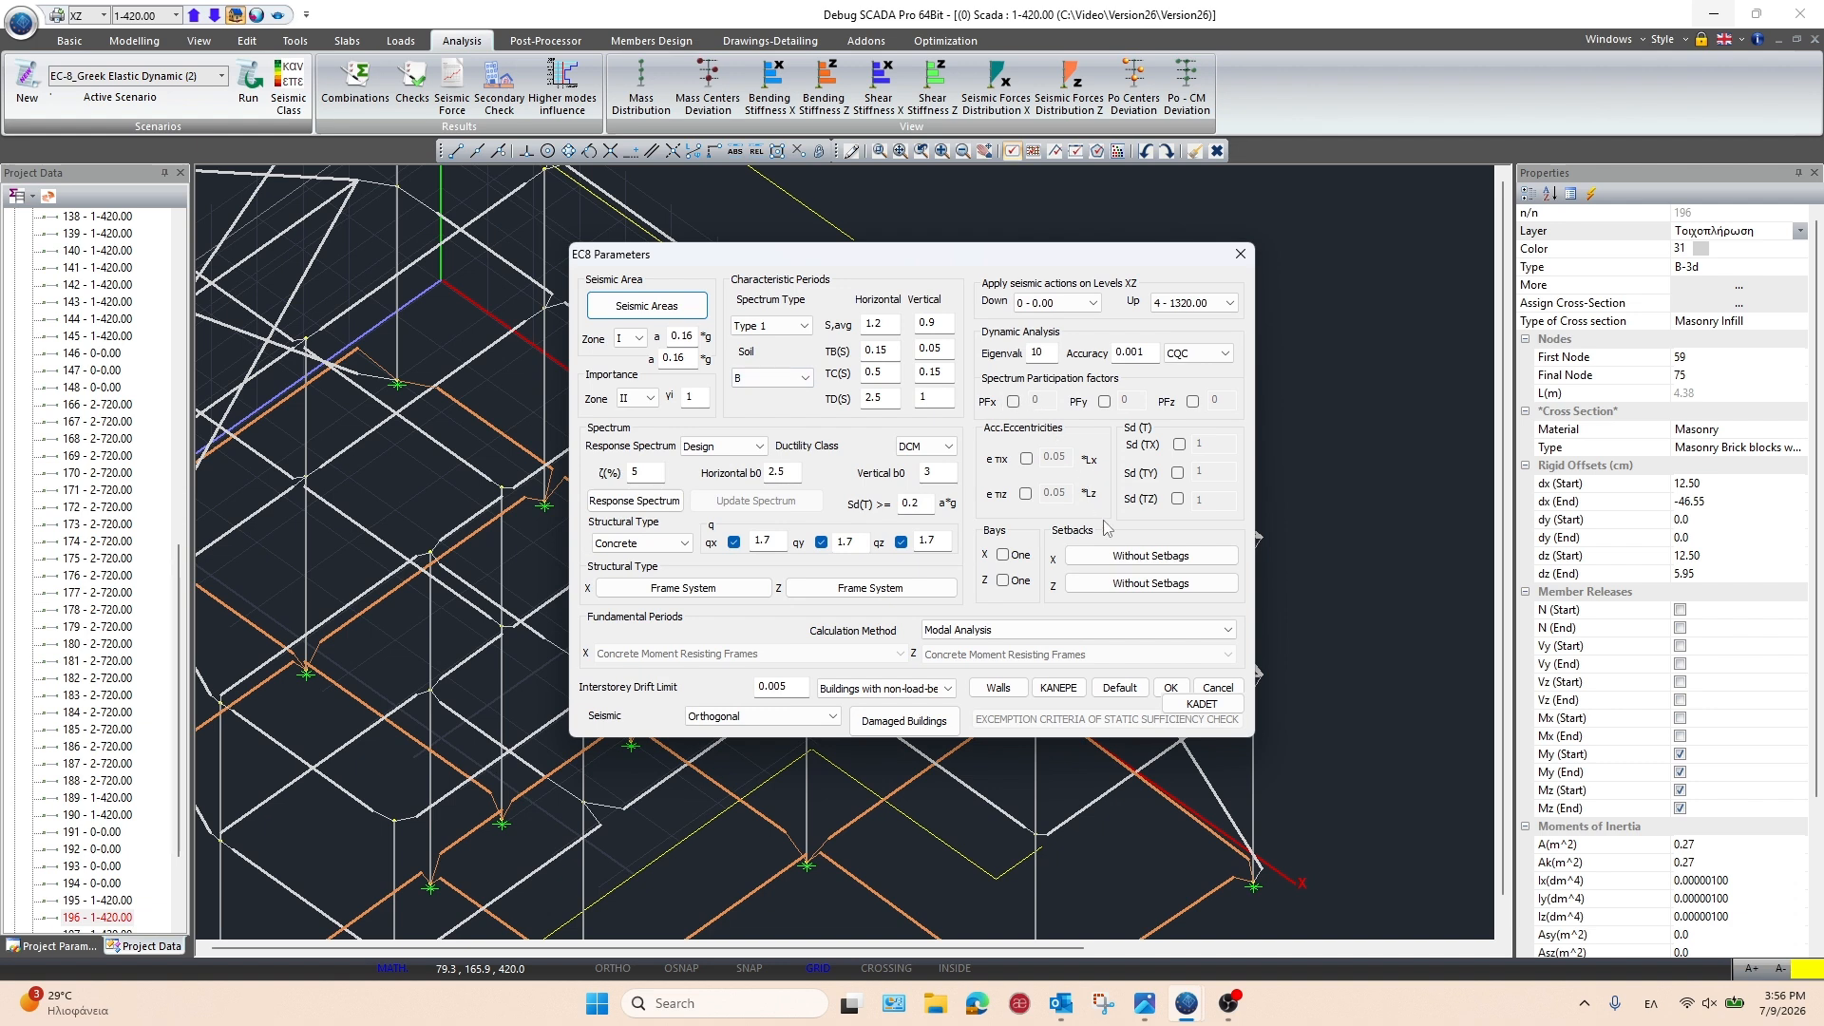
left_click(1058, 687)
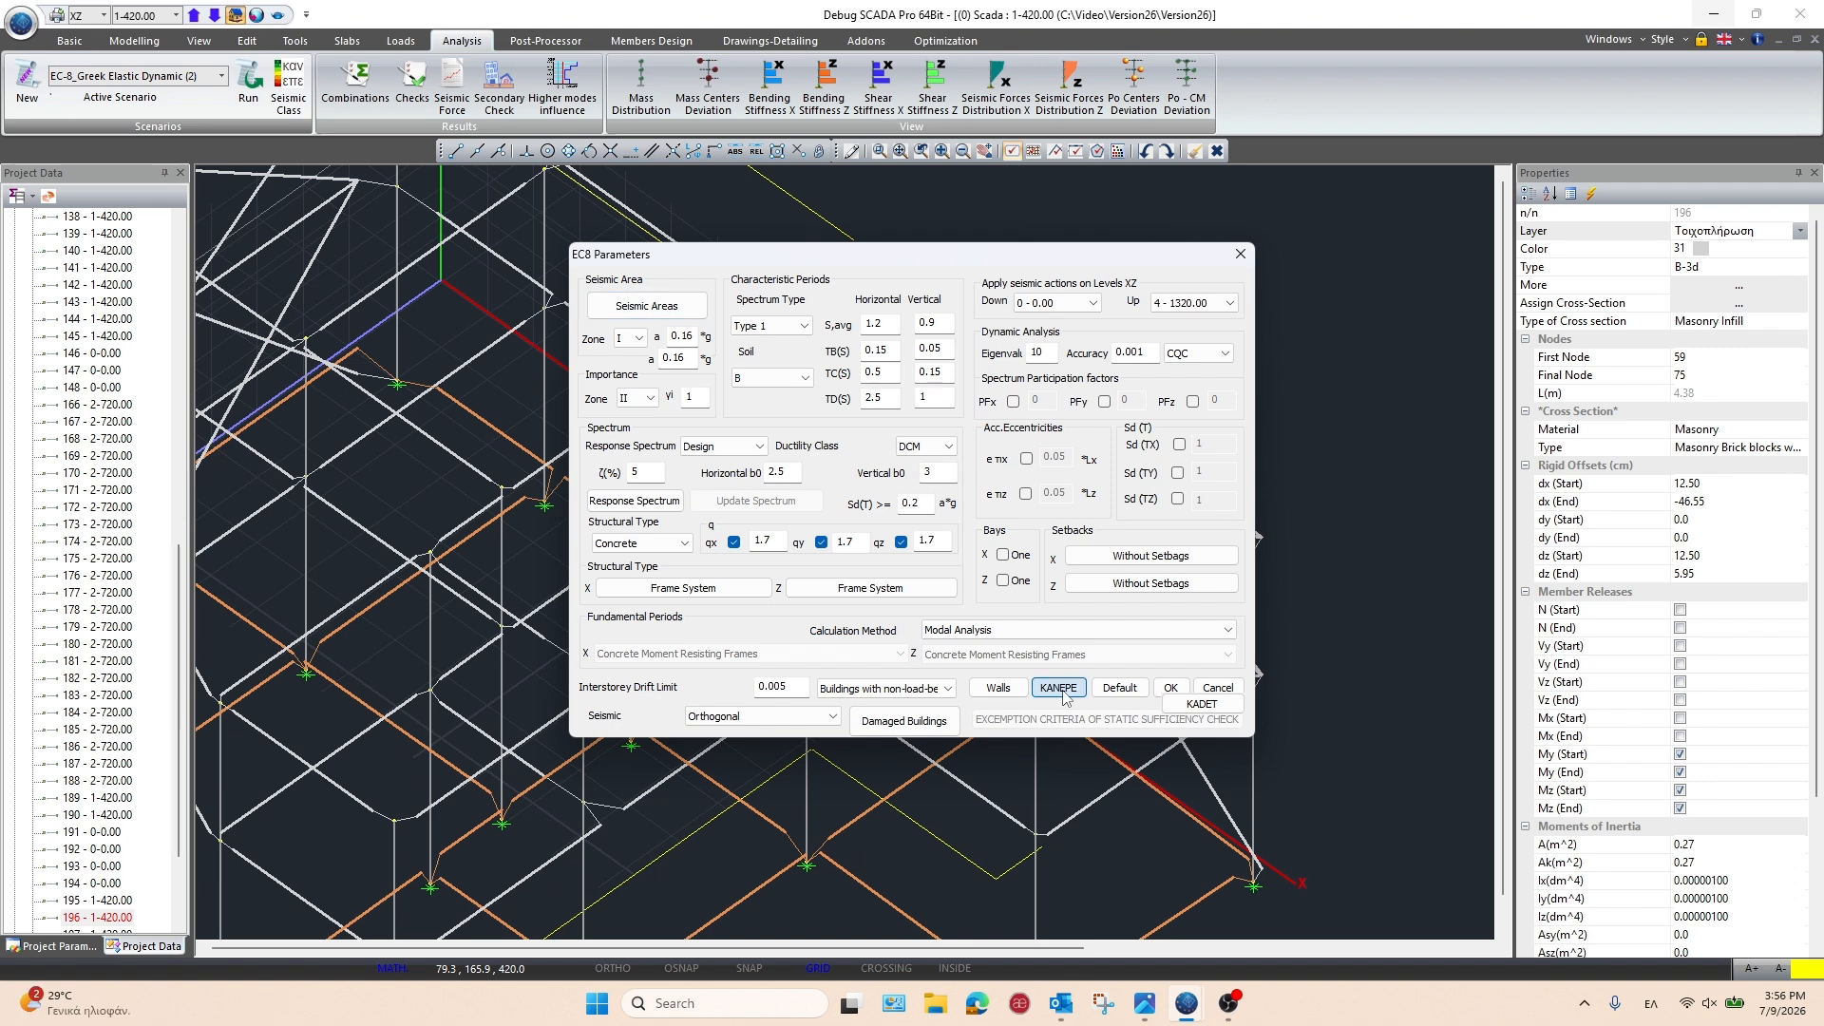
left_click(1002, 646)
left_click(997, 662)
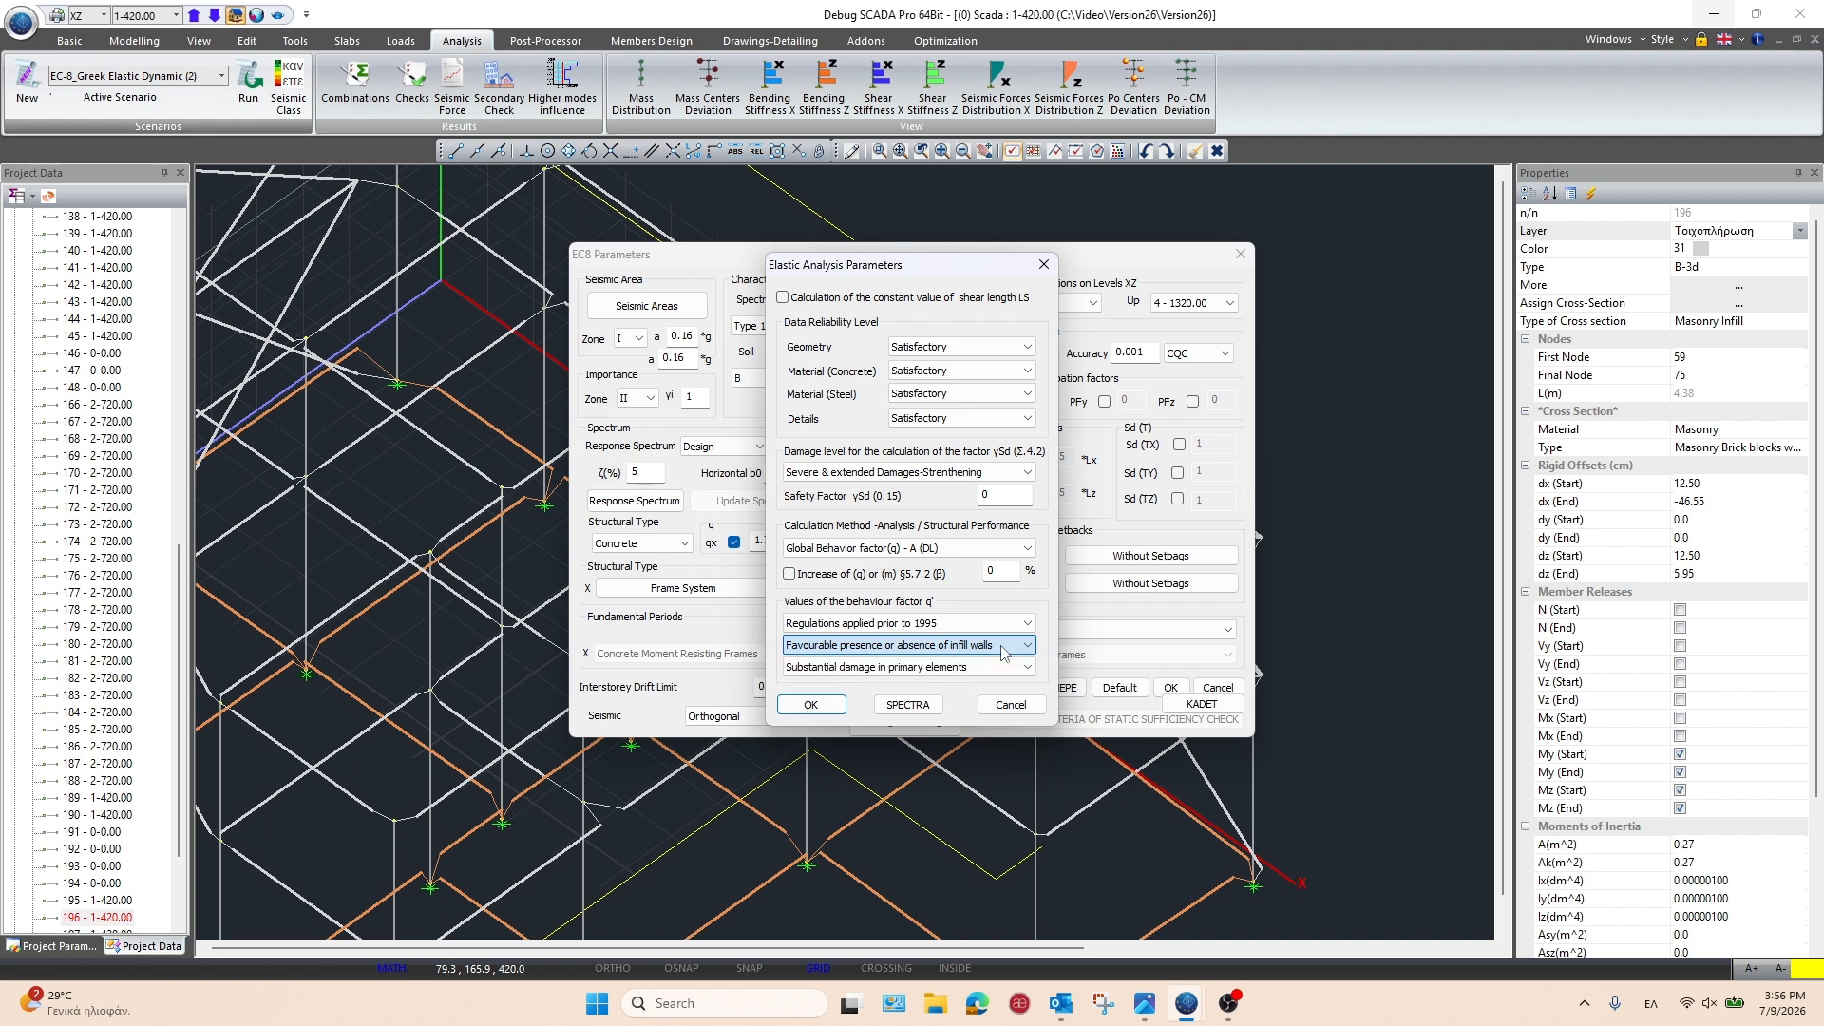
left_click(823, 706)
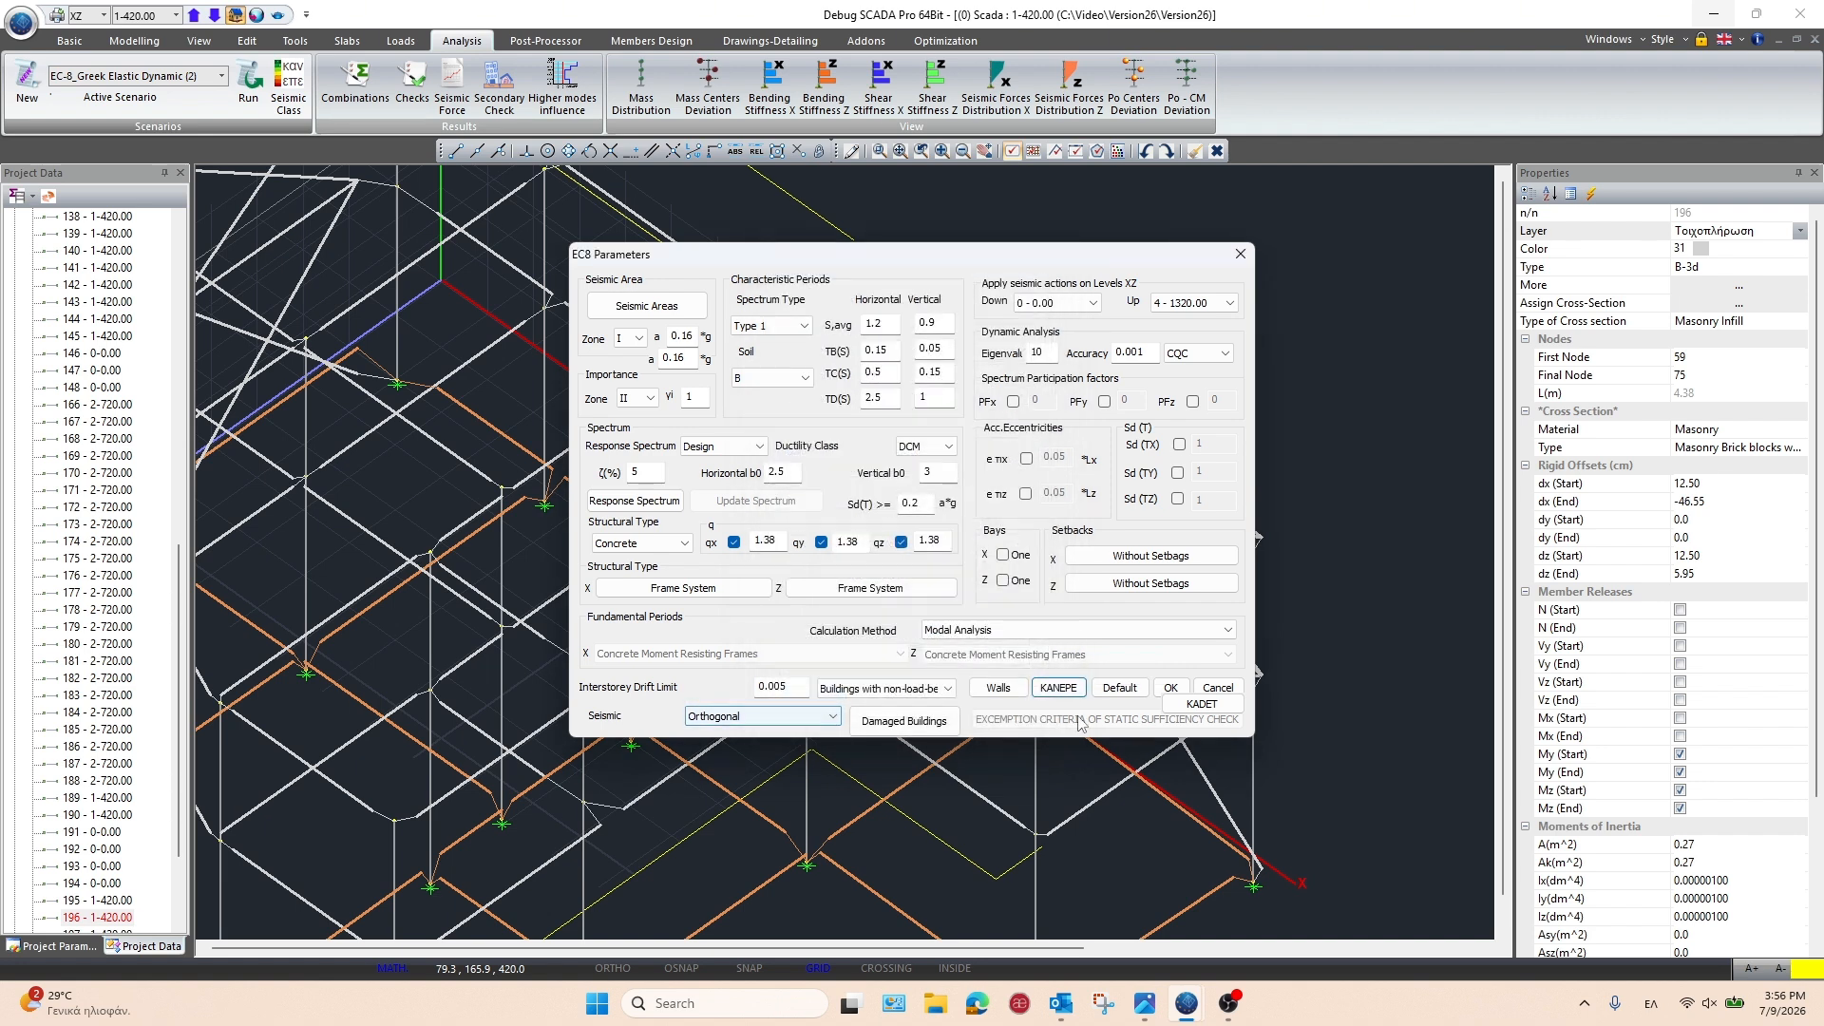
left_click(1171, 687)
left_click(994, 618)
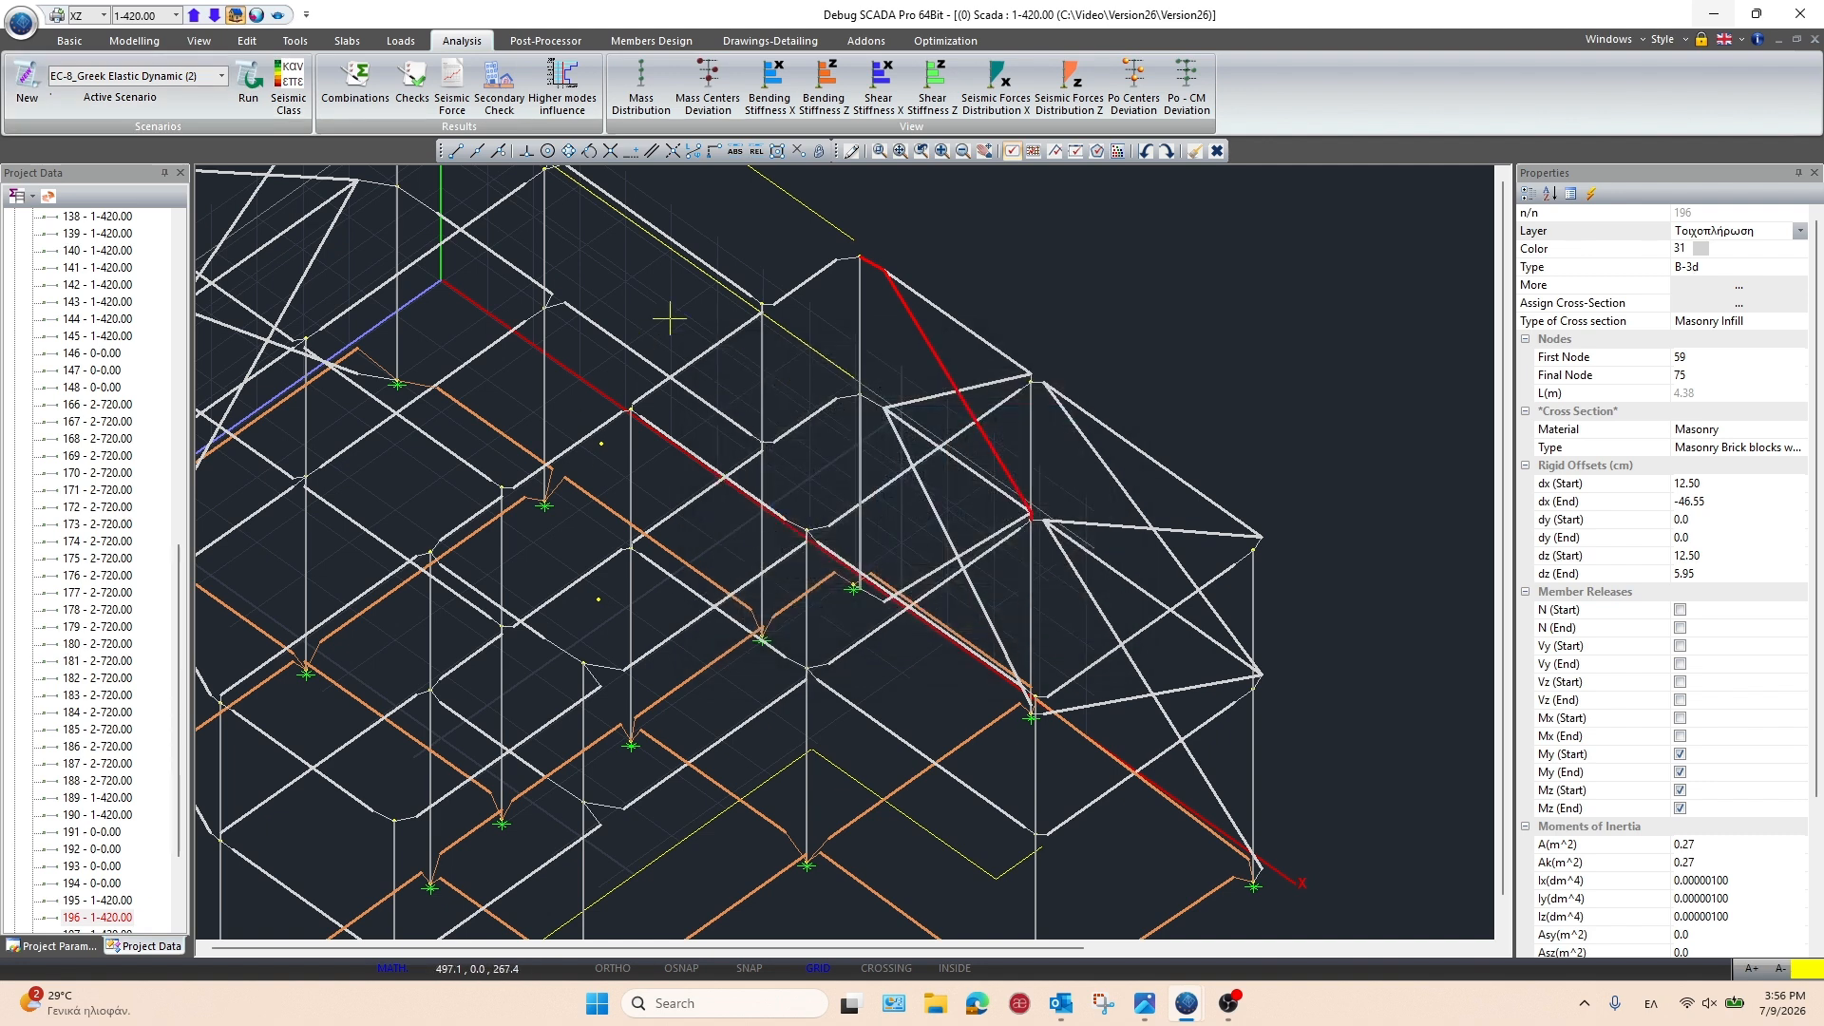
Add the Infill Wall Deficiency Factors λ chapter of the EC-8_Greek Elastic Dynamic scenario to the calculations printout and generate the project report
left_click(781, 45)
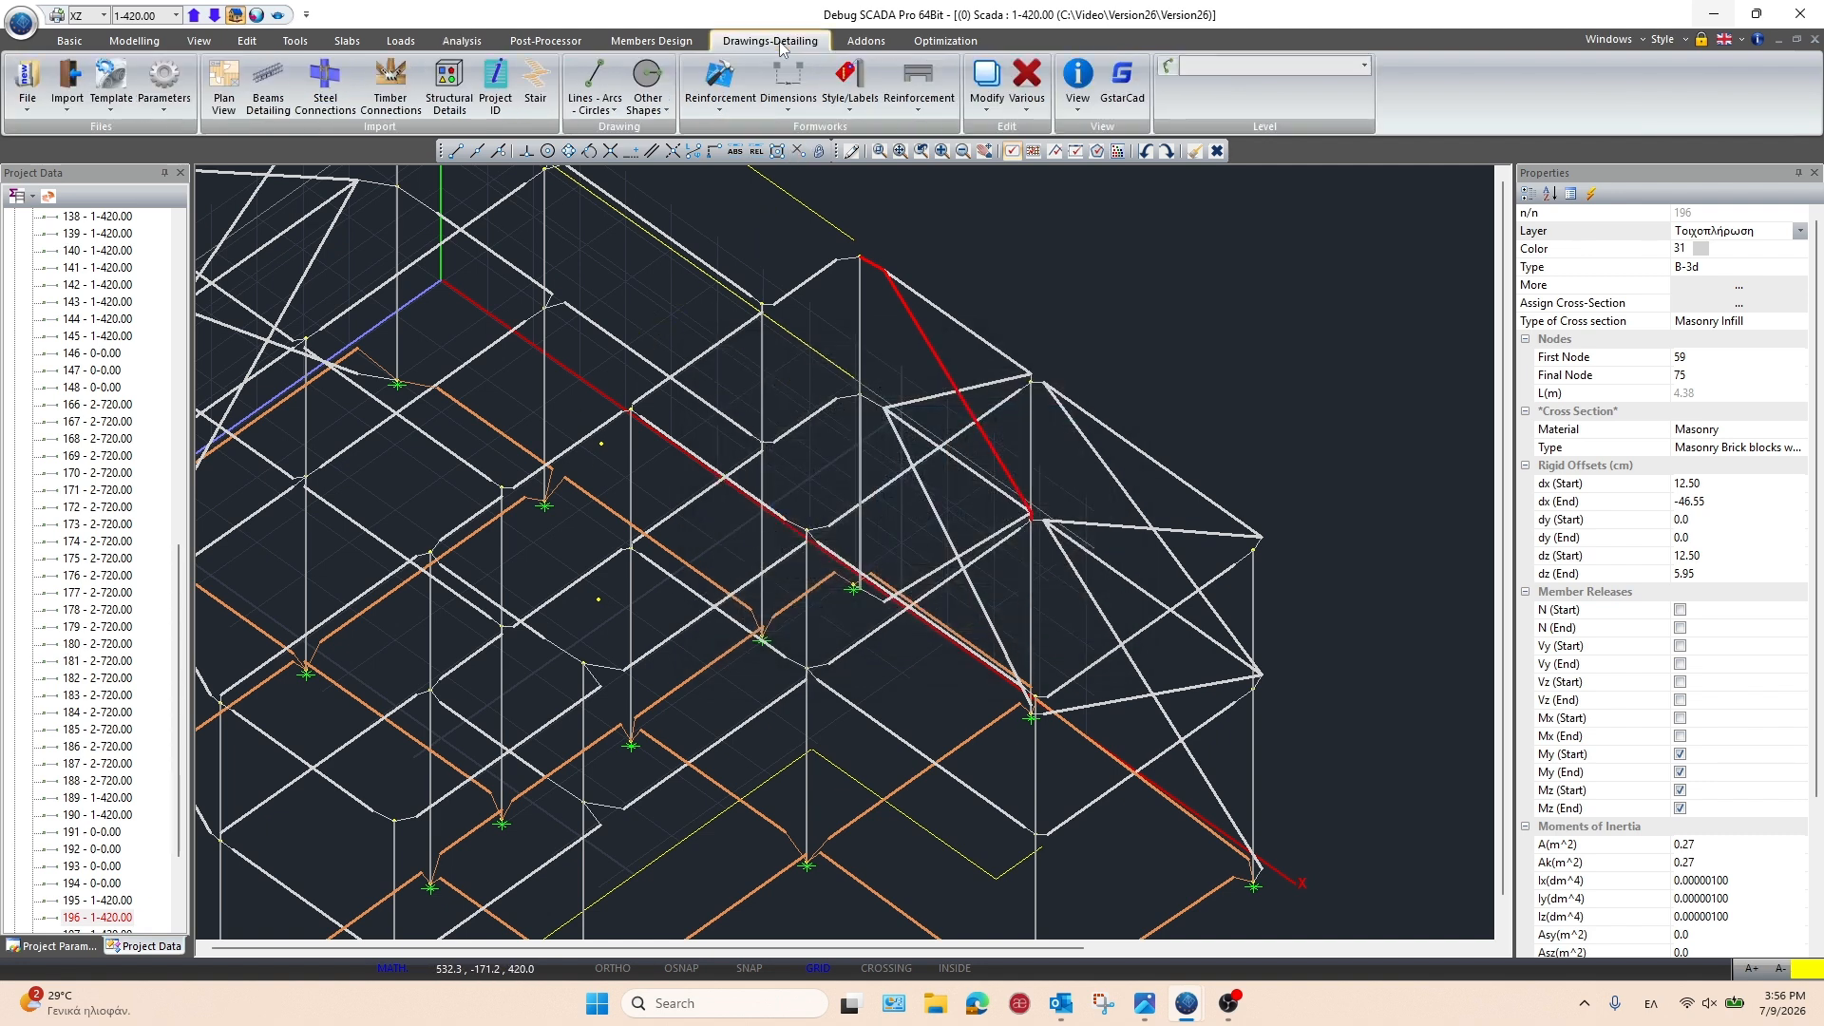
left_click(865, 41)
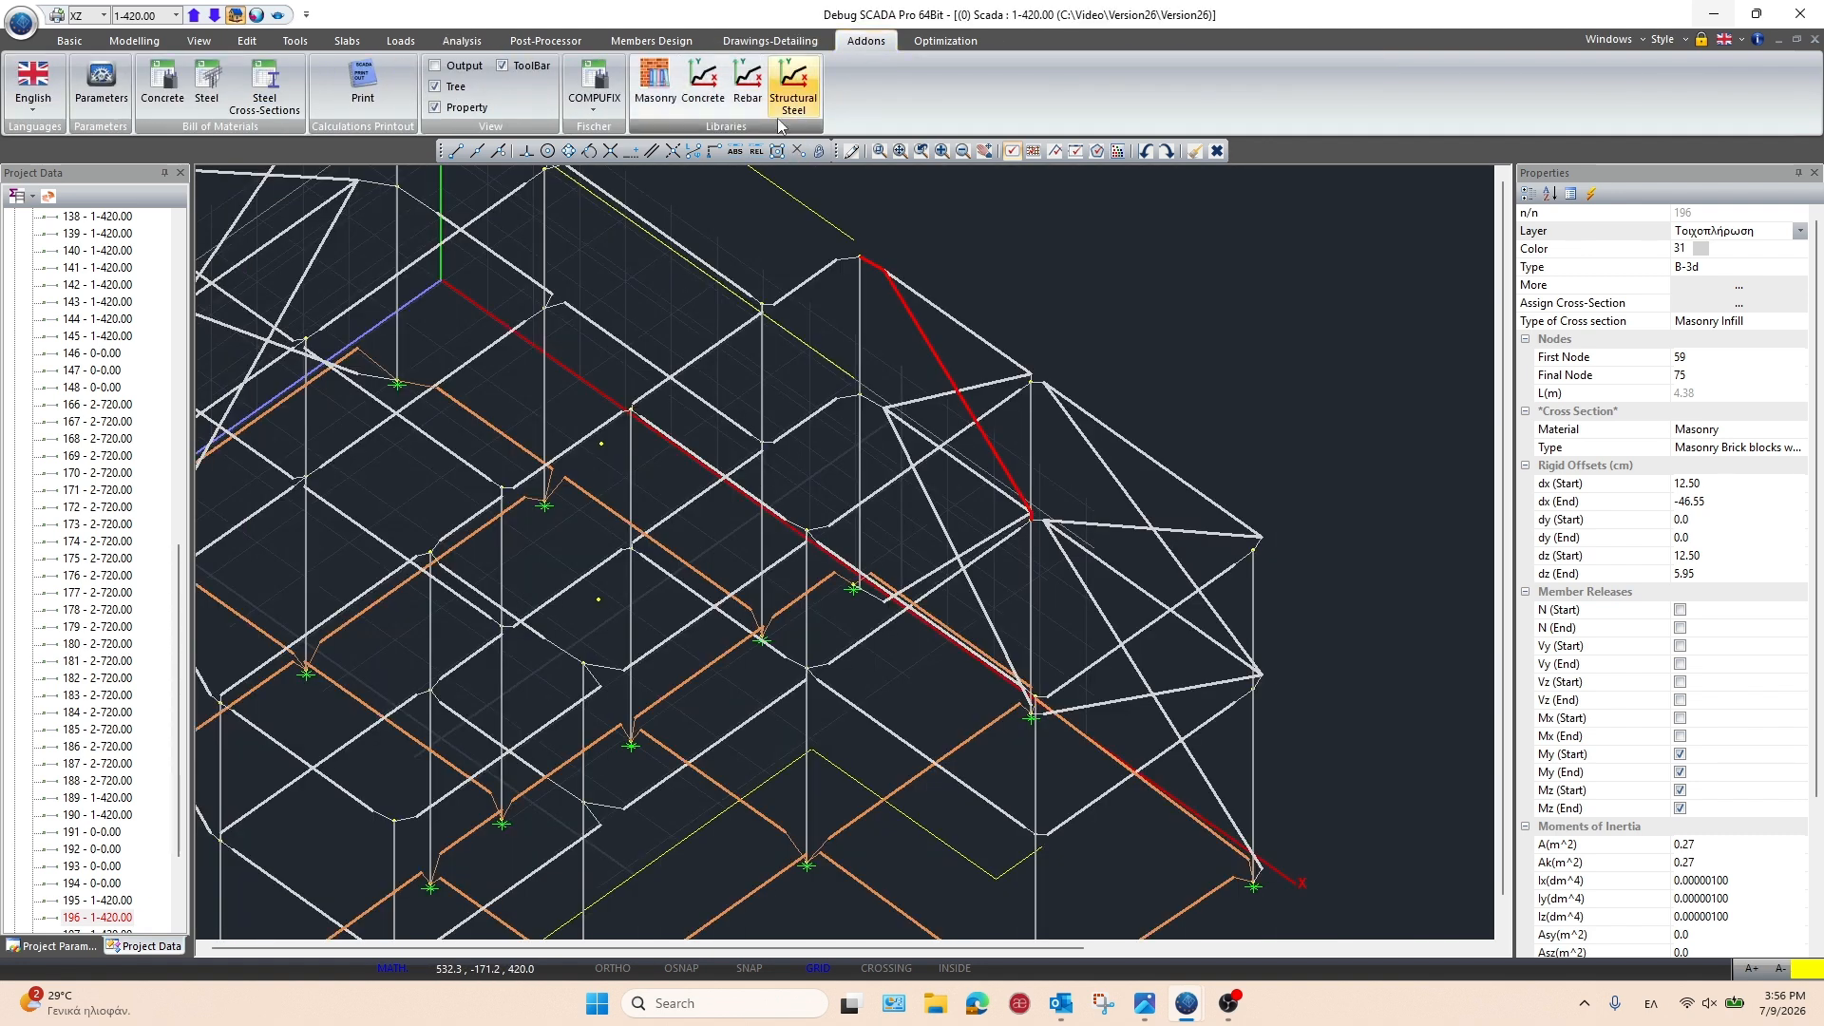
left_click(373, 84)
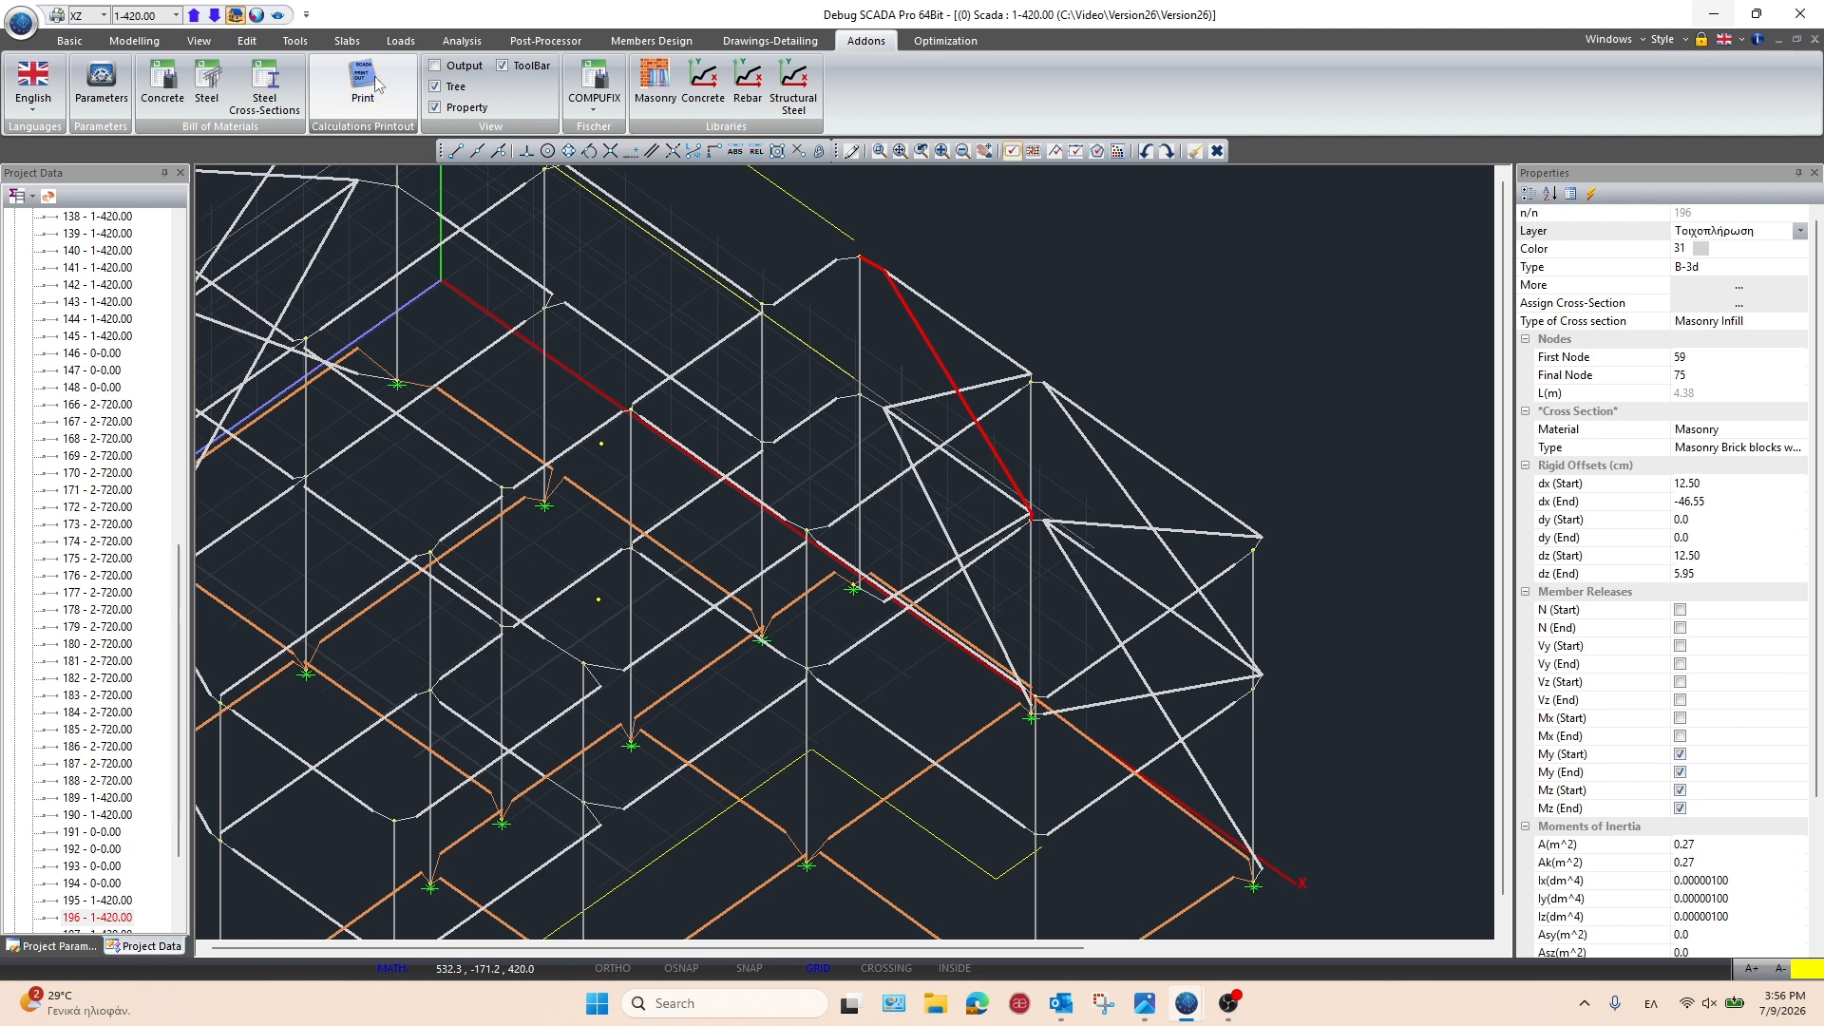
double_click(628, 317)
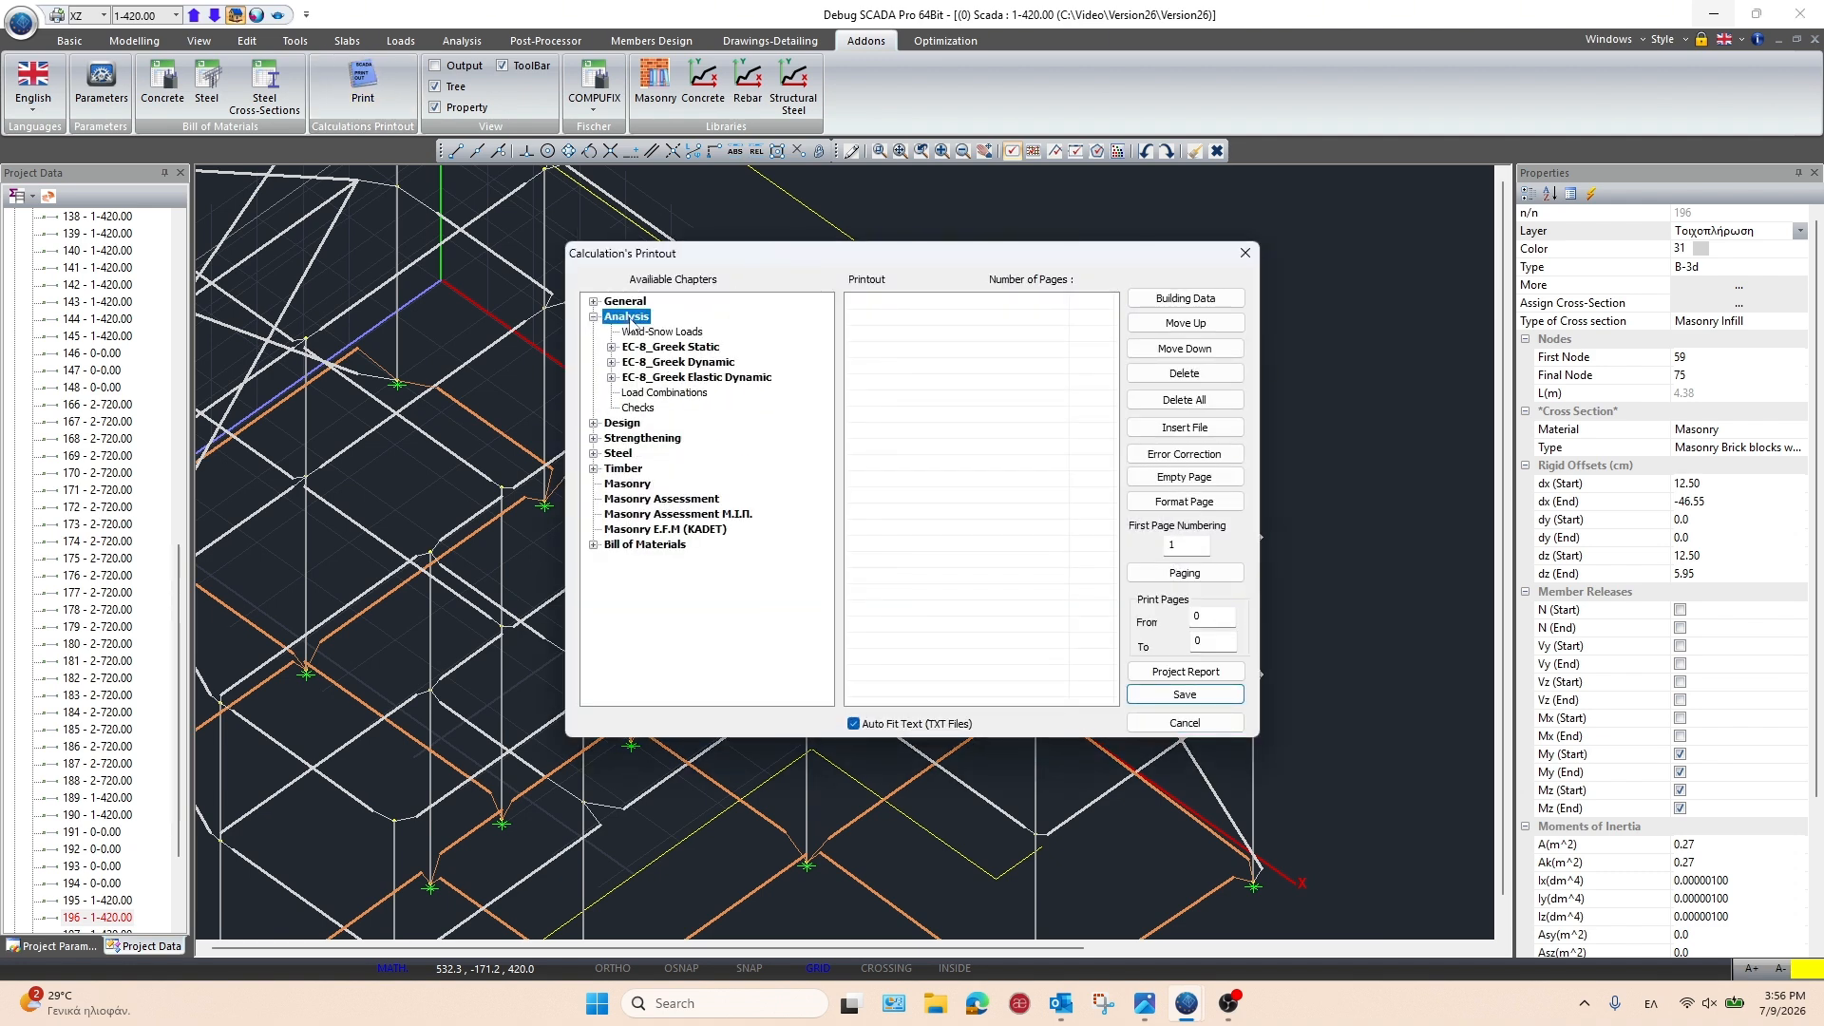
double_click(720, 379)
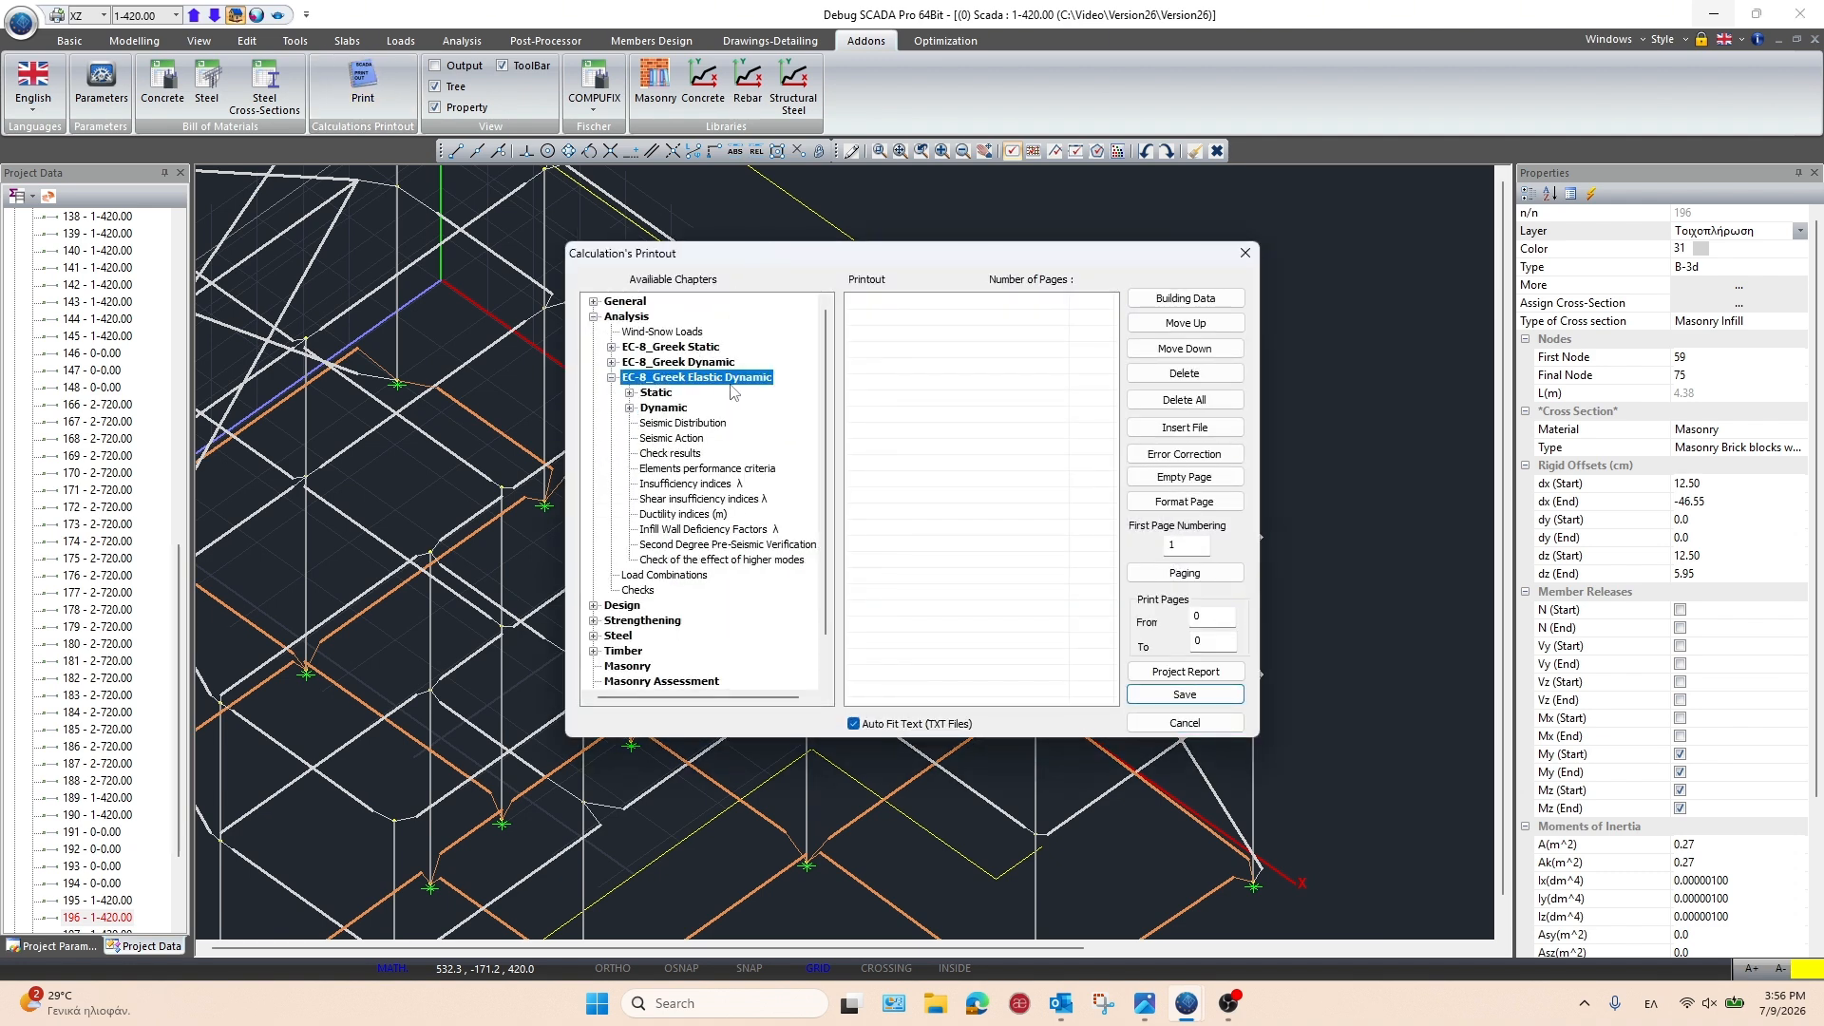
double_click(742, 530)
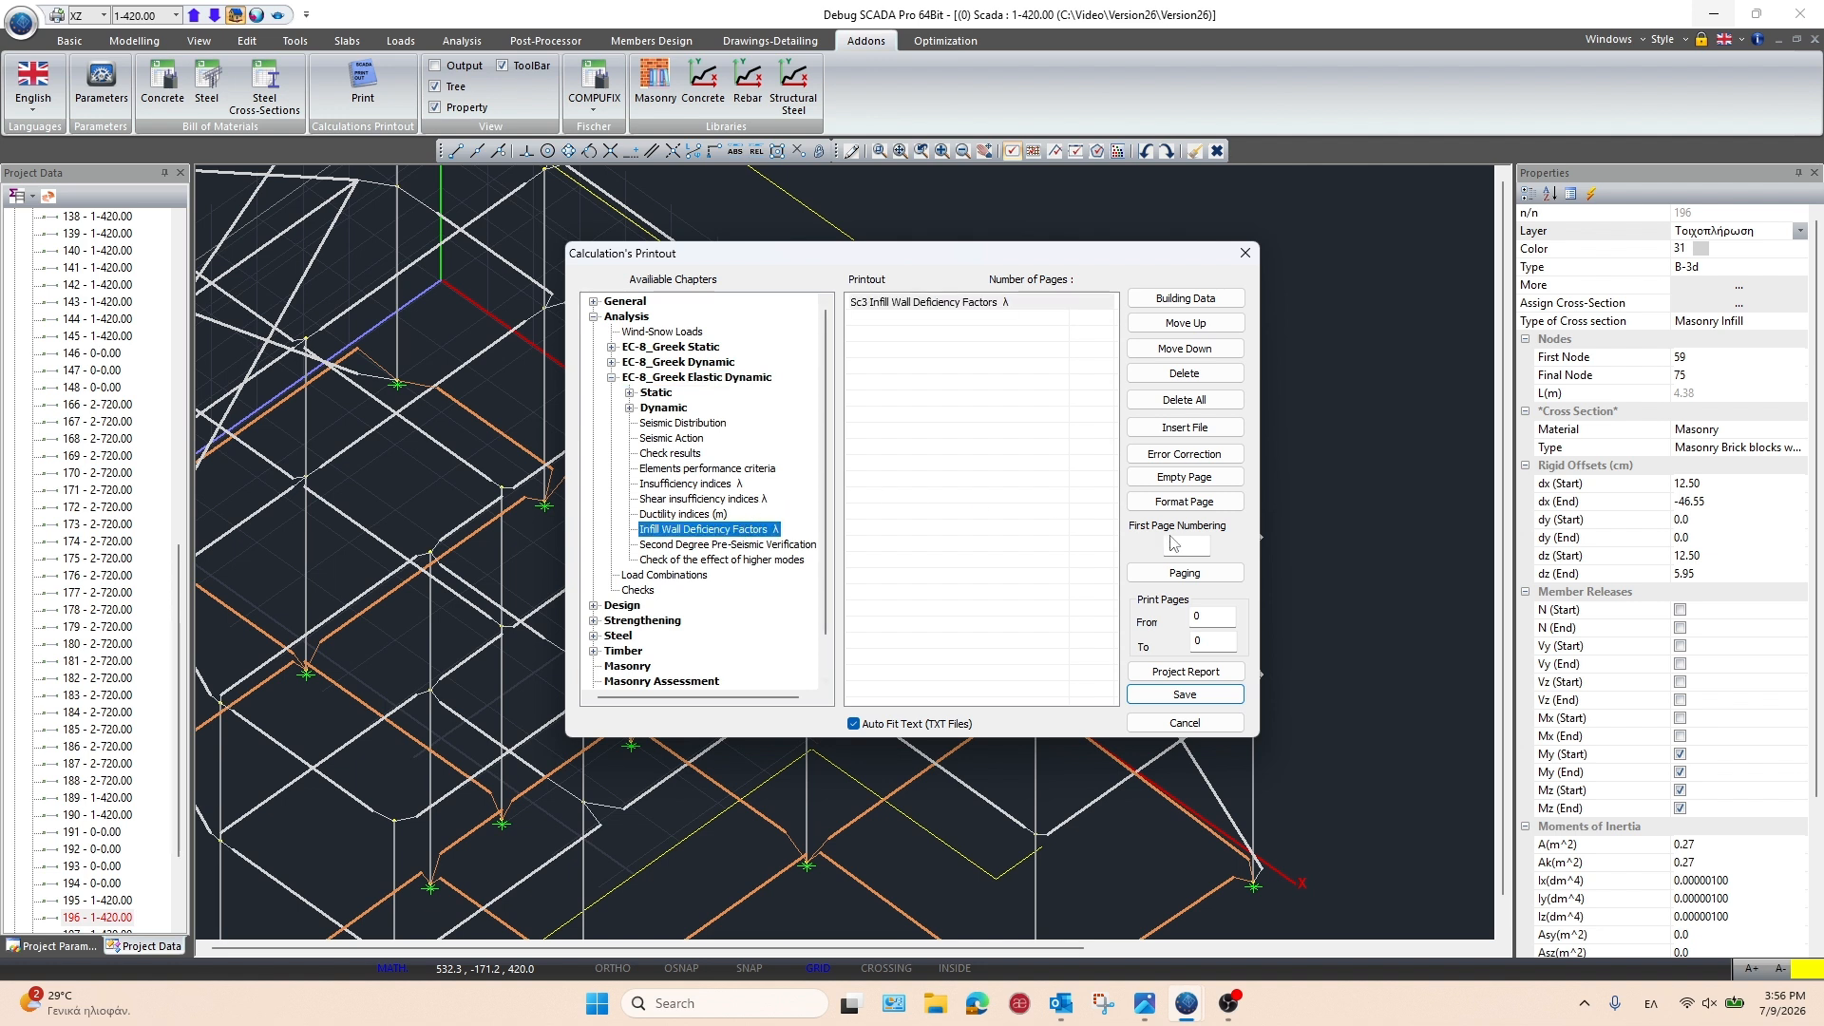
left_click(1201, 671)
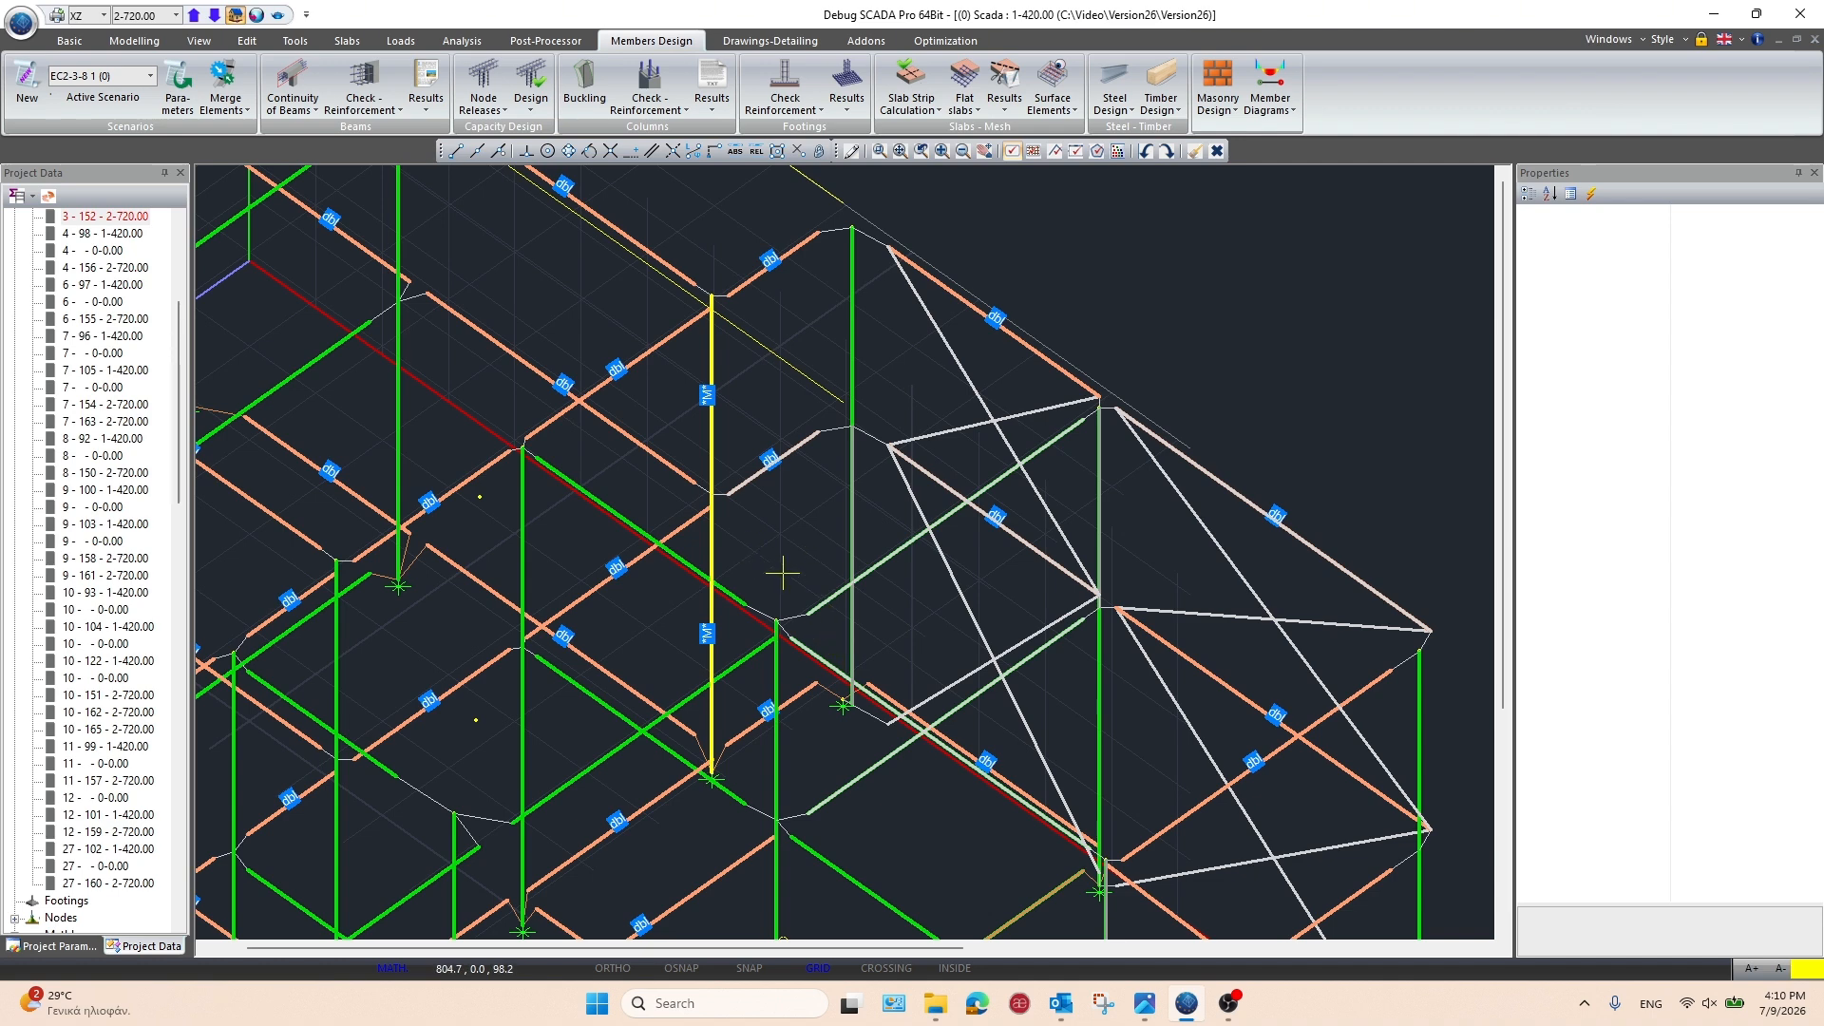
Open the detailing of upper-storey concrete column 152, examine its reinforcement along the height and its stirrup details, and close the column editor
left_click(711, 480)
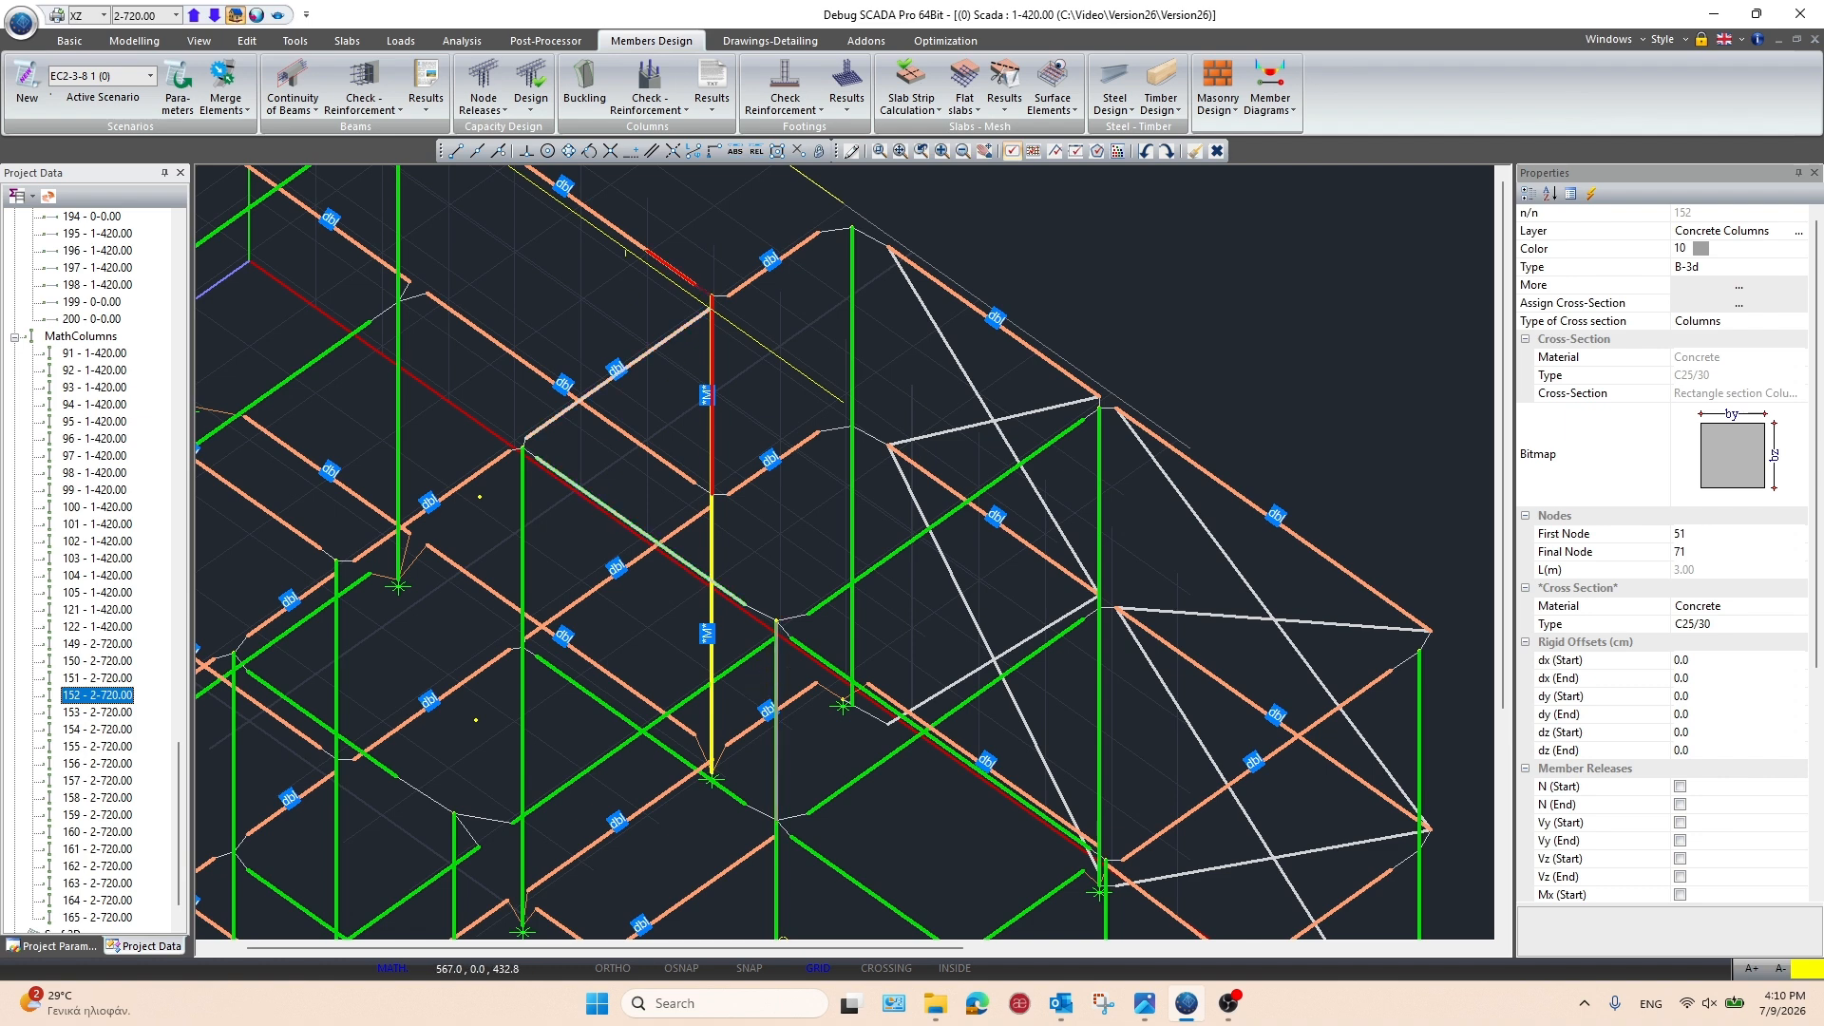
left_click(711, 95)
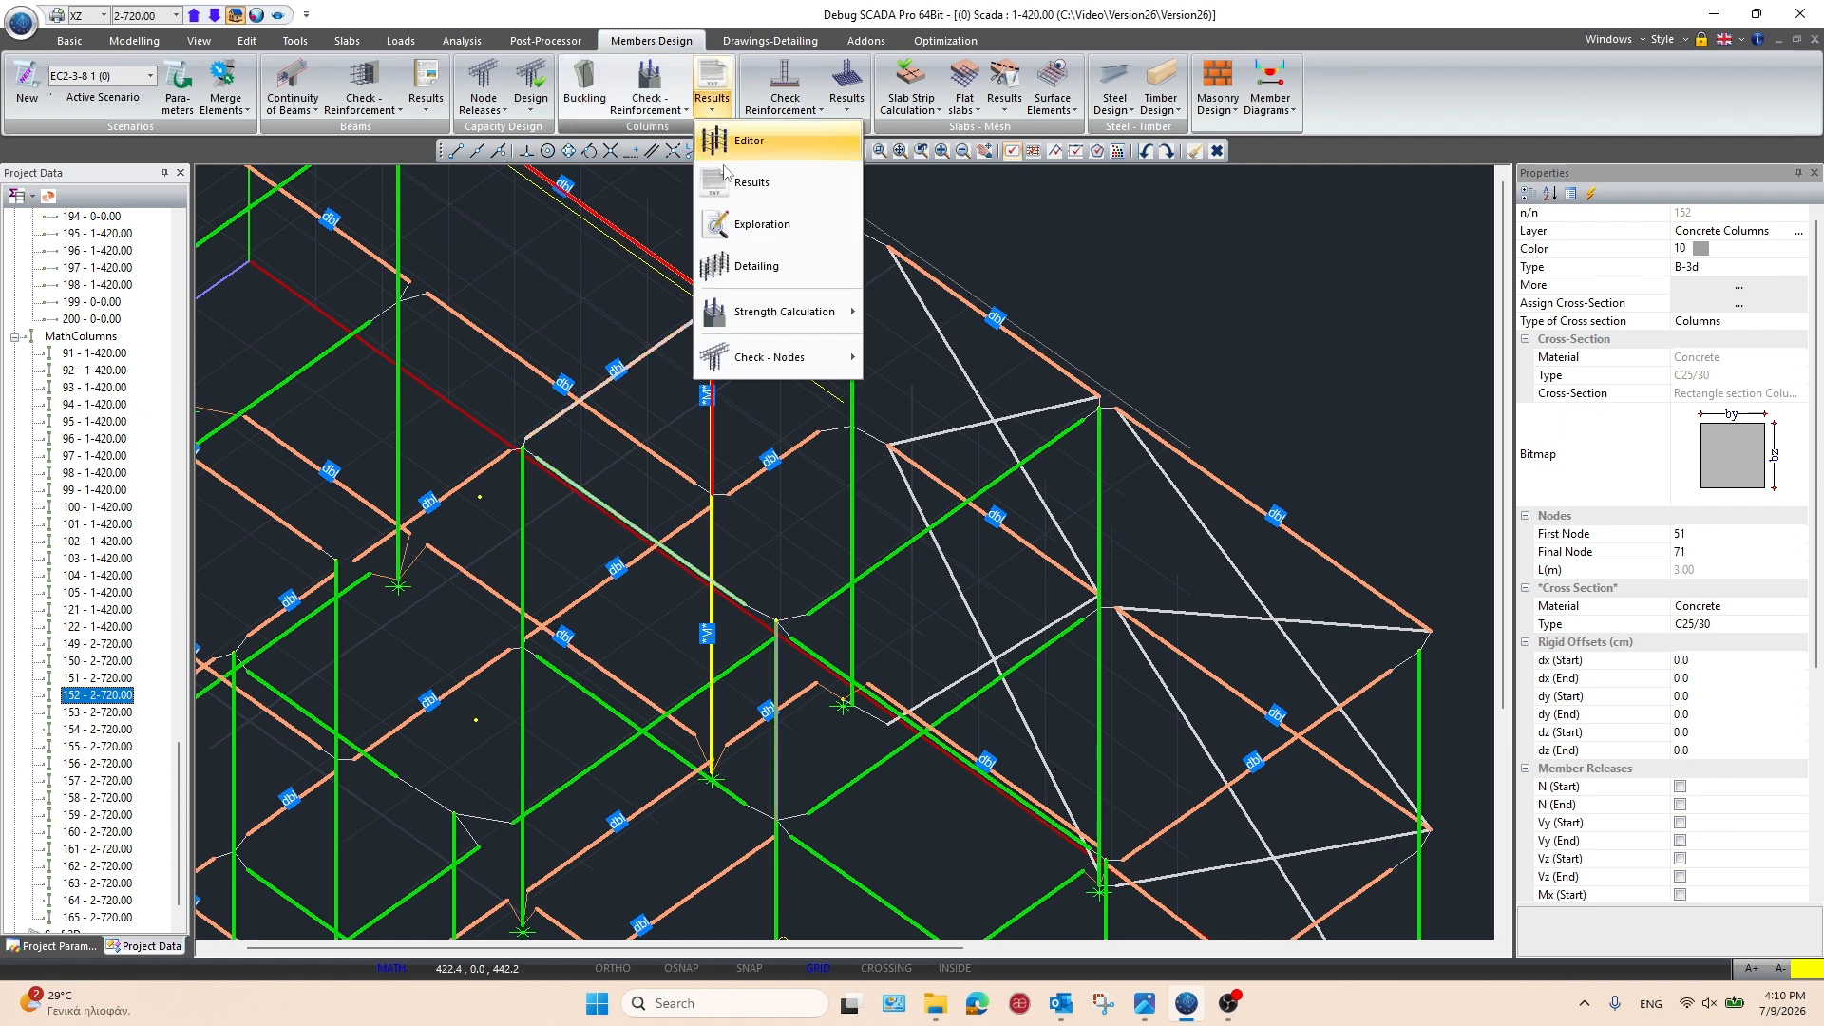
left_click(789, 270)
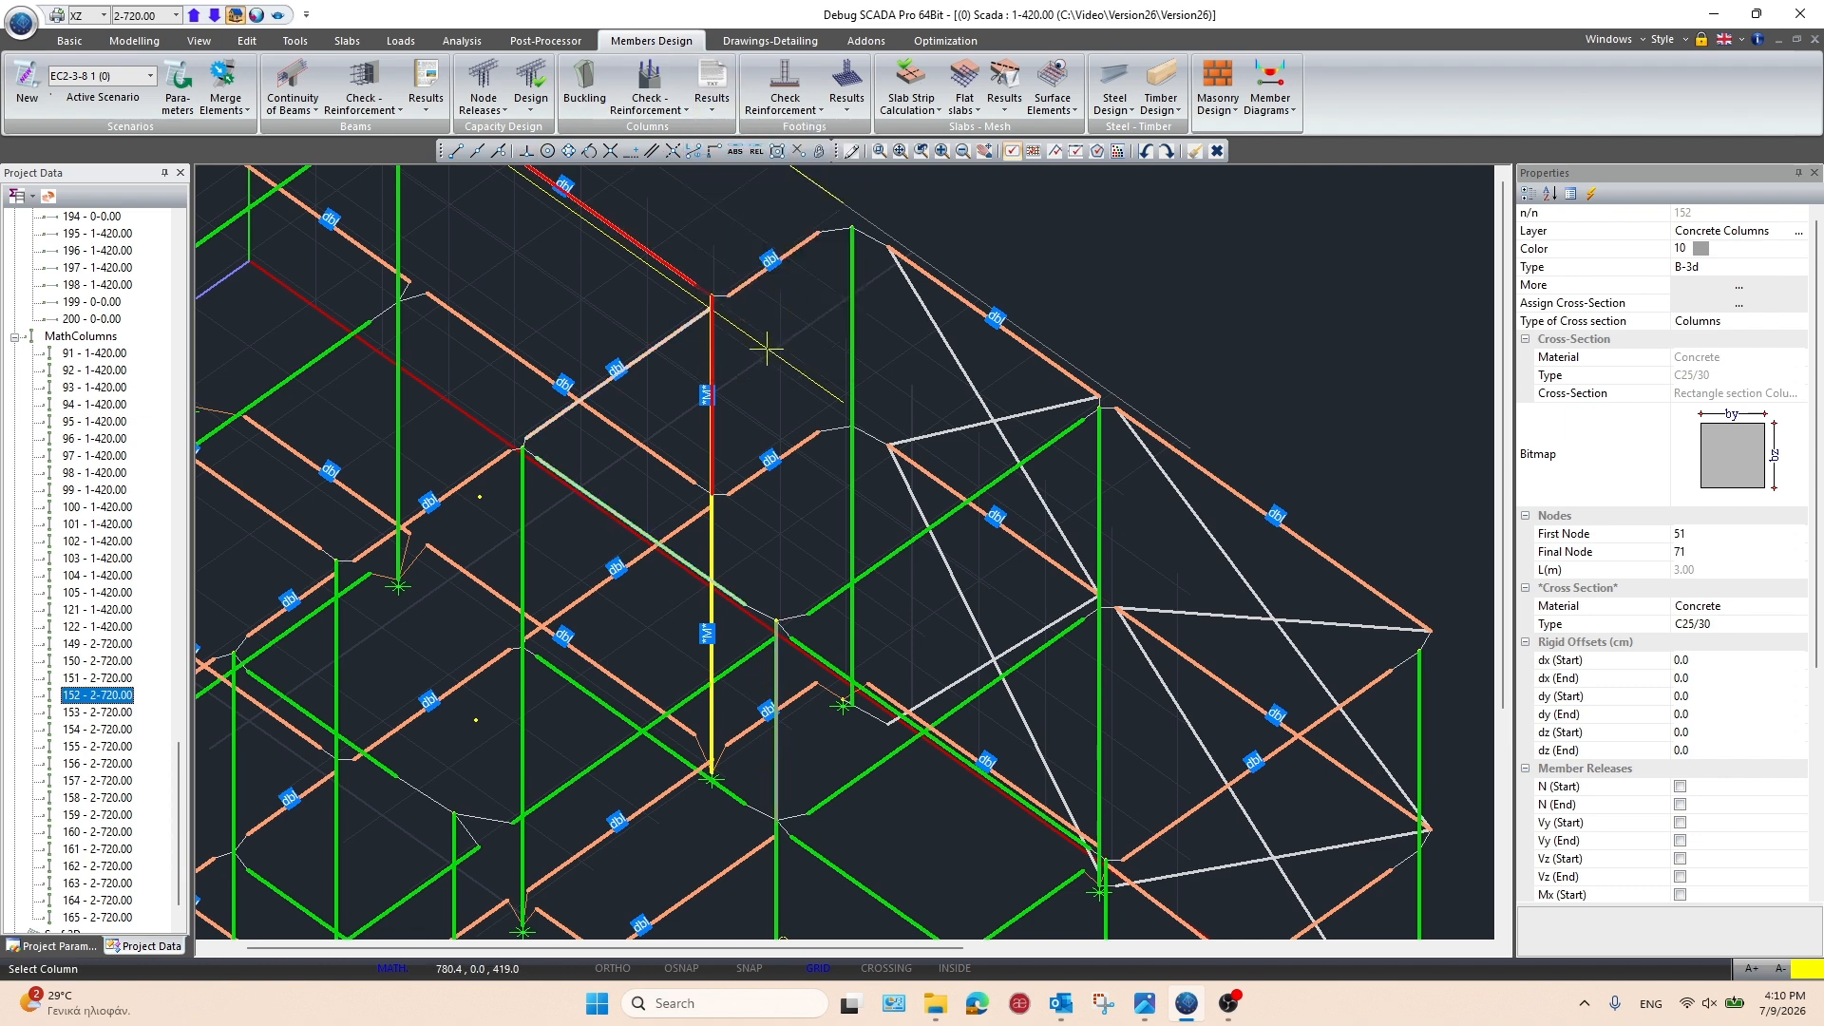
left_click(712, 435)
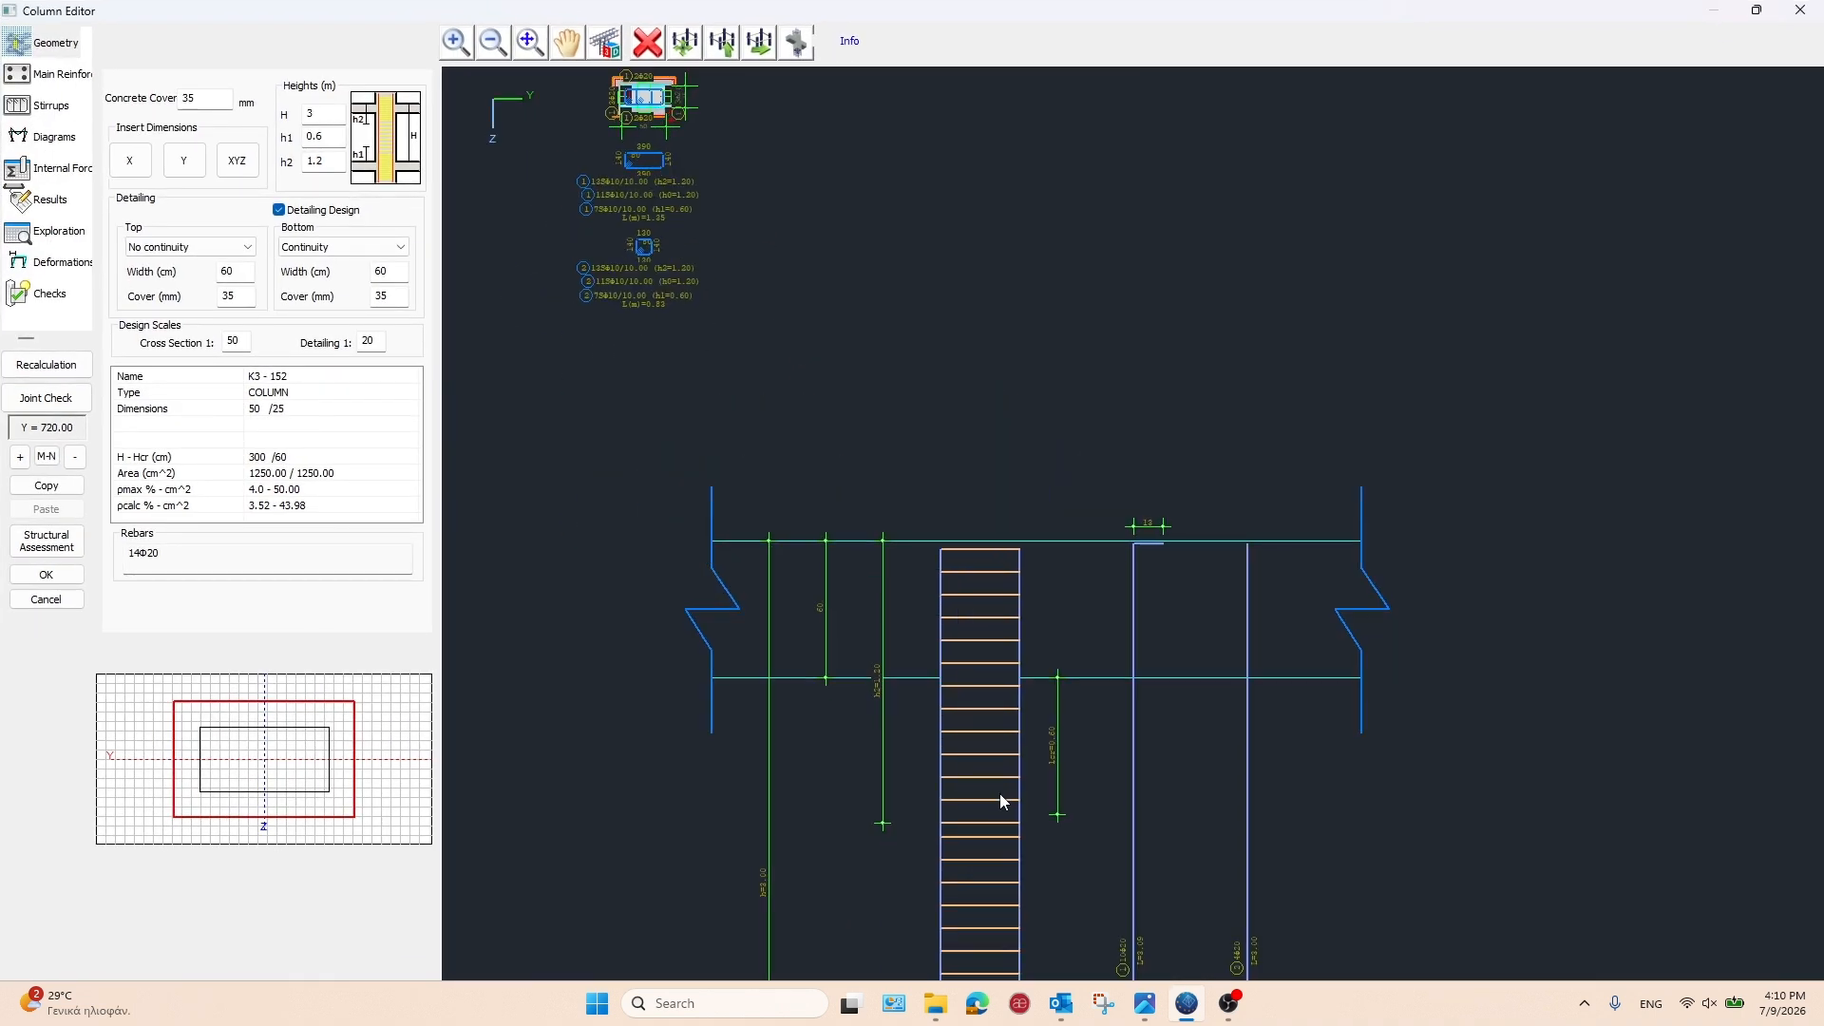
middle_click_drag(1000, 794, 861, 393)
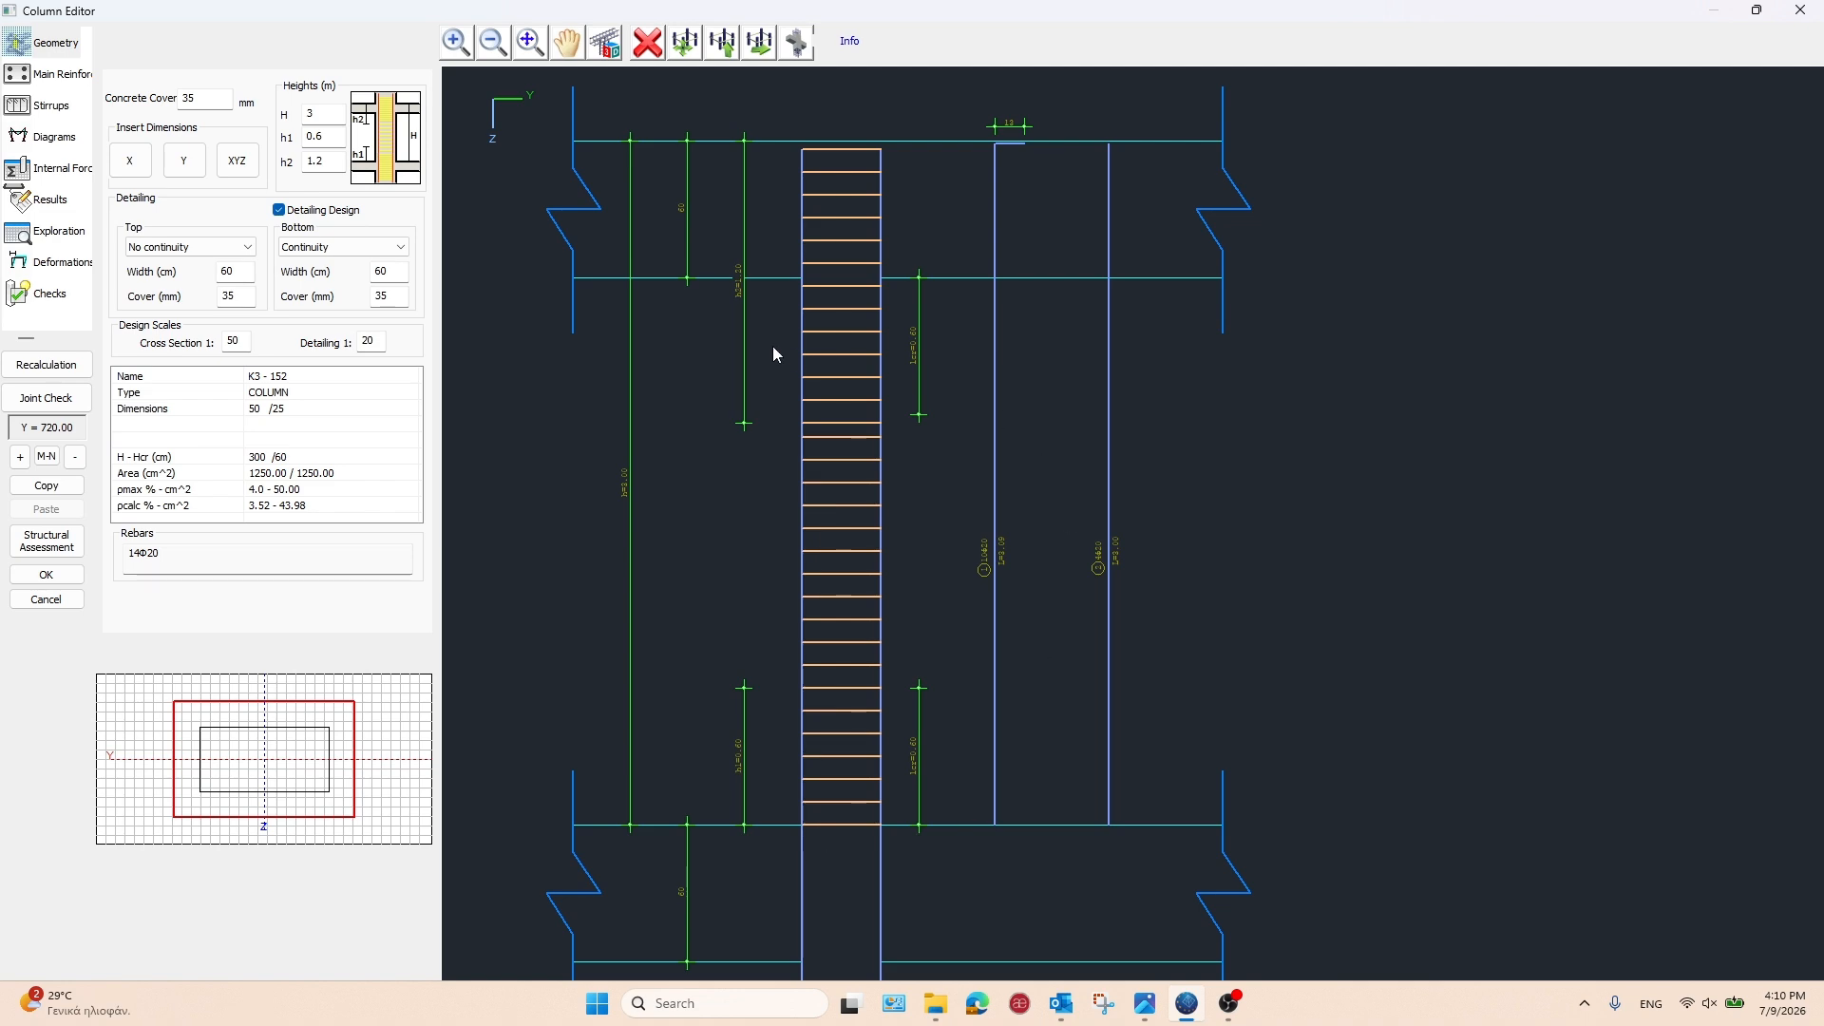
mouse_move(772, 347)
middle_mouse_down()
mouse_move(851, 676)
mouse_move(971, 852)
middle_mouse_up()
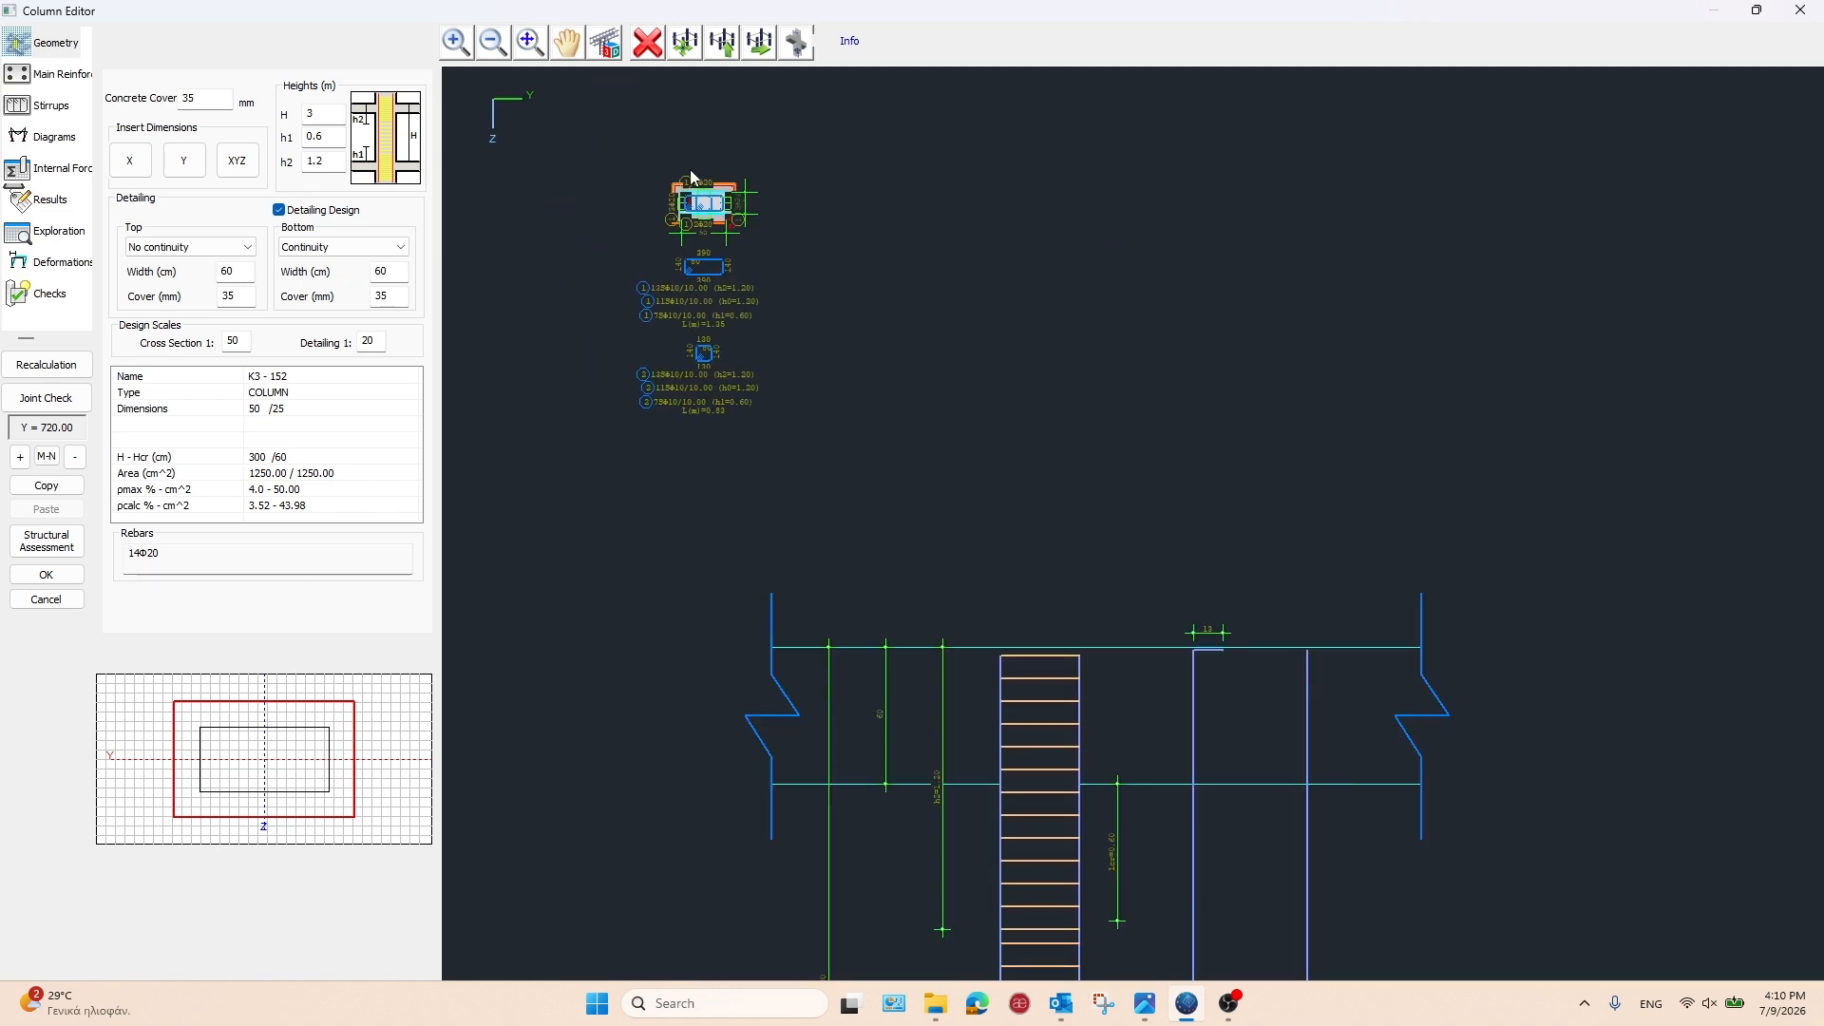
scroll(692, 178, "up", 3)
mouse_move(847, 470)
middle_mouse_down()
mouse_move(912, 287)
mouse_move(1017, 135)
middle_mouse_up()
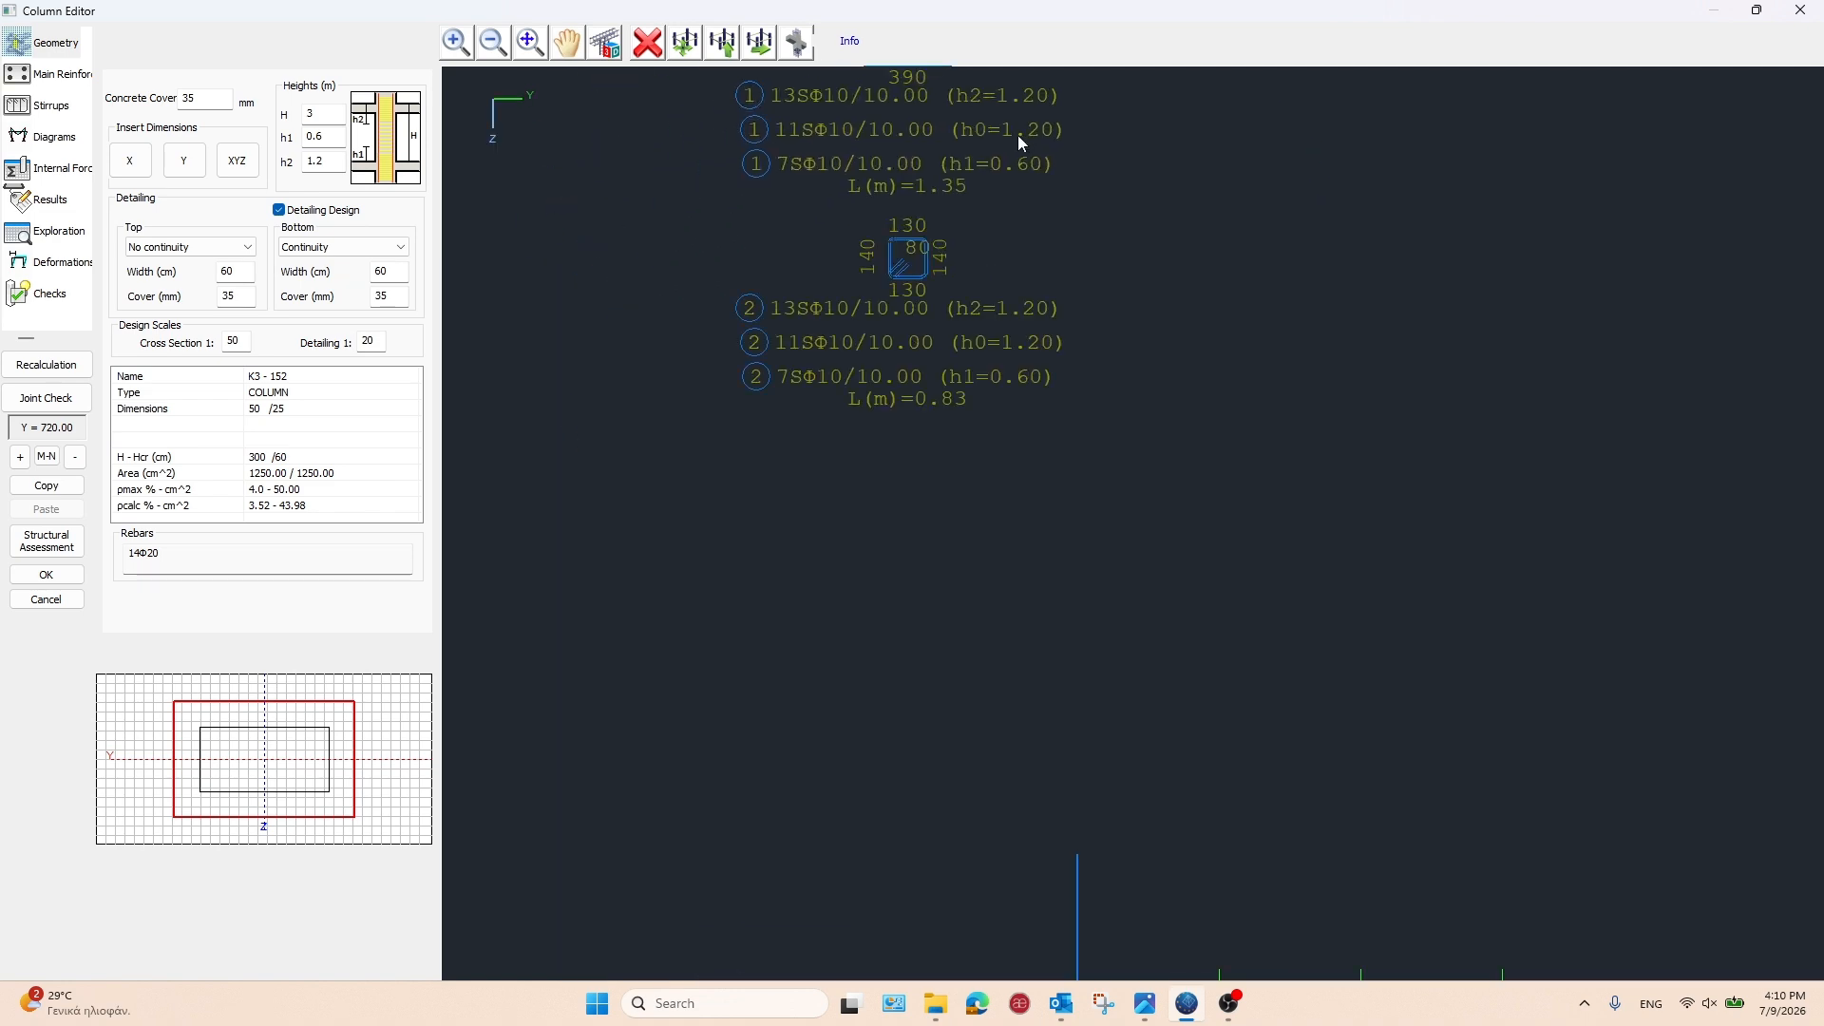
key("Escape")
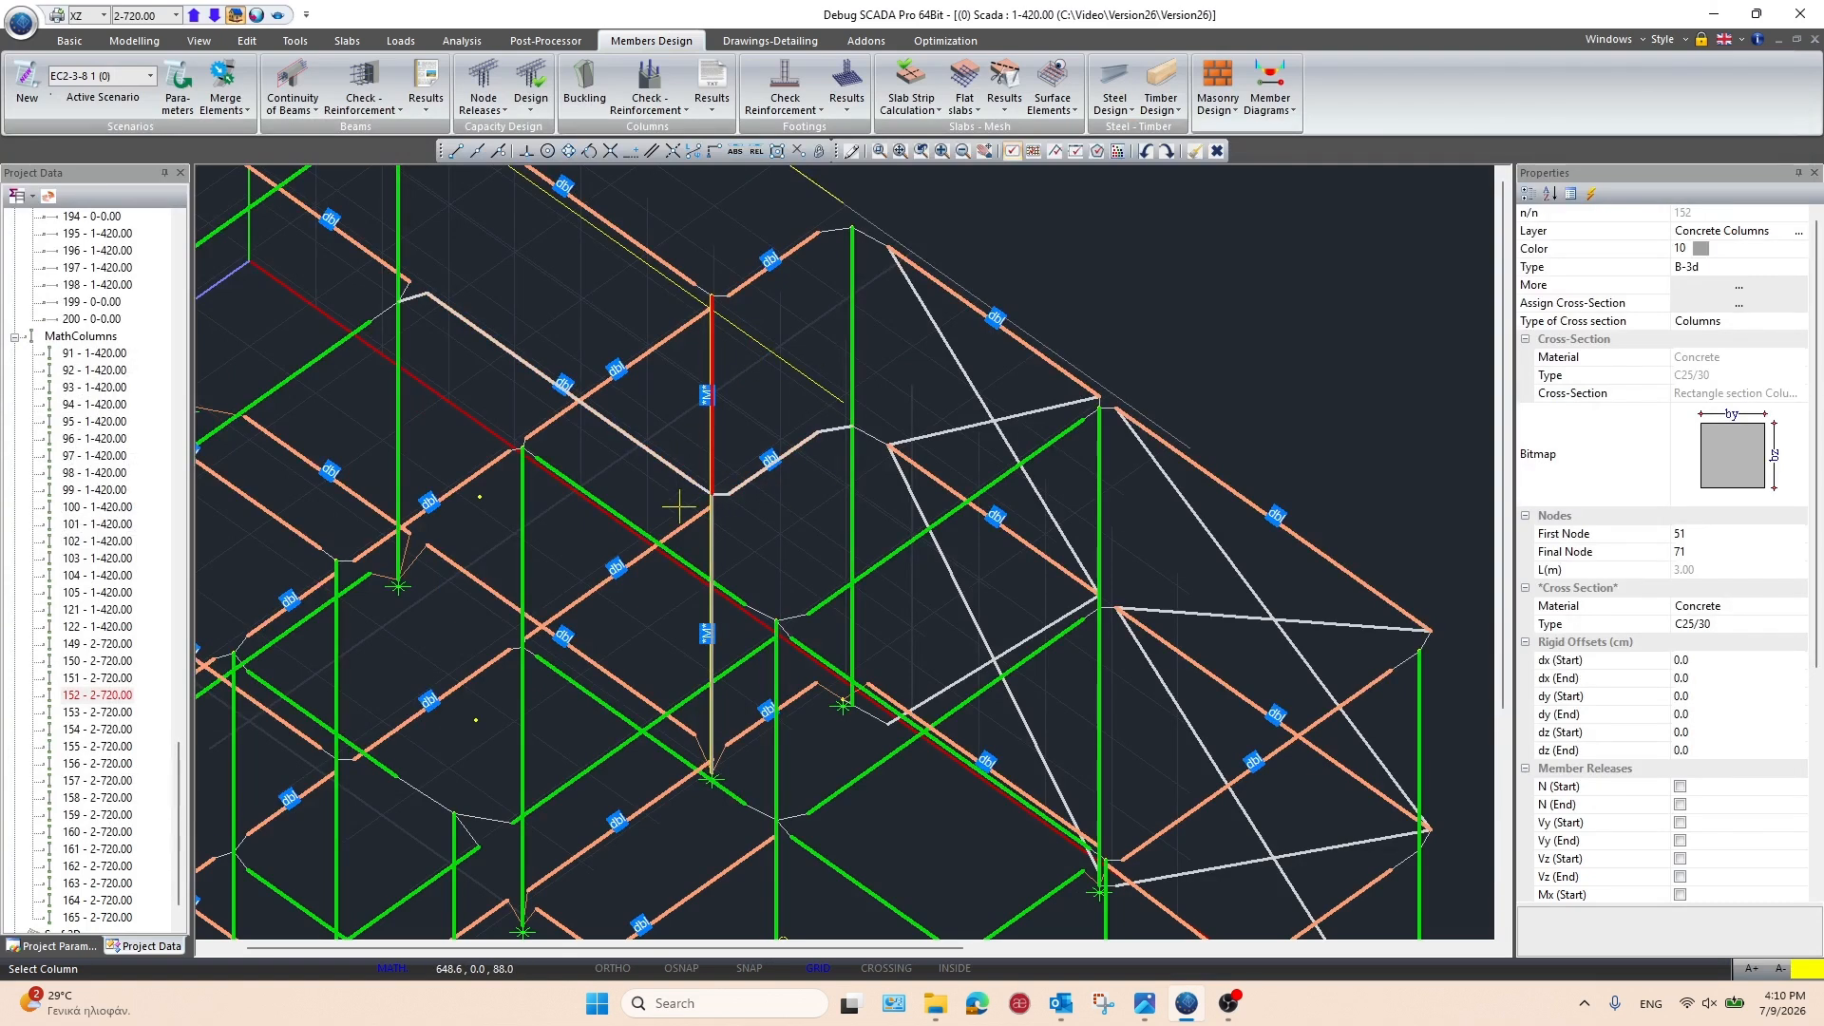
Import the plan view of level 2 - 720.00 into the drawing, including column stirrup detailing and column detailing along the height
left_click(765, 43)
left_click(218, 83)
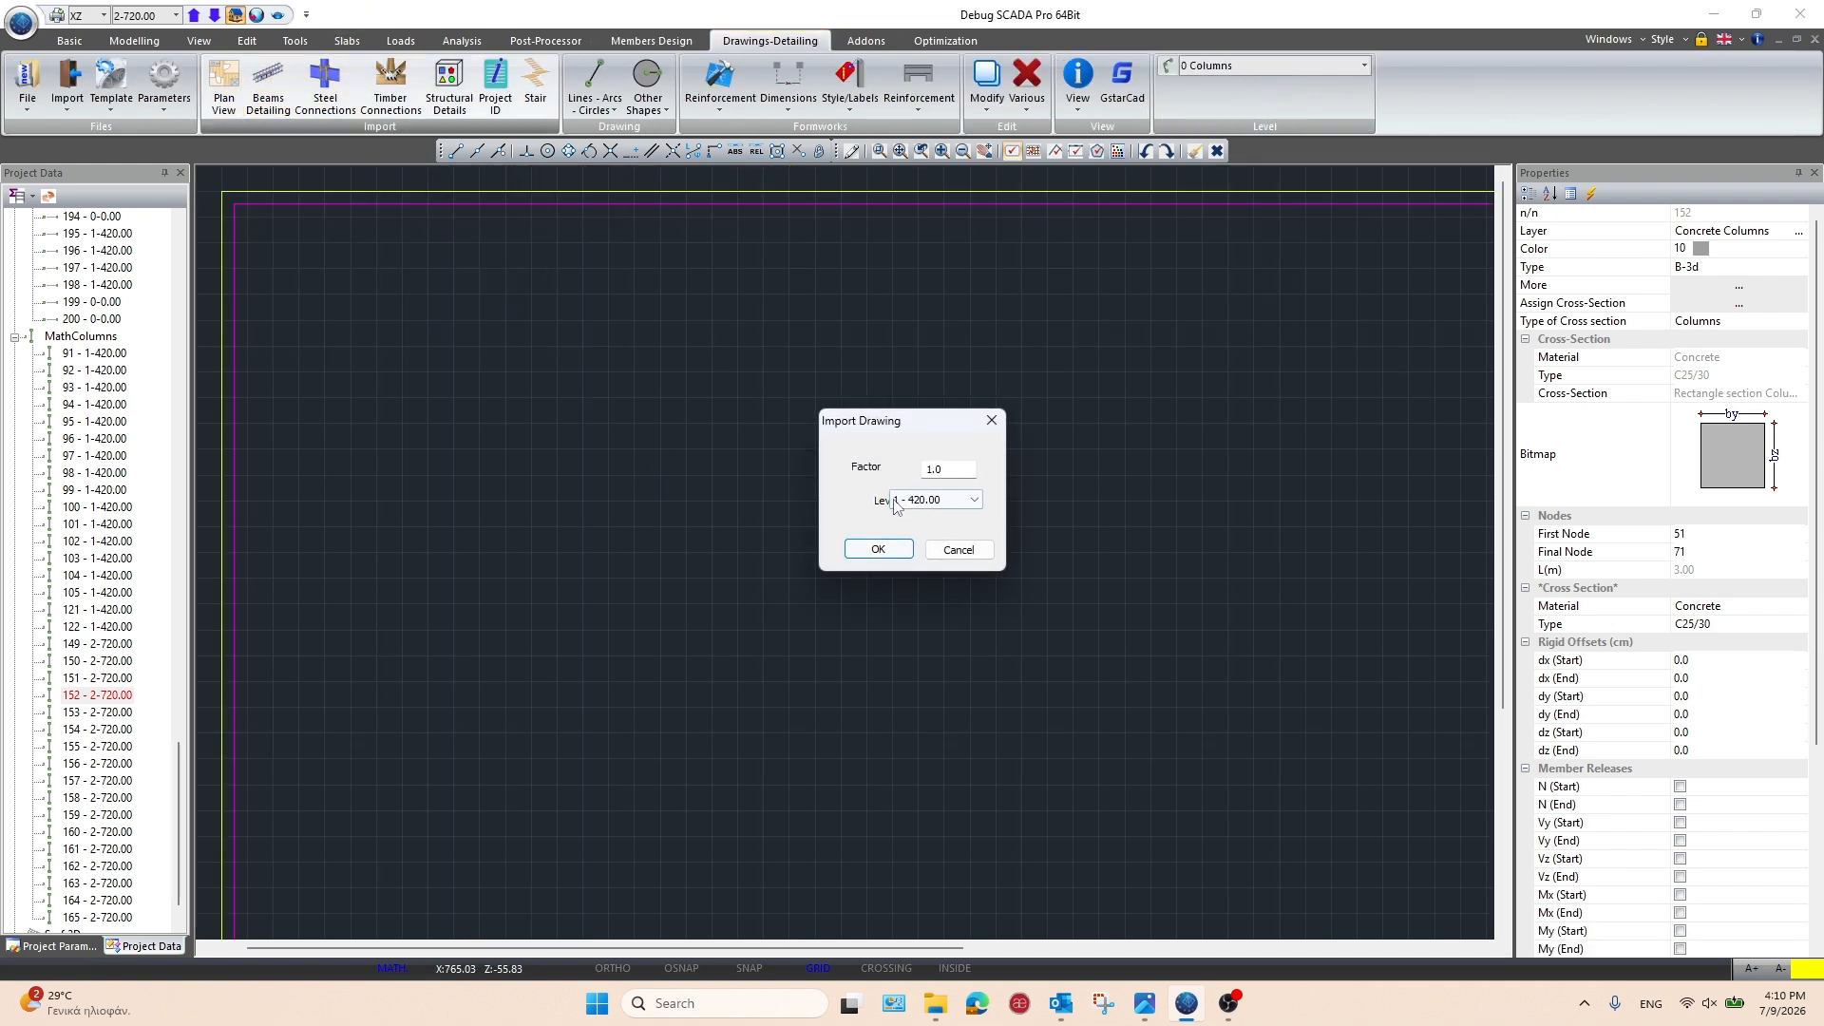
left_click(917, 499)
left_click(913, 542)
left_click(876, 549)
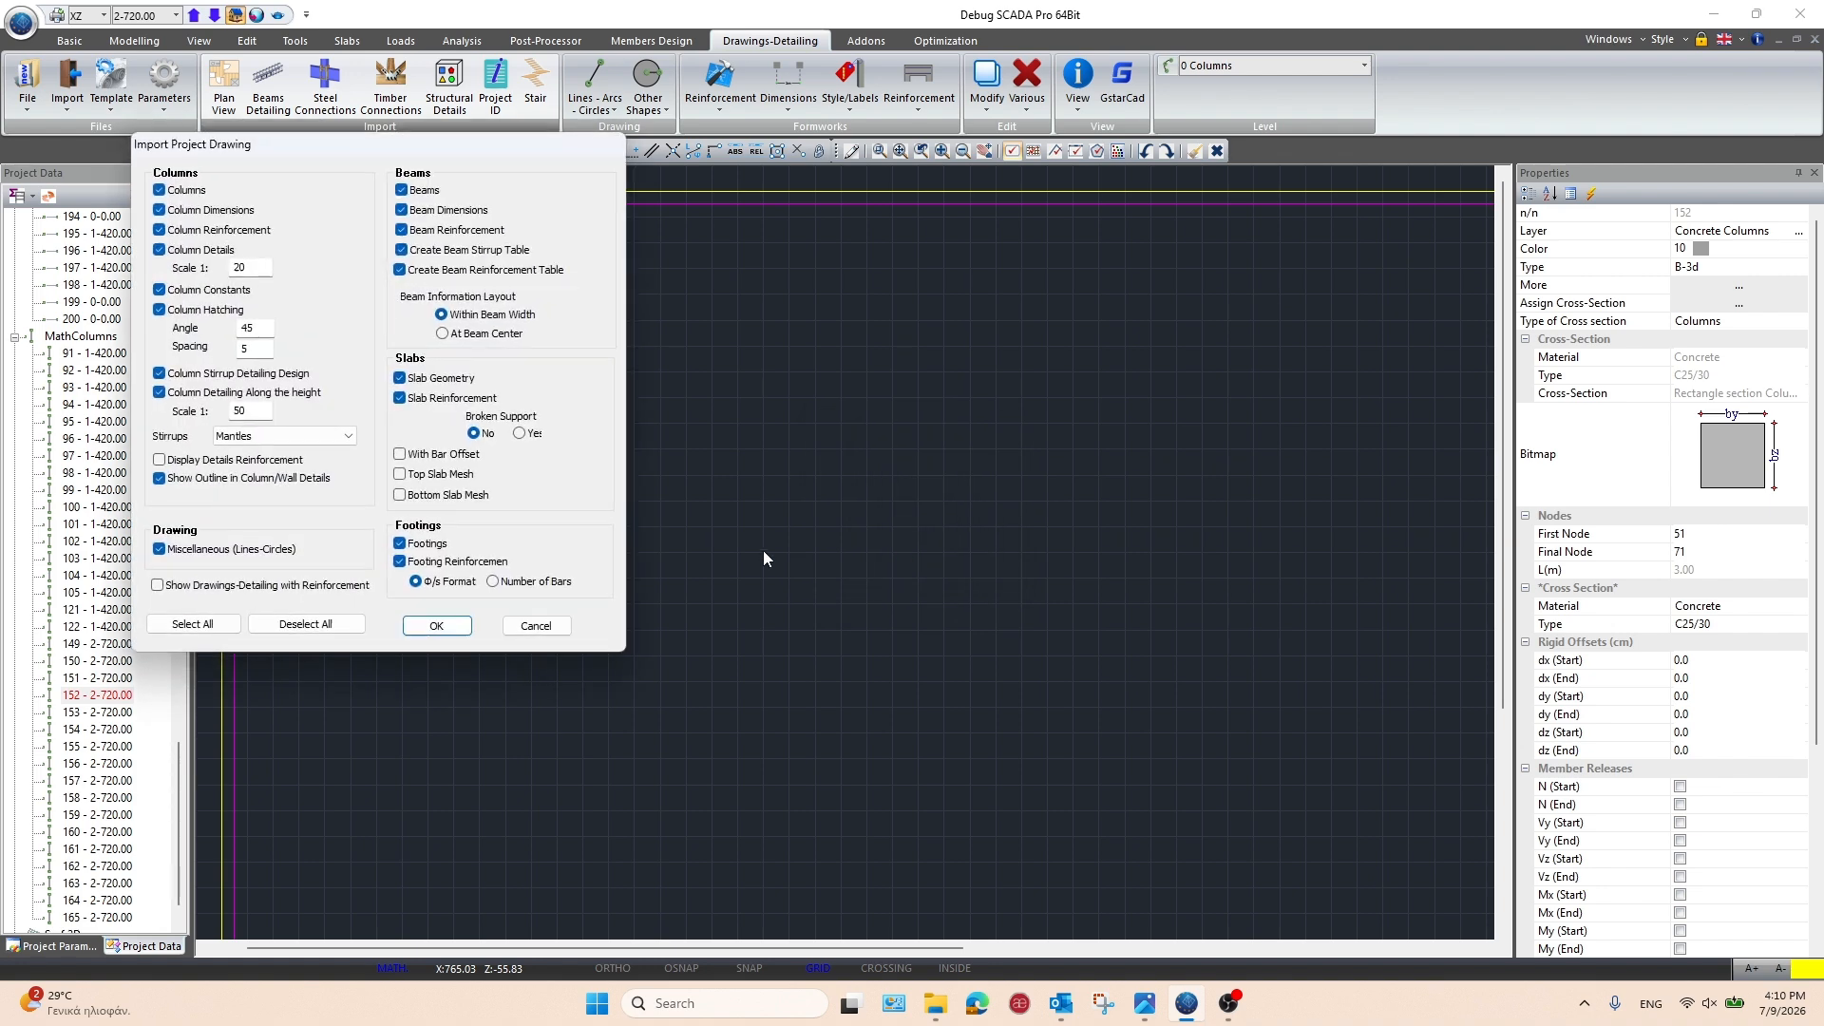
left_click(436, 625)
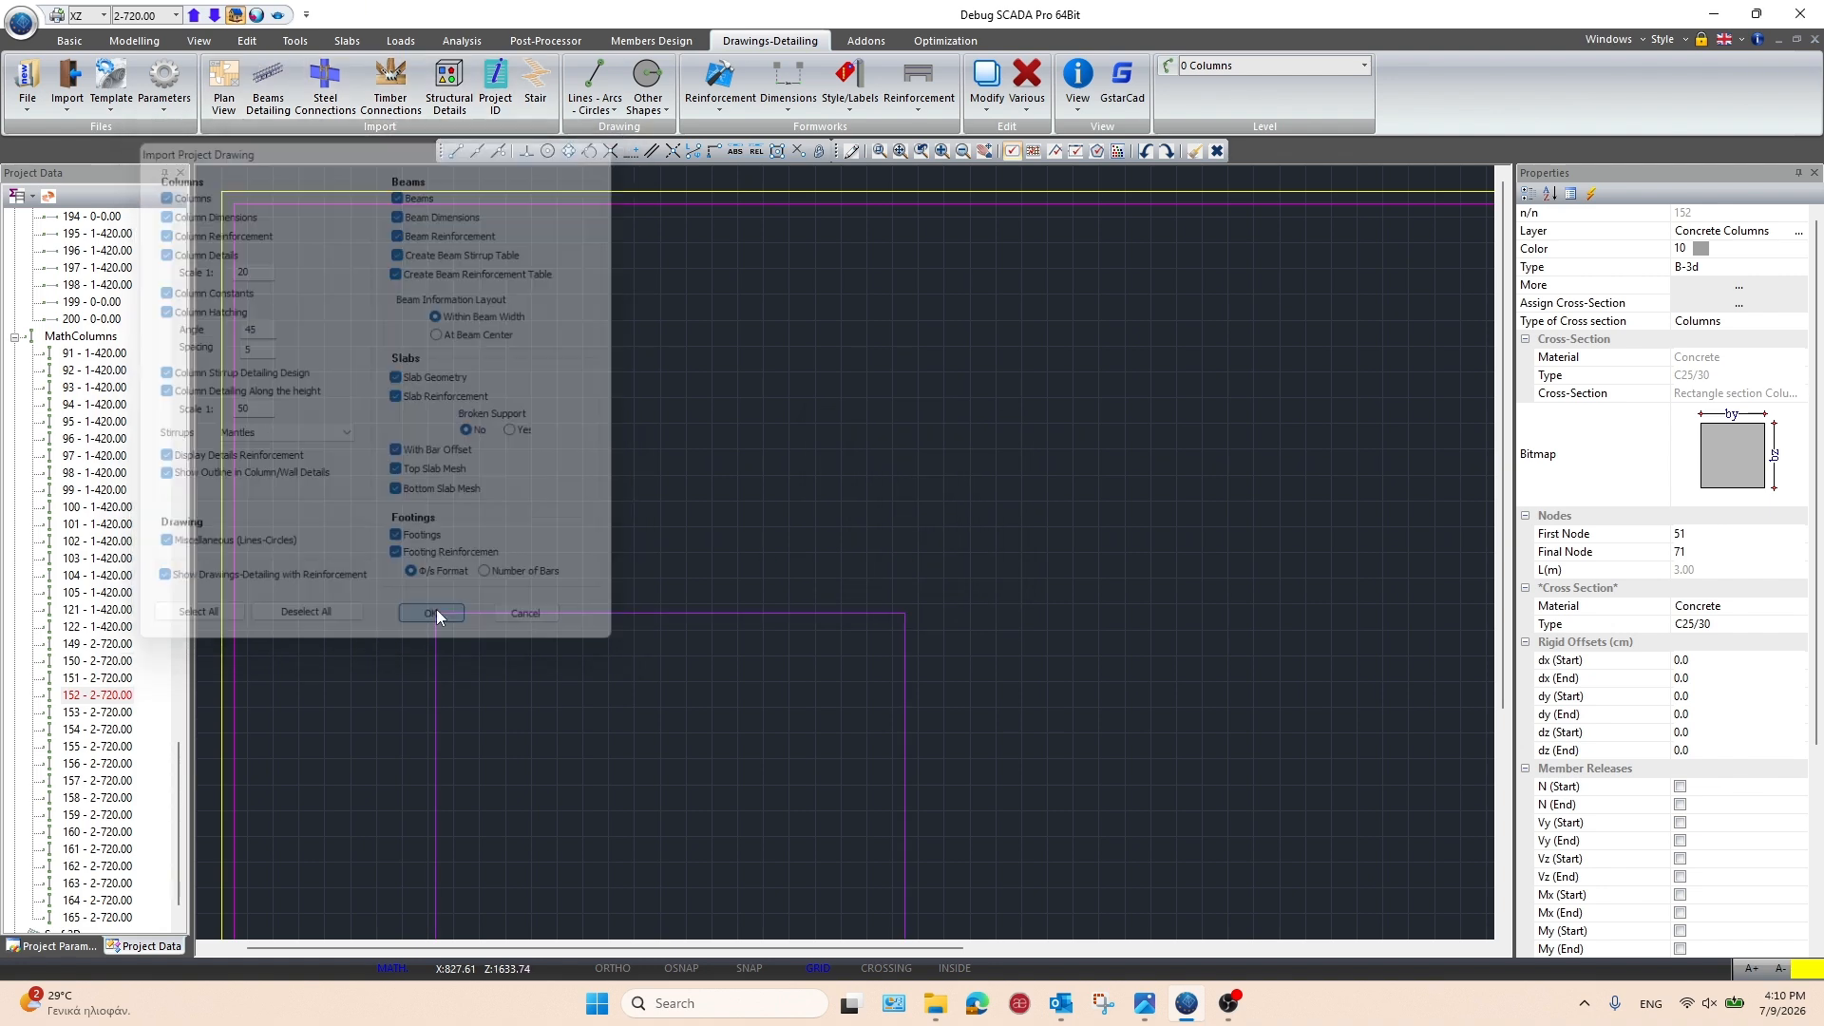
Examine the column details beside the level 2 plan, including the stirrup drawings and the reinforcement along the column height
scroll(532, 380, "up", 5)
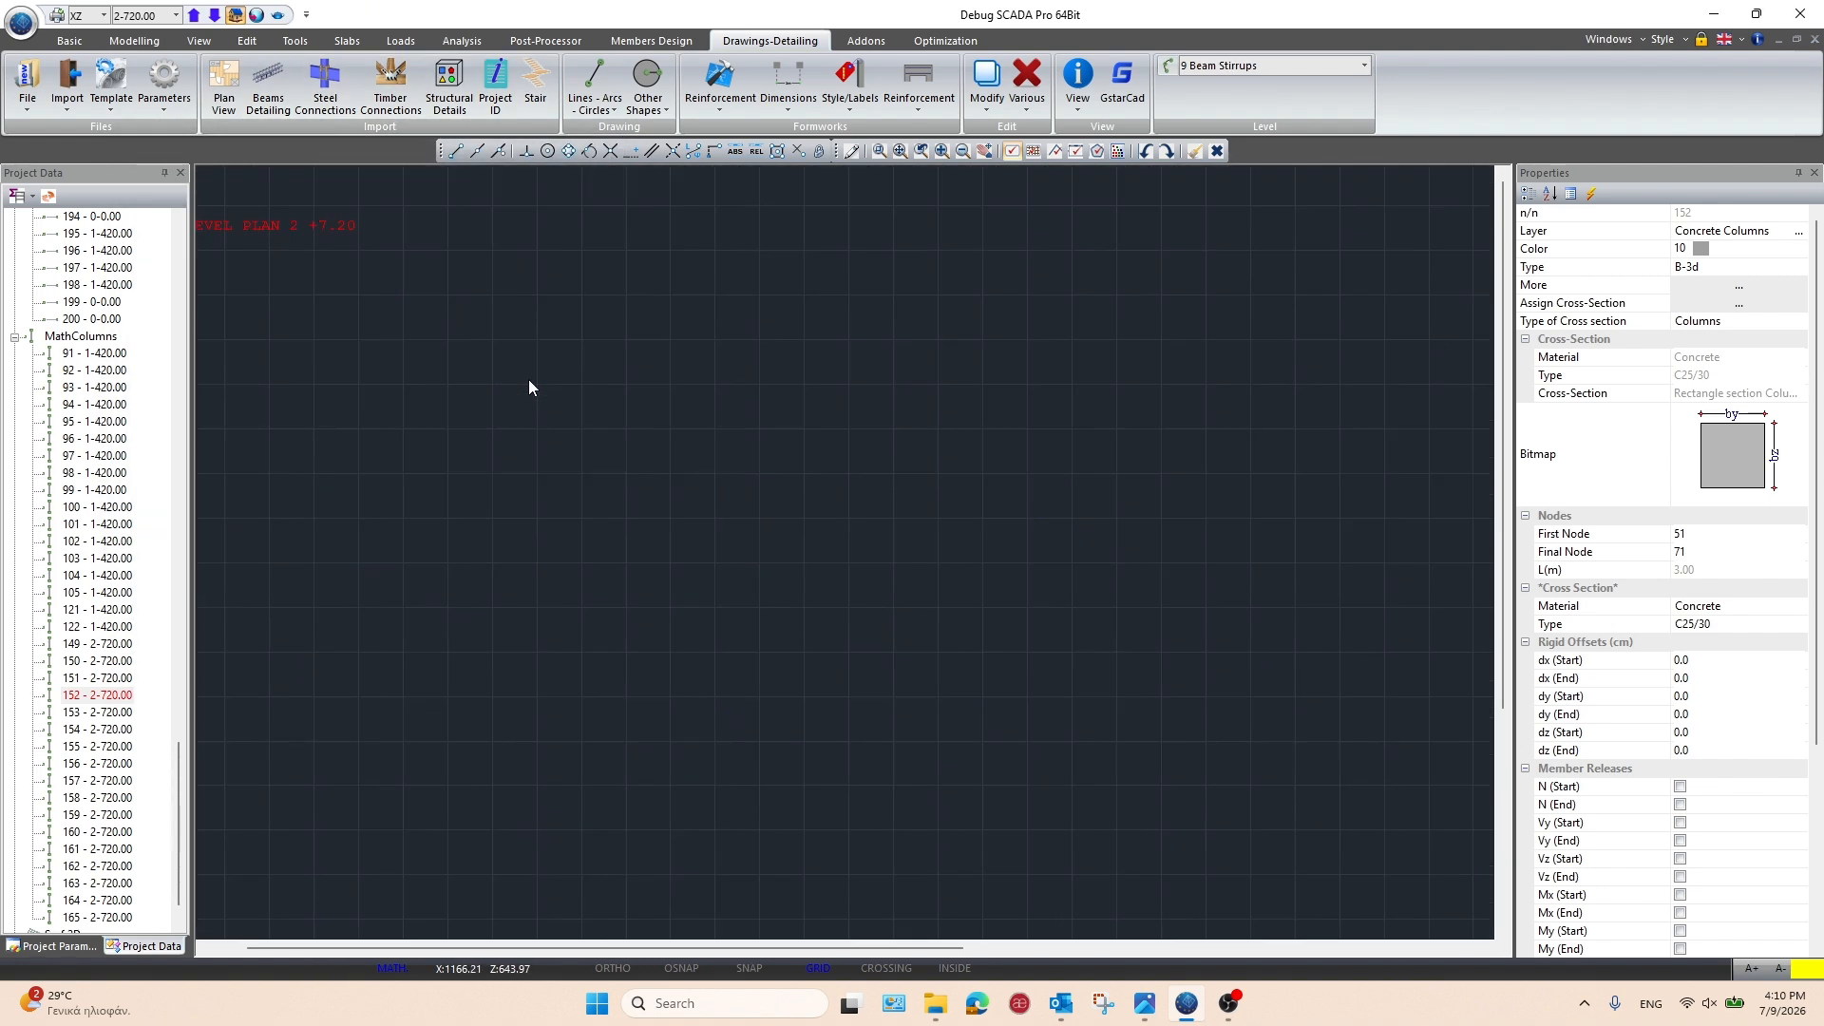
scroll(779, 369, "down", 3)
mouse_move(914, 429)
middle_mouse_down()
mouse_move(536, 391)
mouse_move(436, 456)
middle_mouse_up()
scroll(881, 454, "down", 1)
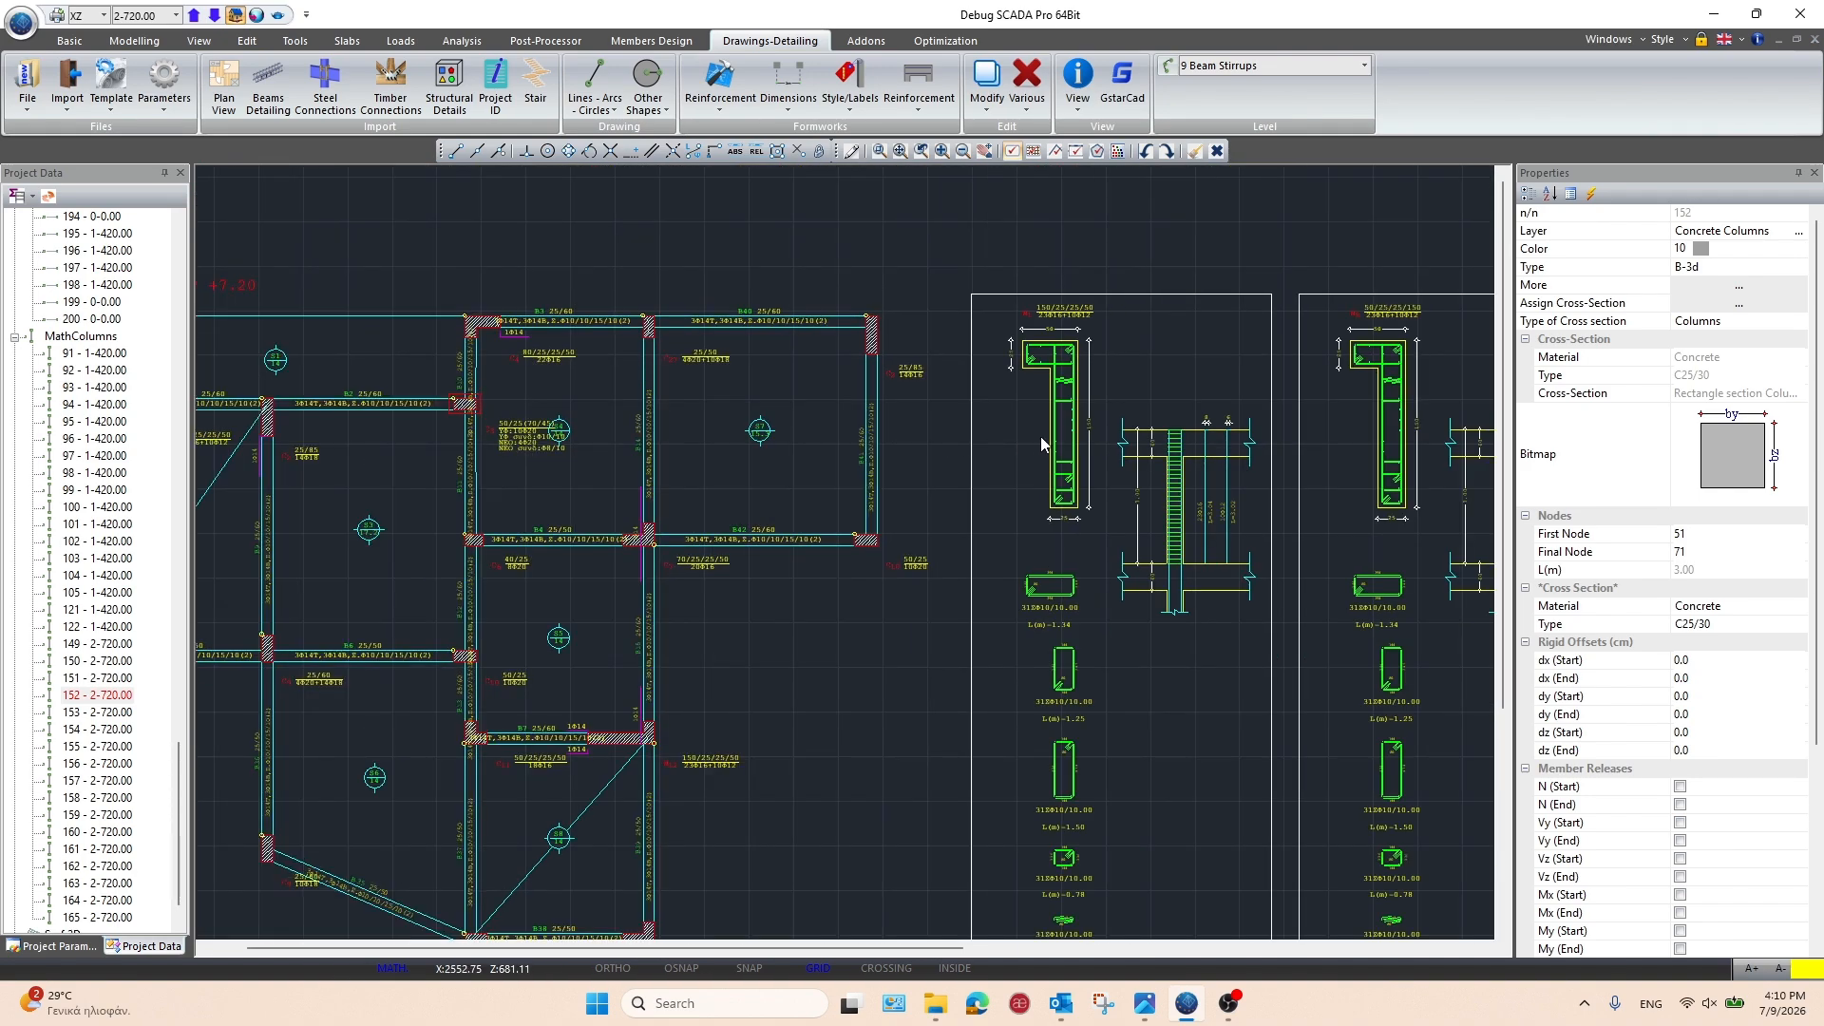
scroll(1040, 436, "down", 1)
mouse_move(1040, 436)
middle_mouse_down()
mouse_move(776, 398)
mouse_move(429, 427)
middle_mouse_up()
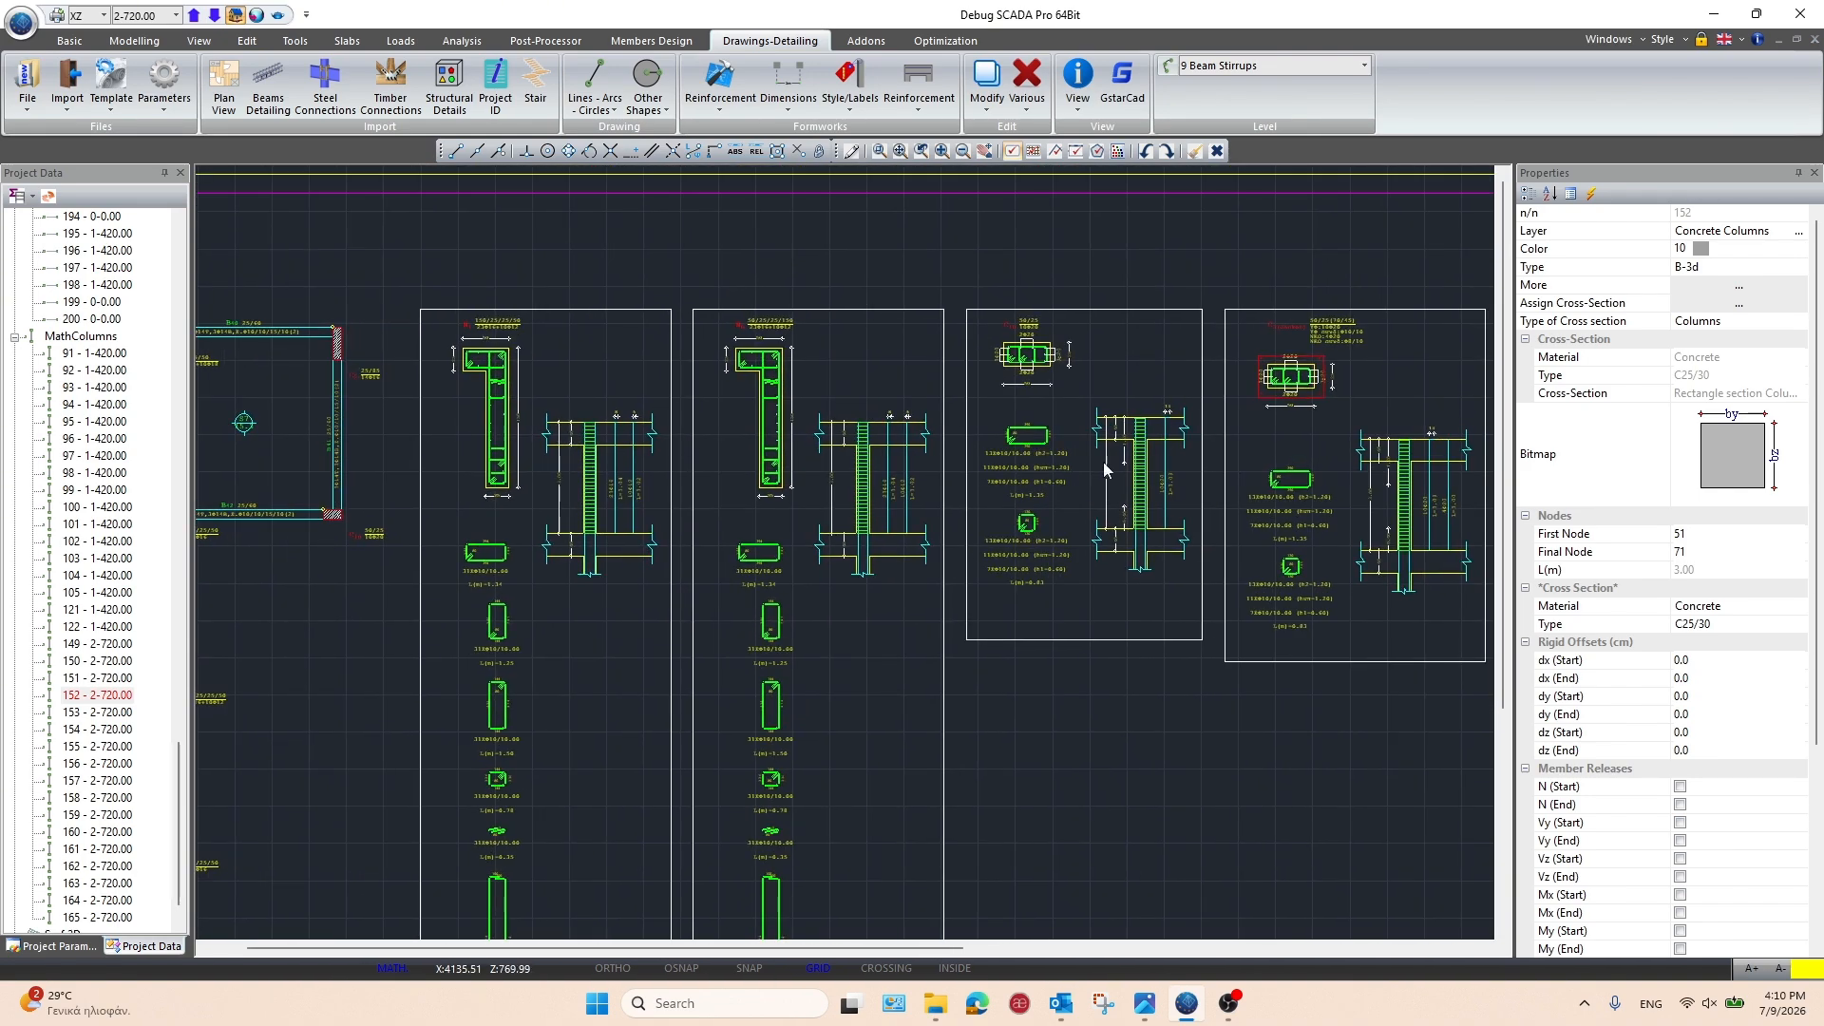
scroll(1394, 425, "up", 3)
mouse_move(1309, 598)
middle_mouse_down()
mouse_move(1547, 515)
mouse_move(646, 447)
mouse_move(579, 379)
mouse_move(1475, 443)
middle_mouse_up()
middle_click_drag(526, 479, 1396, 479)
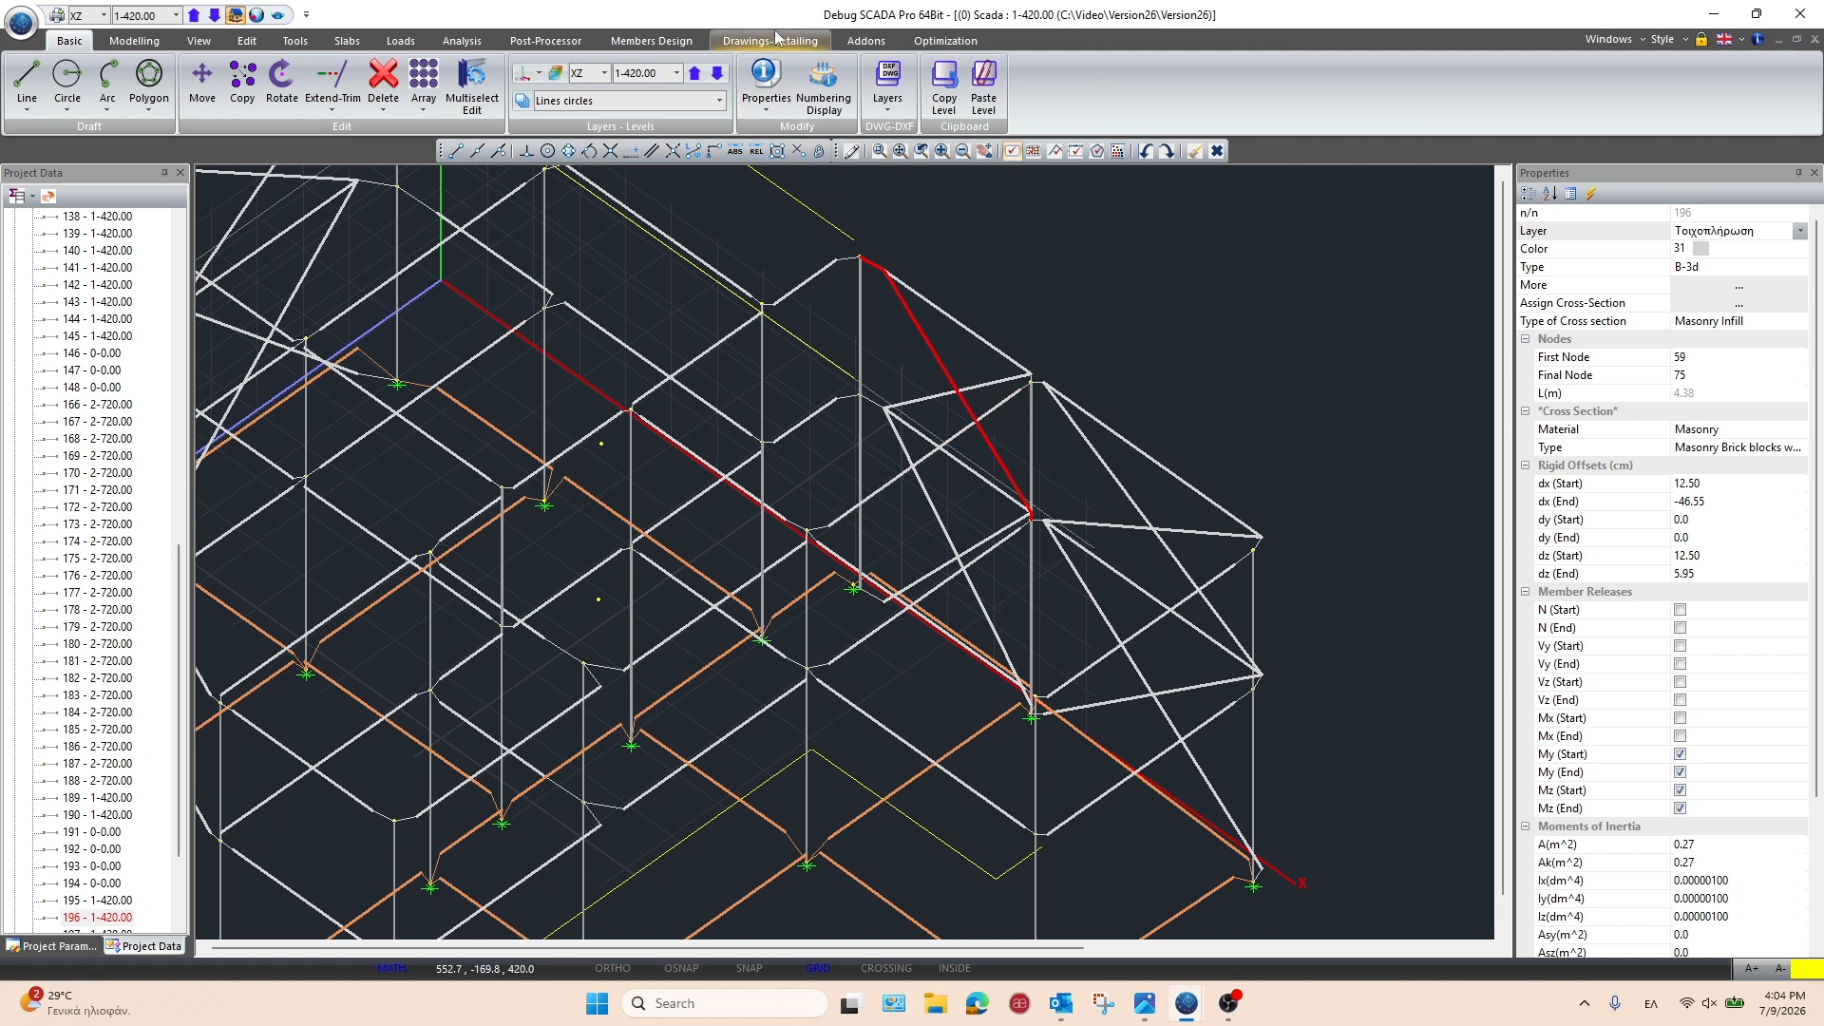
Select the upper-storey edge beam and start a plan view import of level 2 - 720.00 into the drawing sheet
left_click(942, 306)
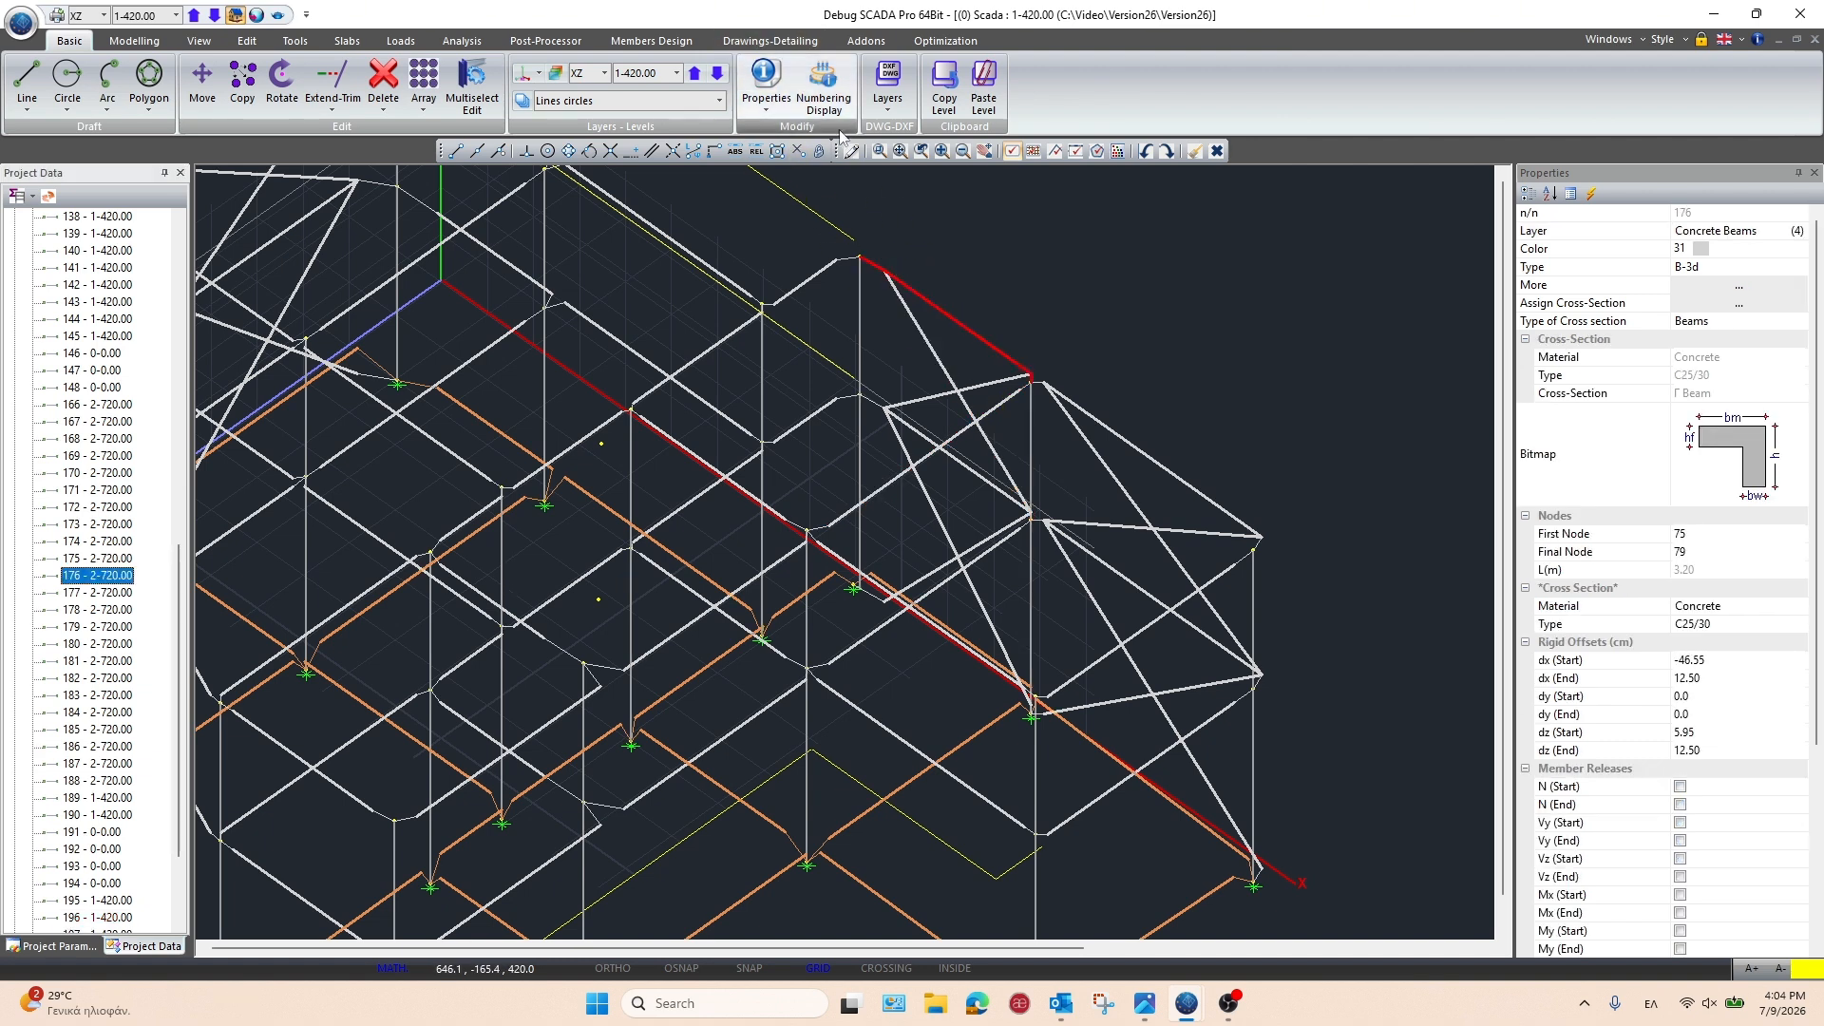
left_click(771, 41)
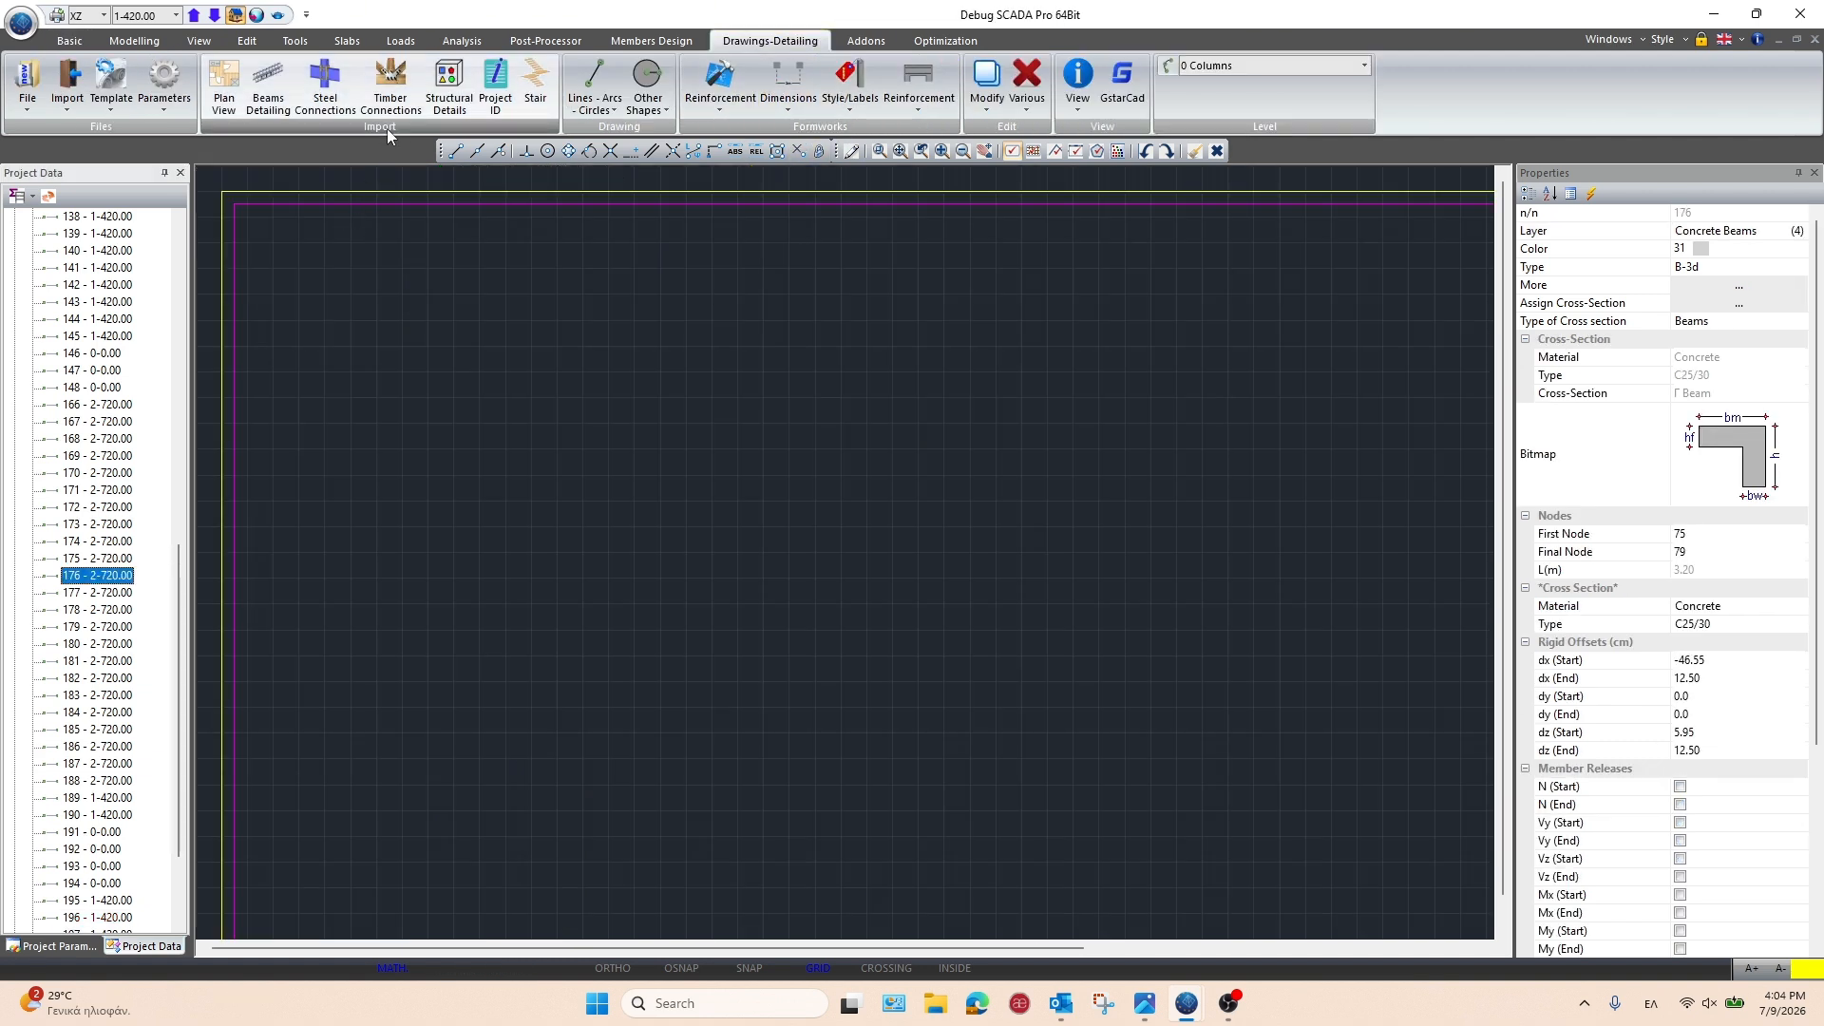
left_click(239, 69)
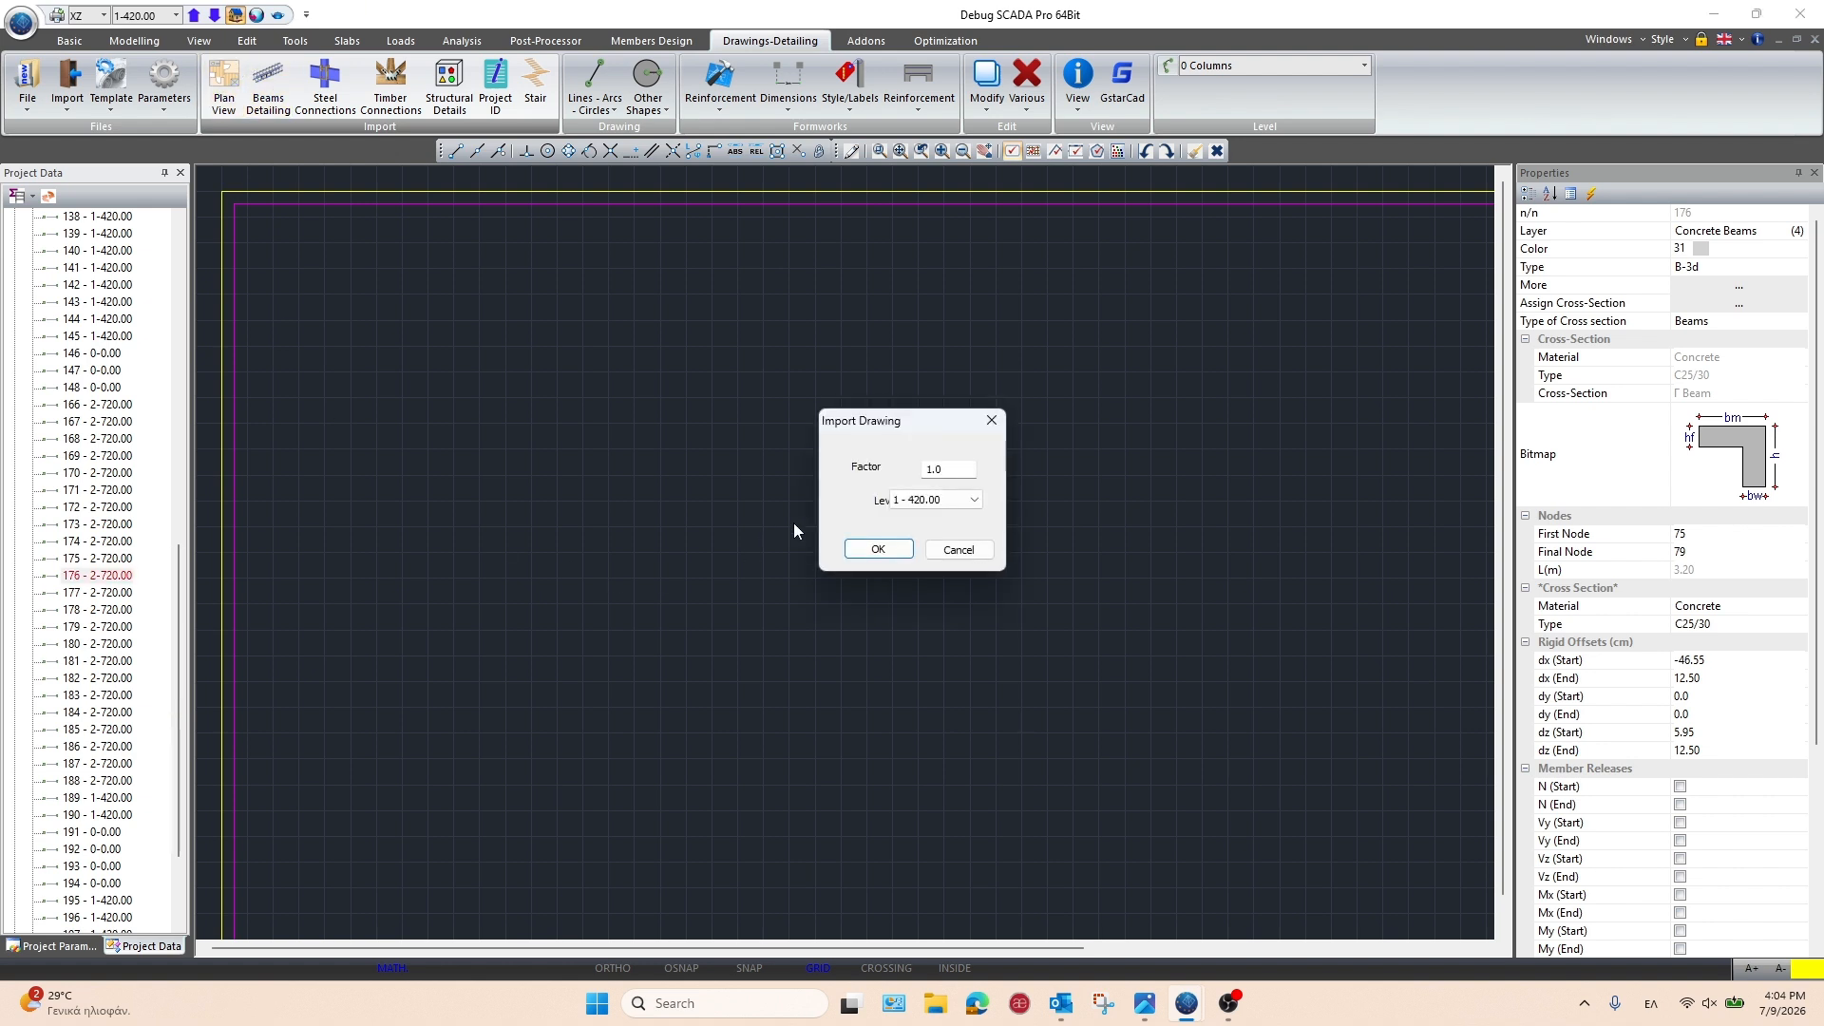
left_click(921, 501)
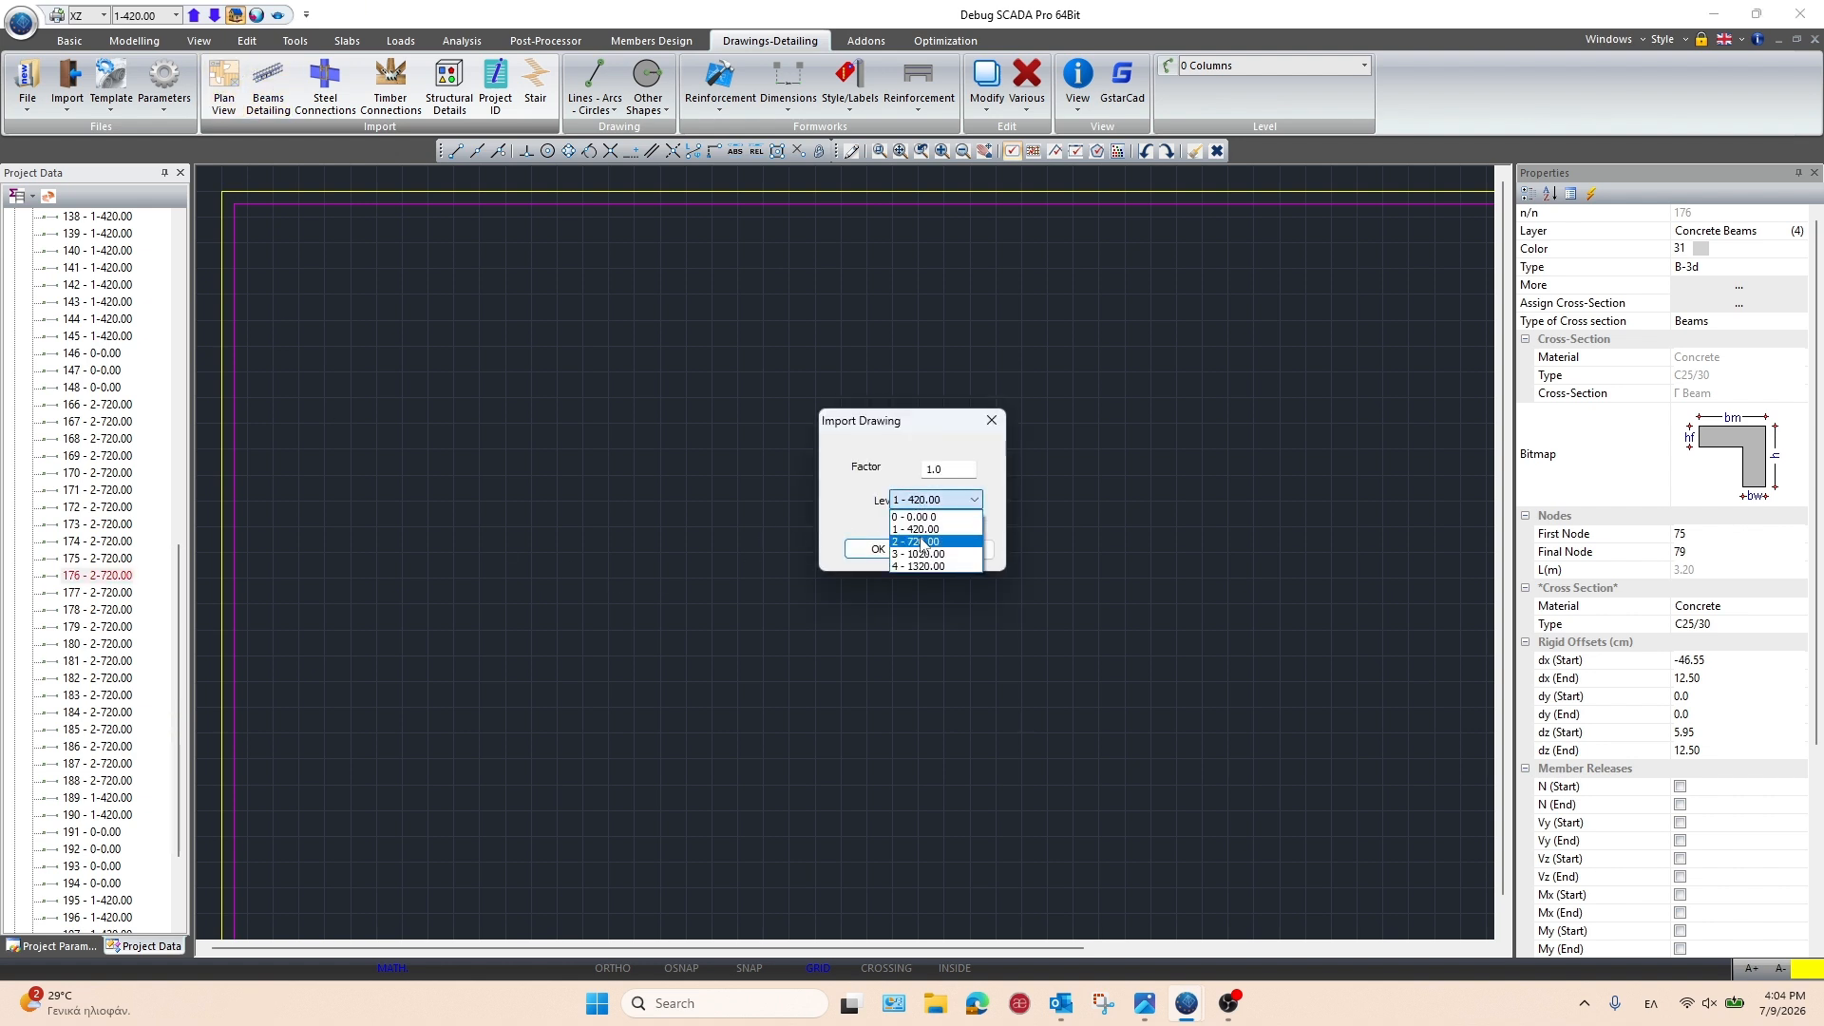
left_click(921, 542)
left_click(878, 549)
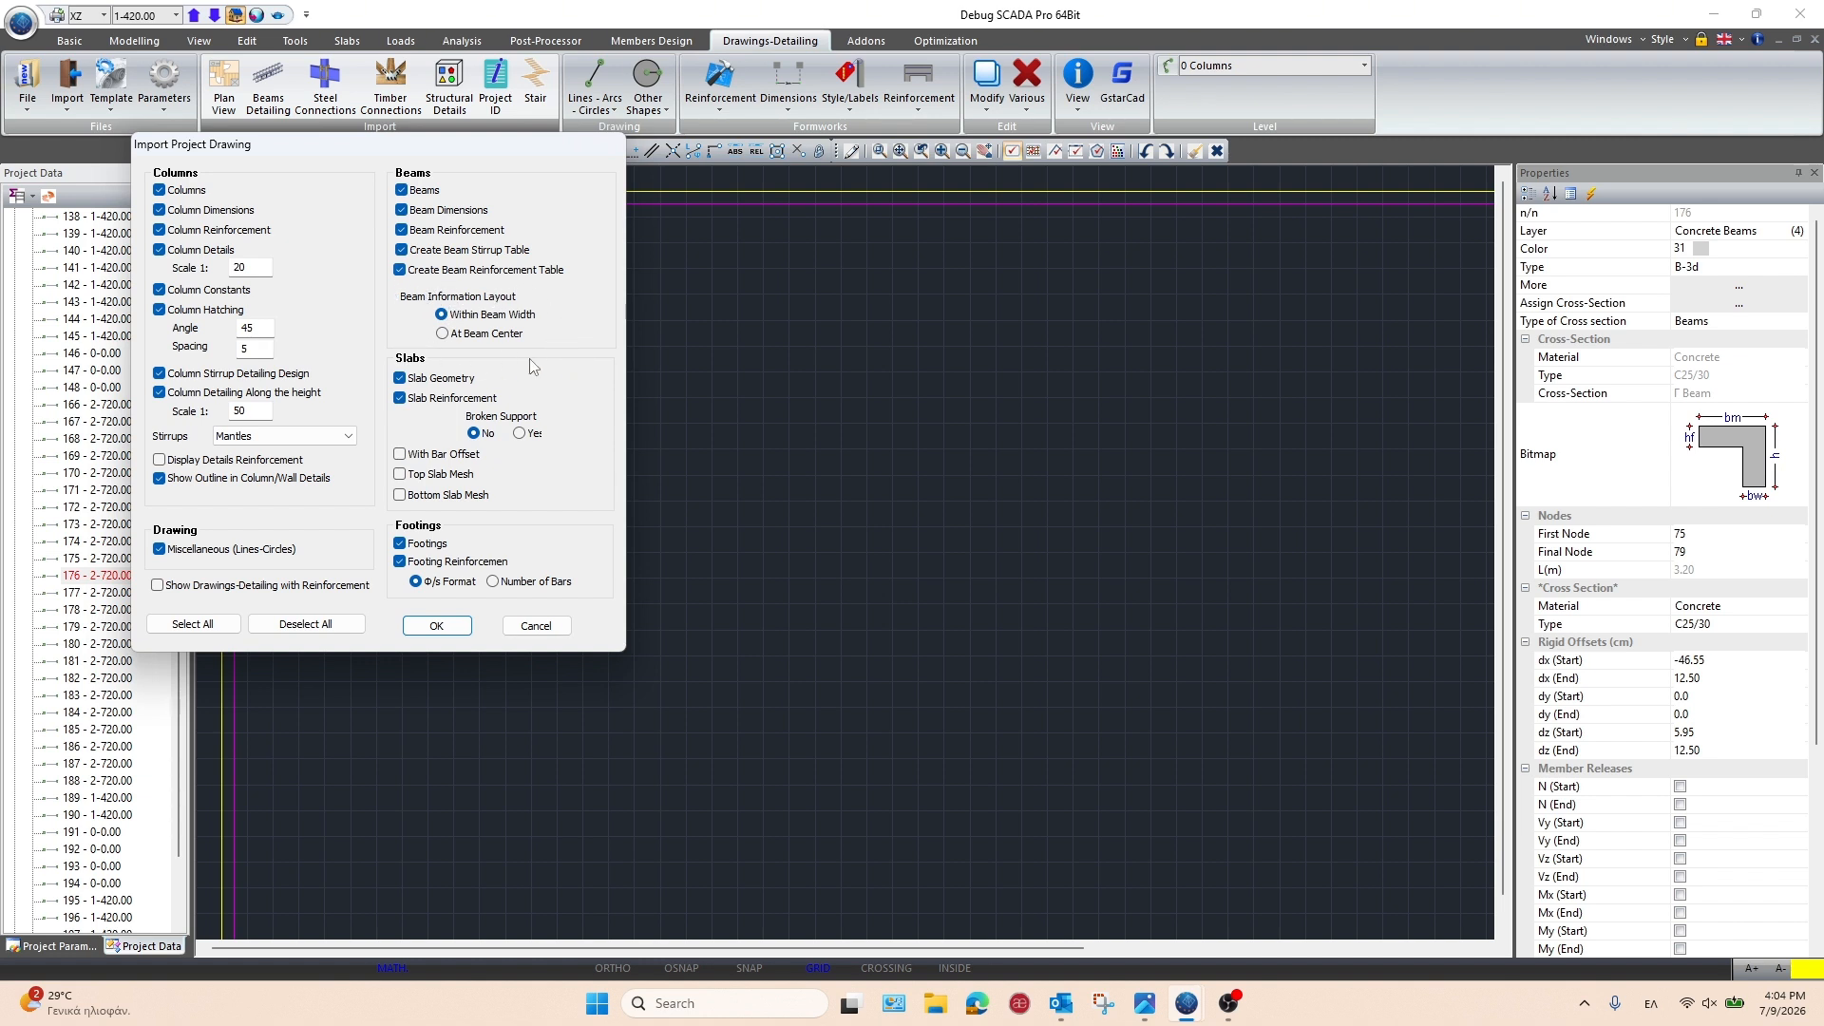
Lay out the beam information within the beam width, place the plan near the sheet's upper-left corner and inspect its beam labels
left_click(443, 314)
left_click(456, 627)
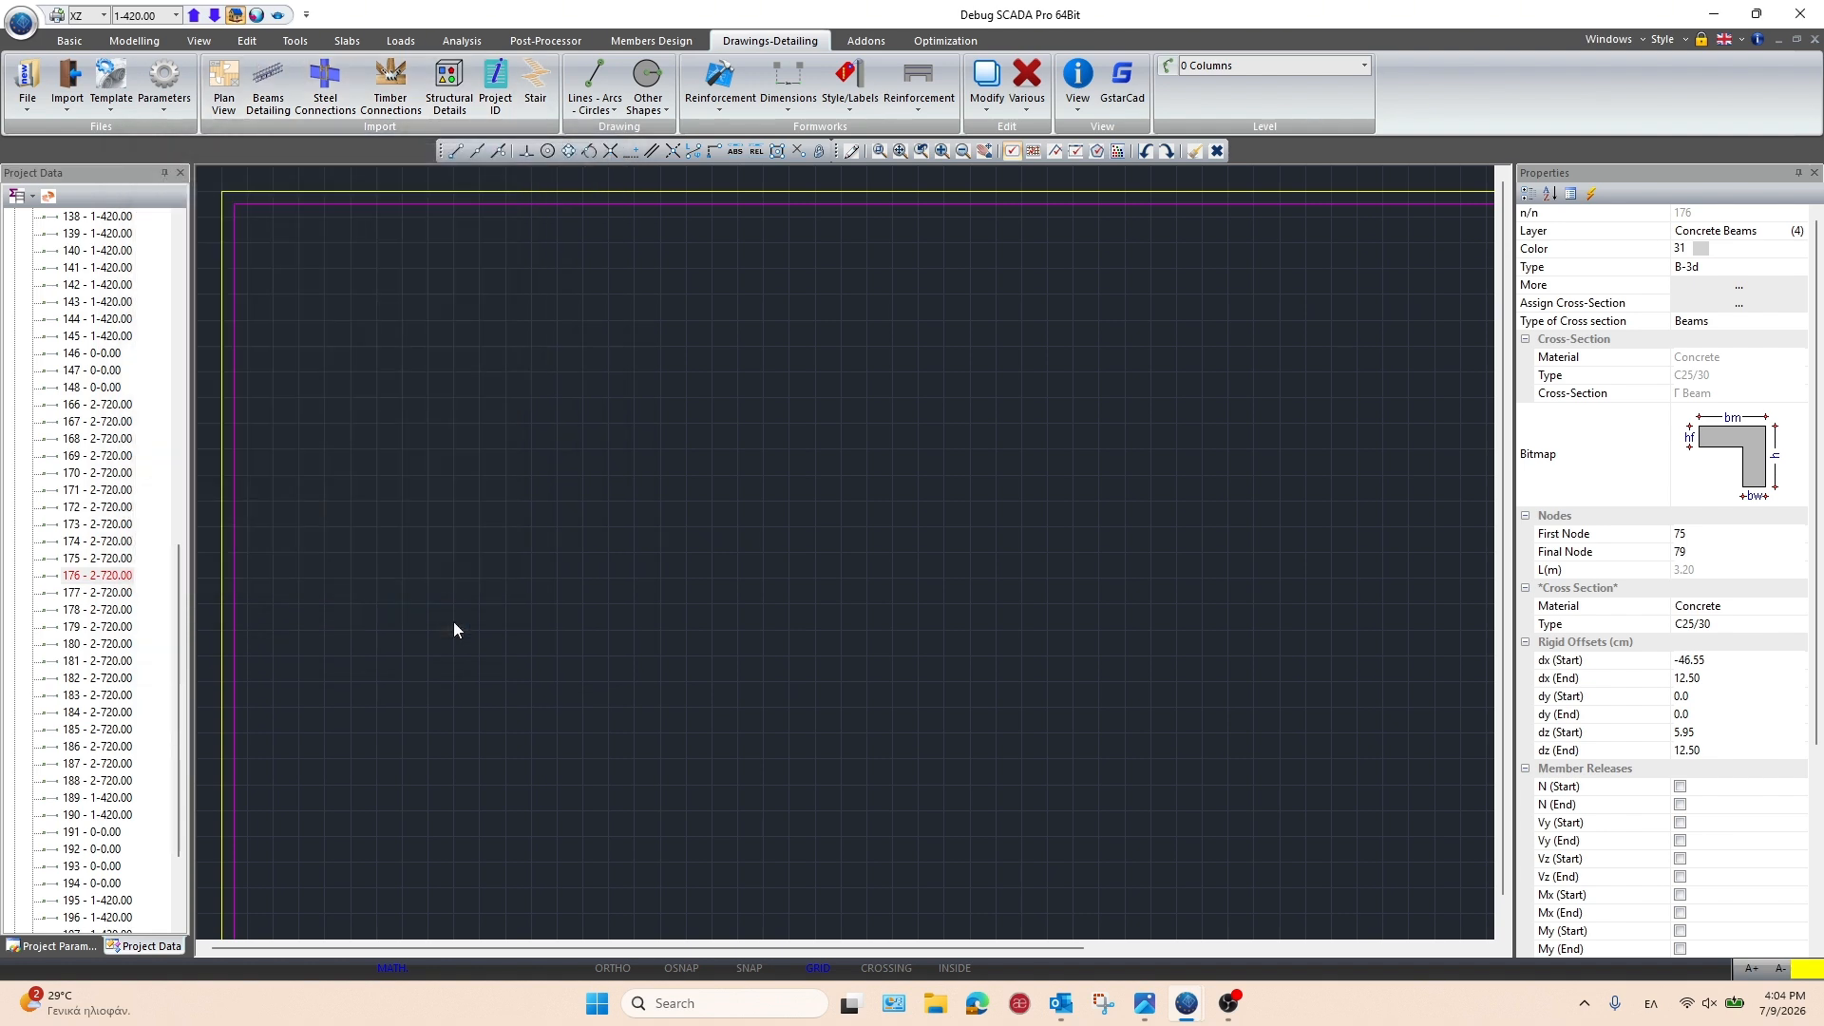
left_click(299, 272)
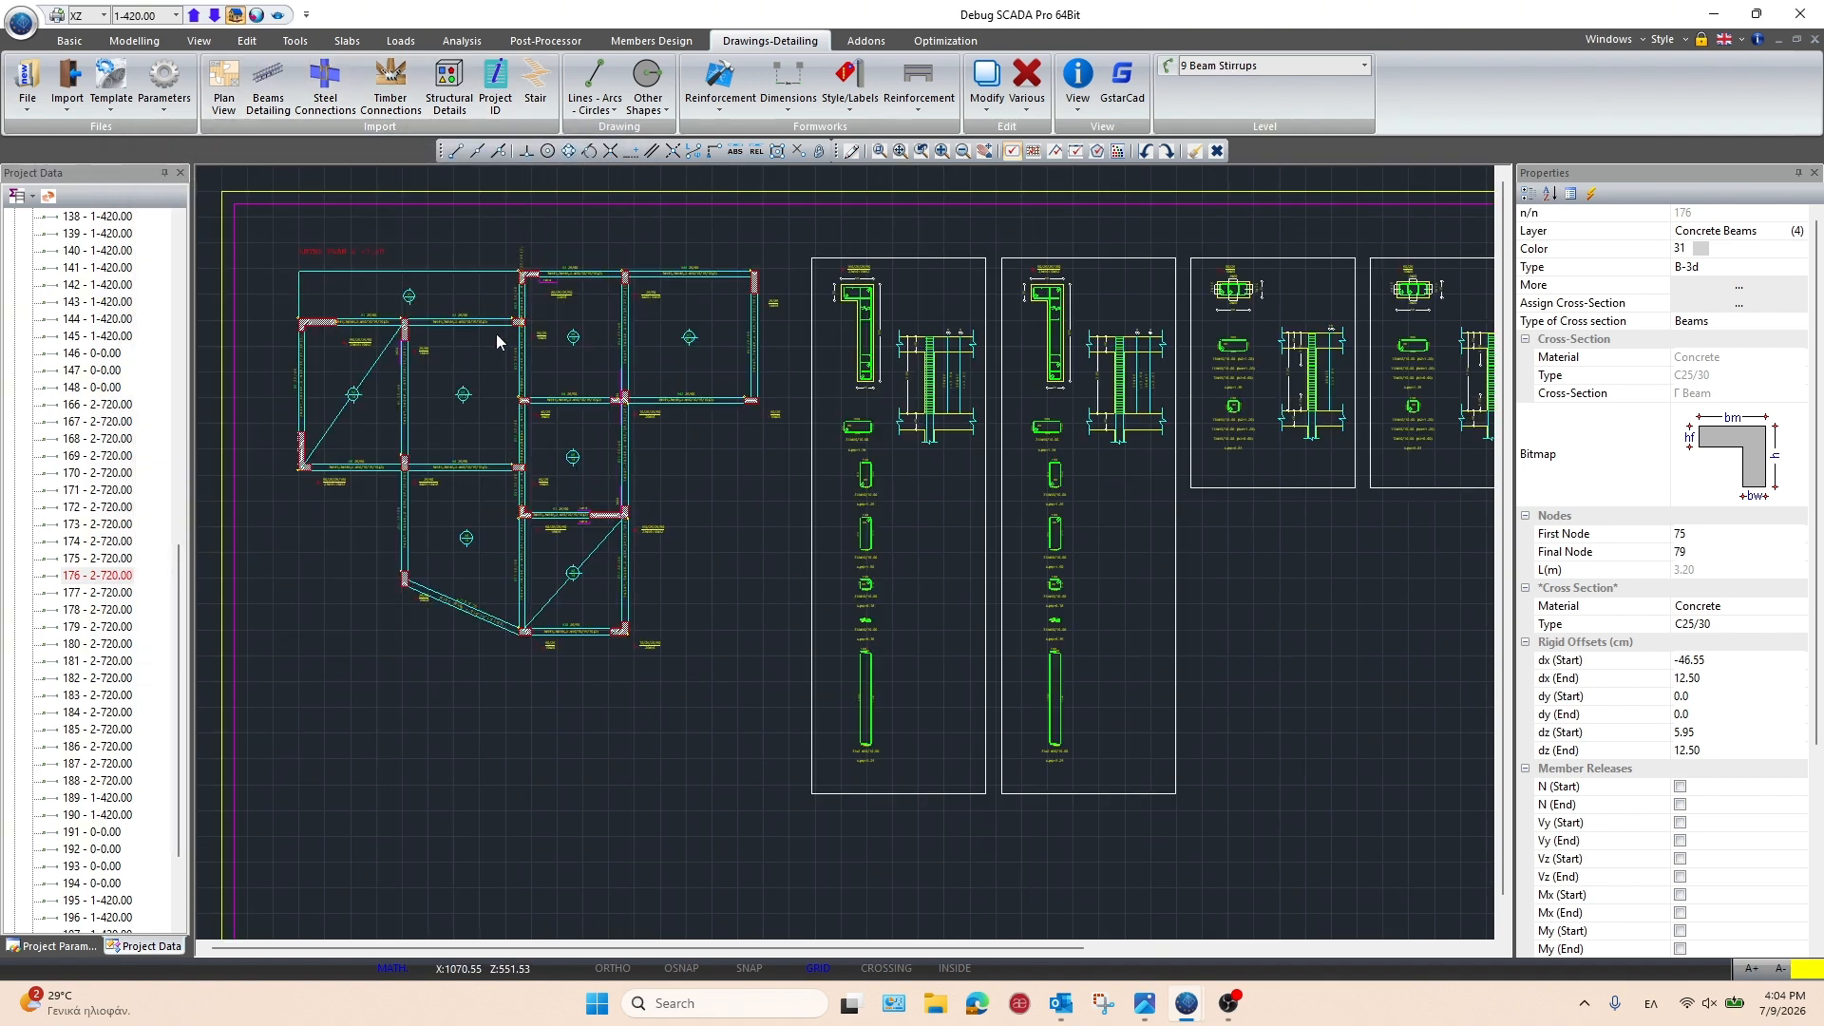
scroll(458, 331, "up", 6)
mouse_move(453, 334)
middle_mouse_down()
mouse_move(536, 474)
mouse_move(632, 535)
middle_mouse_up()
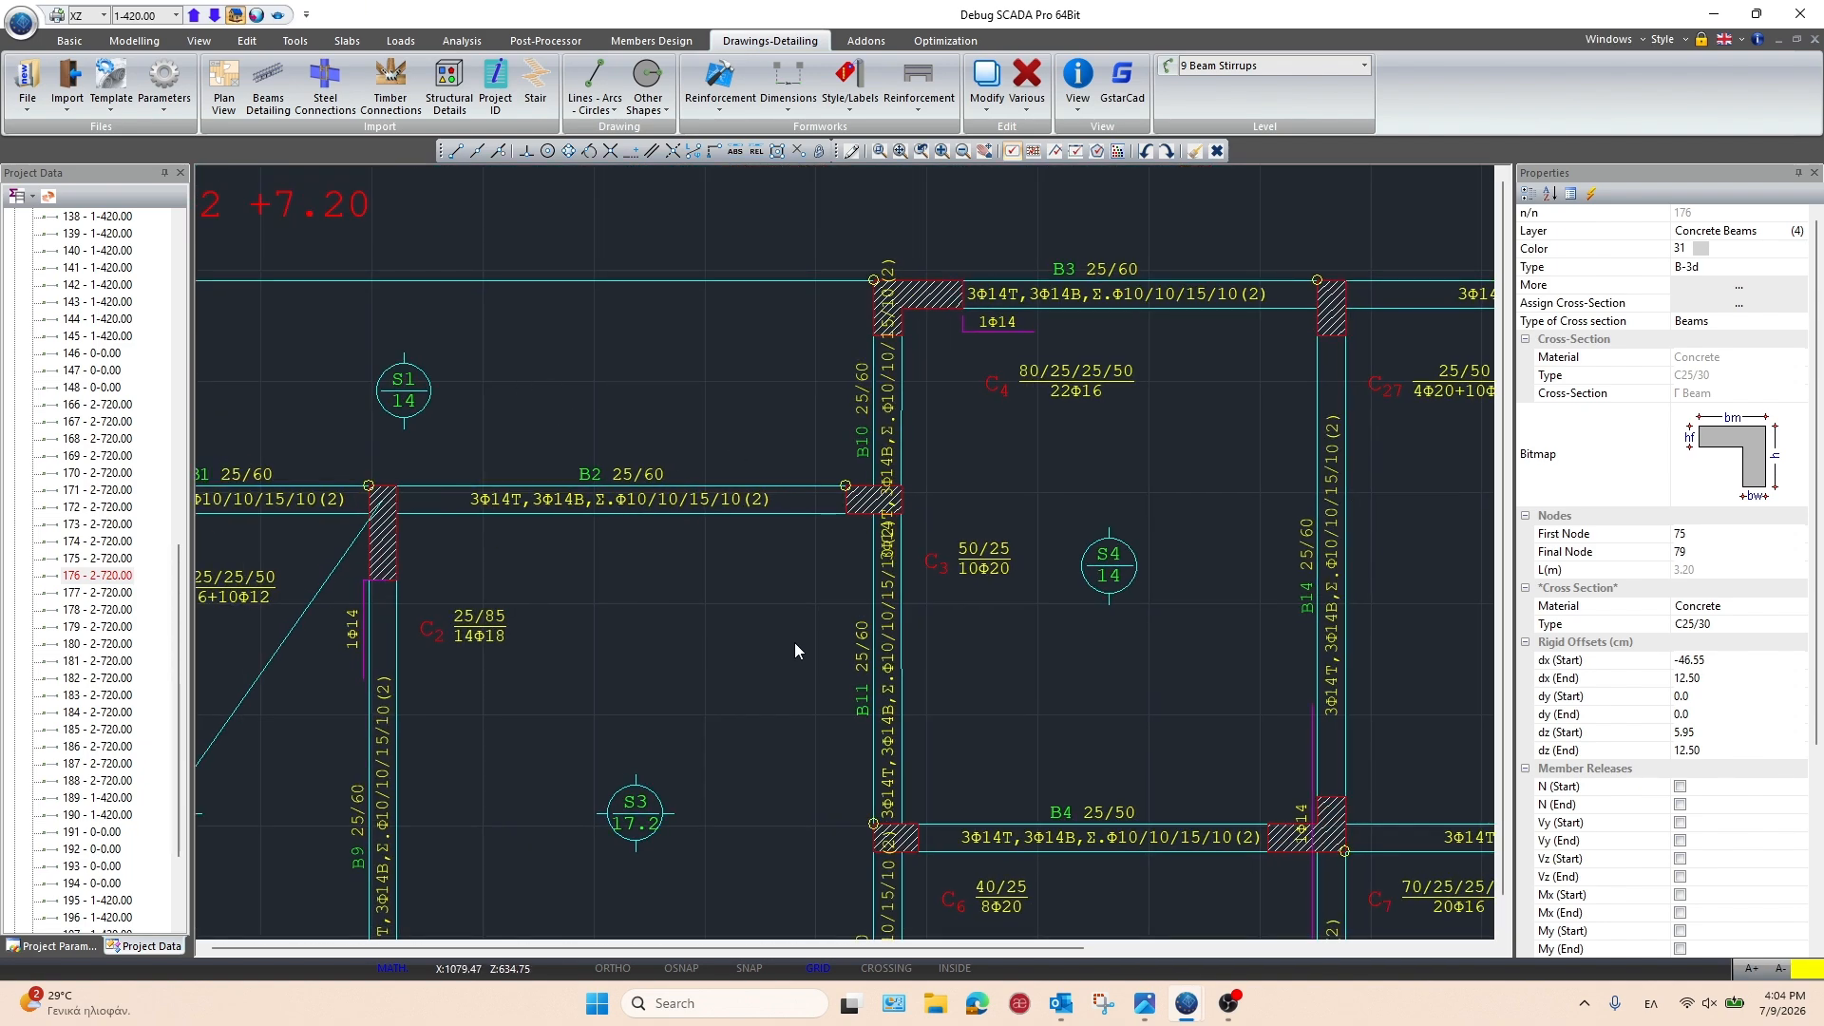
scroll(798, 643, "down", 5)
mouse_move(836, 696)
middle_mouse_down()
mouse_move(667, 273)
mouse_move(700, 228)
middle_mouse_up()
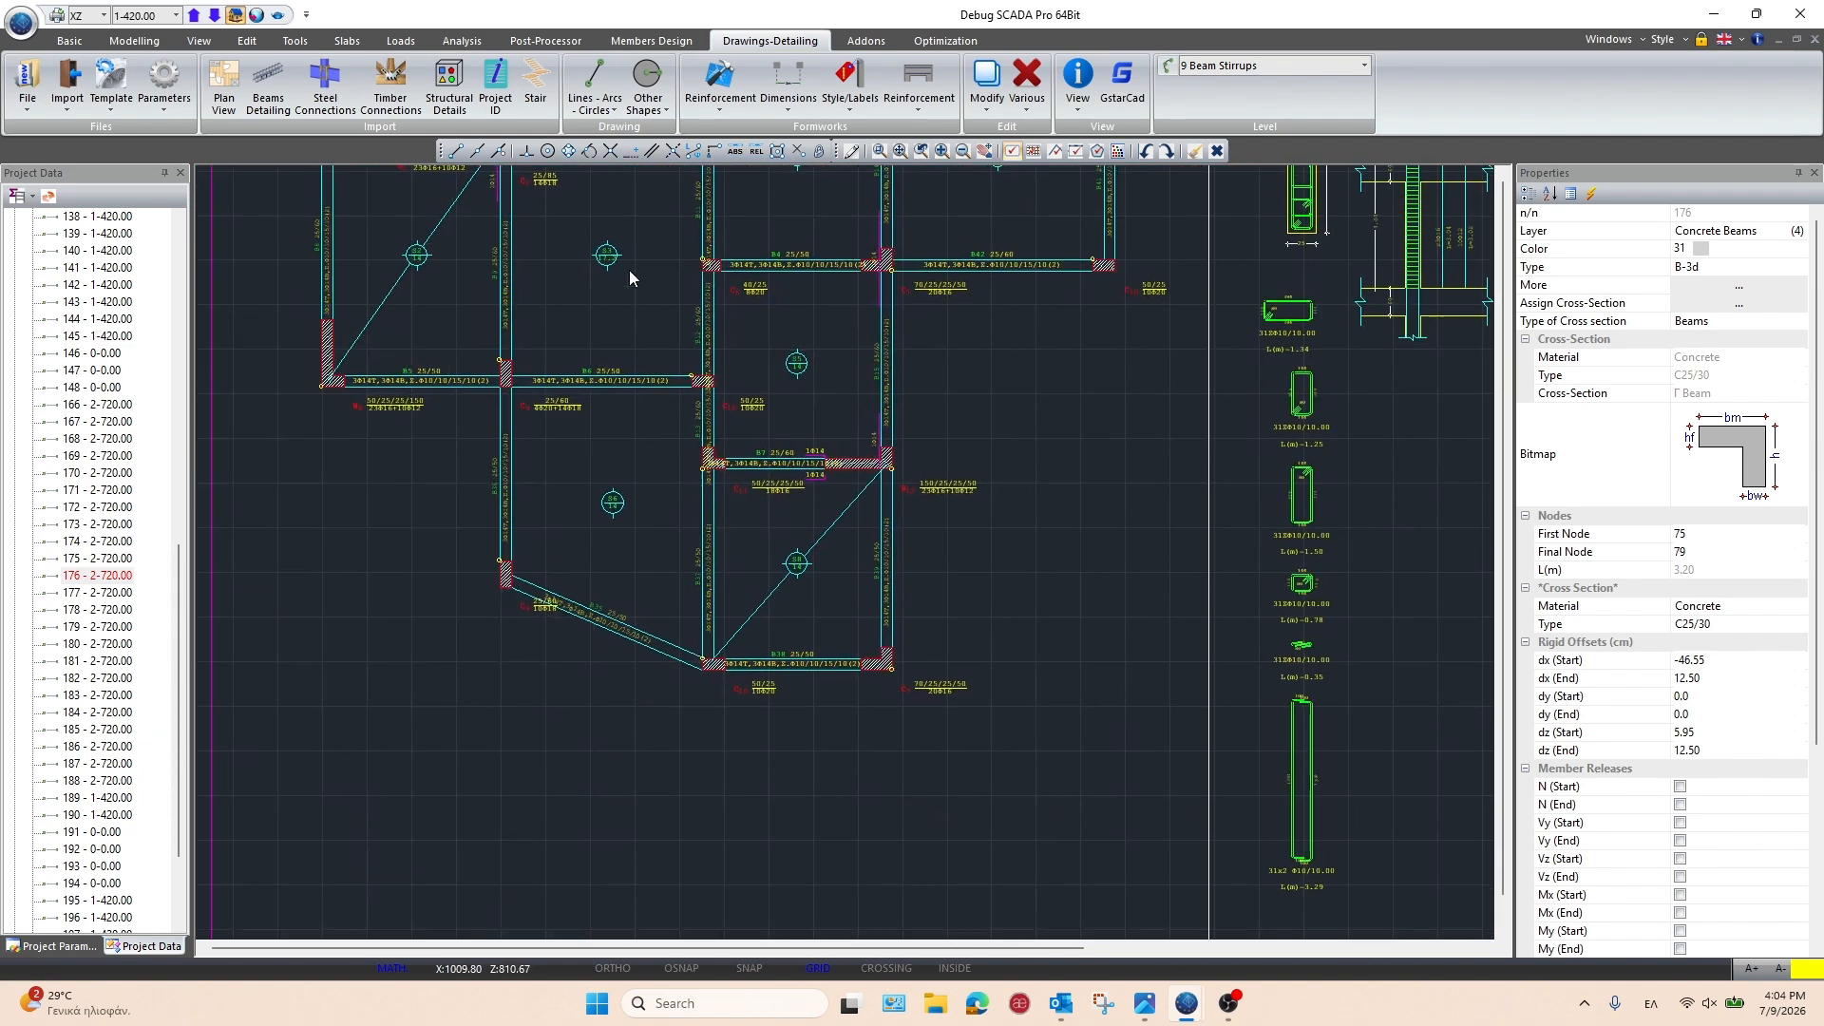
Import the plan view of level 2 - 720.00 again and place it below the first plan, near the beam tables
left_click(224, 83)
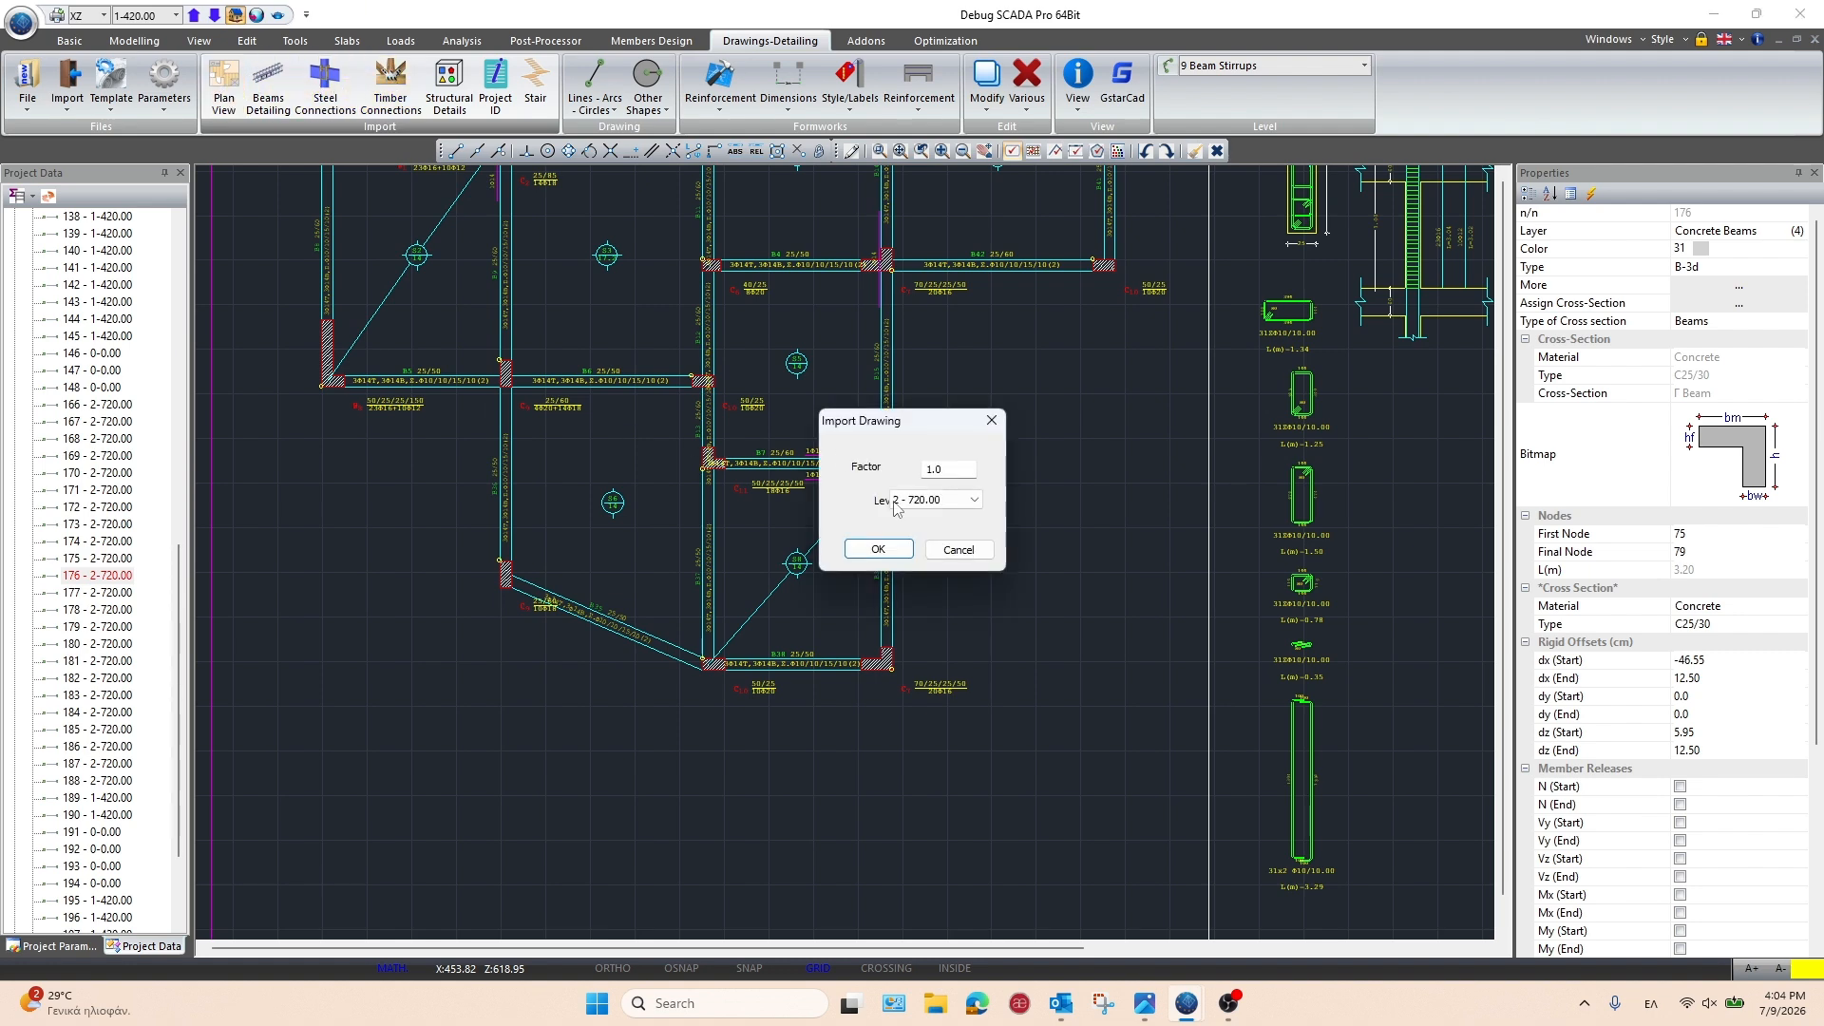
left_click(878, 549)
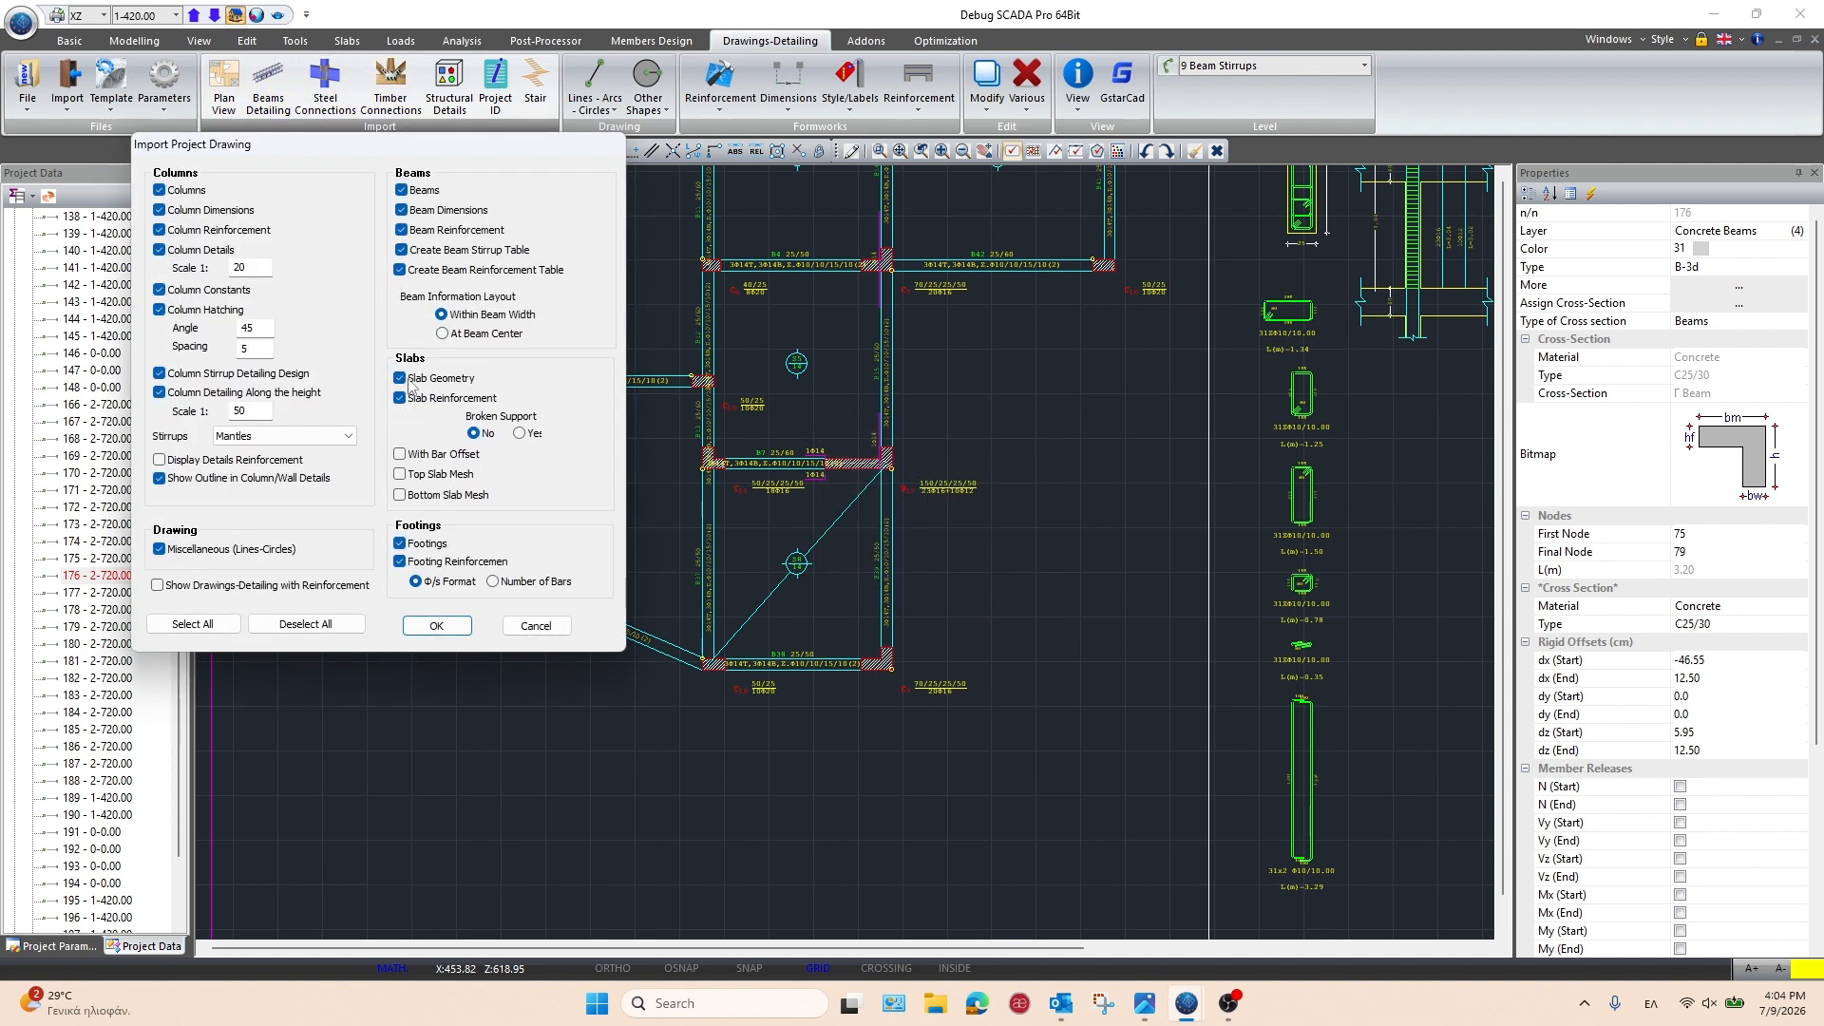
left_click(442, 628)
scroll(523, 743, "down", 2)
middle_click_drag(522, 743, 550, 398)
left_click(480, 595)
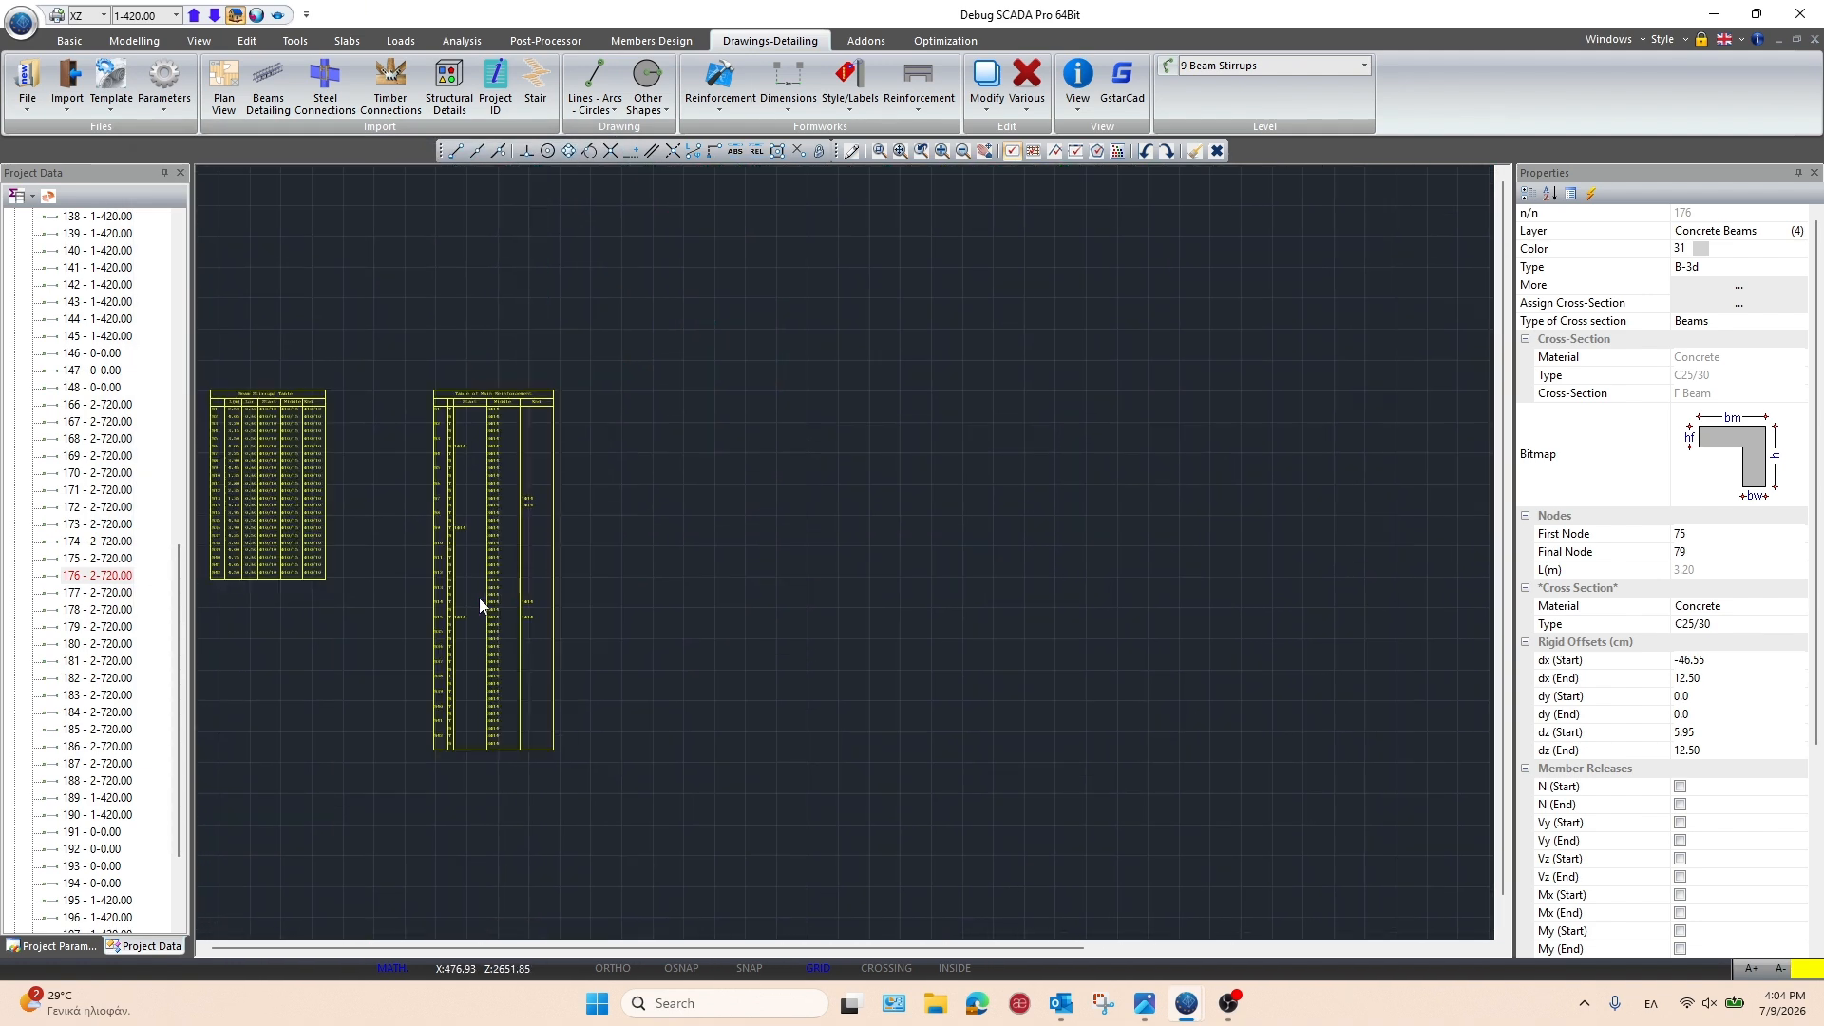
scroll(655, 717, "up", 1)
scroll(634, 664, "up", 4)
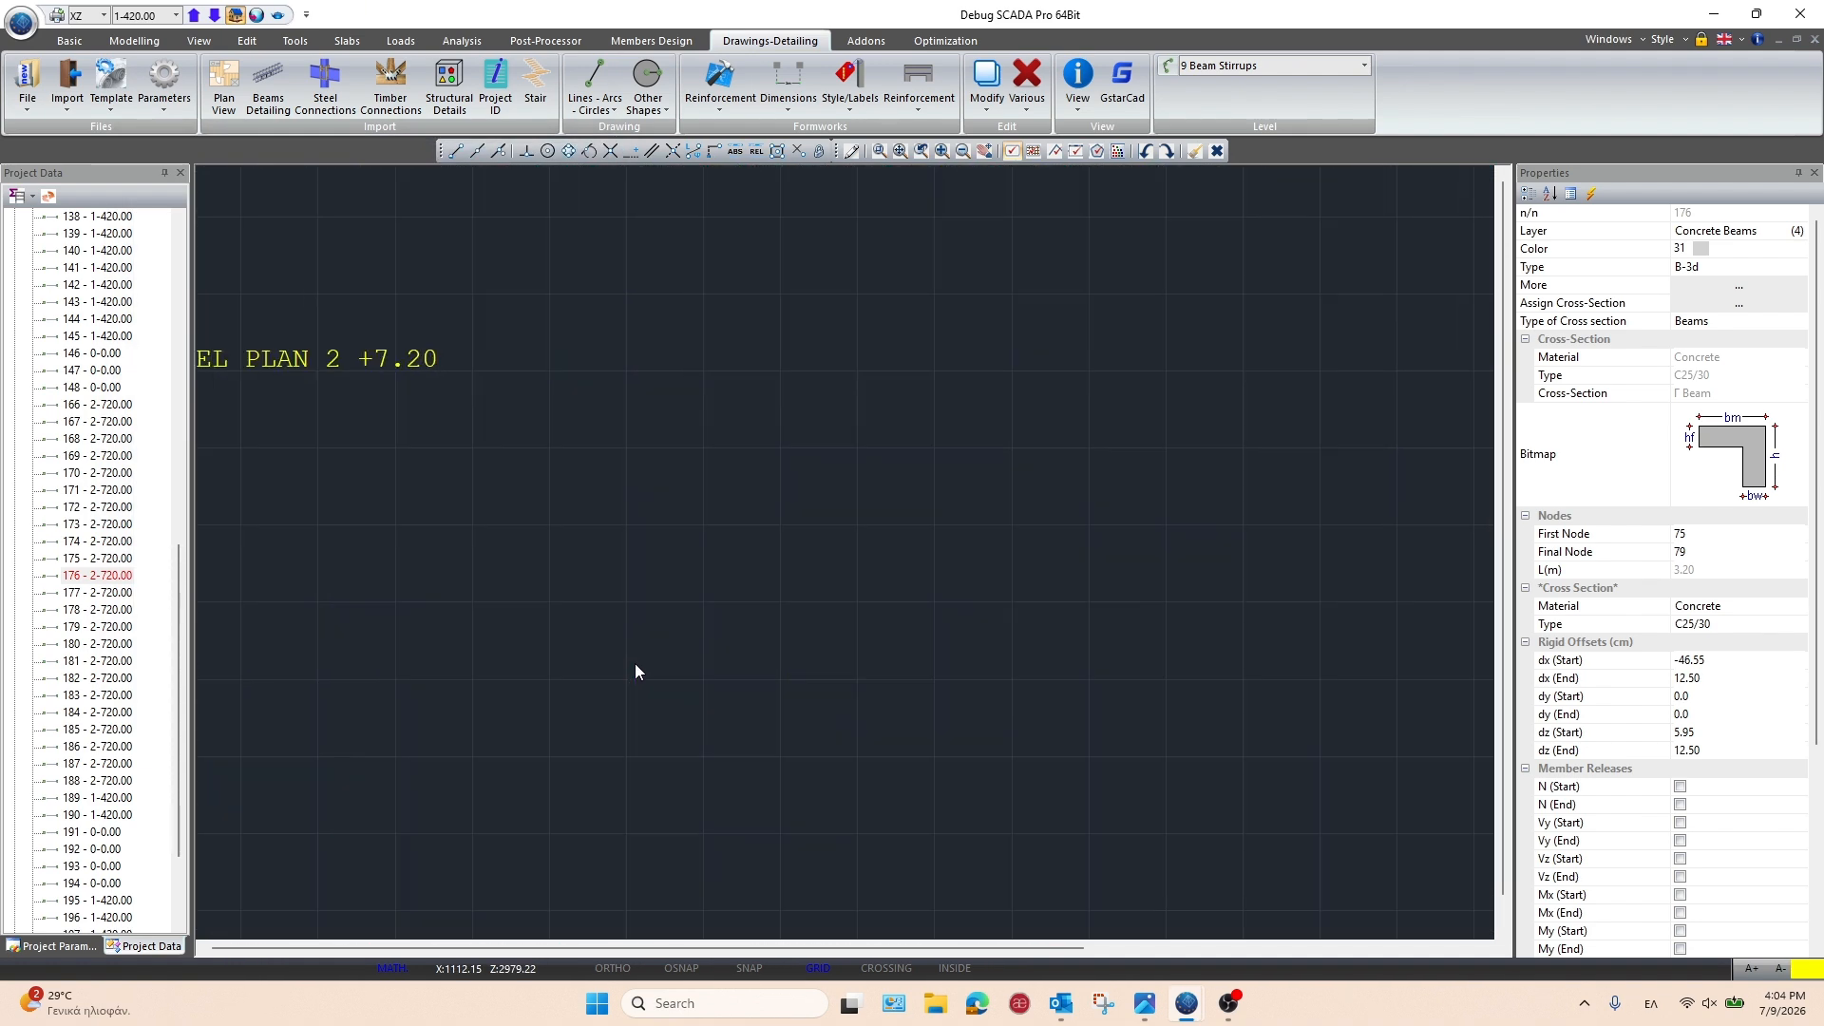